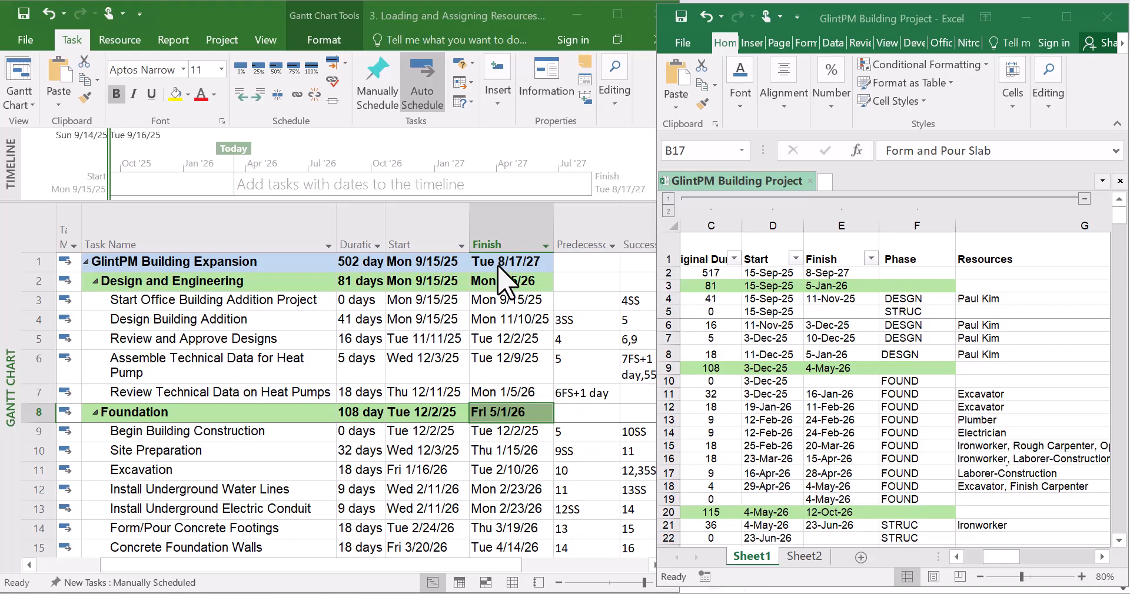
Maximize the project window and scroll through the task list to review the summary rows and their highlight colours
left_click(610, 354)
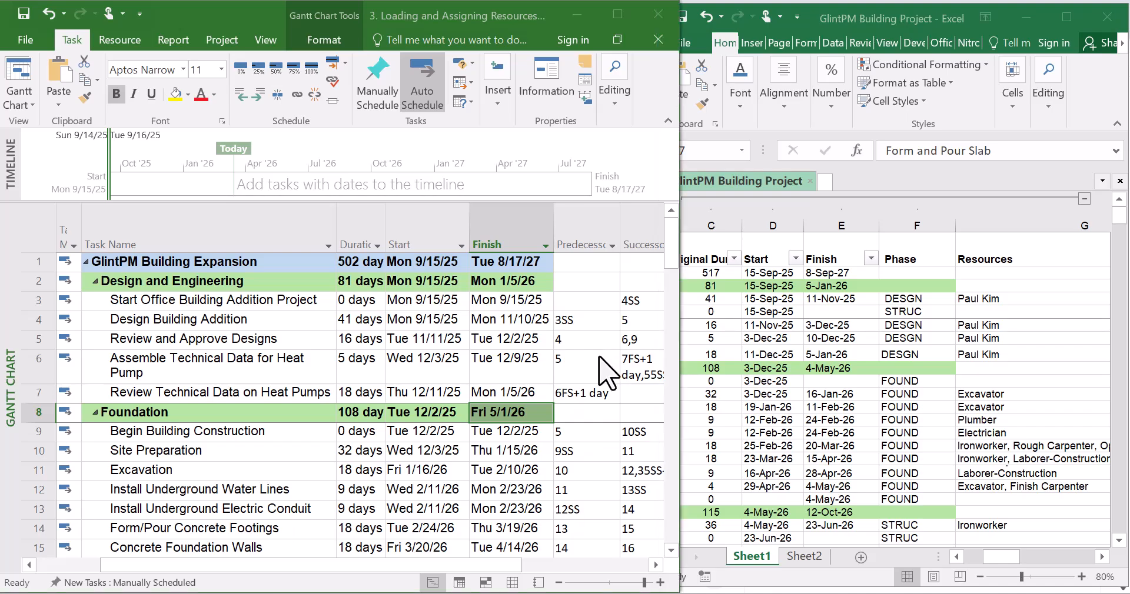
left_click(617, 15)
scroll(699, 434, "down", 2)
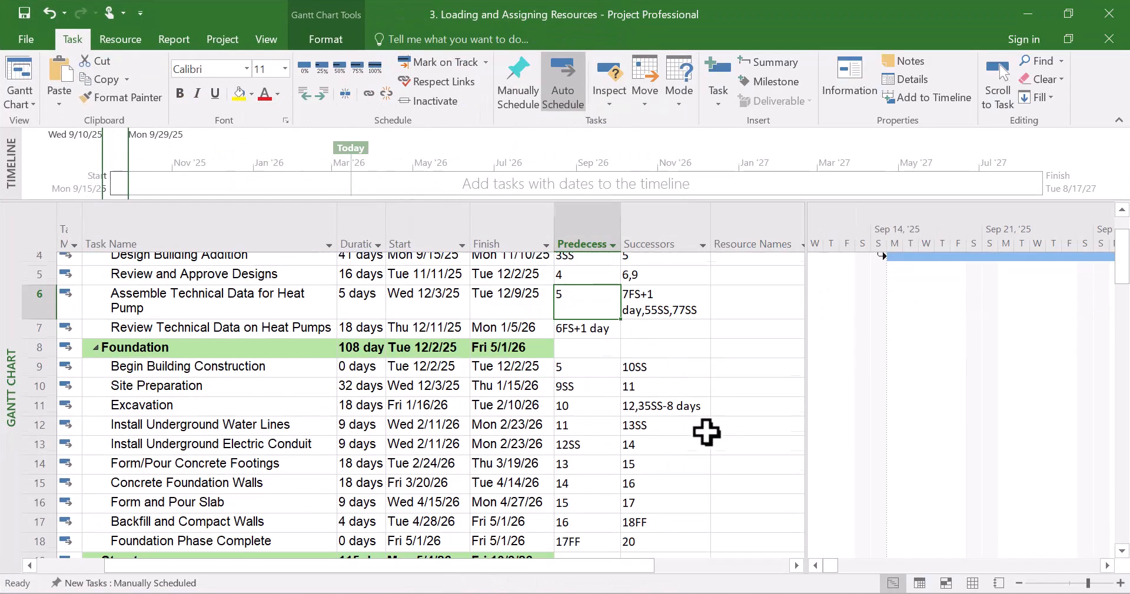
scroll(656, 436, "up", 2)
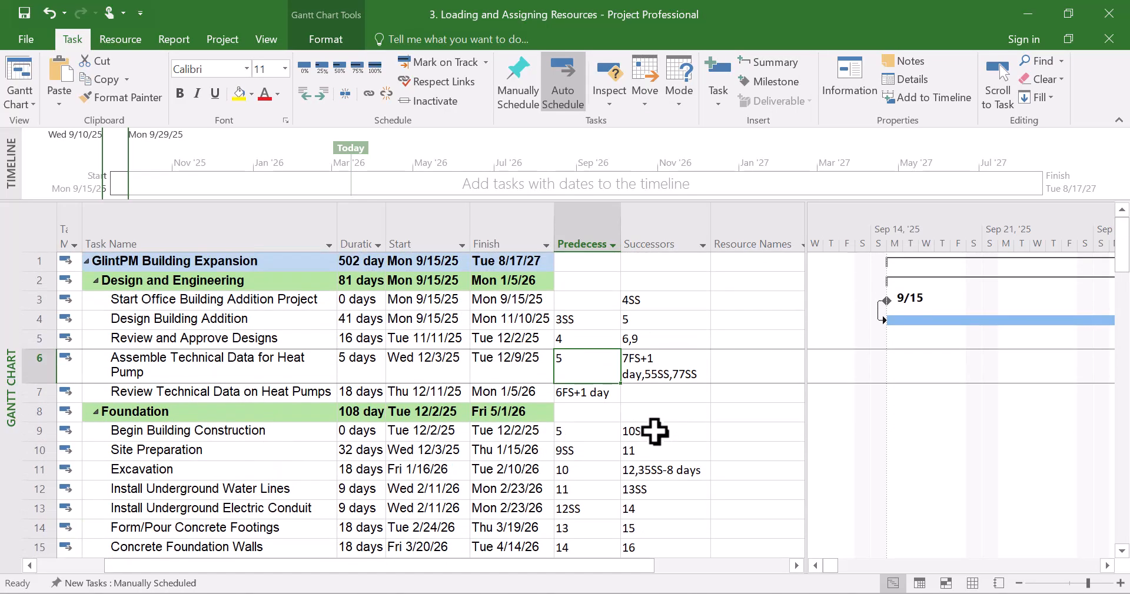
left_click_drag(37, 261, 37, 508)
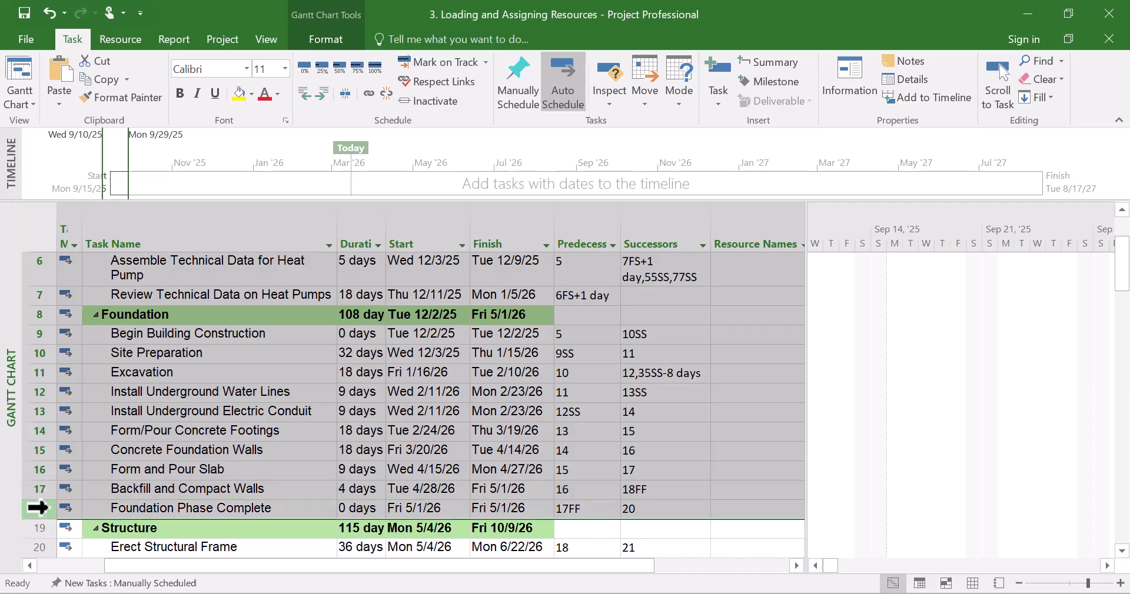
left_click(279, 449)
scroll(279, 449, "down", 1)
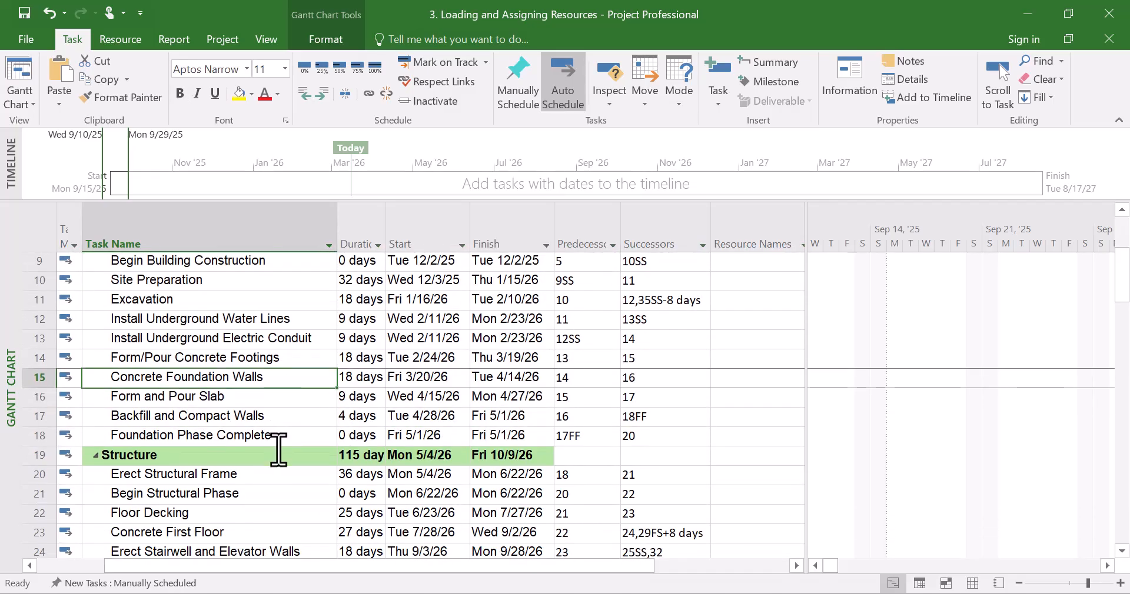
scroll(279, 446, "down", 1)
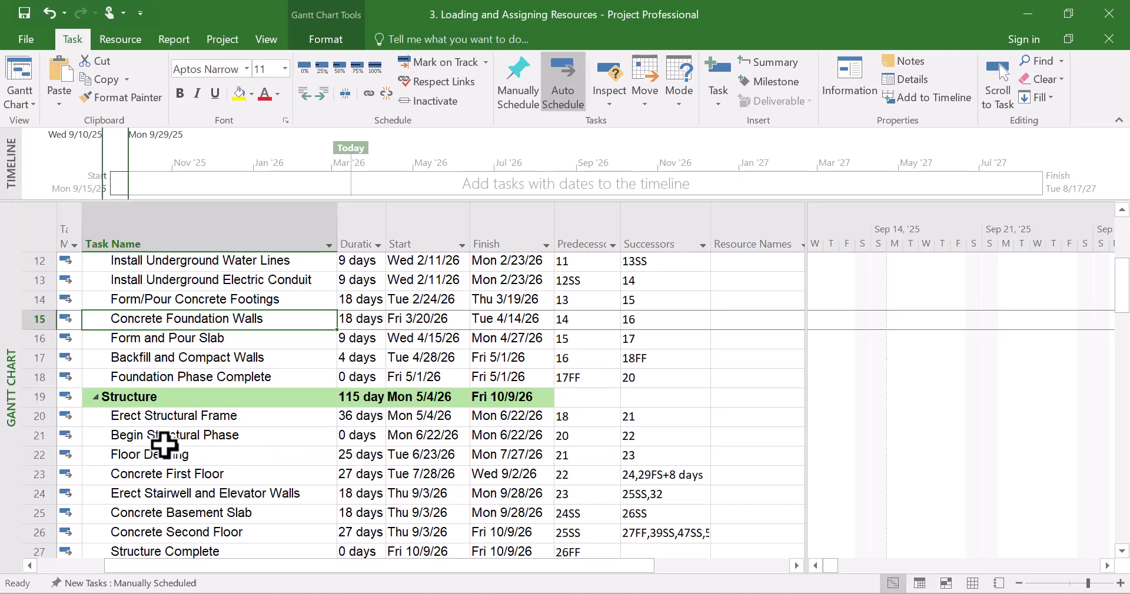
scroll(164, 446, "down", 1)
mouse_move(28, 339)
left_mouse_down()
mouse_move(53, 592)
mouse_move(76, 502)
mouse_move(57, 560)
mouse_move(55, 521)
left_mouse_up()
left_click(218, 412)
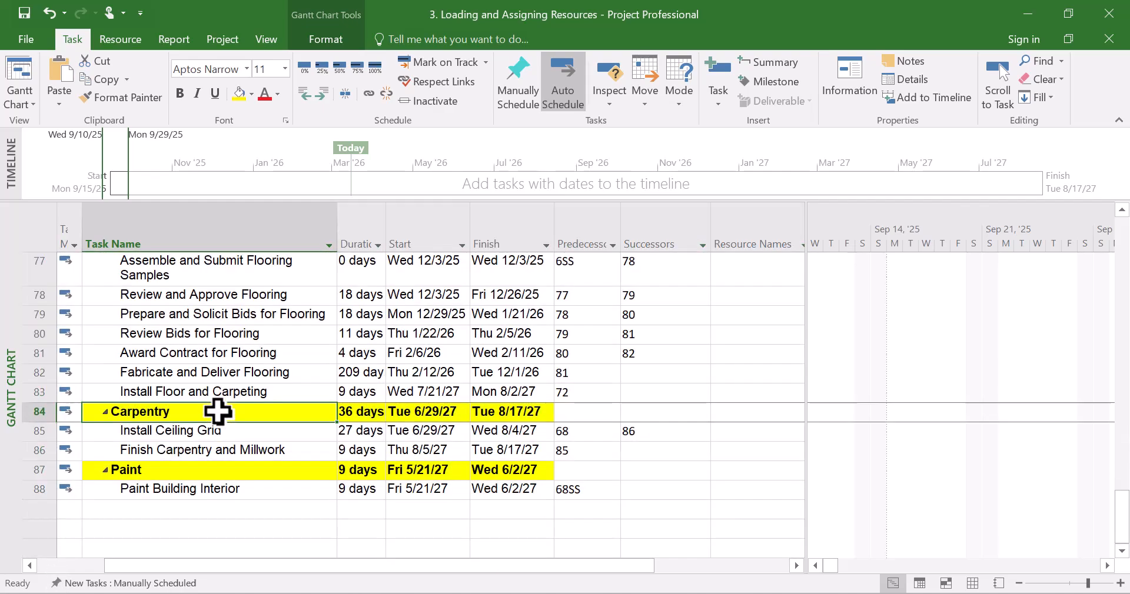
scroll(218, 412, "up", 15)
scroll(218, 407, "up", 10)
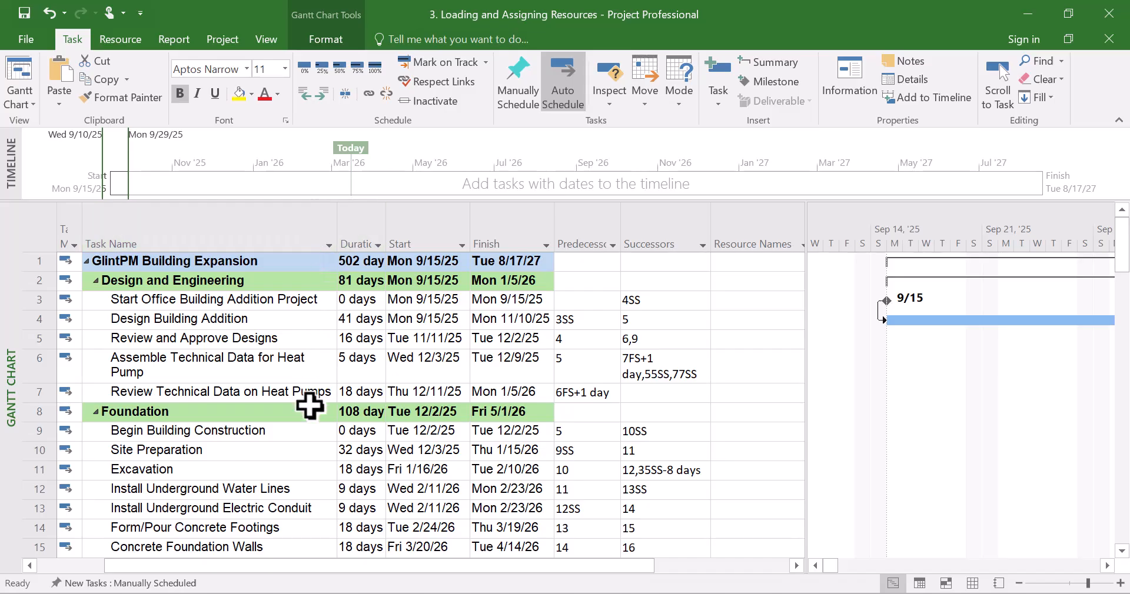
left_click(278, 486)
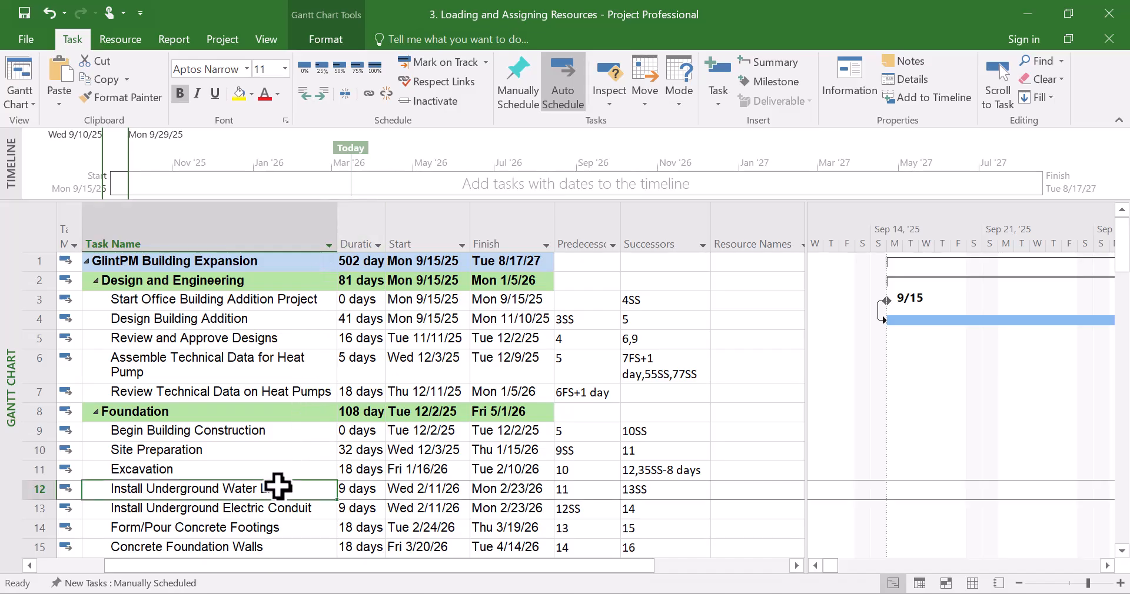
scroll(277, 488, "down", 3)
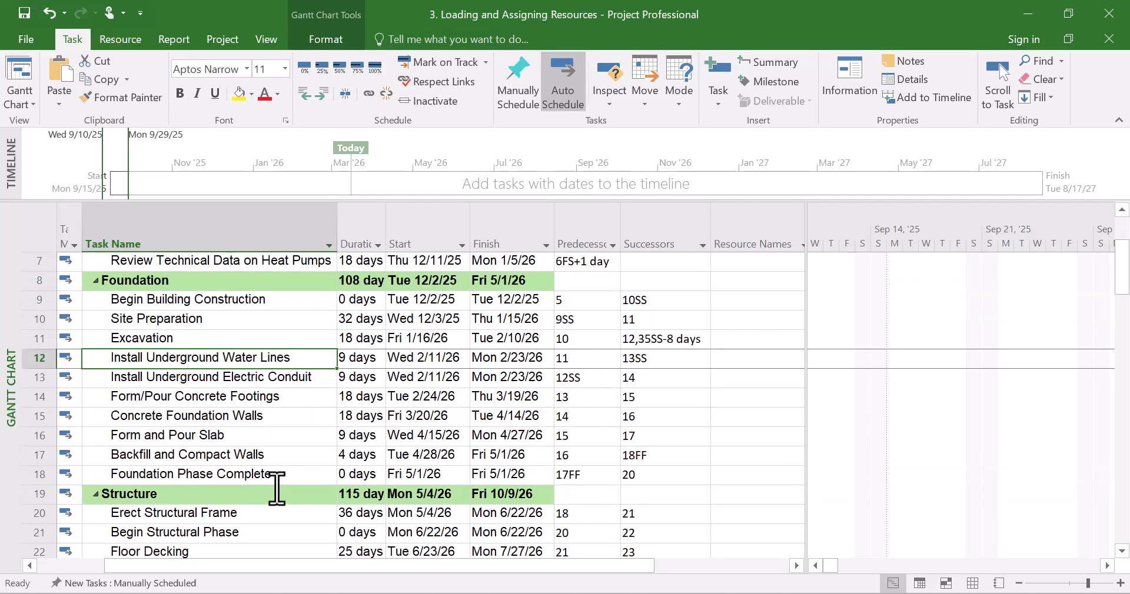
scroll(277, 489, "up", 3)
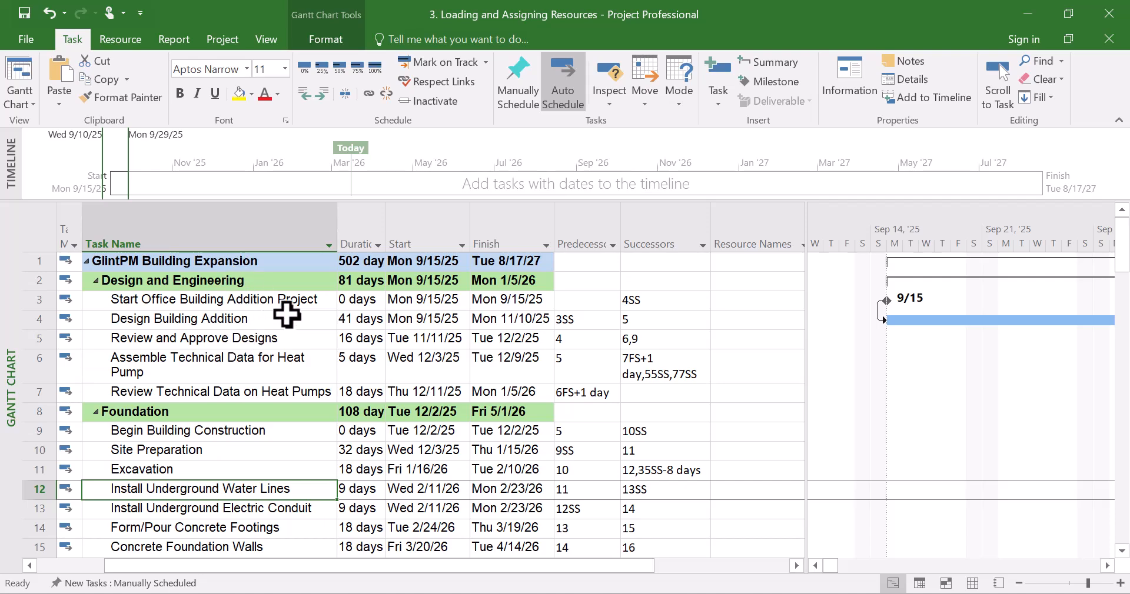
Use Format Painter to copy the GlintPM Building Expansion row's fill onto its Predecessors, Successors and Resource Names cells
left_click(216, 265)
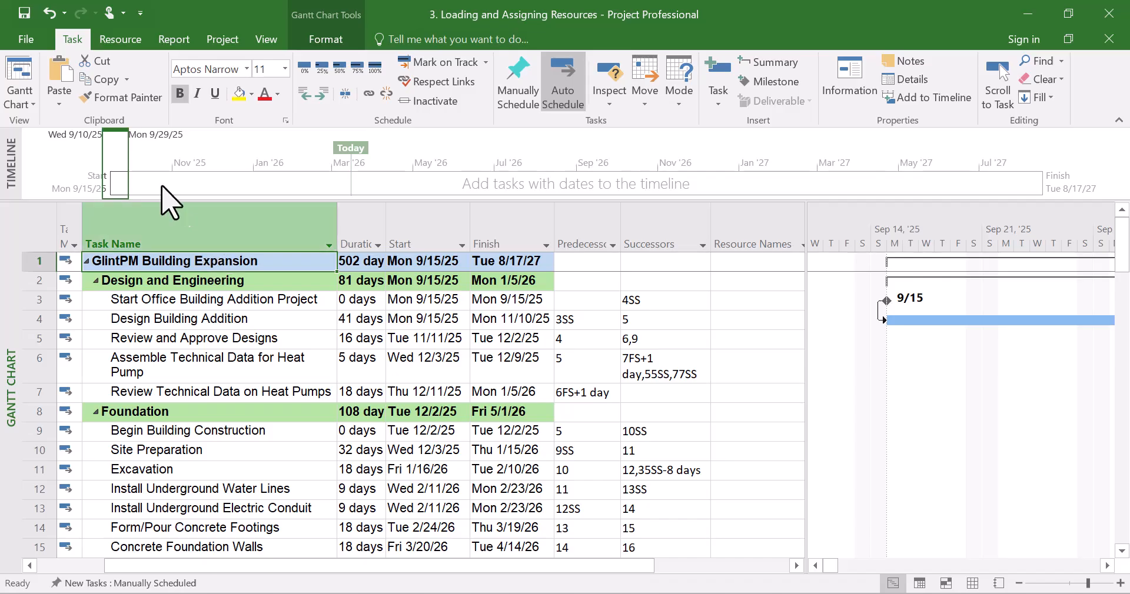
left_click(105, 99)
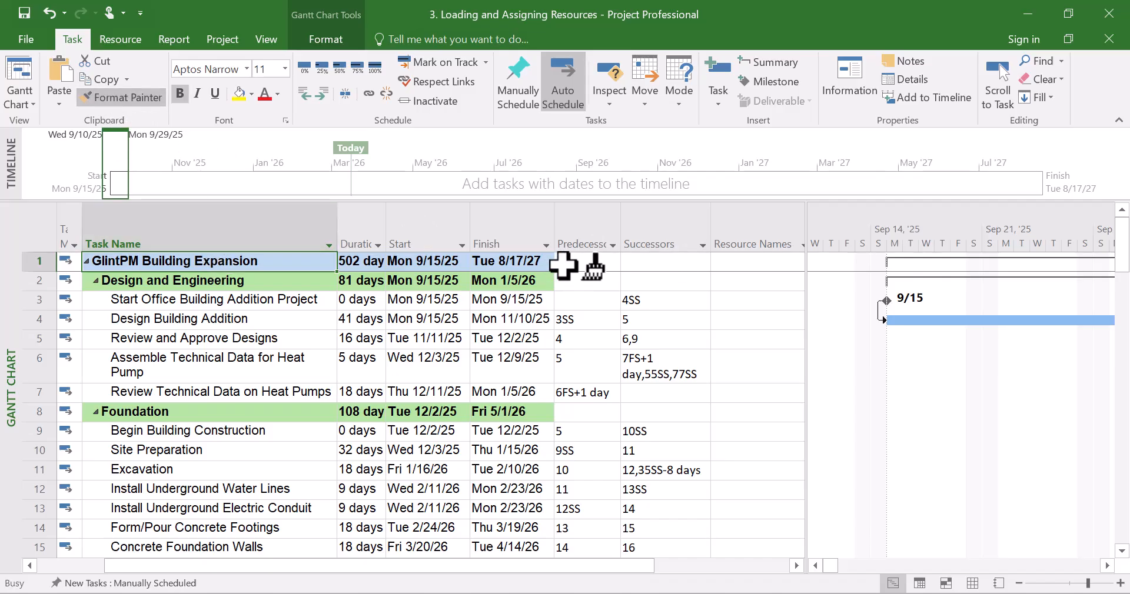
left_click(564, 265)
left_click_drag(564, 266, 675, 266)
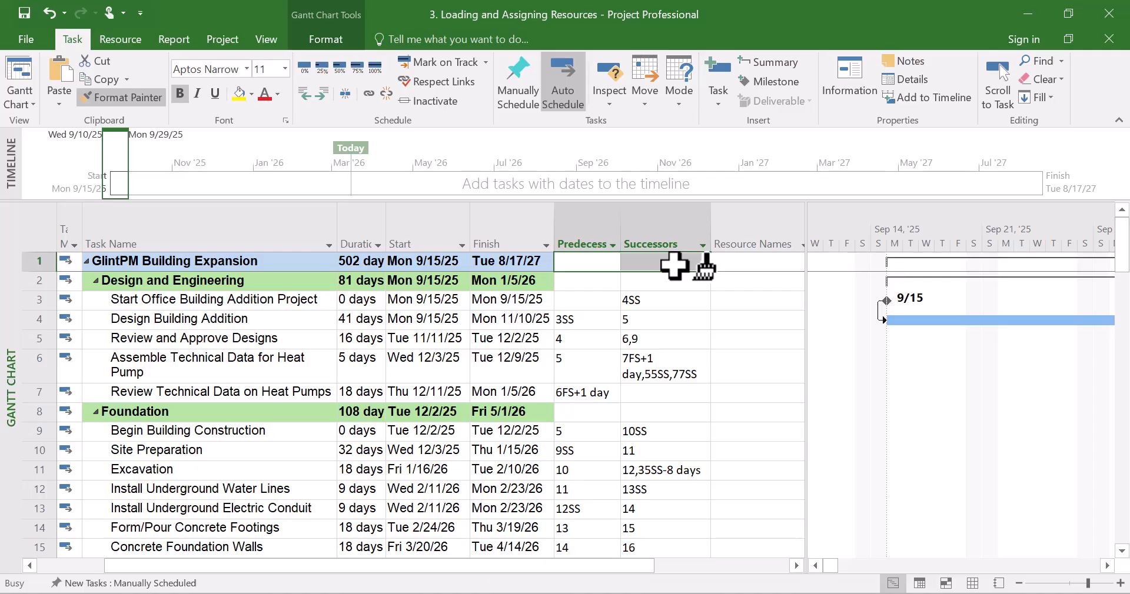
left_click_drag(675, 266, 724, 264)
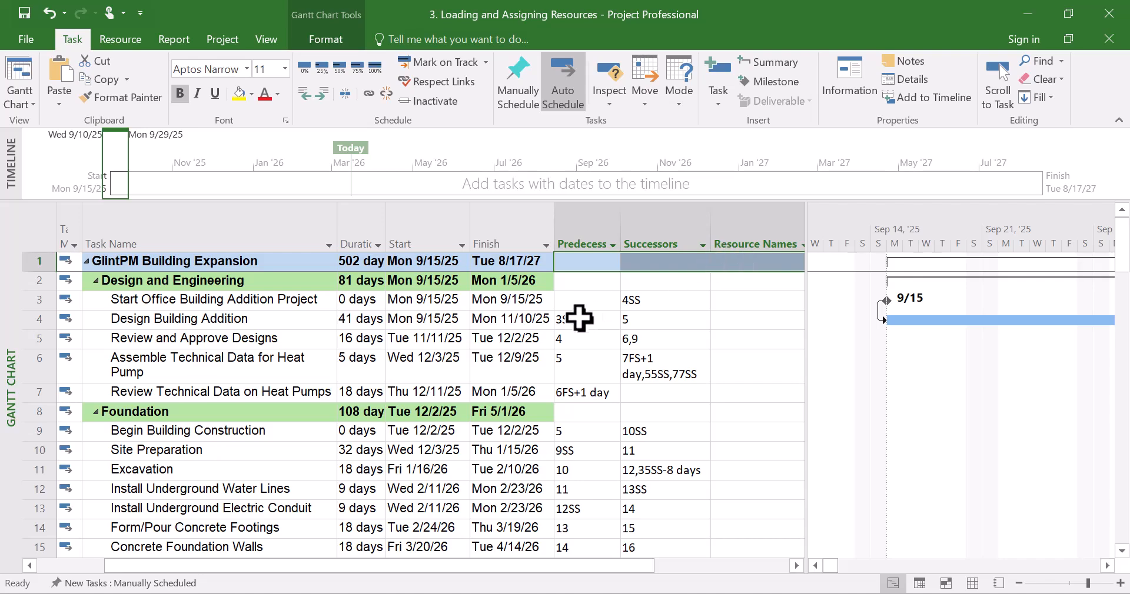
left_click(99, 95)
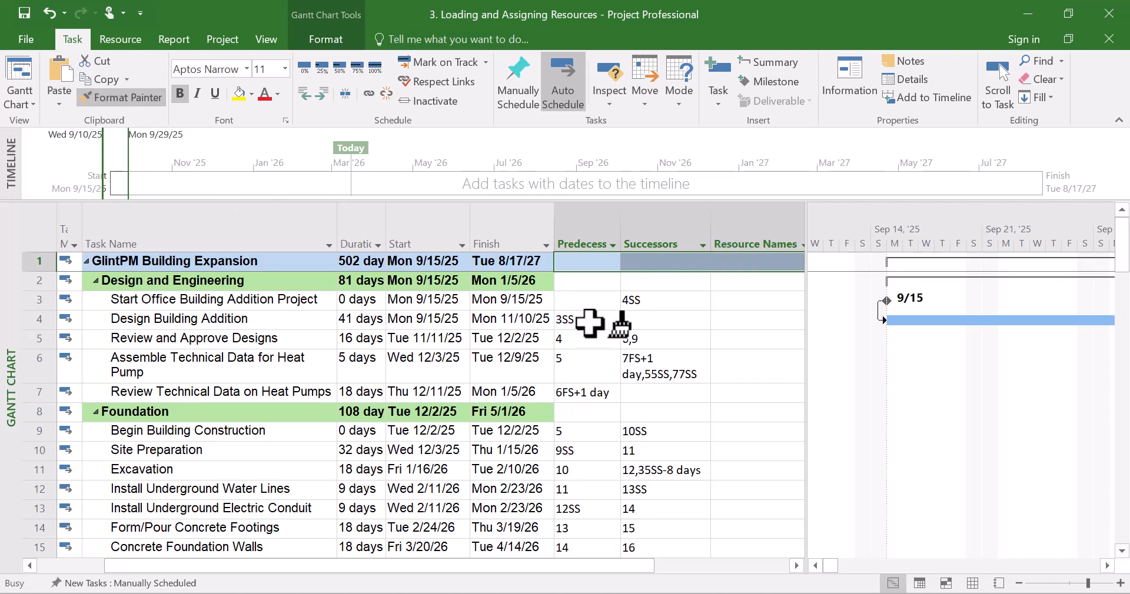
left_click_drag(574, 284, 744, 282)
left_click(308, 283)
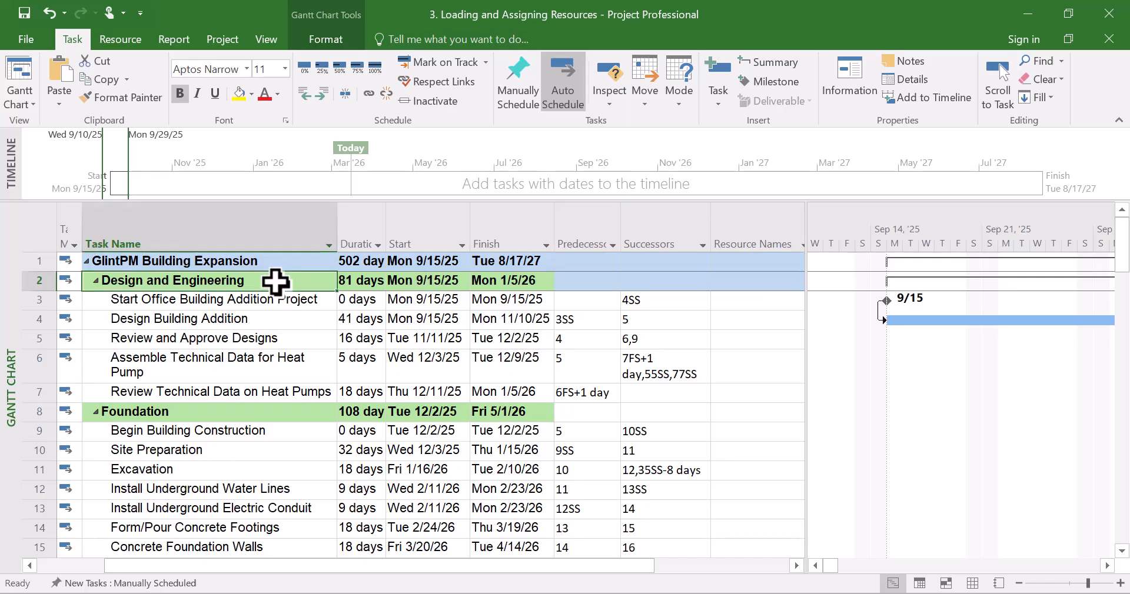
left_click(126, 79)
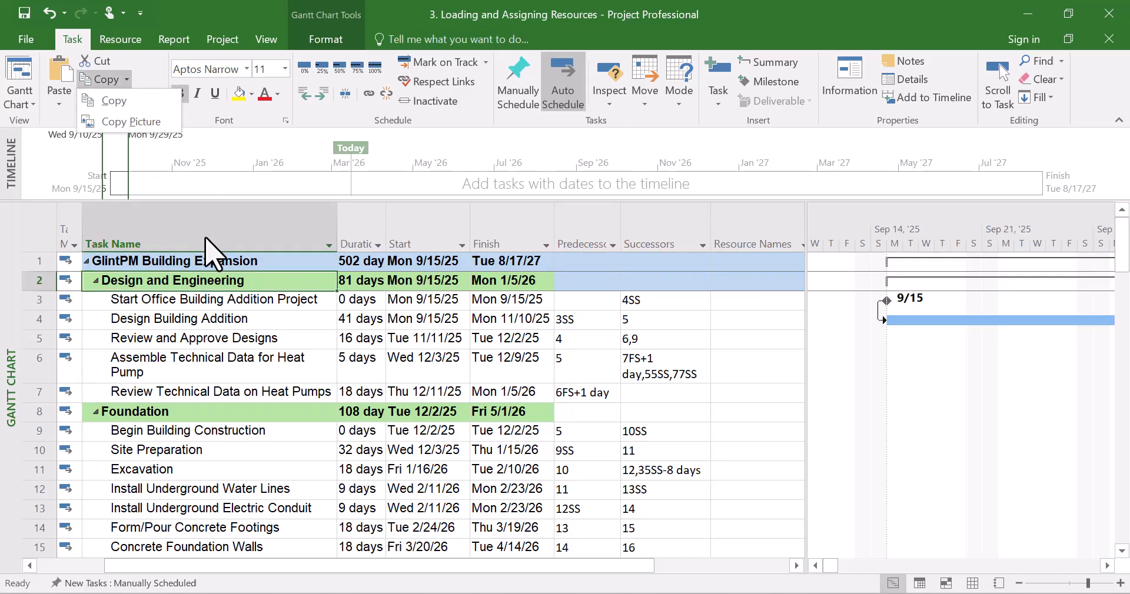
left_click(205, 288)
left_click(207, 302)
Use Format Painter to copy the Design and Engineering row's fill onto its Predecessors, Successors and Resource Names cells
left_click(203, 282)
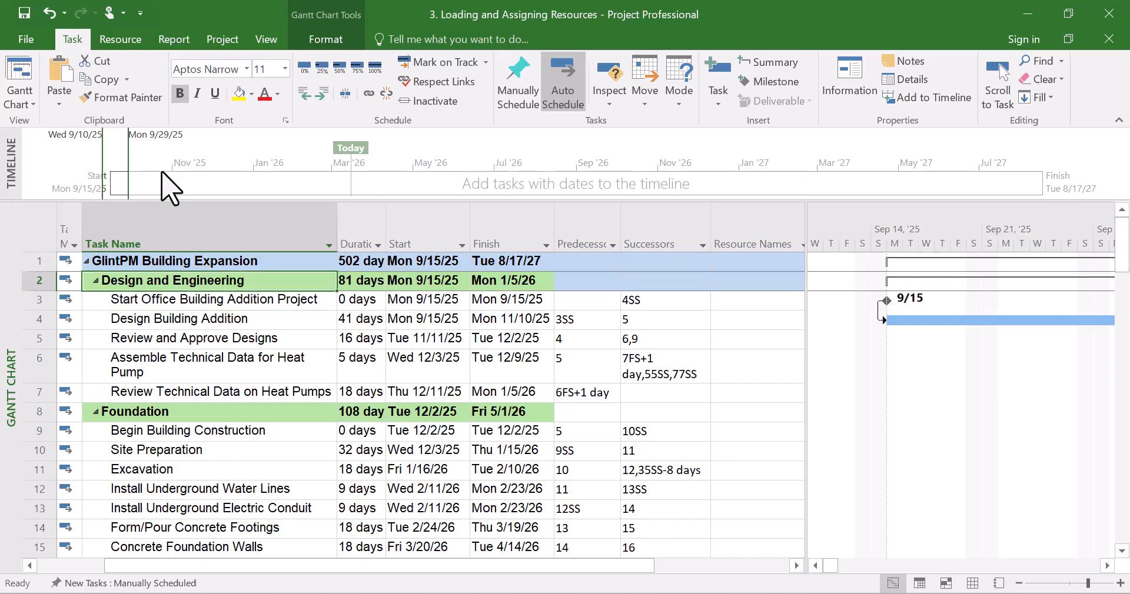
left_click(120, 98)
left_click_drag(583, 282, 777, 282)
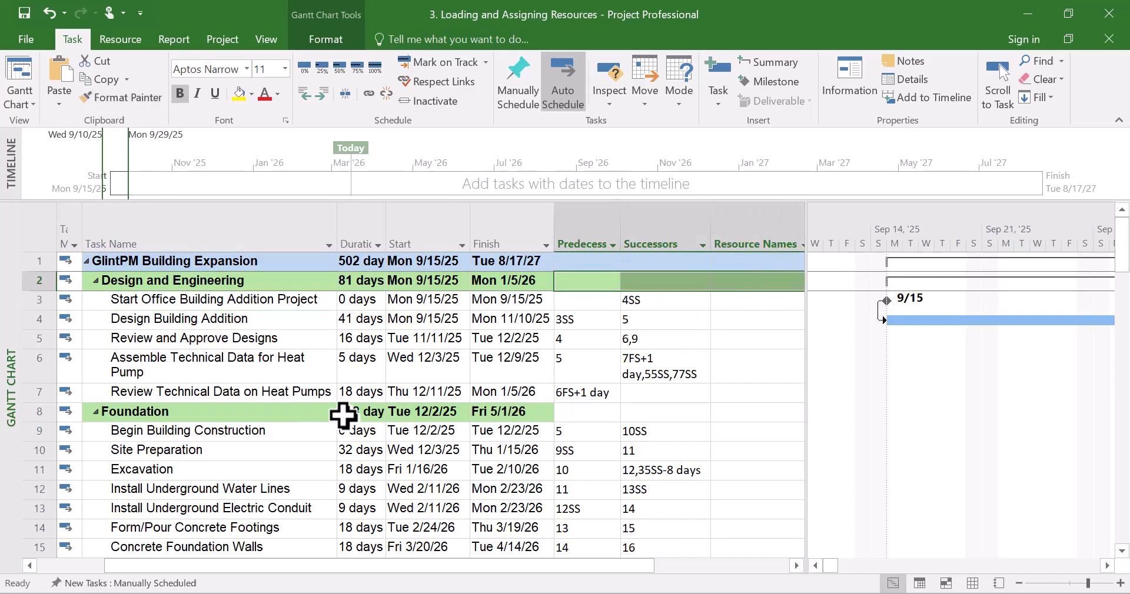
Use Format Painter to copy the Foundation row's fill onto its Predecessors, Successors and Resource Names cells
left_click(269, 414)
left_click(126, 99)
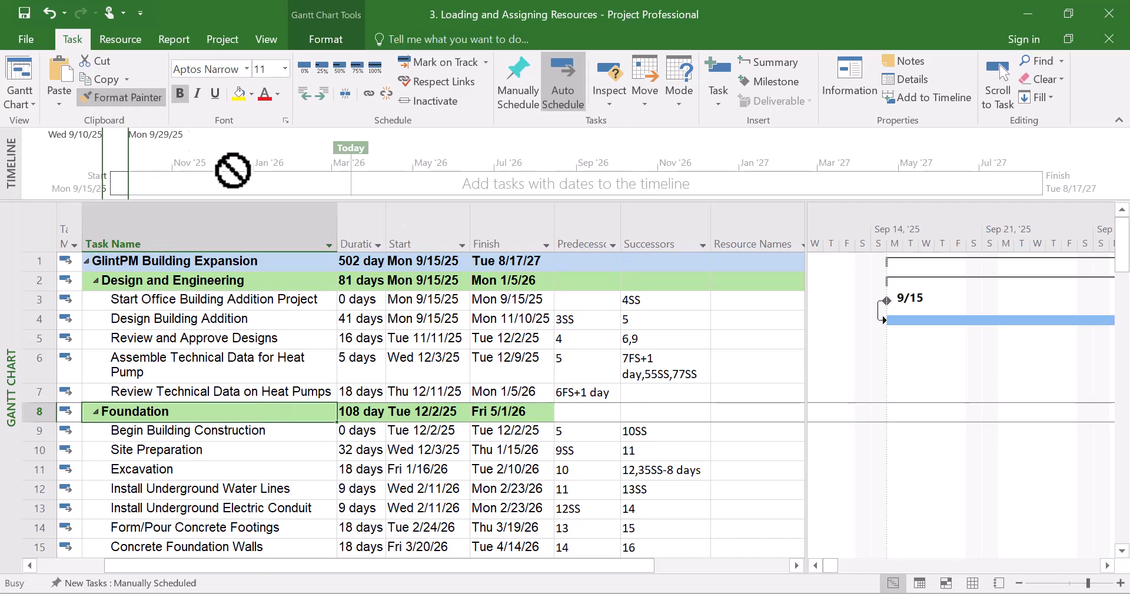
left_click_drag(589, 414, 765, 414)
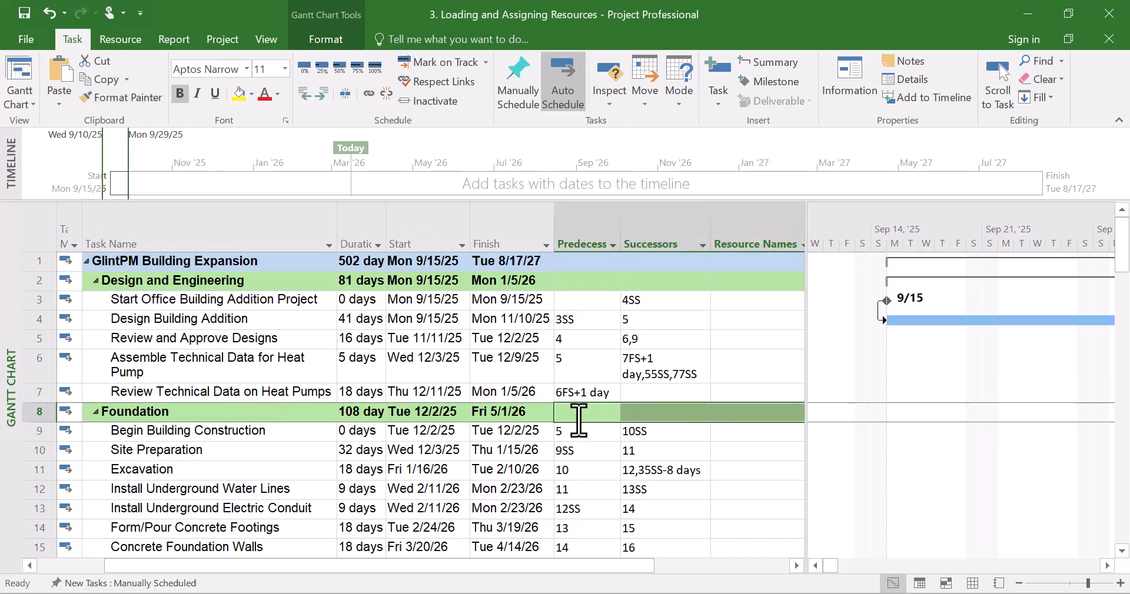
scroll(580, 427, "down", 4)
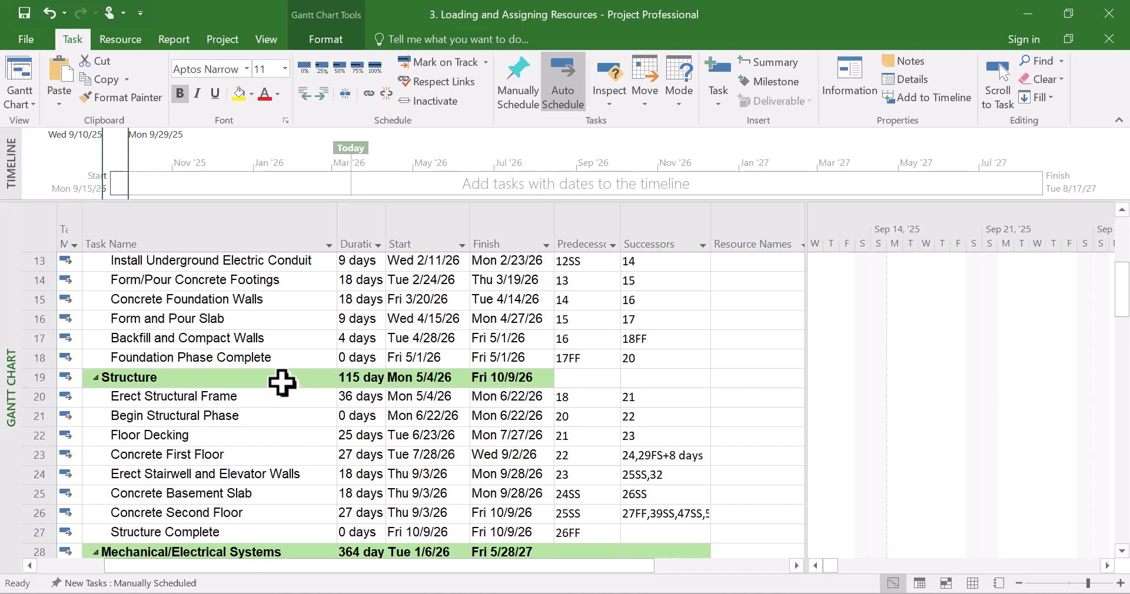
Use Format Painter to copy the Structure row's fill onto its Predecessors, Successors and Resource Names cells
left_click(283, 379)
left_click(126, 99)
left_click_drag(565, 379, 763, 379)
scroll(434, 430, "down", 3)
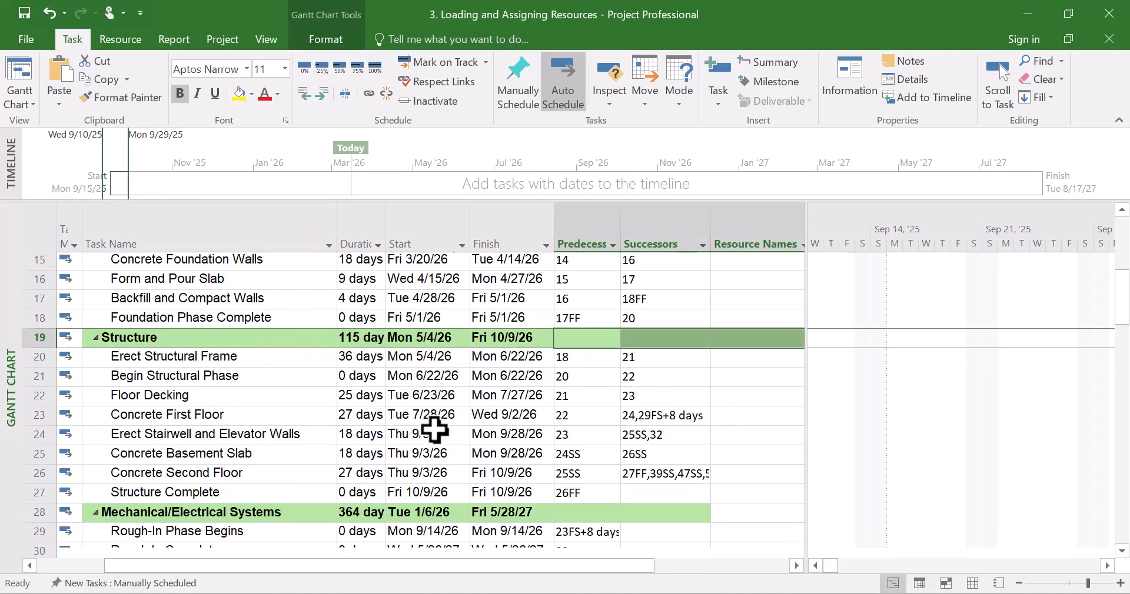
Extend the Mechanical/Electrical Systems row's fill from its Successors cell onto its Resource Names cell with Format Painter
left_click(675, 382)
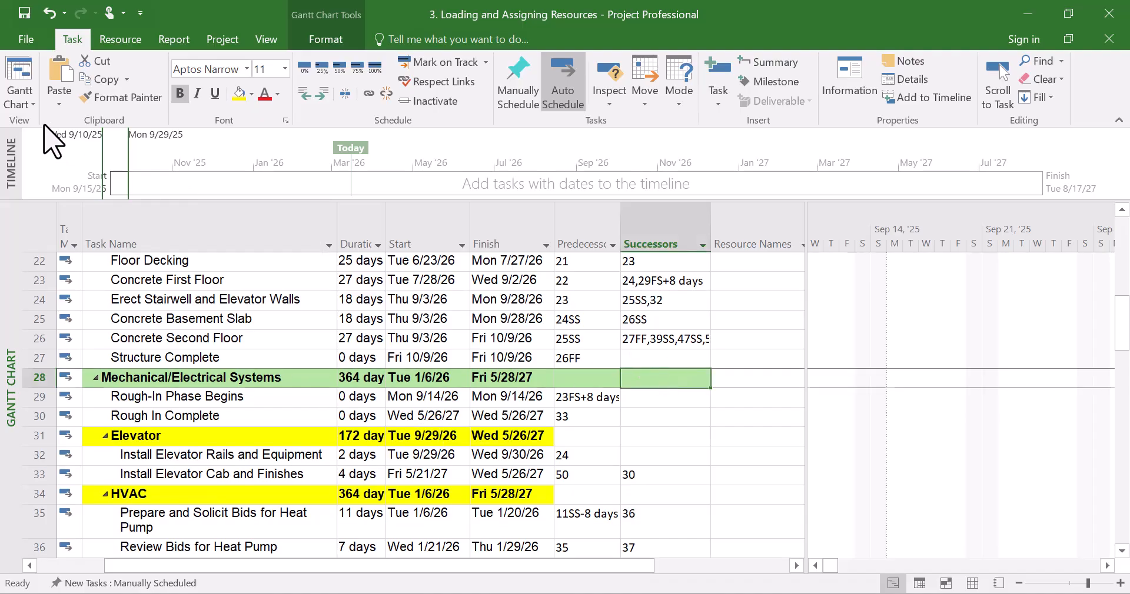
left_click(125, 98)
left_click(751, 387)
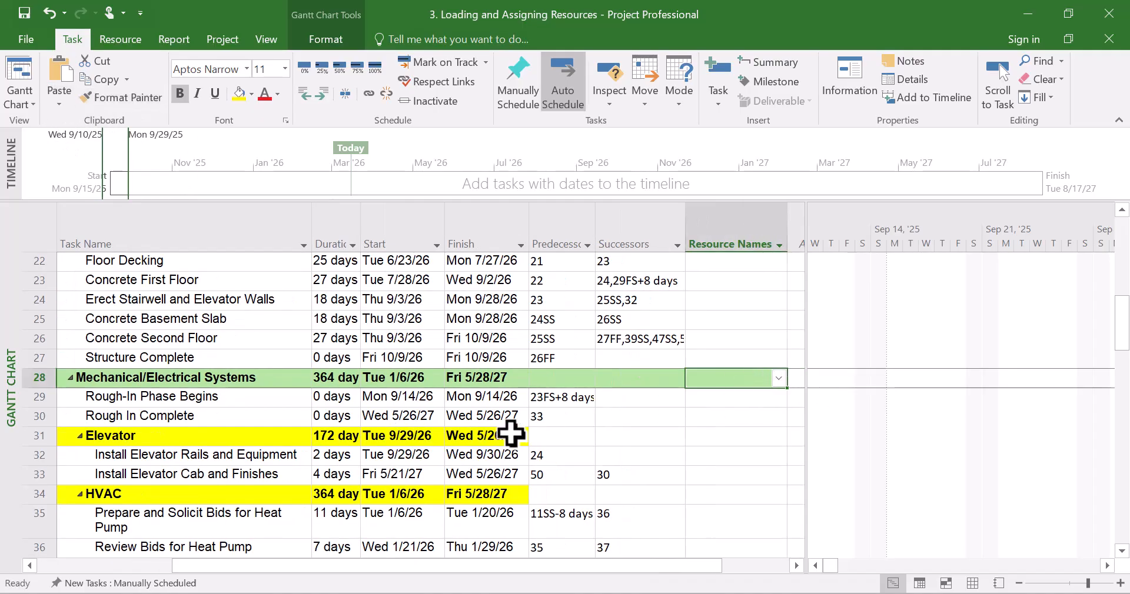
left_click(377, 456)
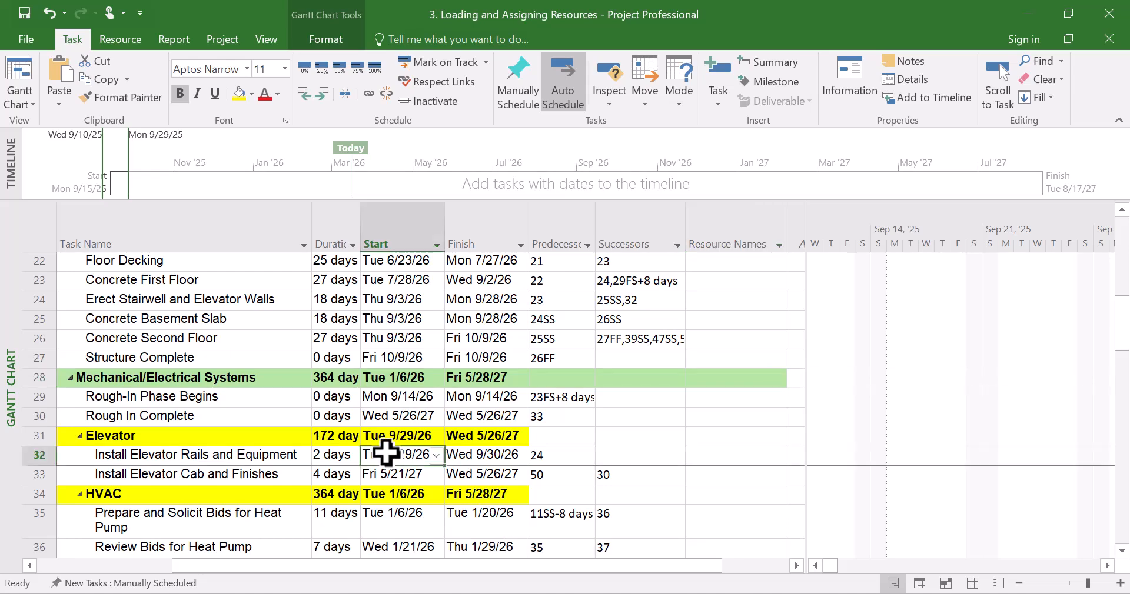
scroll(409, 475, "down", 1)
left_click(118, 99)
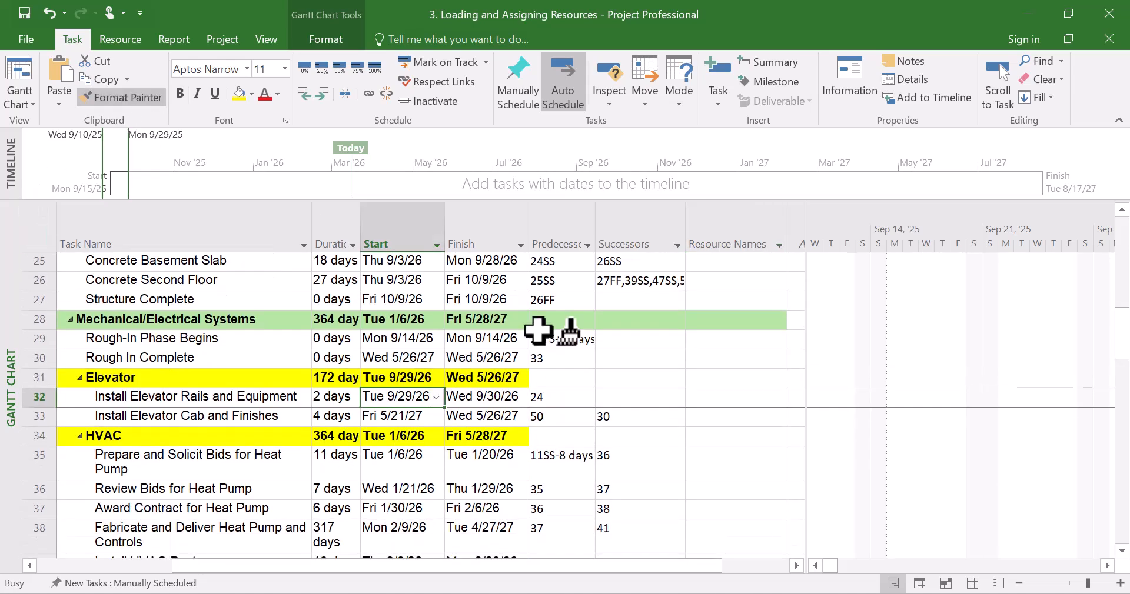
left_click_drag(559, 379, 721, 379)
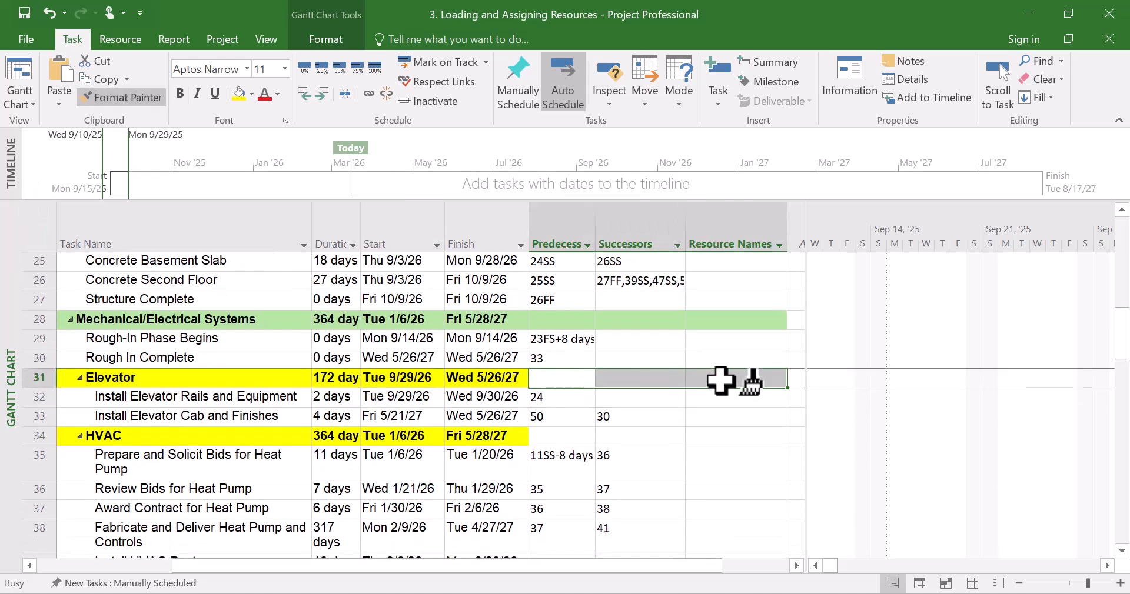
Use Format Painter to copy the Elevator row's yellow fill onto its Predecessors, Successors and Resource Names cells
left_click(240, 379)
left_click(122, 98)
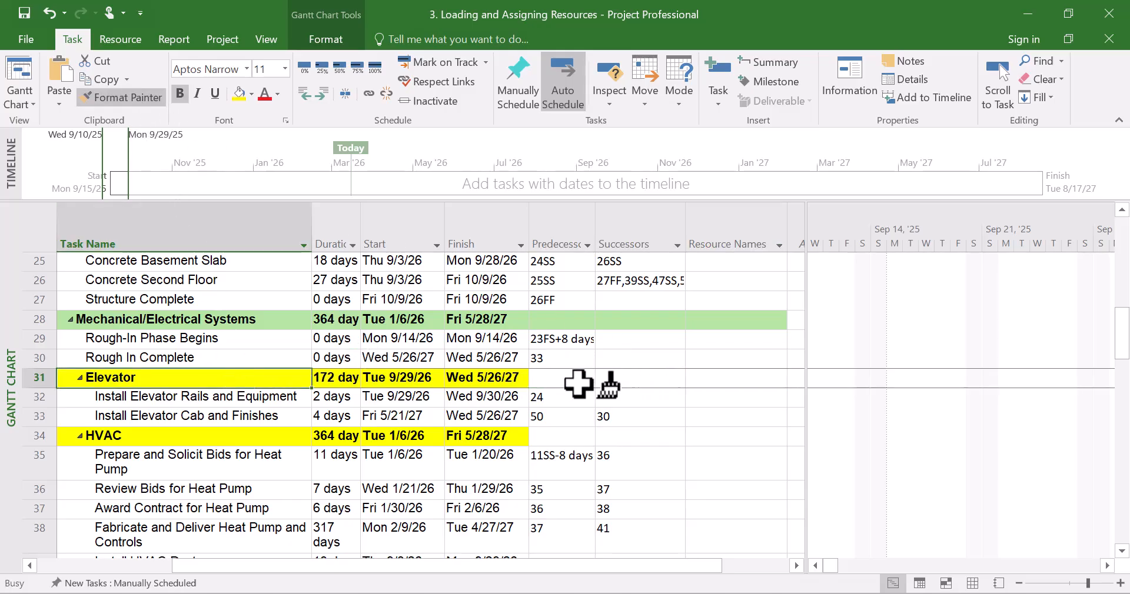
left_click_drag(559, 379, 795, 381)
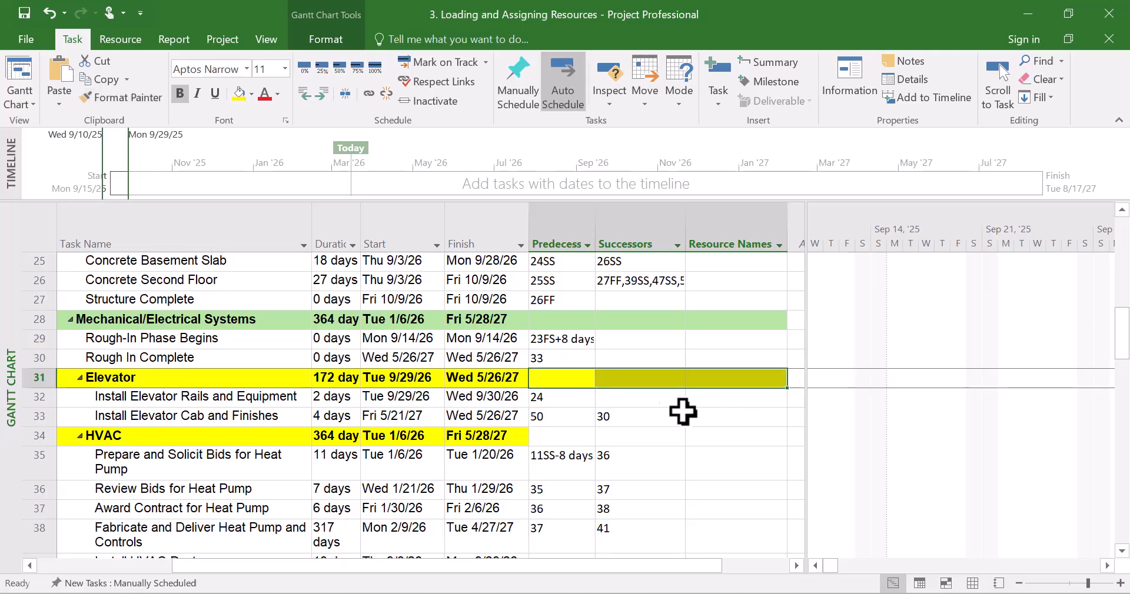
Use Format Painter to copy the HVAC row's yellow fill onto its Predecessors, Successors and Resource Names cells
left_click(184, 435)
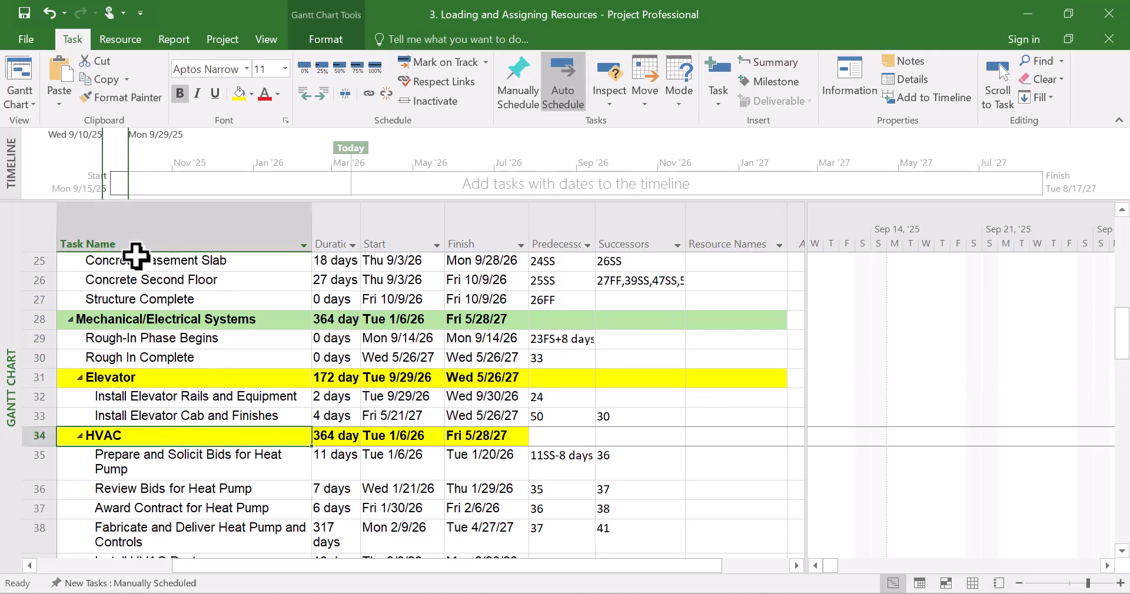
left_click(98, 101)
left_click_drag(550, 439, 721, 439)
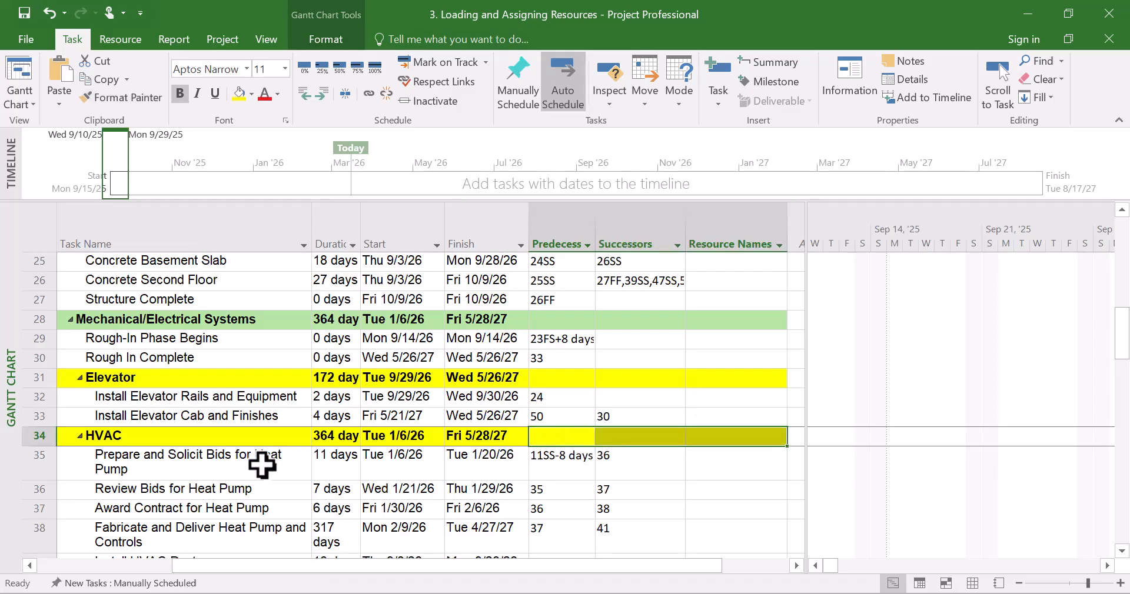
Use Format Painter to copy the Plumbing and Electrical row's yellow fill onto its Predecessors, Successors and Resource Names cells
left_click(265, 465)
scroll(249, 467, "down", 2)
scroll(249, 467, "down", 3)
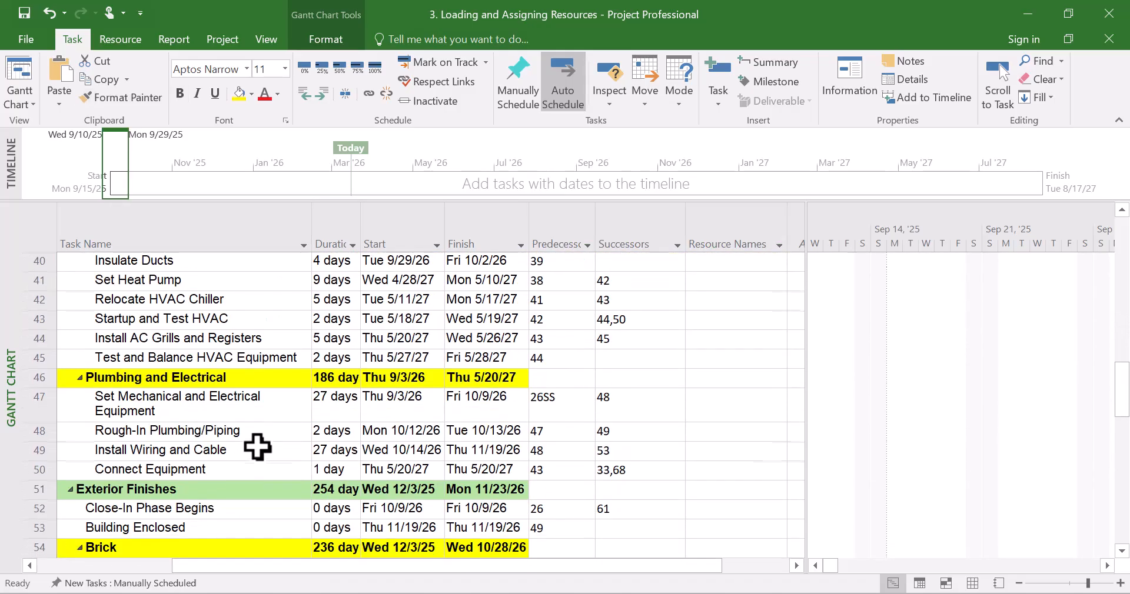
left_click(222, 371)
left_click(125, 98)
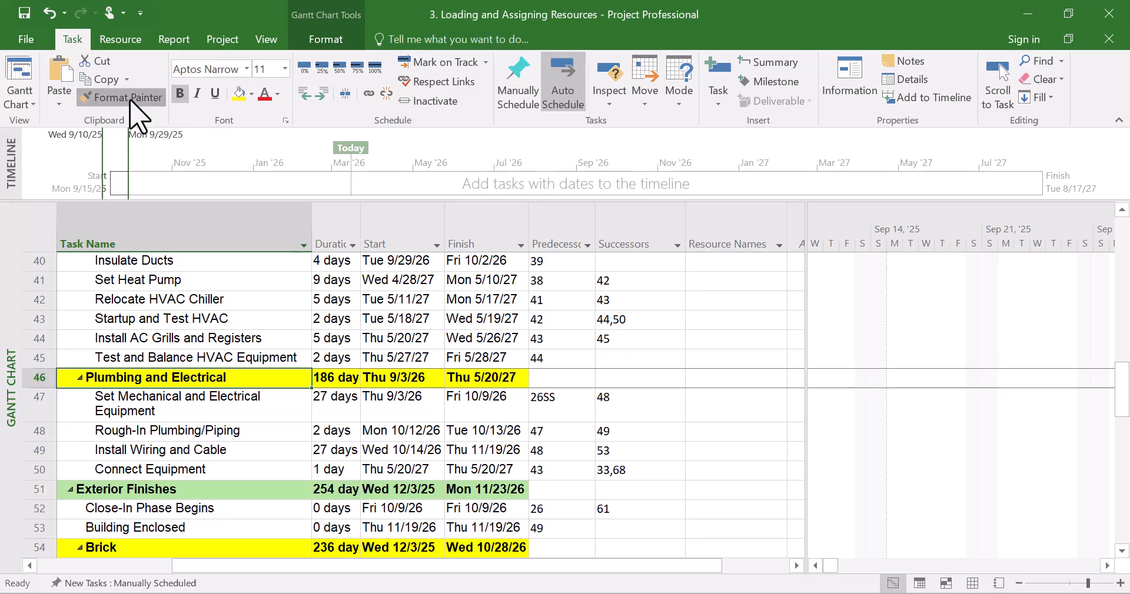
left_click_drag(559, 381, 767, 379)
Use Format Painter to copy the Exterior Finishes row's green fill onto its Predecessors, Successors and Resource Names cells
scroll(276, 441, "down", 3)
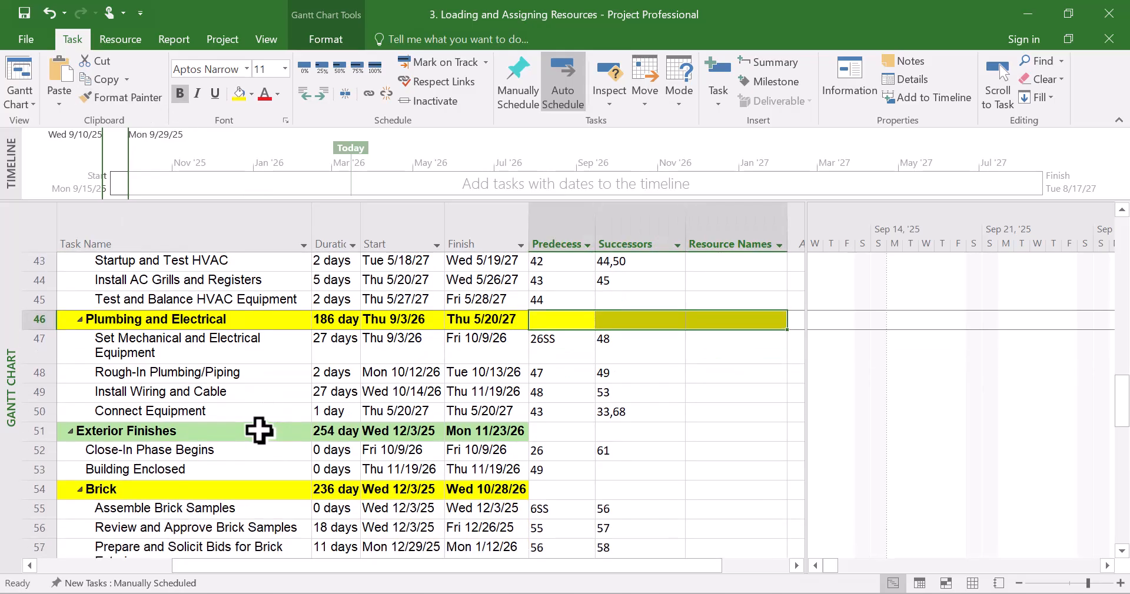
left_click(260, 430)
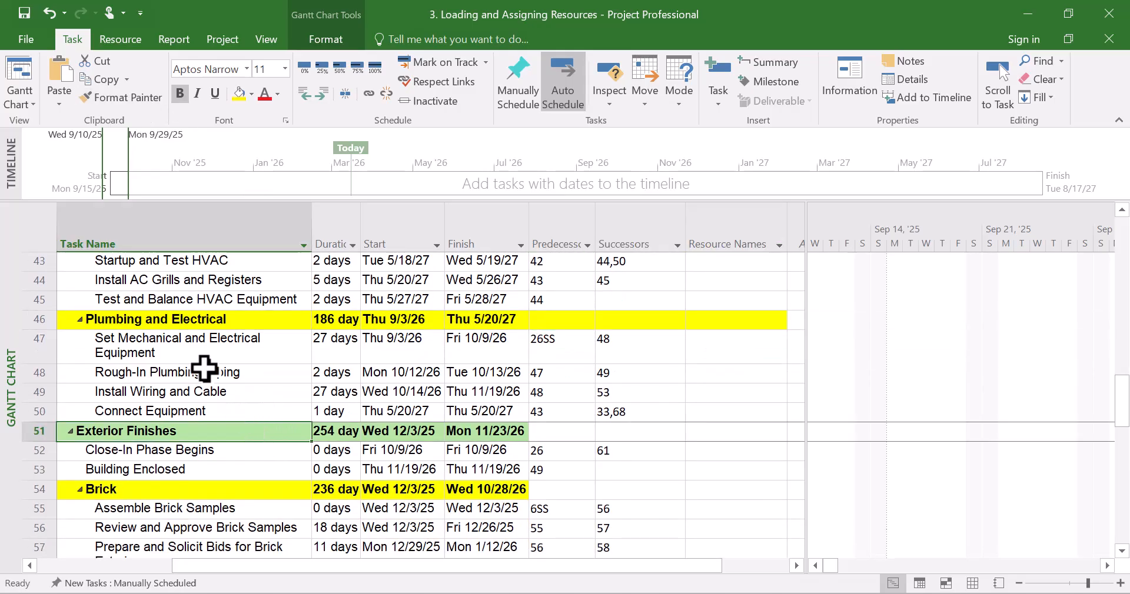
left_click(120, 99)
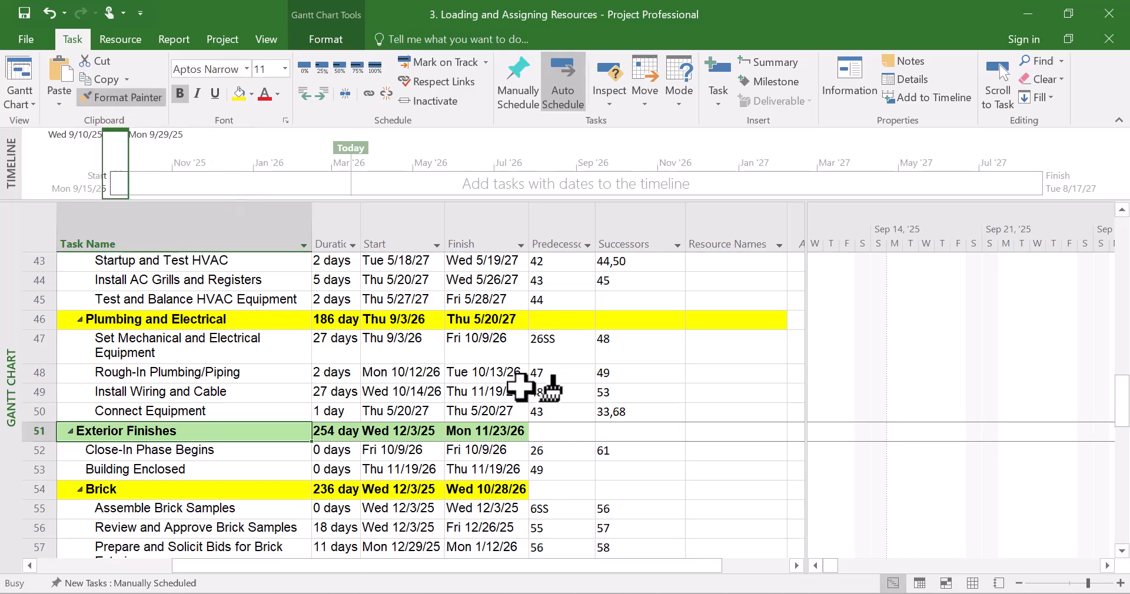
left_click(547, 436)
left_click_drag(547, 436, 724, 434)
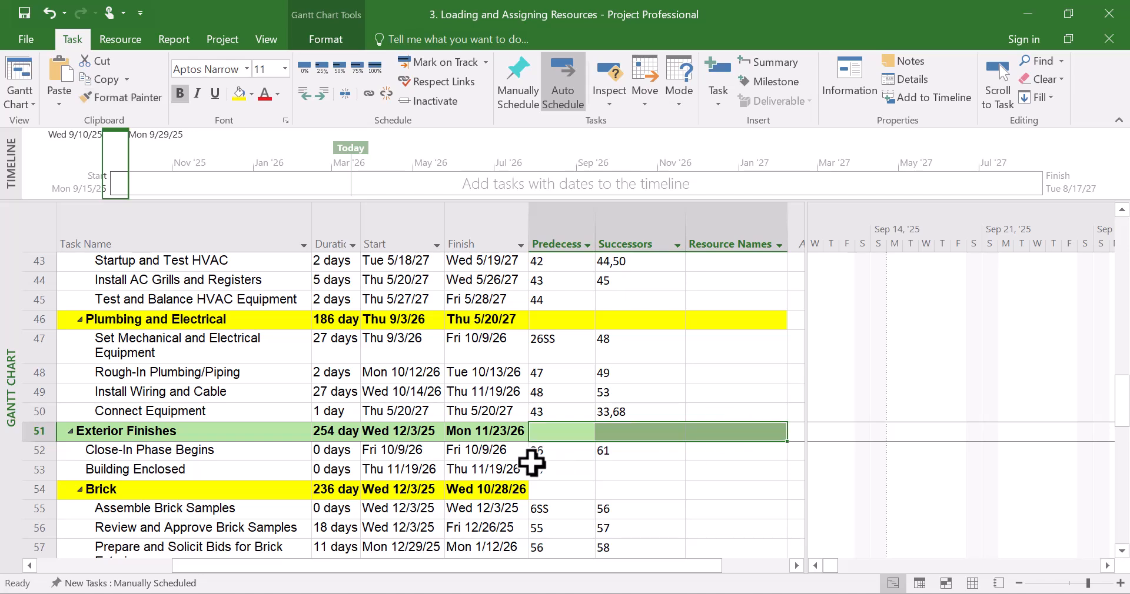
Use Format Painter to copy the Brick row's yellow fill onto its Predecessors, Successors and Resource Names cells
scroll(512, 428, "down", 2)
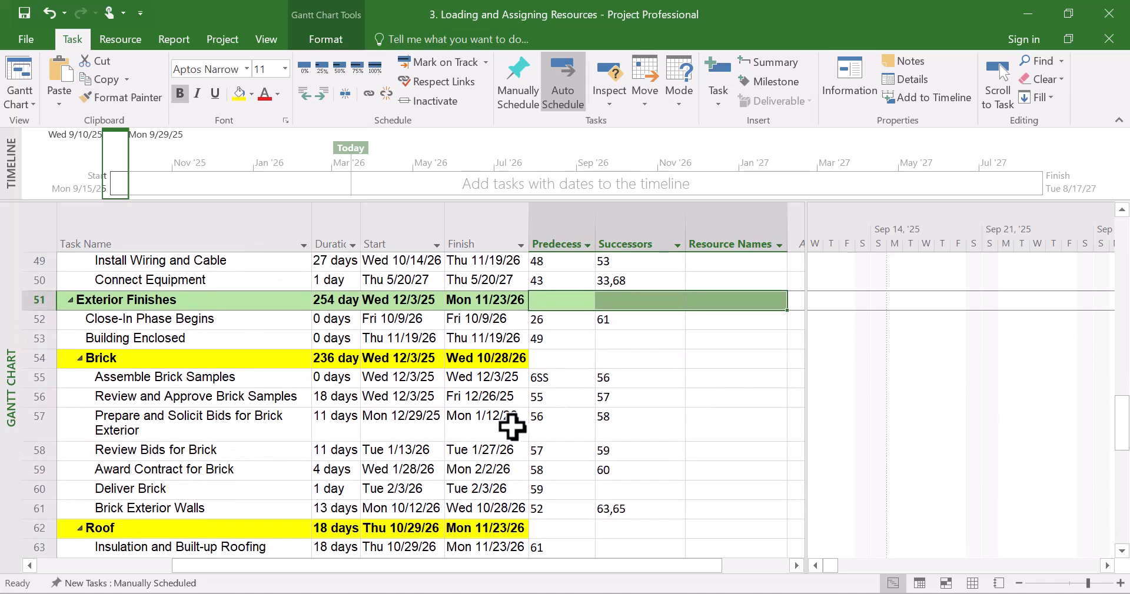
left_click(289, 359)
left_click(121, 99)
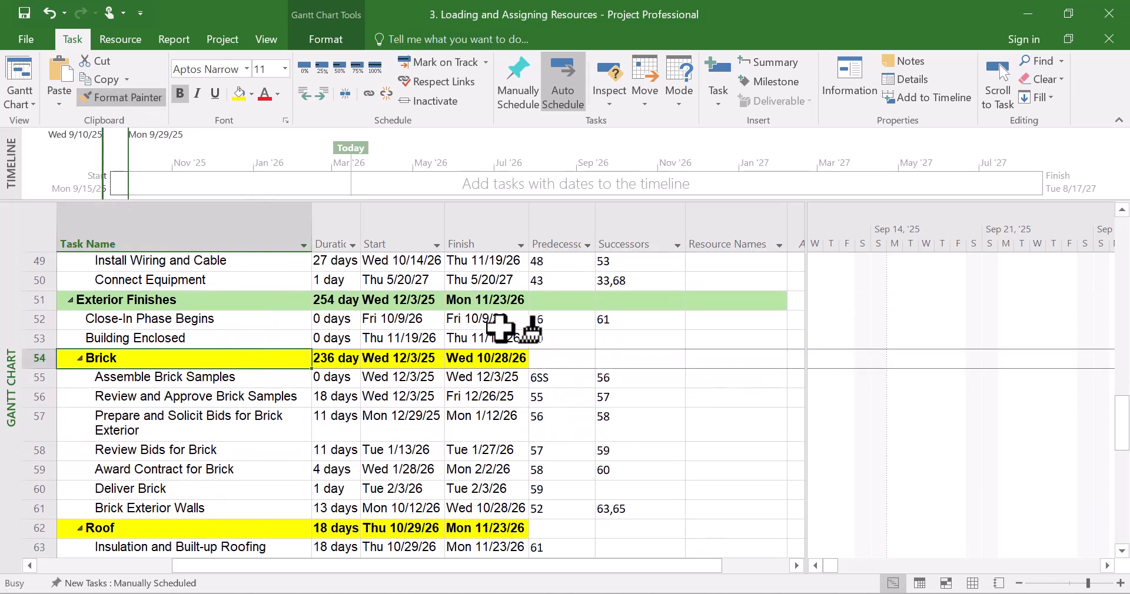
mouse_move(550, 359)
left_mouse_down()
mouse_move(741, 362)
mouse_move(714, 371)
left_mouse_up()
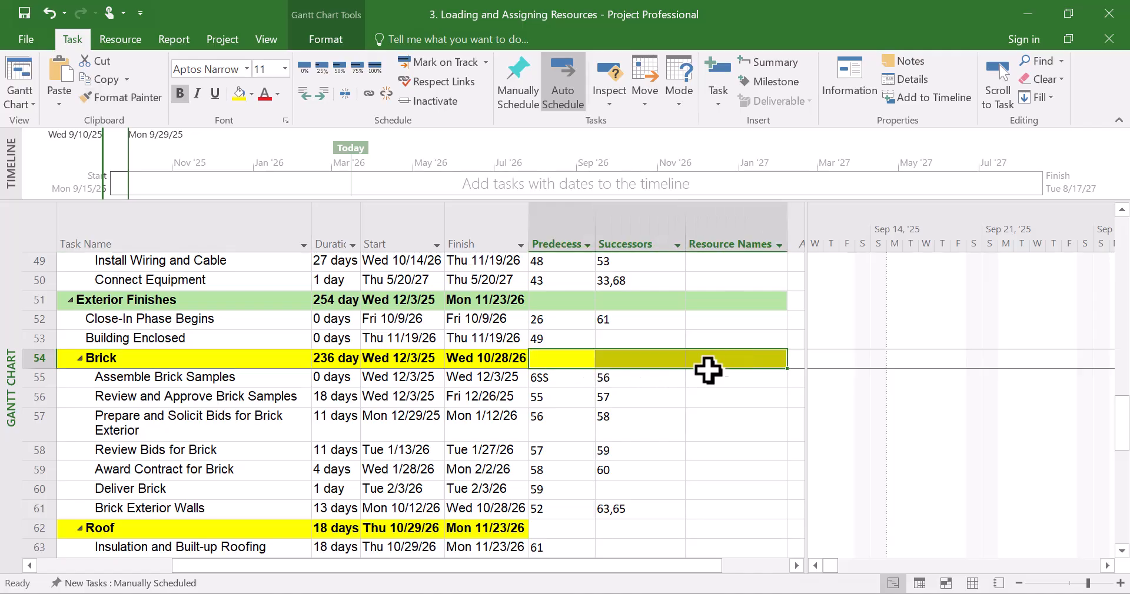
Use Format Painter to copy the Roof row's yellow fill onto its Predecessors, Successors and Resource Names cells
scroll(398, 422, "down", 2)
left_click(270, 412)
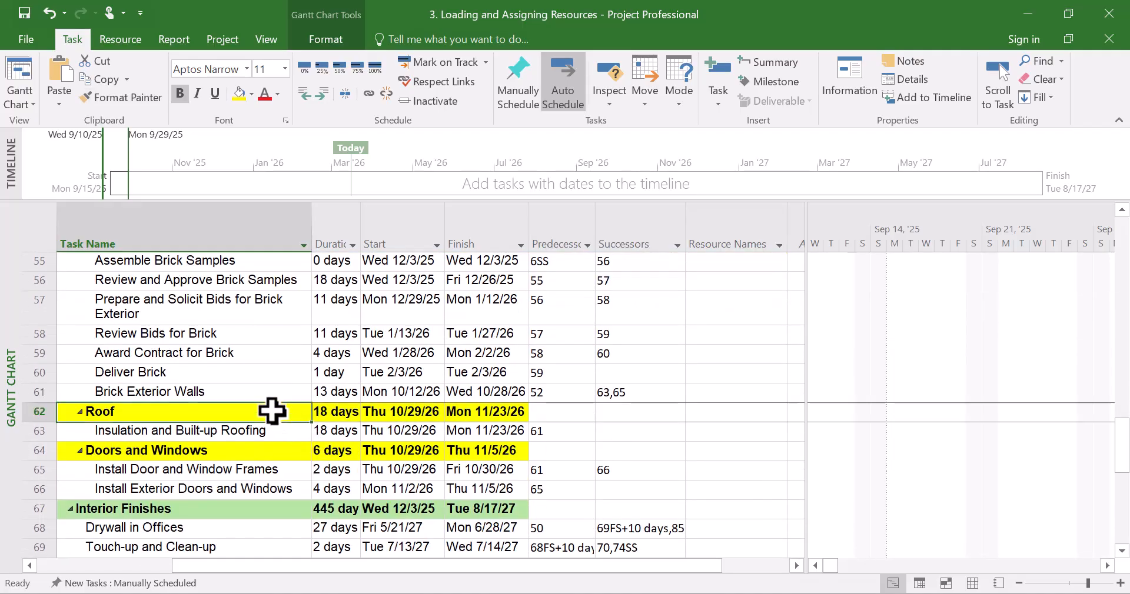
left_click(126, 97)
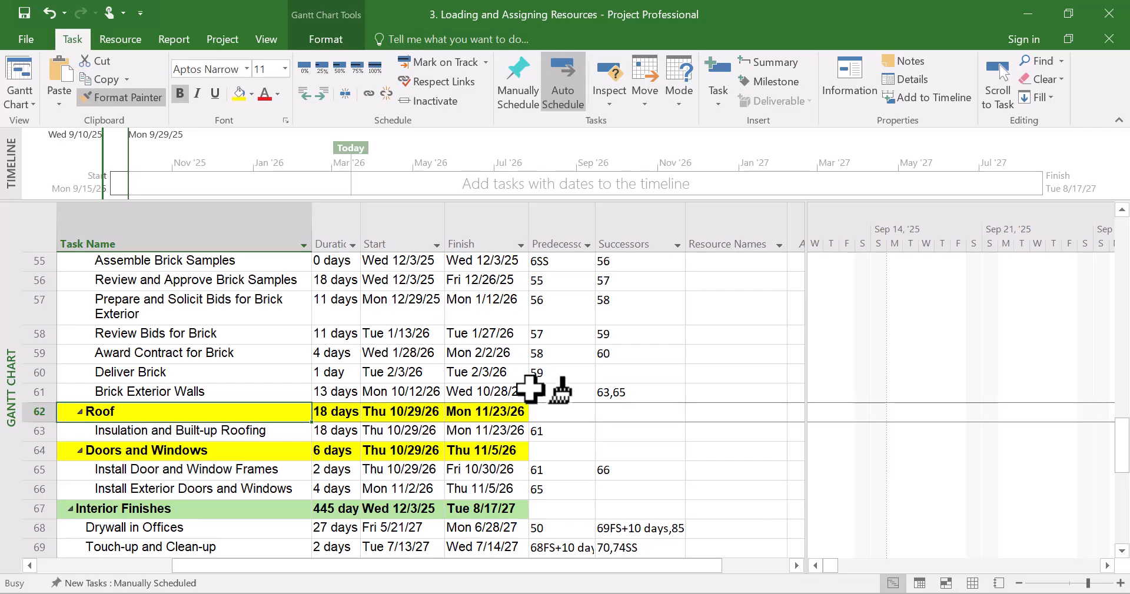
left_click_drag(562, 415, 709, 422)
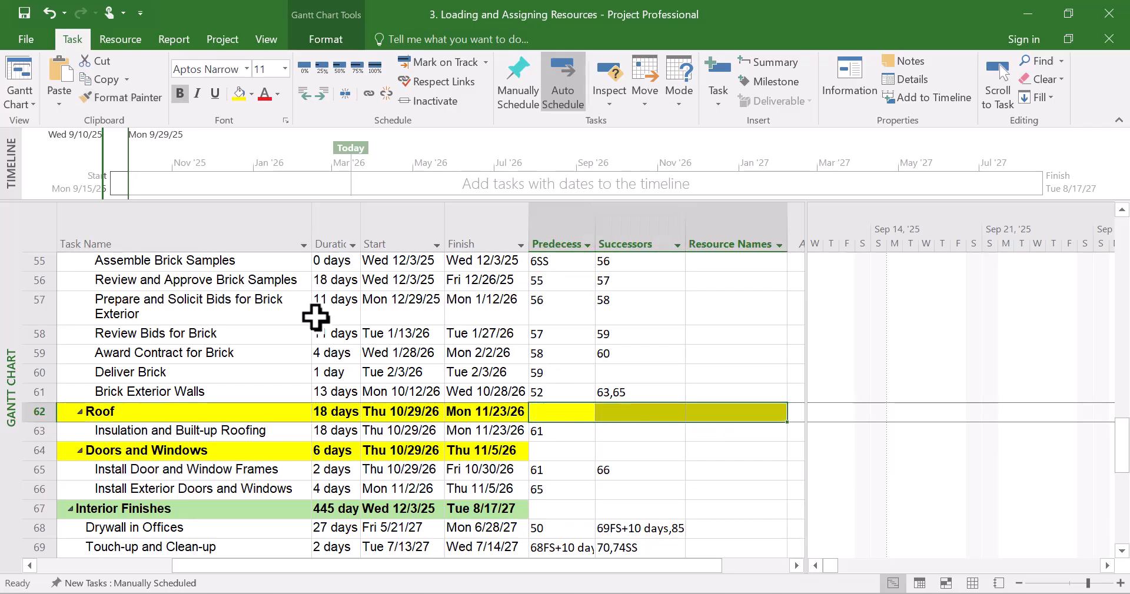
left_click(196, 307)
left_click(124, 97)
left_click(555, 455)
left_click_drag(556, 455, 706, 458)
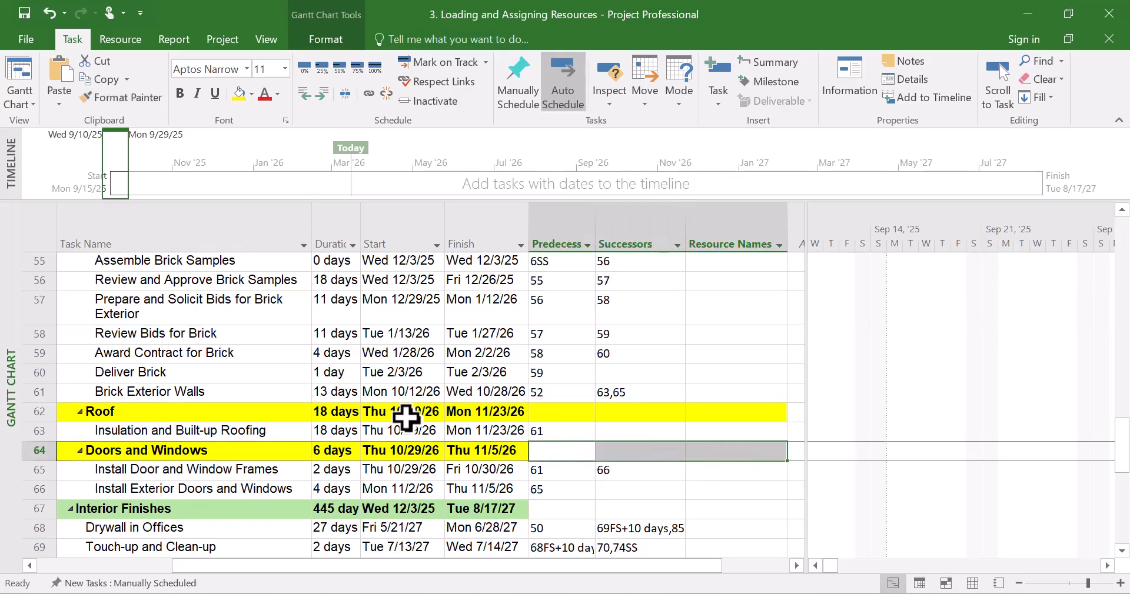
Use Format Painter to copy the Doors and Windows row's yellow fill onto its Predecessors, Successors and Resource Names cells
left_click(262, 449)
left_click(125, 98)
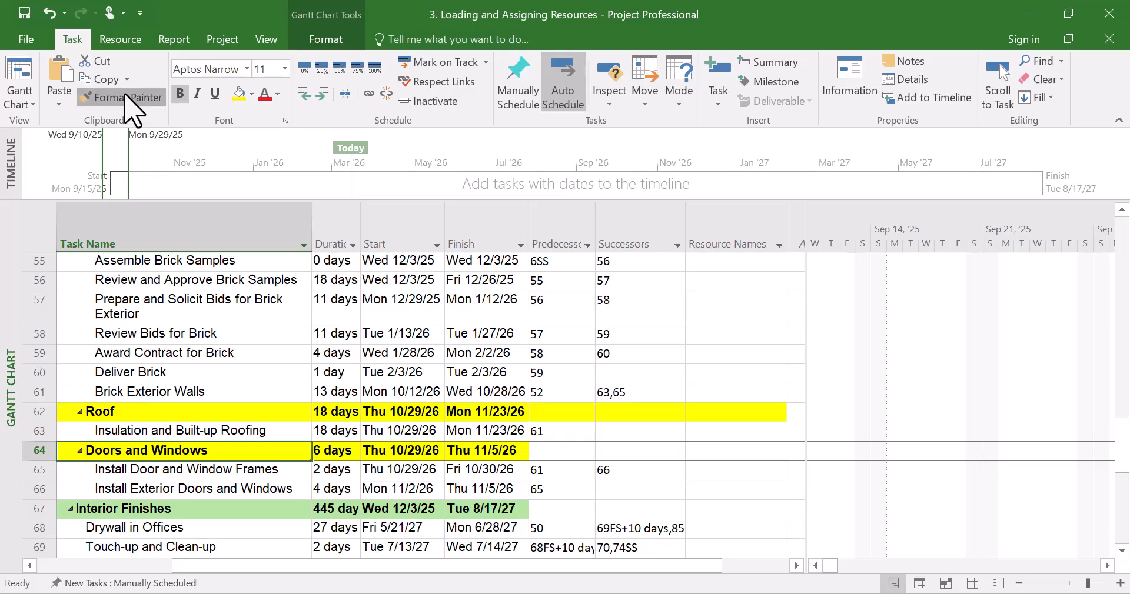
mouse_move(570, 455)
left_mouse_down()
mouse_move(744, 453)
mouse_move(714, 454)
left_mouse_up()
Use Format Painter to copy the Interior Finishes row's green fill onto its Predecessors, Successors and Resource Names cells
scroll(335, 404, "down", 2)
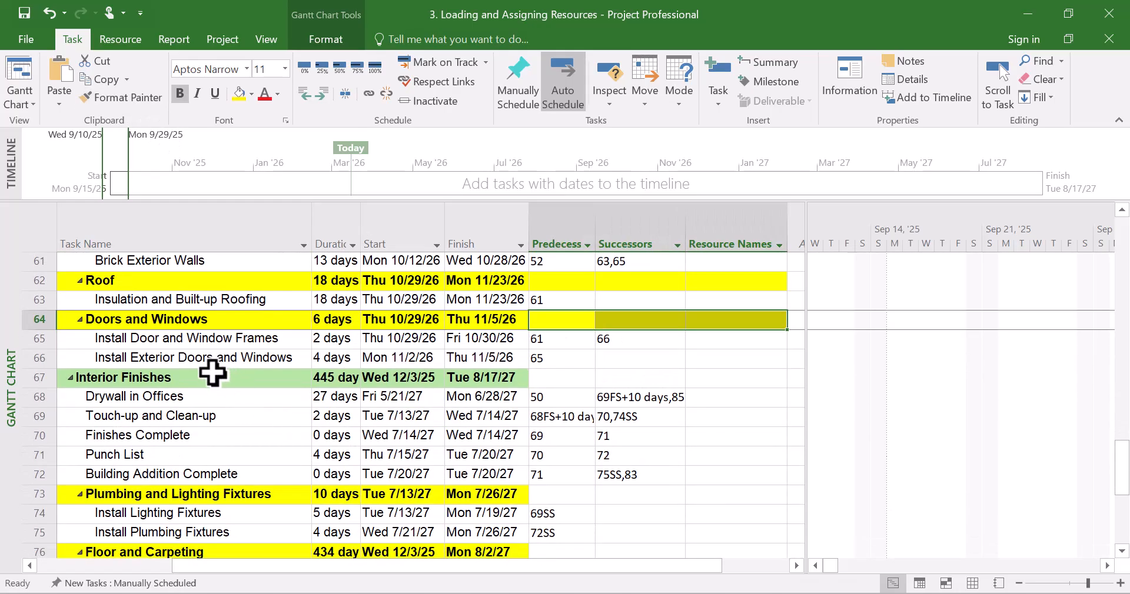
left_click(213, 378)
left_click(125, 98)
left_click_drag(562, 378, 762, 377)
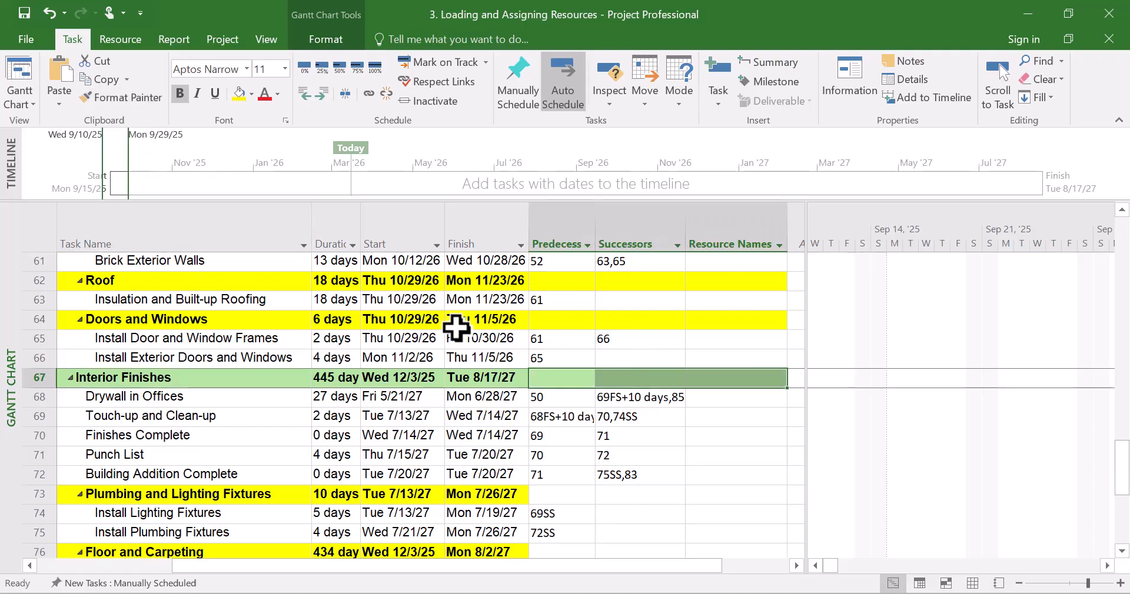
Use Format Painter to copy the Plumbing and Lighting Fixtures row's yellow fill onto its Predecessors, Successors and Resource Names cells
scroll(237, 498, "down", 1)
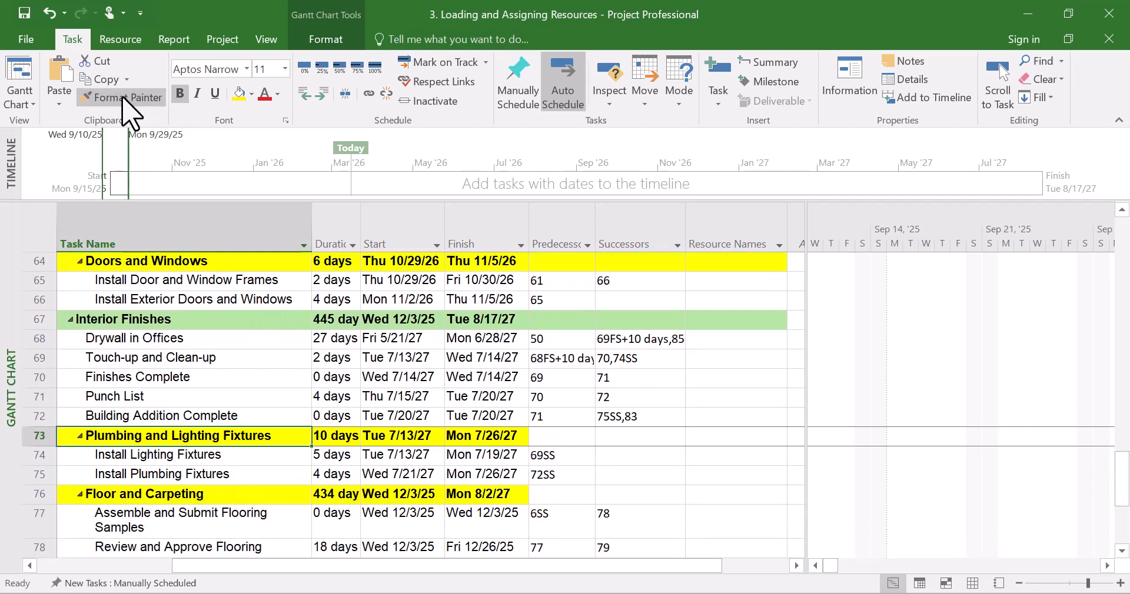
left_click(285, 458)
left_click(260, 439)
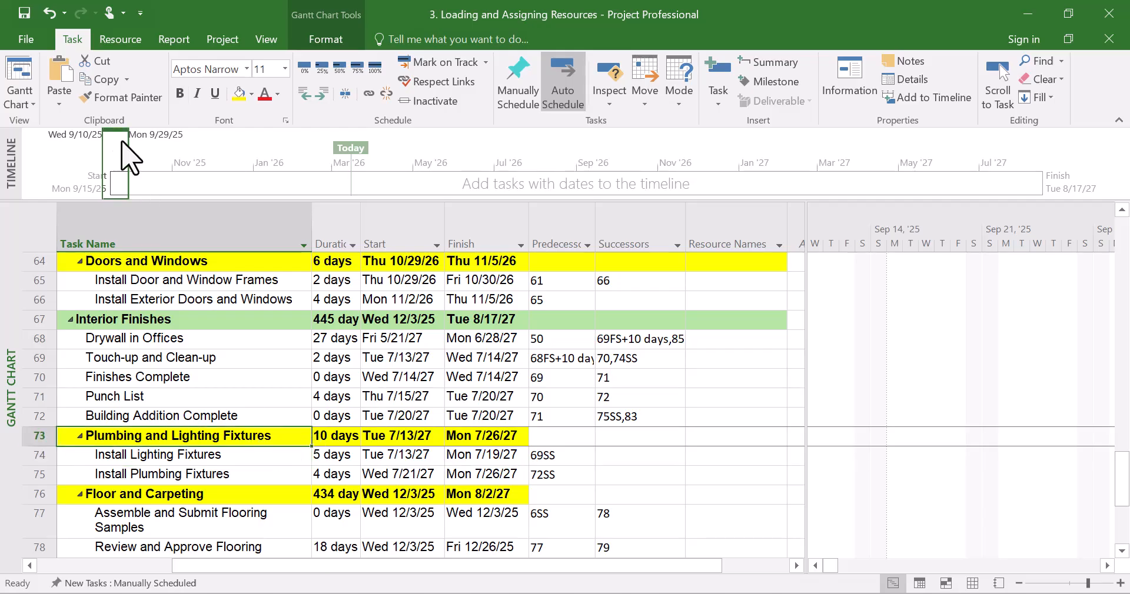
left_click(175, 239)
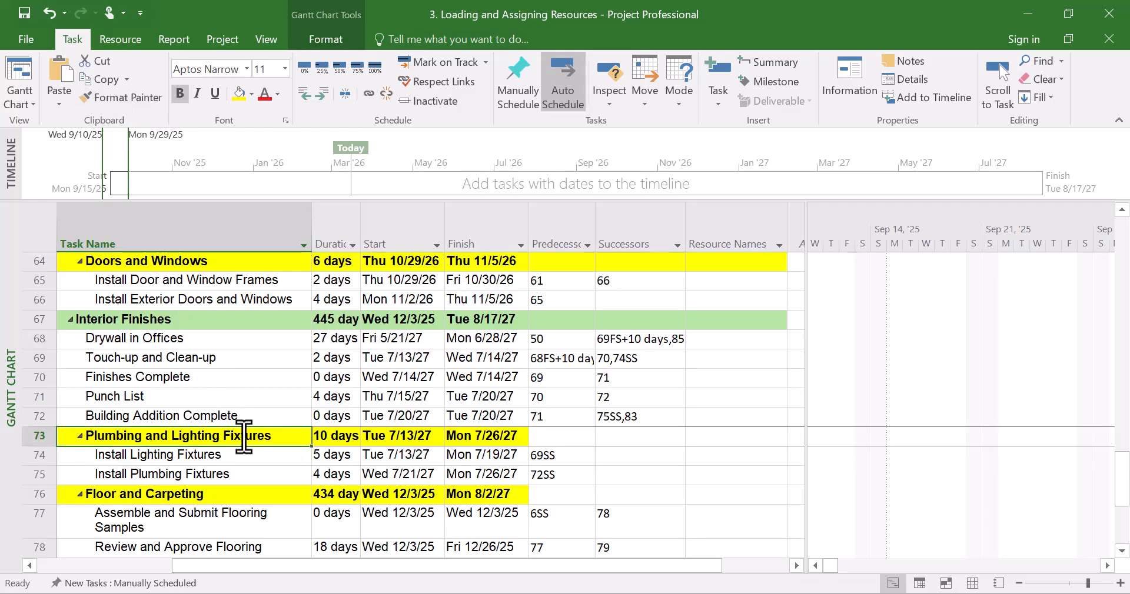
left_click(262, 456)
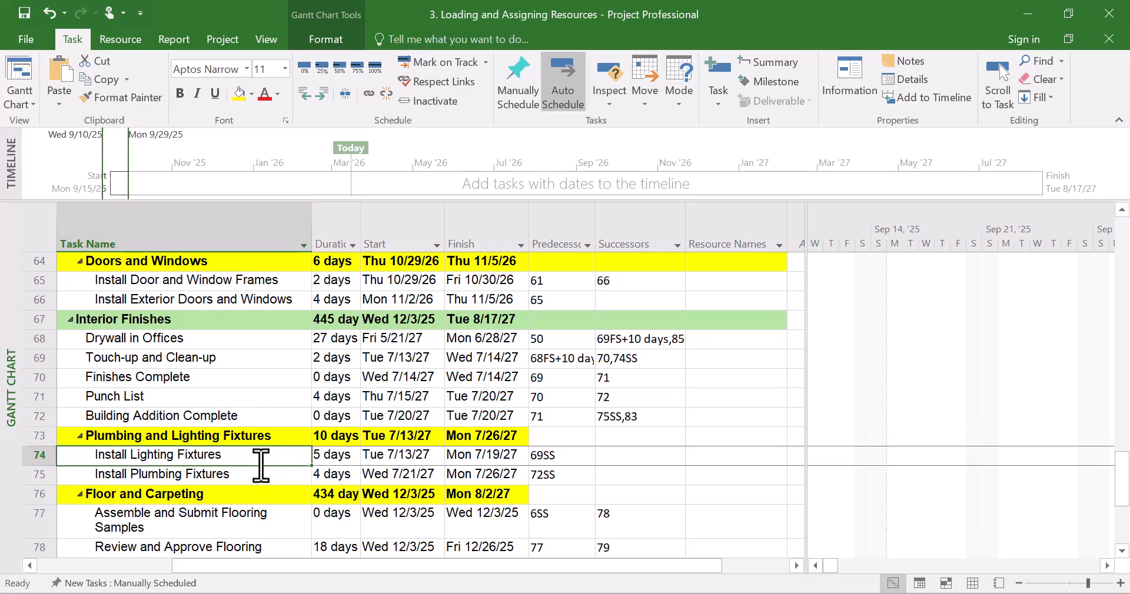
left_click(252, 436)
left_click(121, 97)
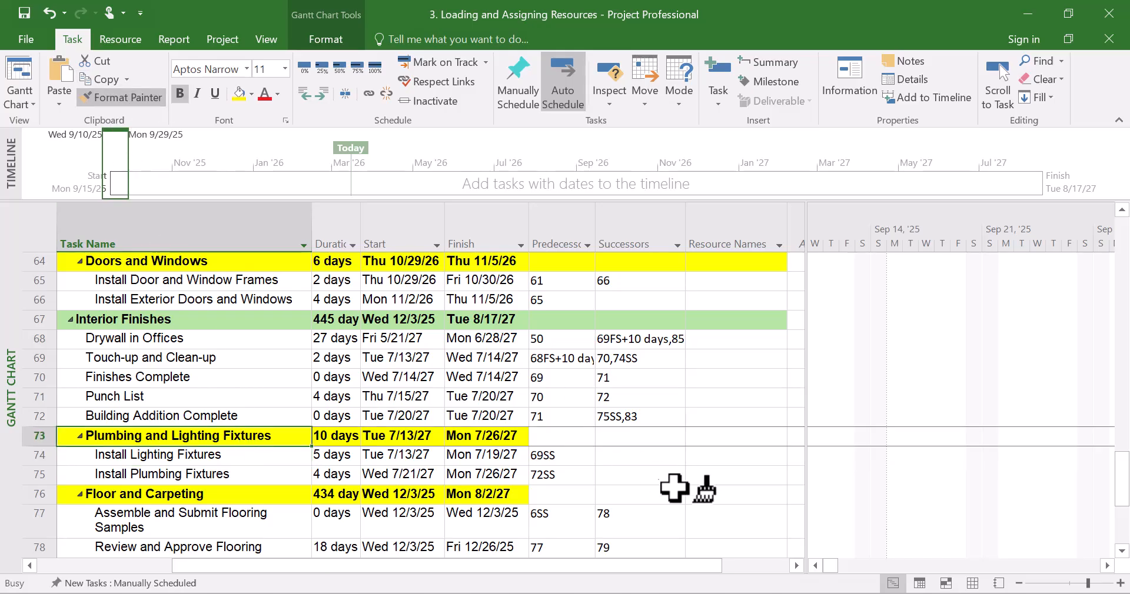
left_click_drag(559, 437, 748, 436)
Paint the yellow fill onto the Predecessors, Successors and Resource Names cells of the Floor and Carpeting and Carpentry rows
left_click(123, 98)
left_click_drag(555, 495, 759, 495)
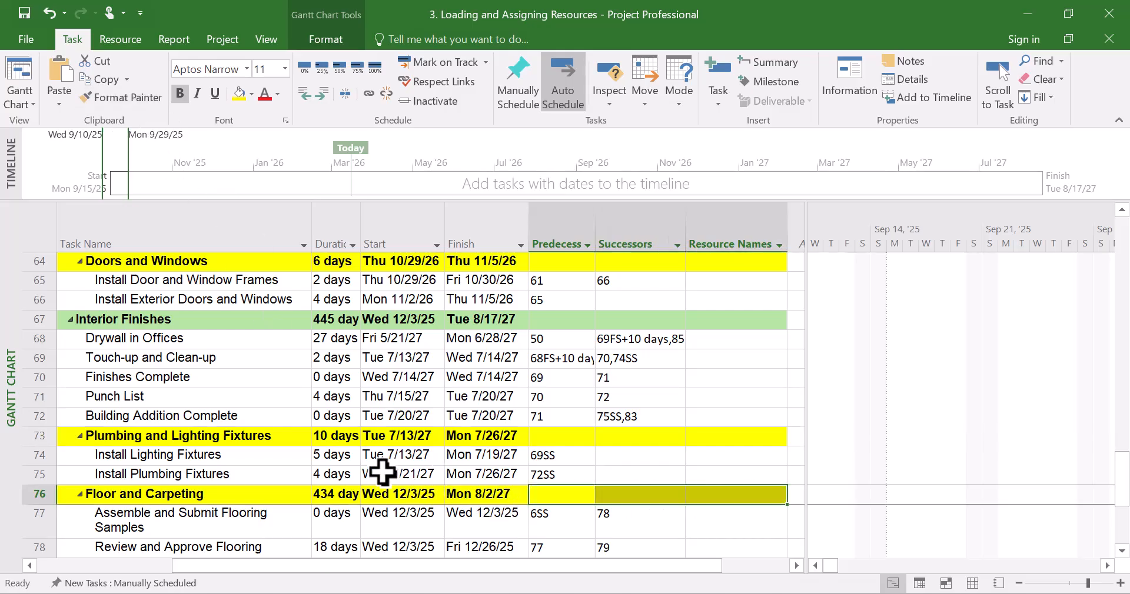
scroll(383, 475, "down", 3)
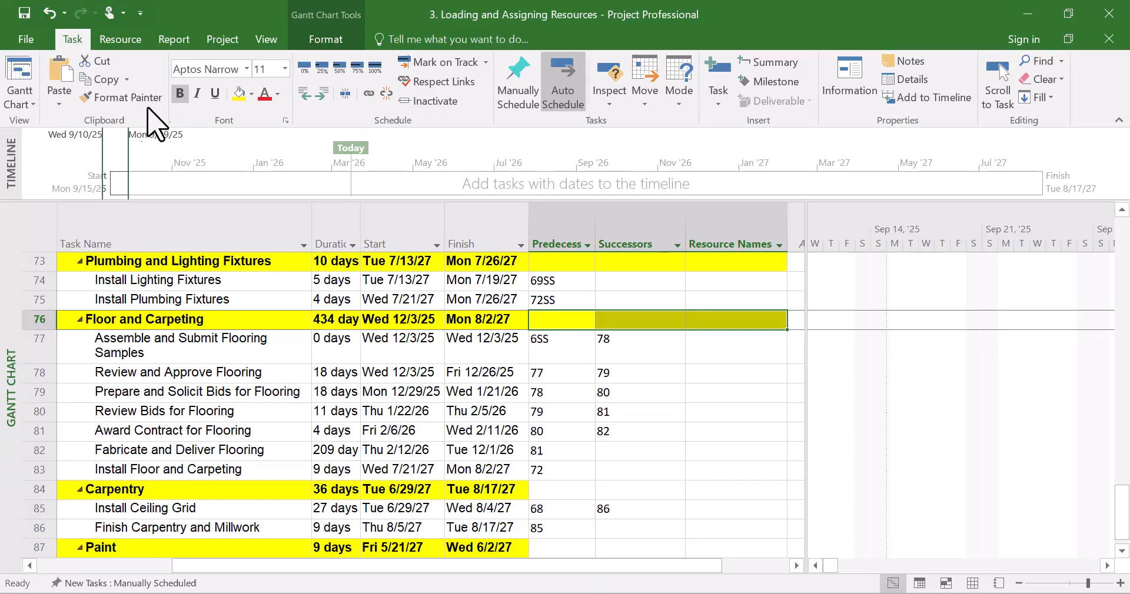
left_click(123, 97)
left_click_drag(565, 496, 719, 500)
Paint the yellow fill onto the Paint row's Predecessors, Successors and Resource Names cells, returning to the top of the schedule
scroll(686, 512, "down", 2)
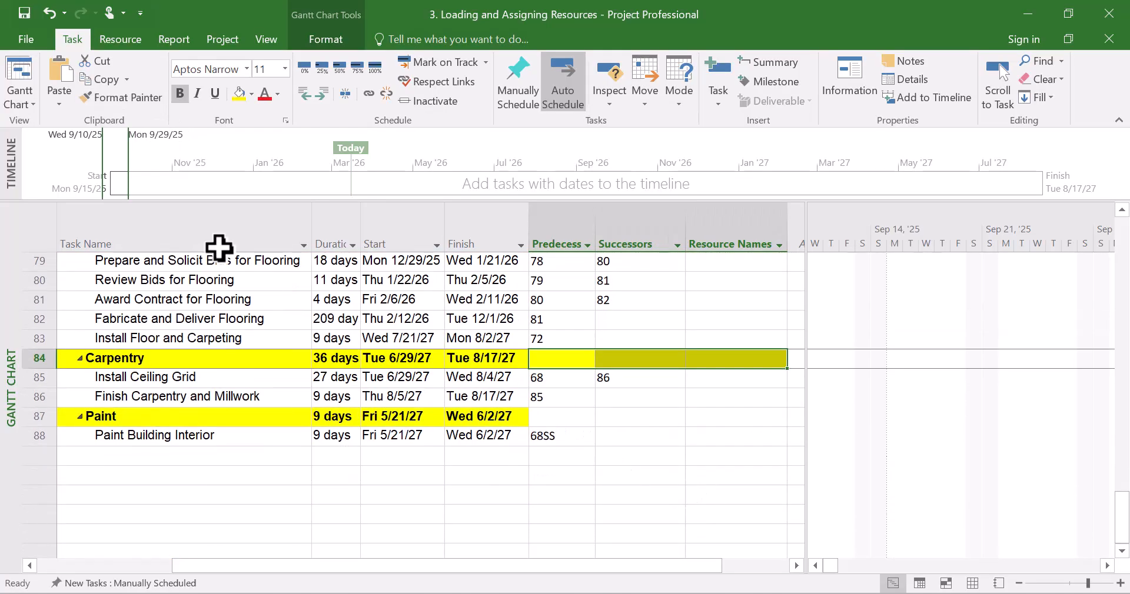
left_click(119, 98)
left_click_drag(567, 417, 719, 421)
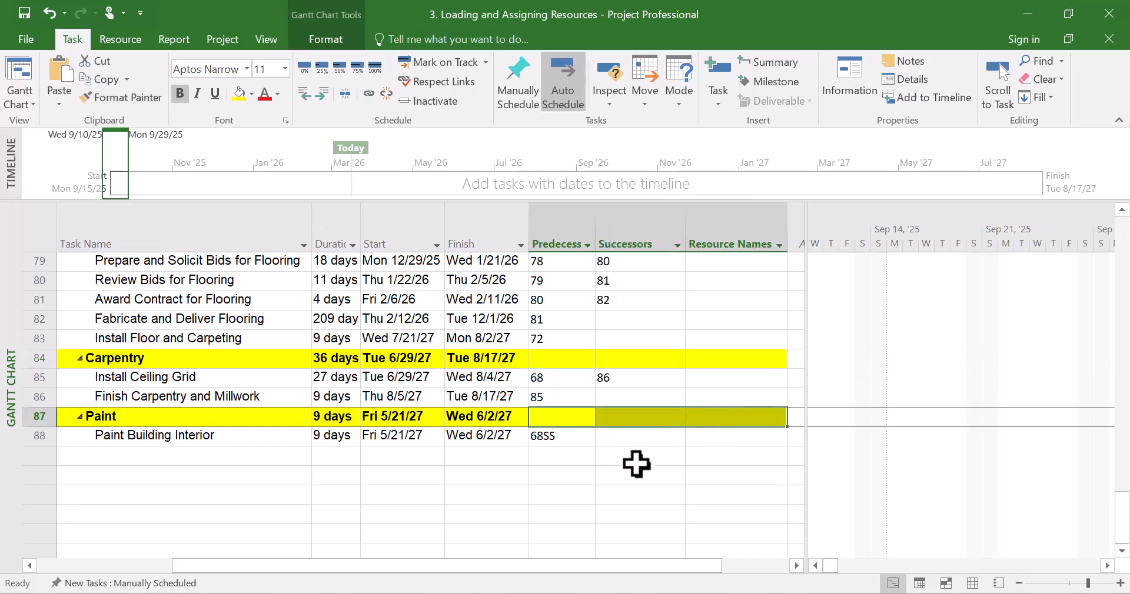
scroll(496, 451, "up", 13)
scroll(496, 450, "up", 13)
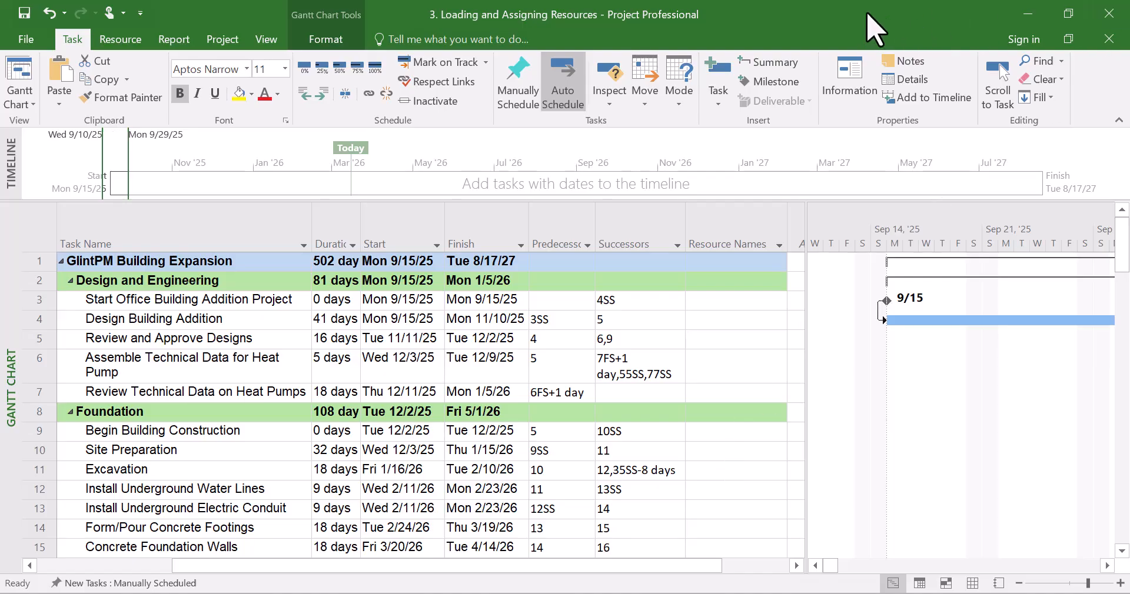
Bring the GlintPM Building Project workbook in Excel up beside the Project schedule
left_click(1029, 13)
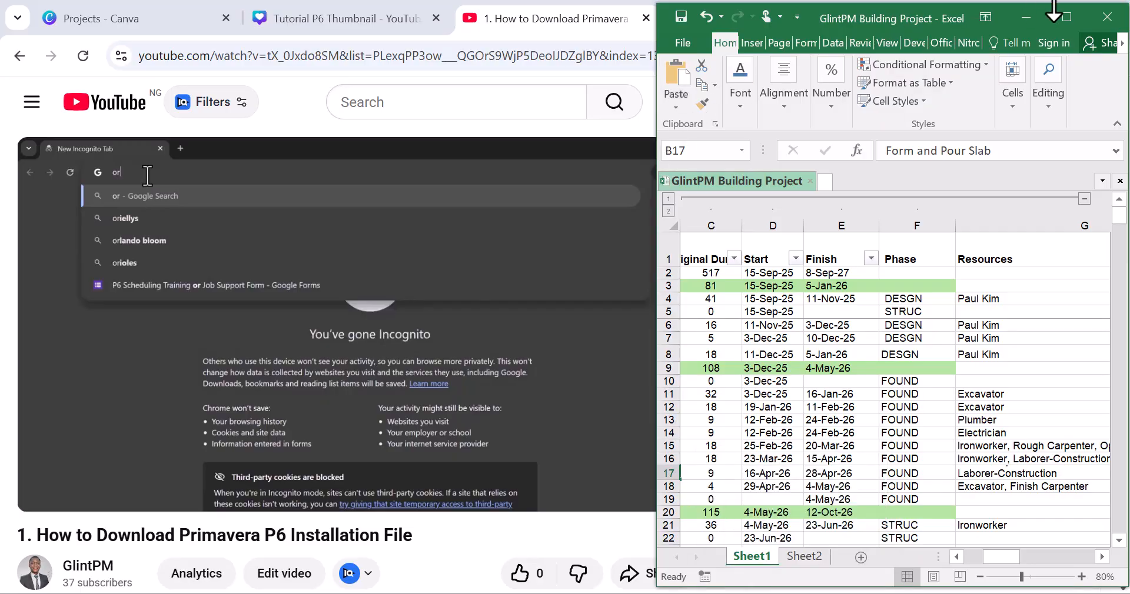
left_click(792, 592)
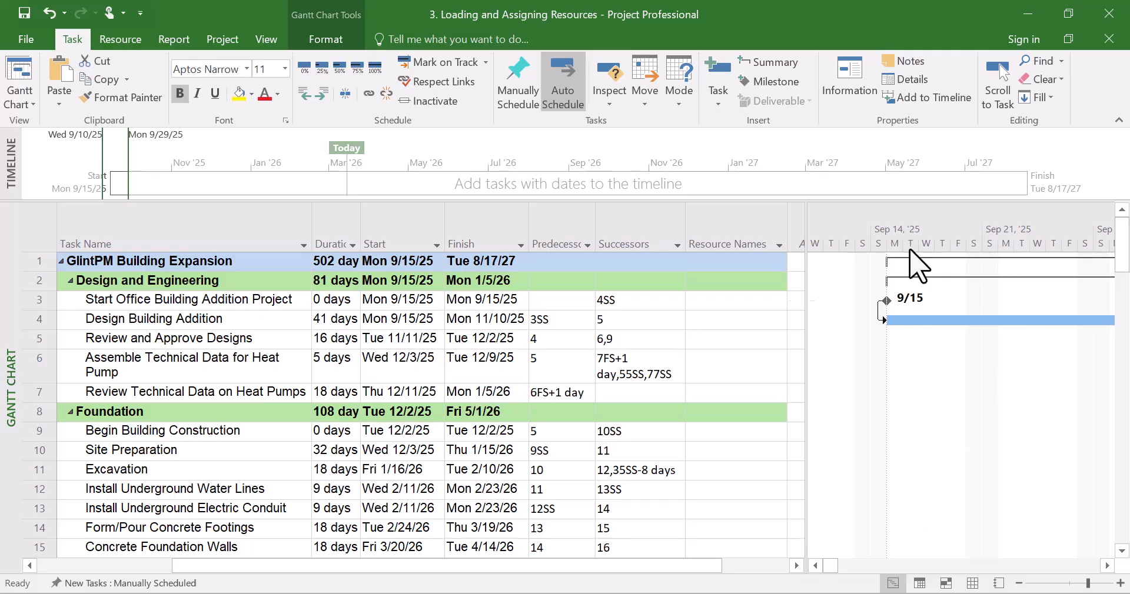
left_click(1029, 13)
left_click(1029, 19)
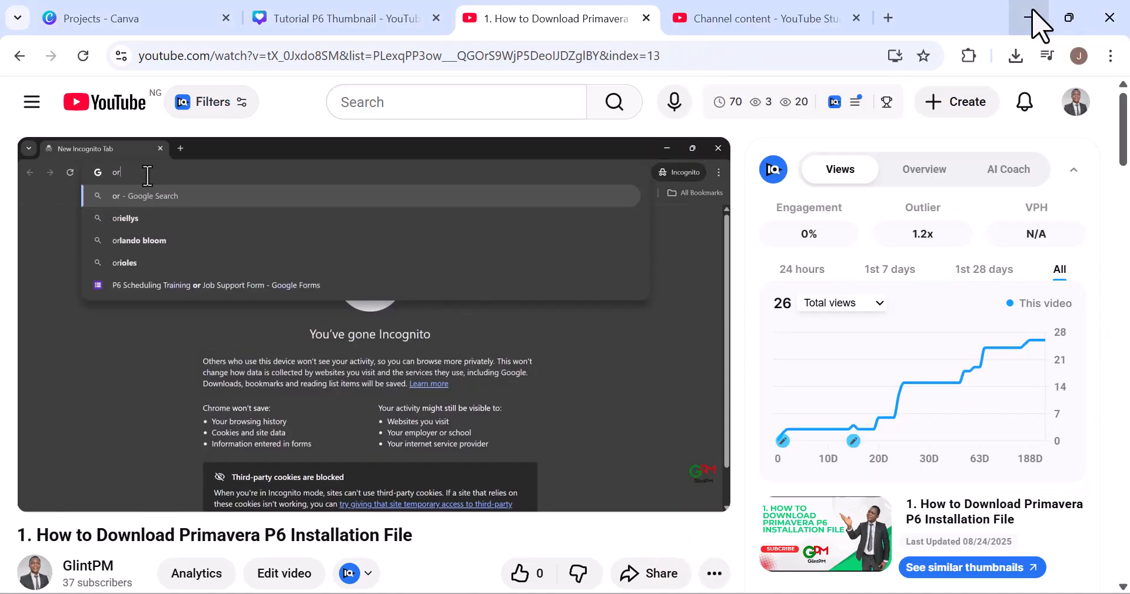
left_click(1033, 19)
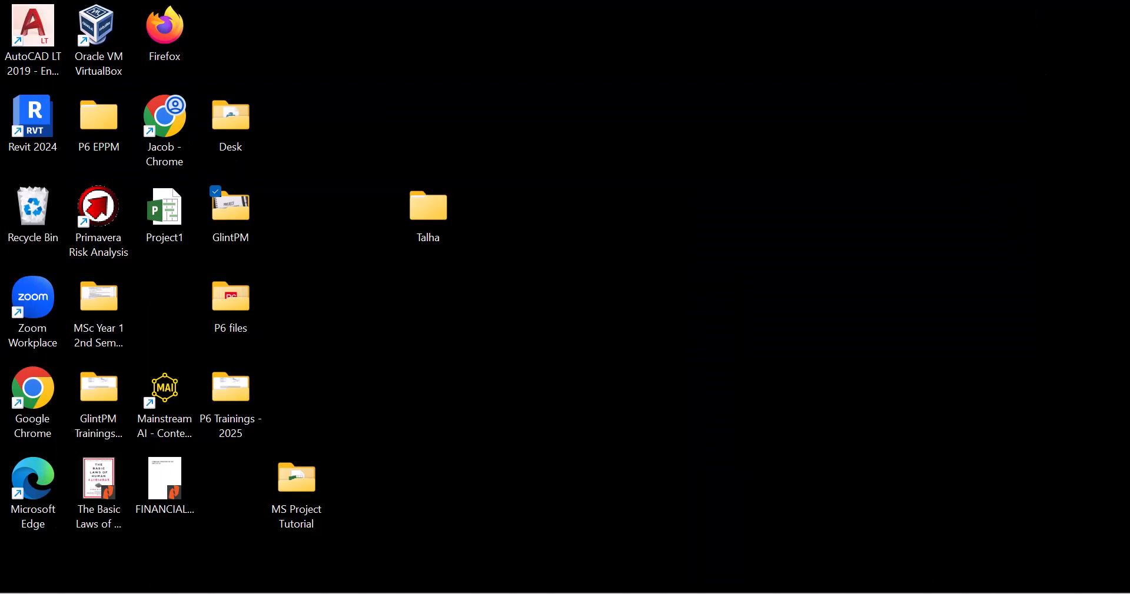
left_click(791, 593)
left_click(824, 593)
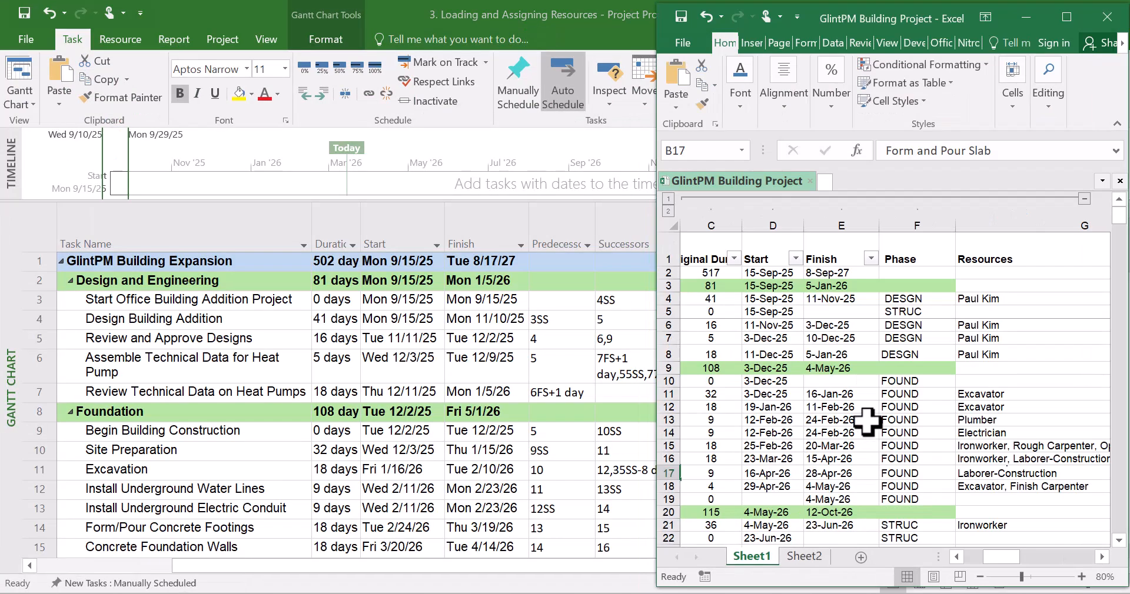
Examine the workbook's Resources column and the resource table of names, rates and resource types
left_click(979, 393)
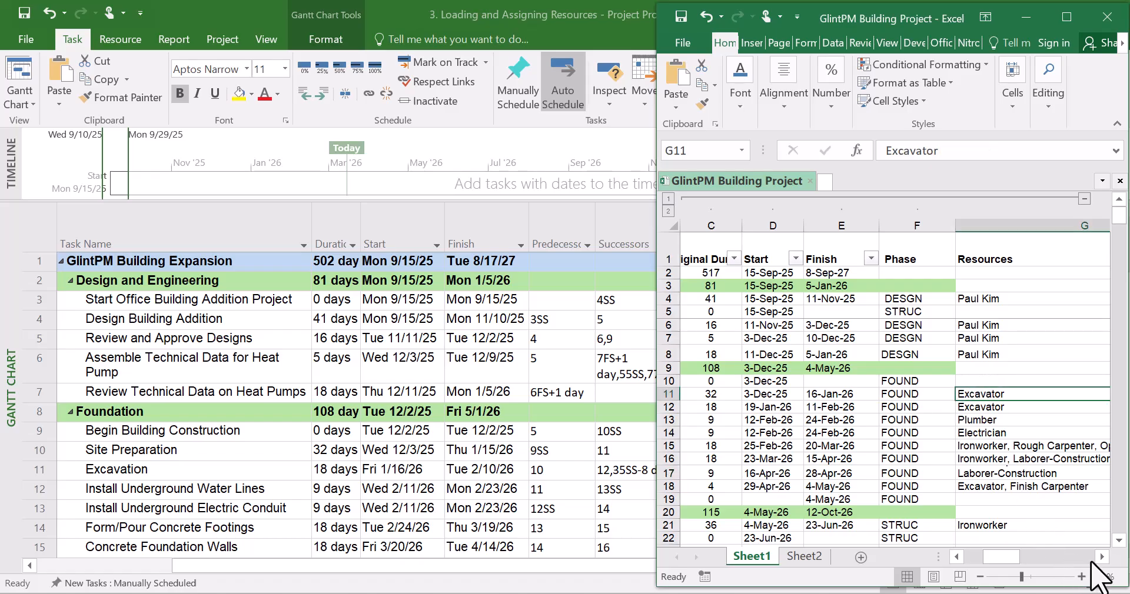
left_click(1102, 556)
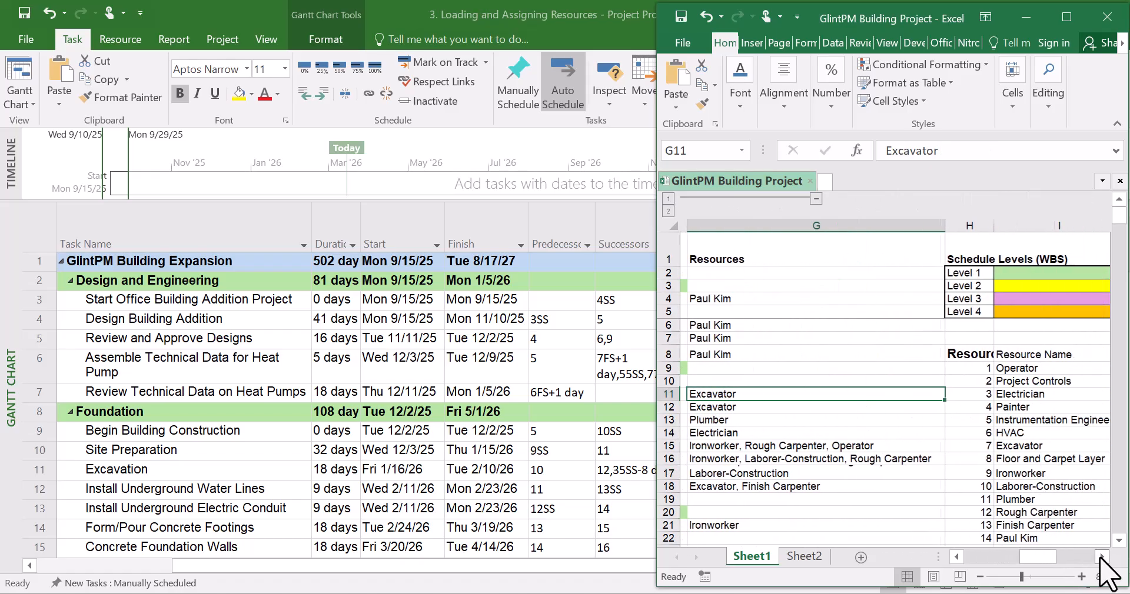
left_click(1102, 557)
scroll(905, 445, "down", 2)
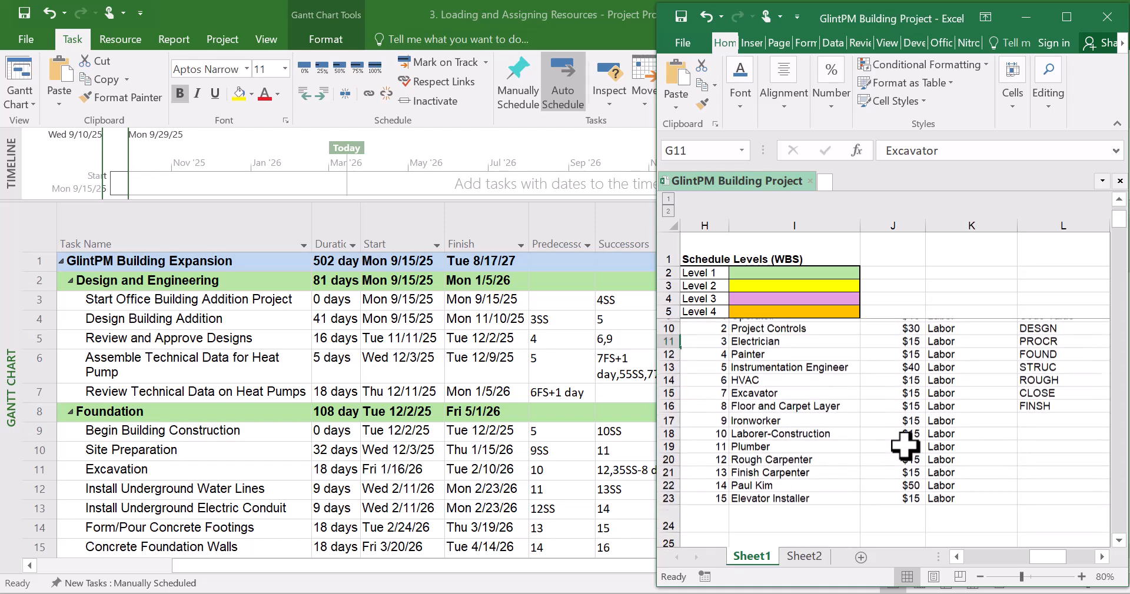
scroll(904, 446, "up", 1)
scroll(923, 417, "down", 1)
scroll(923, 417, "up", 1)
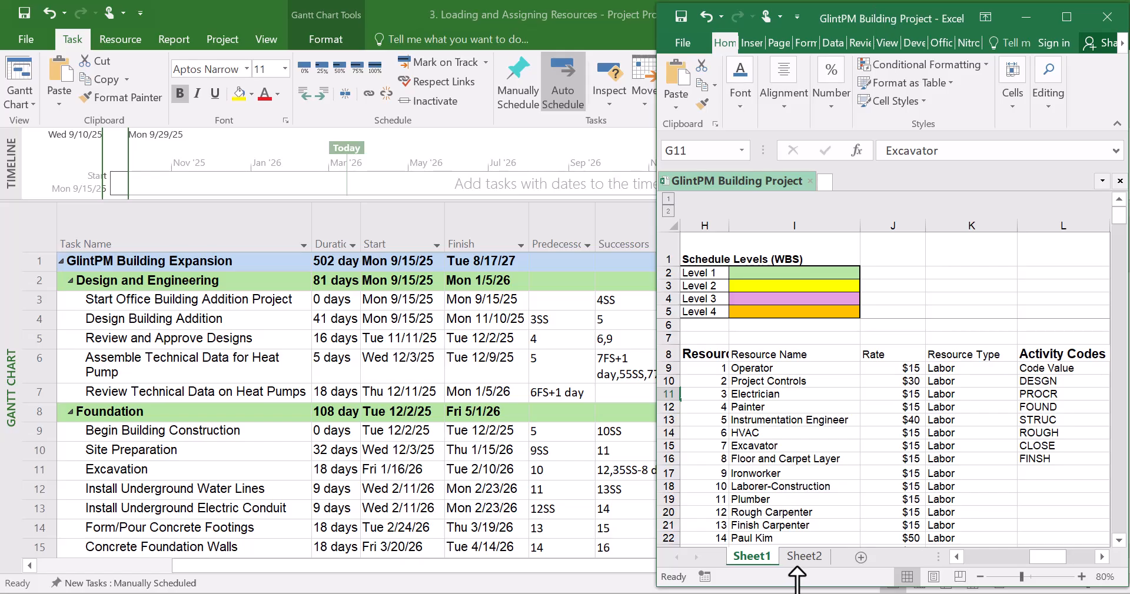
Switch the Project window from the Gantt Chart to the Resource Sheet view
left_click_drag(798, 579, 799, 588)
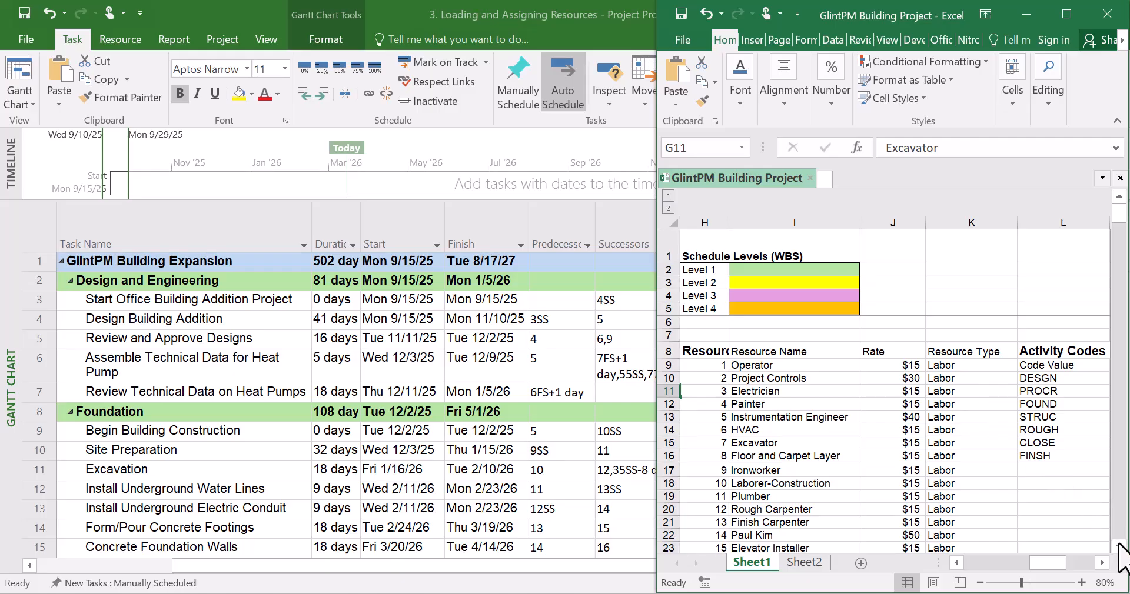
left_click(1119, 546)
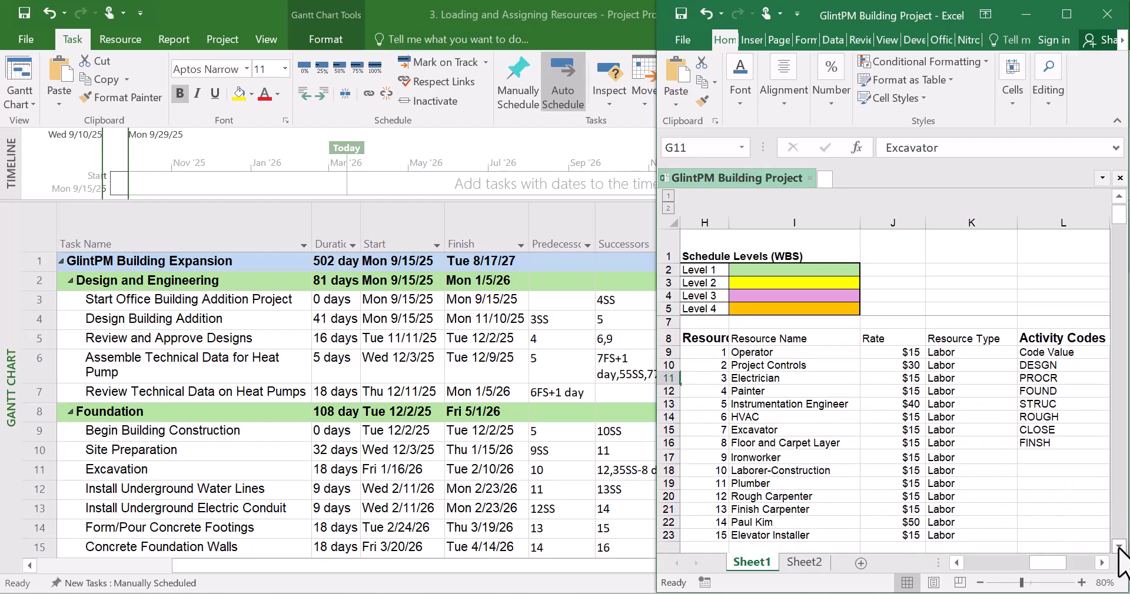
left_click(1119, 546)
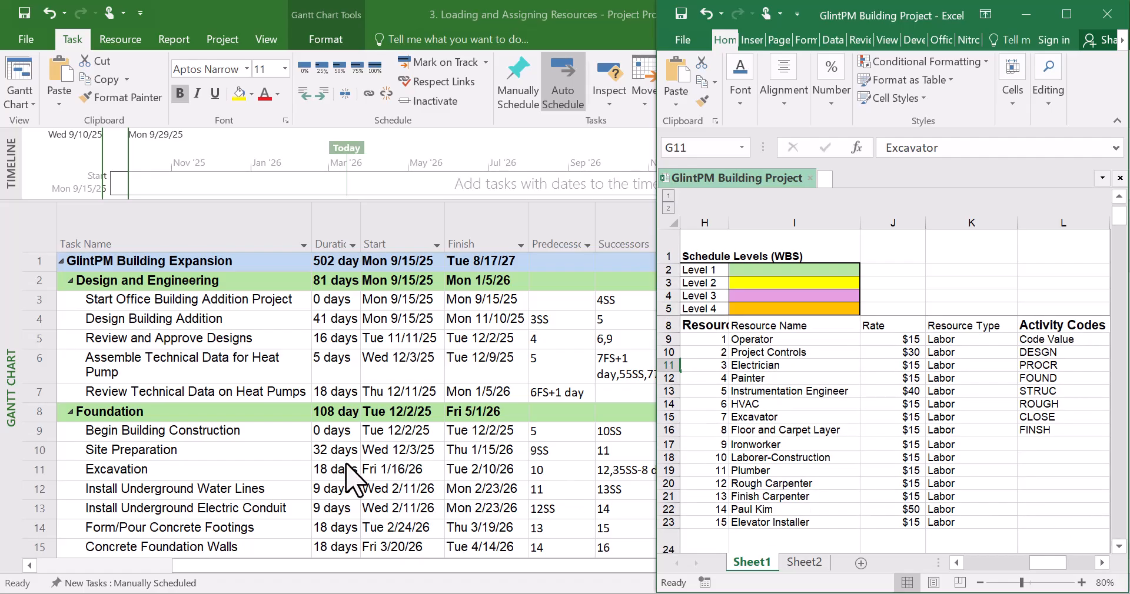
left_click(346, 465)
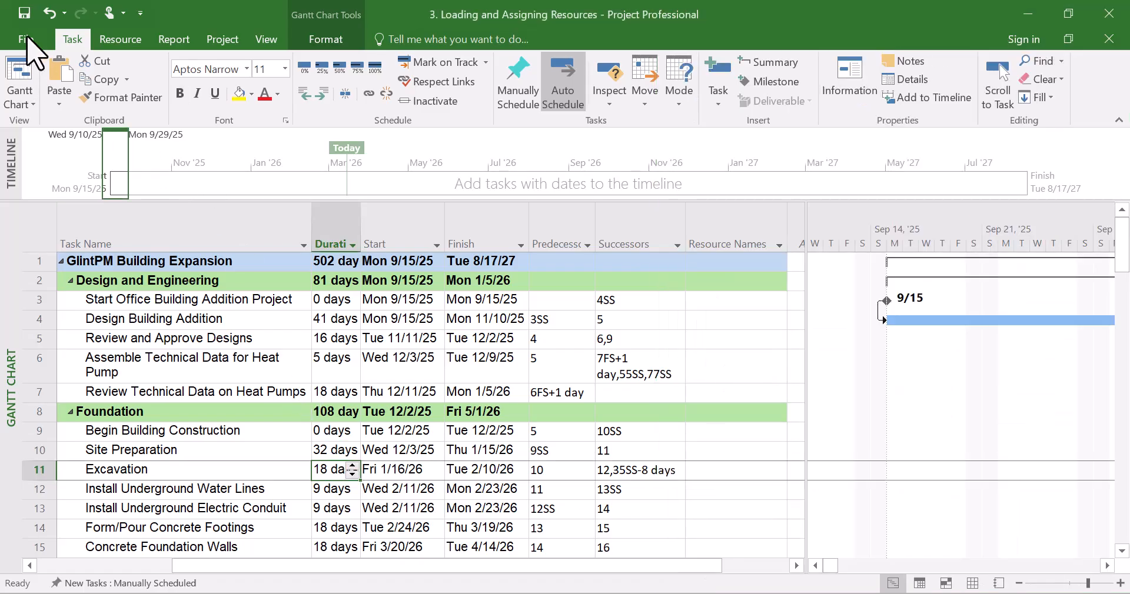
left_click(22, 105)
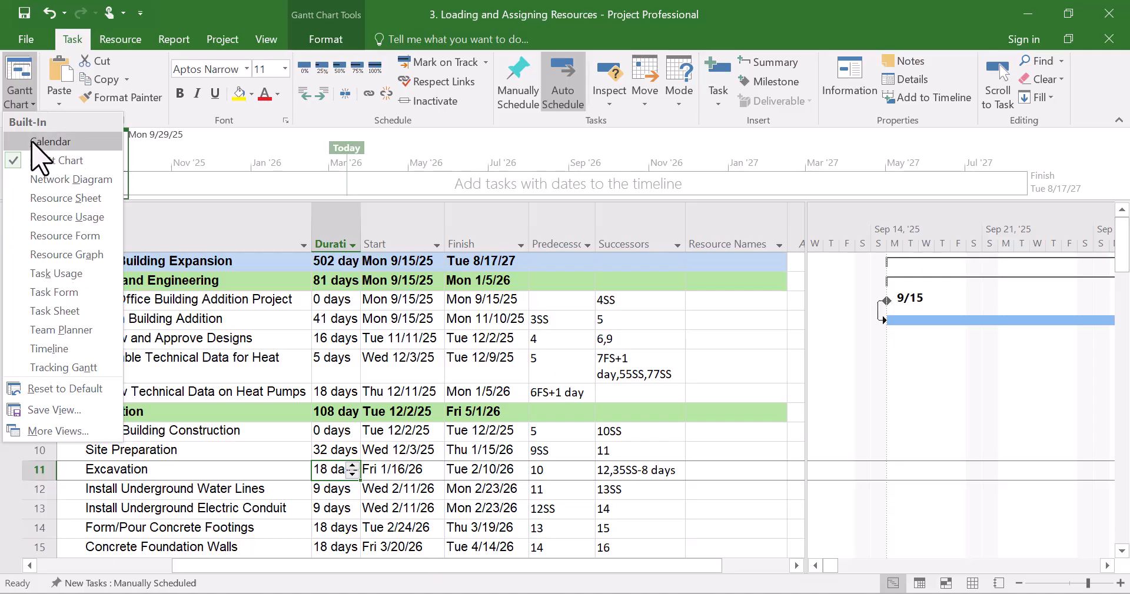
left_click(270, 40)
left_click(271, 40)
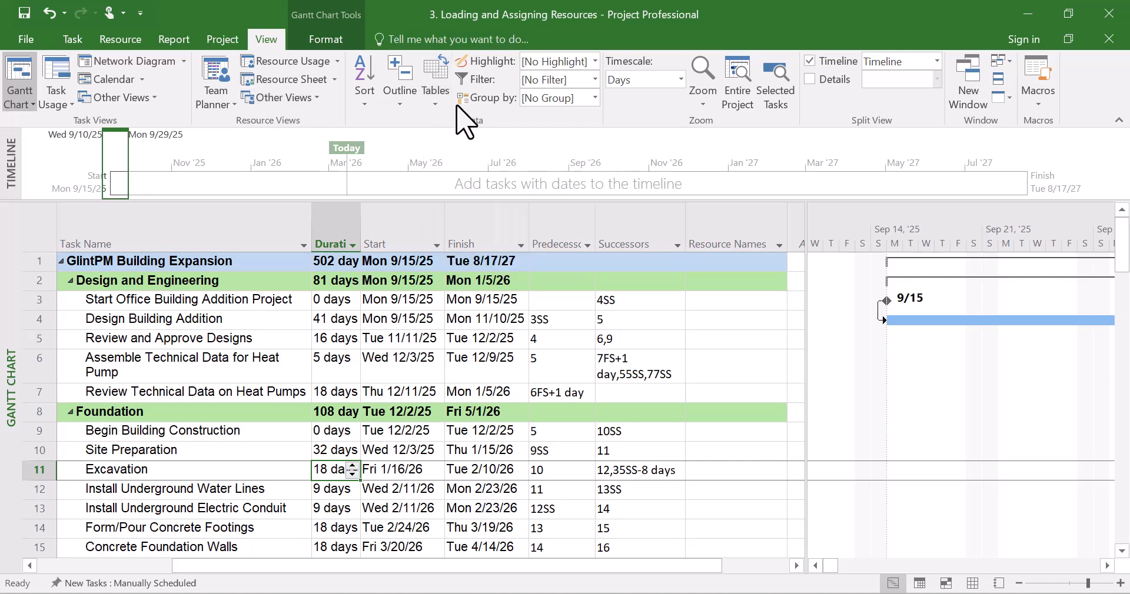
left_click(435, 103)
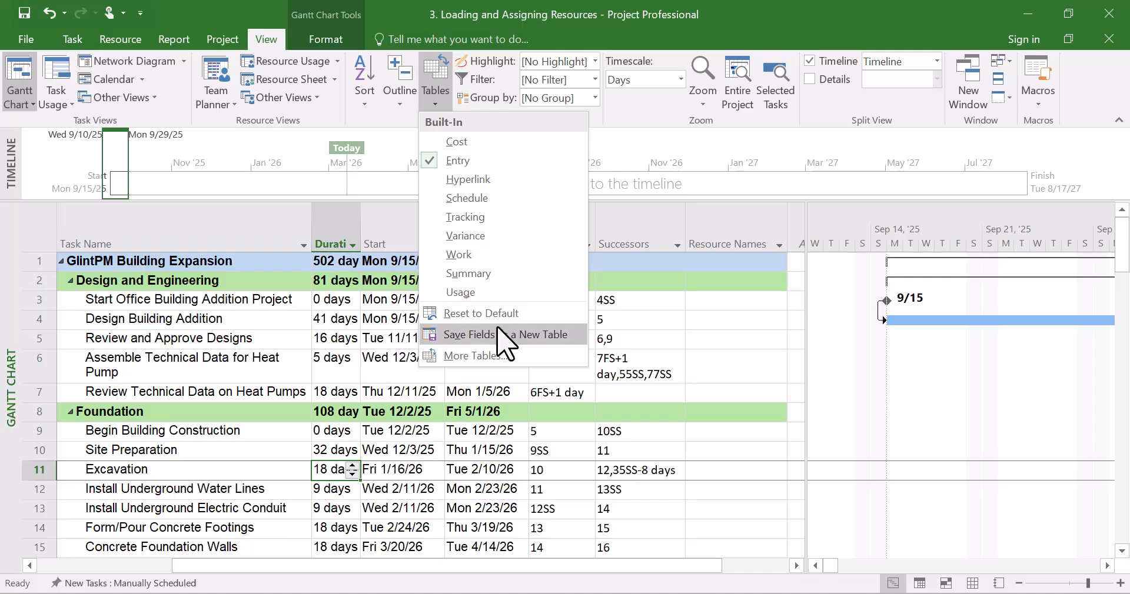
left_click(27, 103)
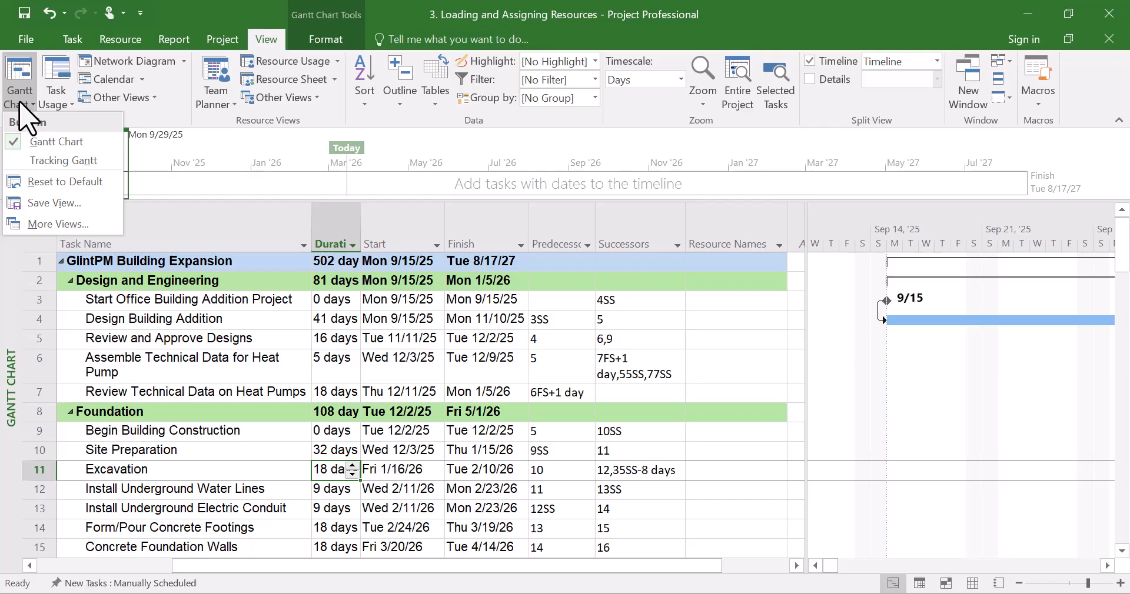
left_click(73, 39)
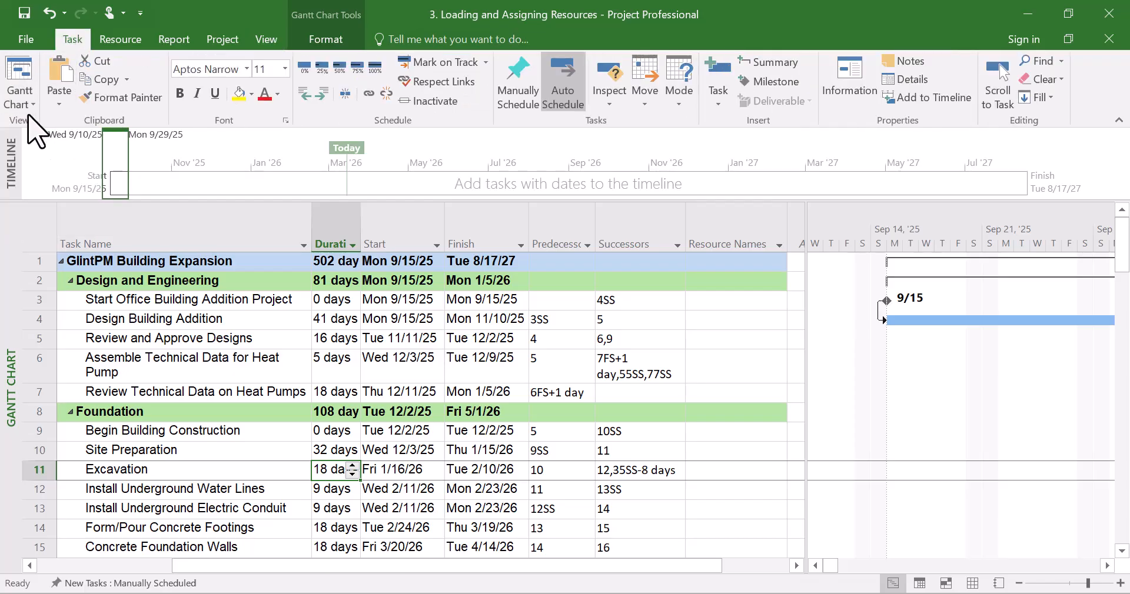
left_click(28, 106)
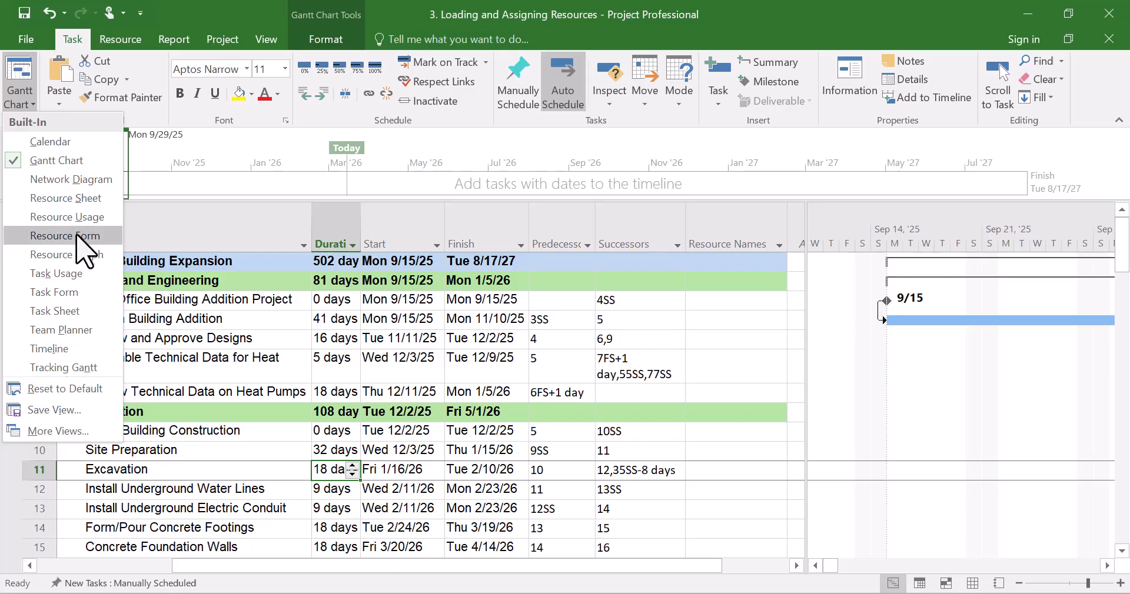
left_click(78, 203)
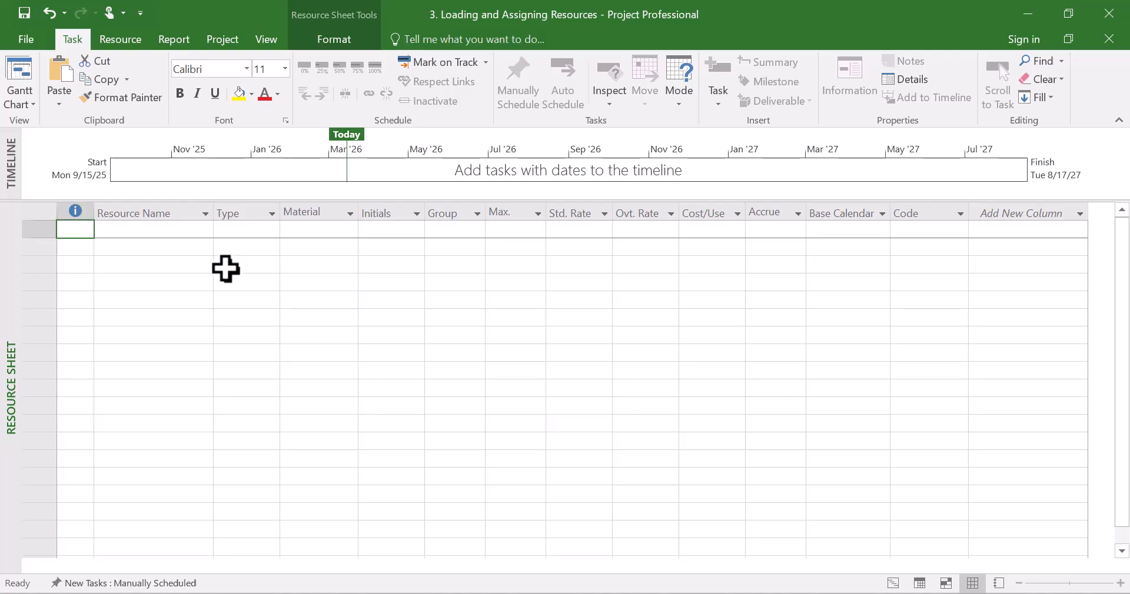
Copy the 15 resource names from the Excel workbook into the Resource Sheet's Resource Name column and widen that column to fit
left_click(200, 279)
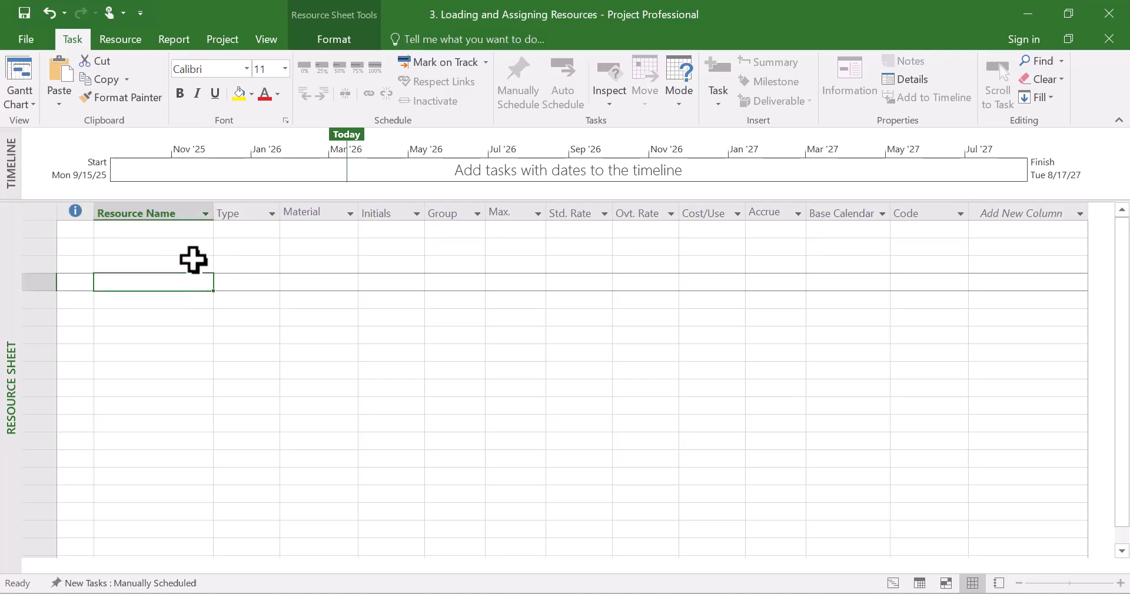
left_click(177, 233)
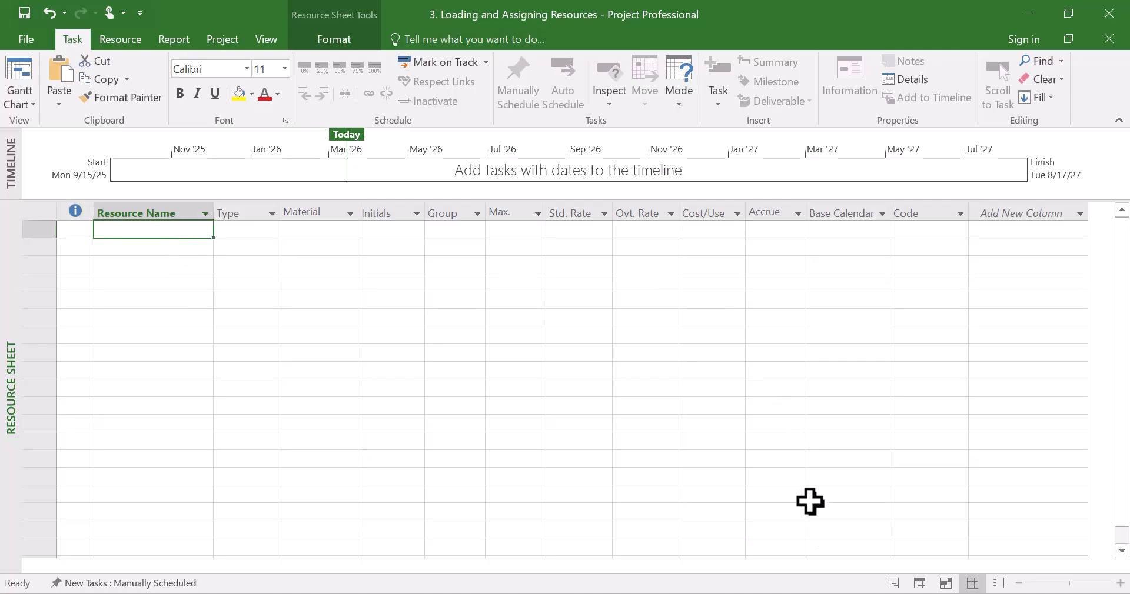
mouse_move(752, 593)
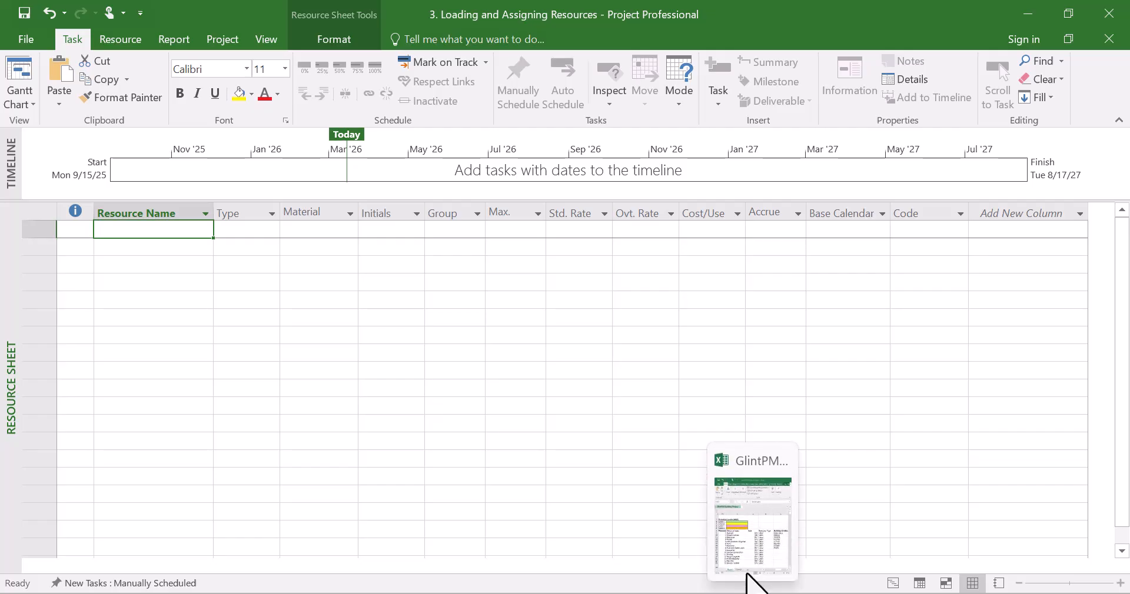
left_click(752, 535)
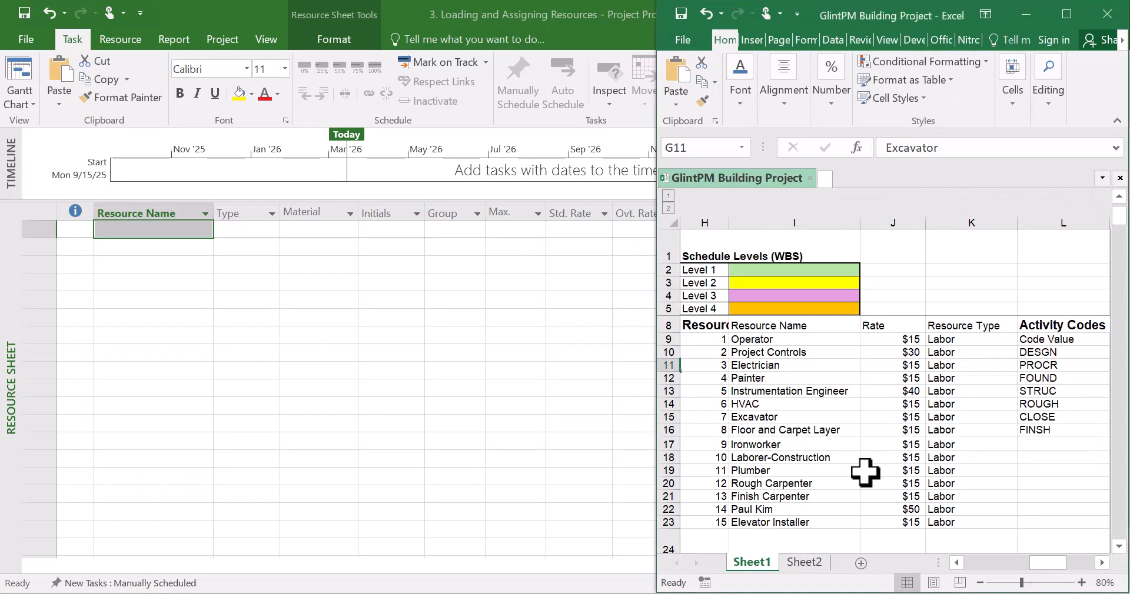
left_click_drag(780, 338, 806, 521)
scroll(808, 518, "down", 1)
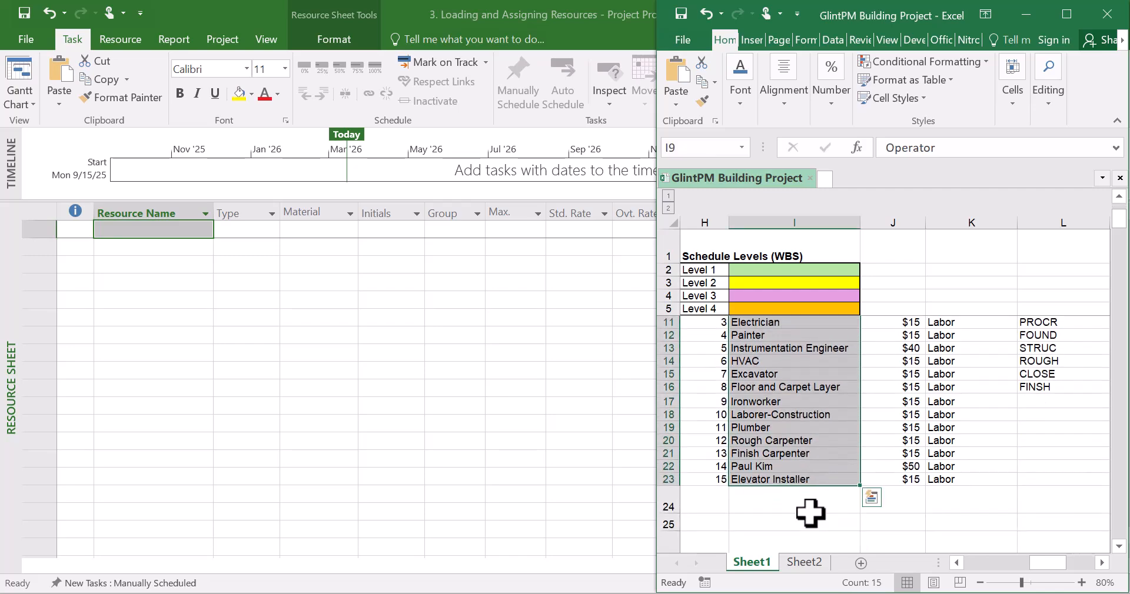
scroll(808, 507, "up", 2)
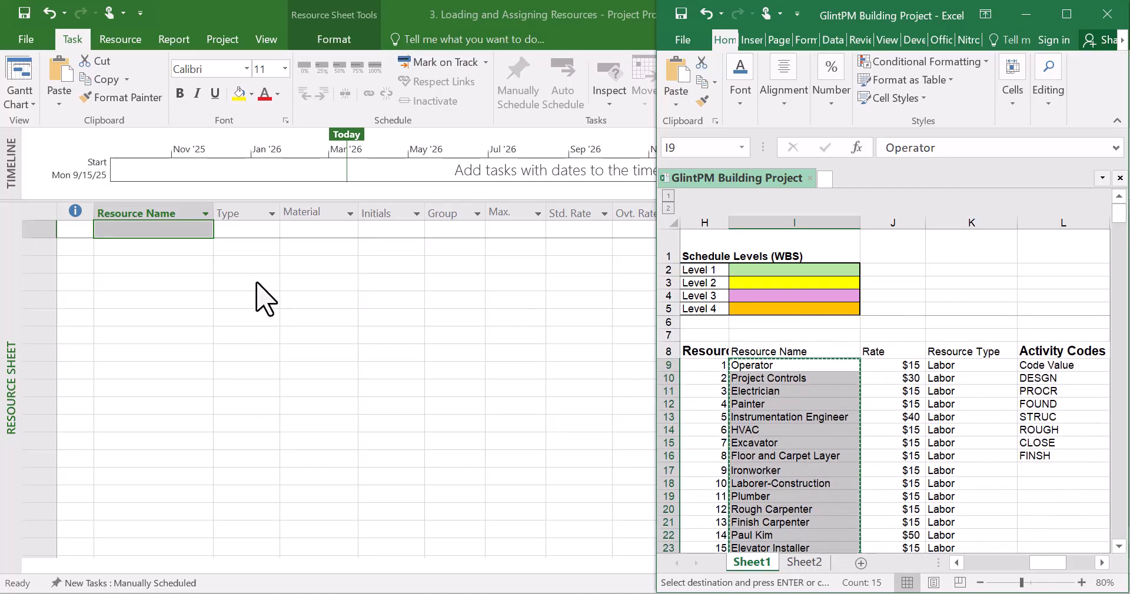
left_click(131, 236)
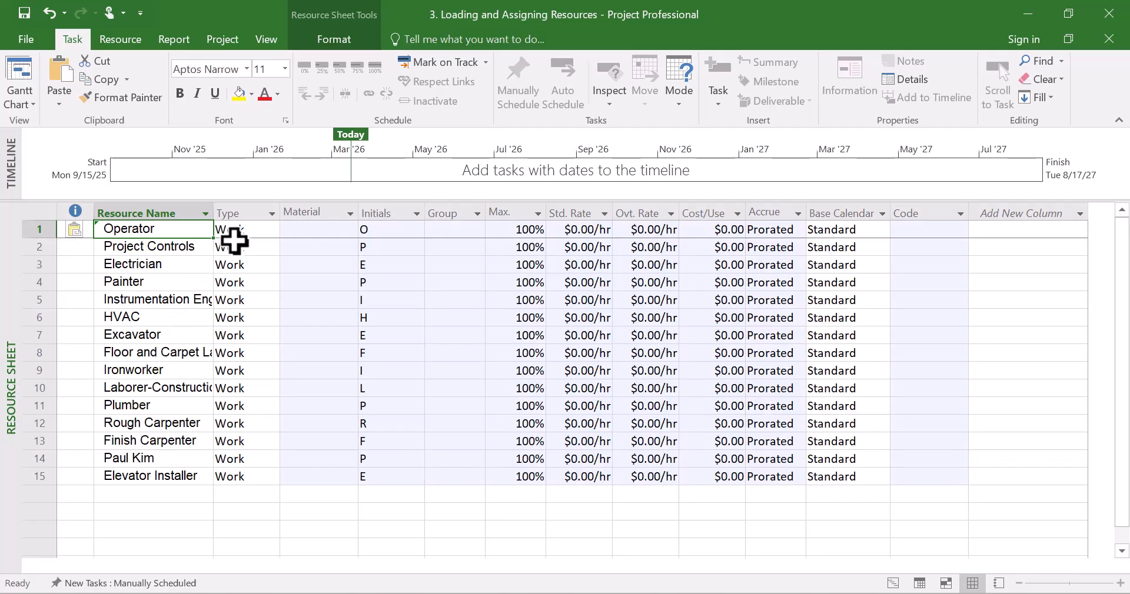
left_click_drag(213, 216, 254, 212)
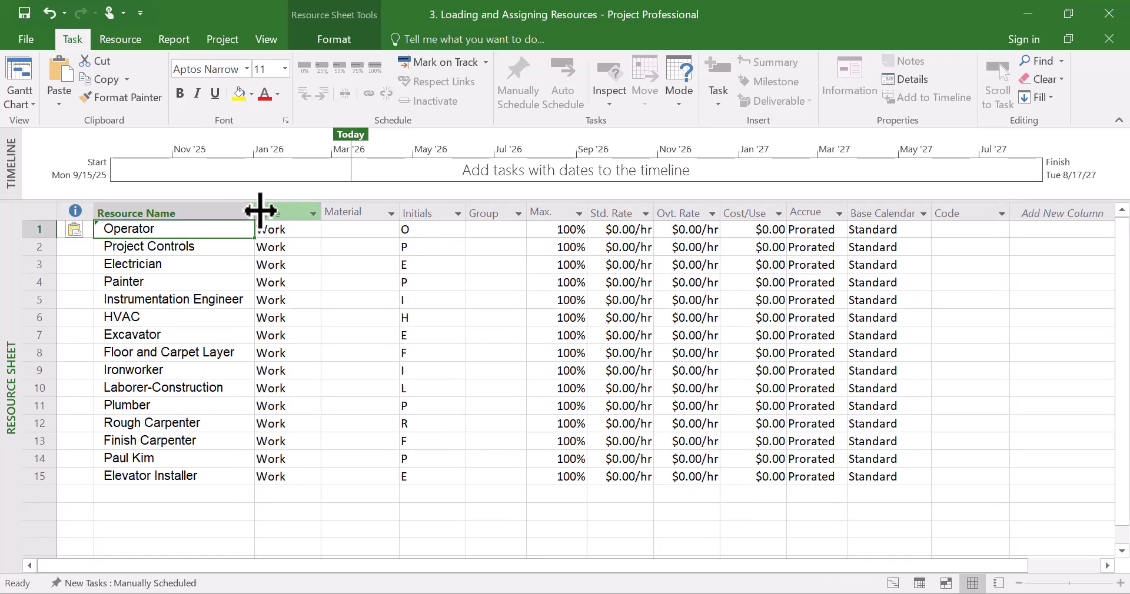
left_click(200, 476)
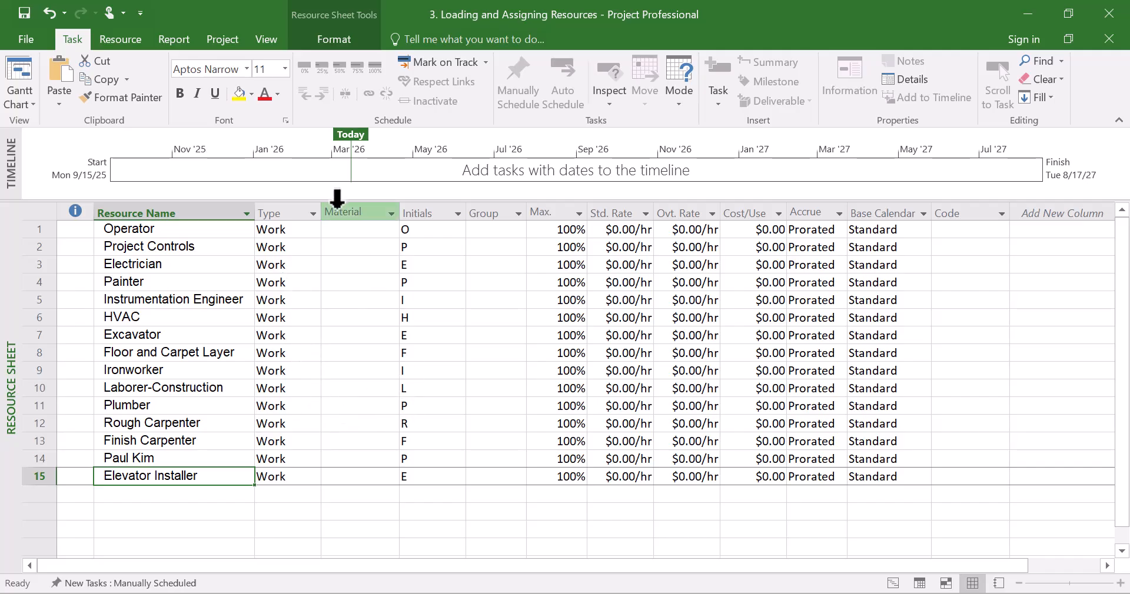
Examine the Type choices for the Operator resource alongside the workbook's Resource Type column
left_click(310, 235)
left_click(312, 230)
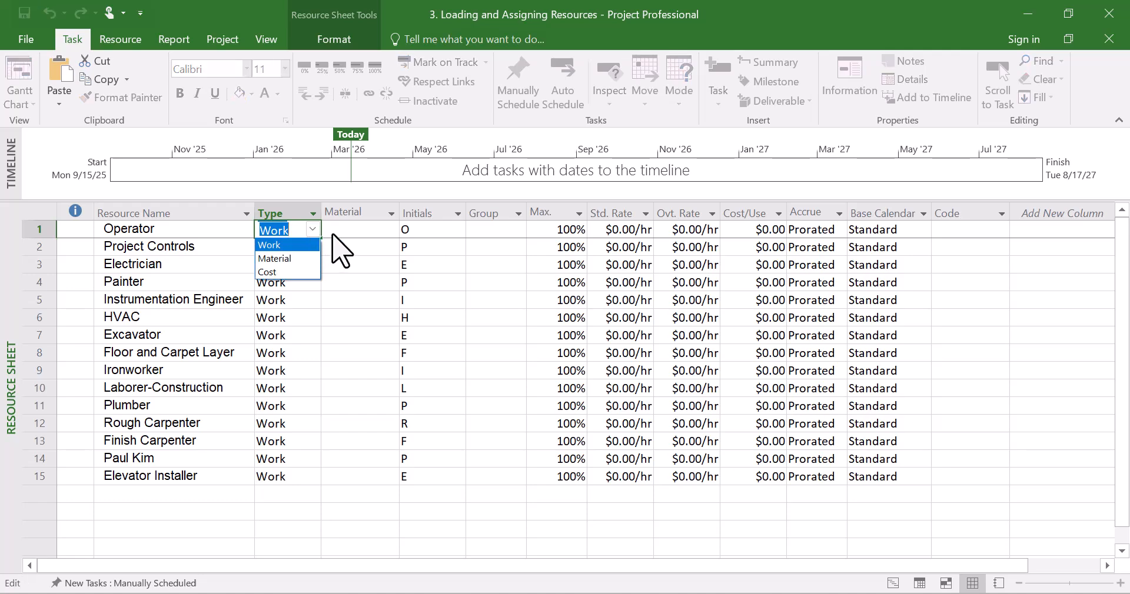
left_click(333, 233)
left_click(351, 265)
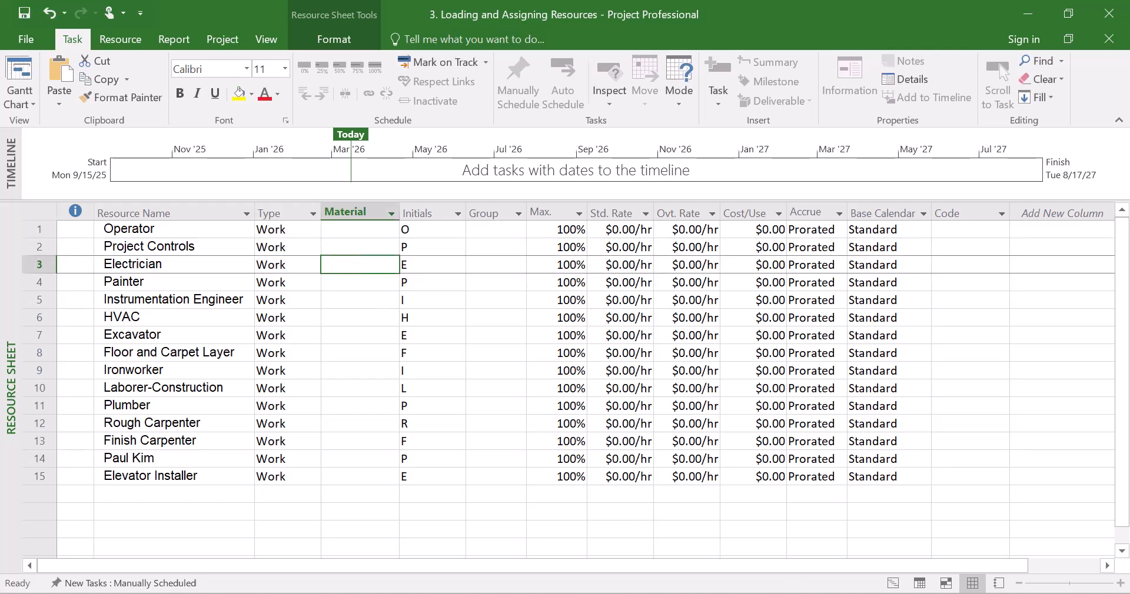
left_click(757, 542)
left_click(928, 458)
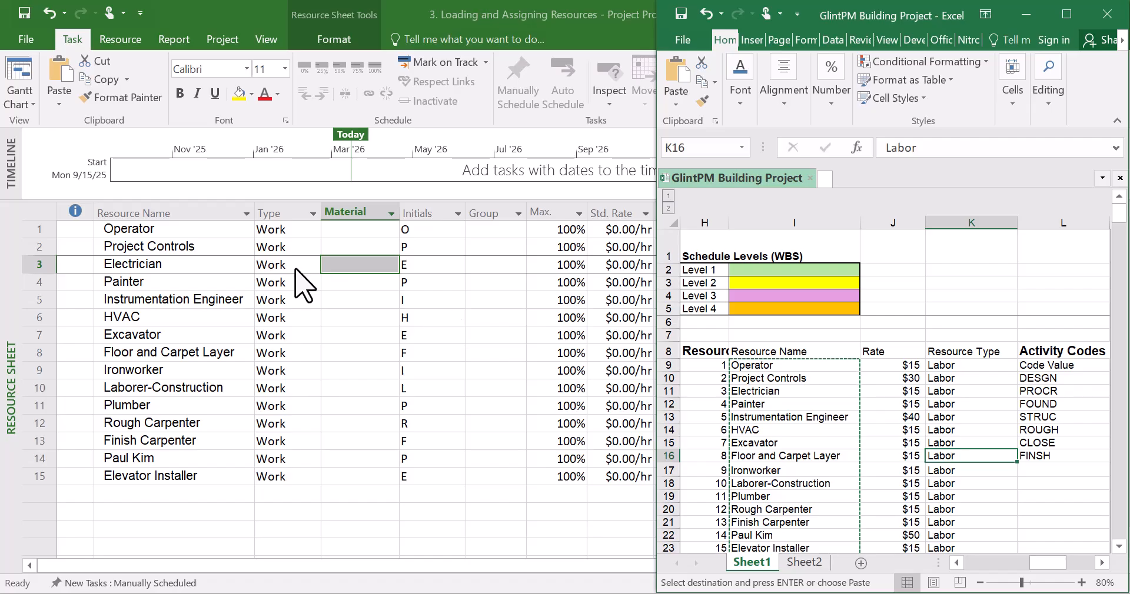
left_click(300, 230)
left_click(312, 229)
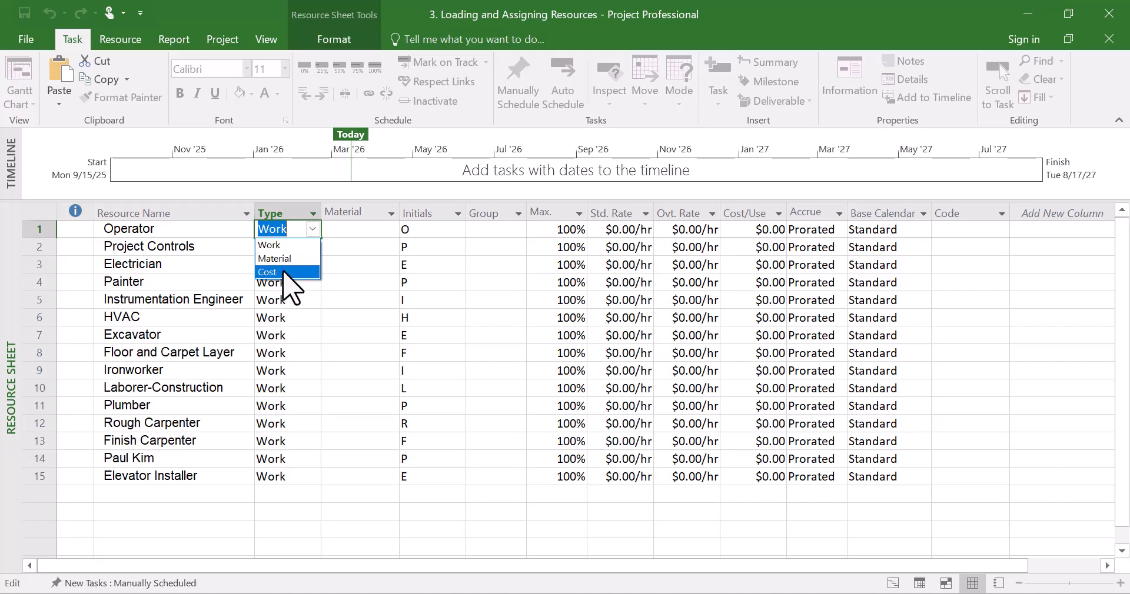
left_click(294, 313)
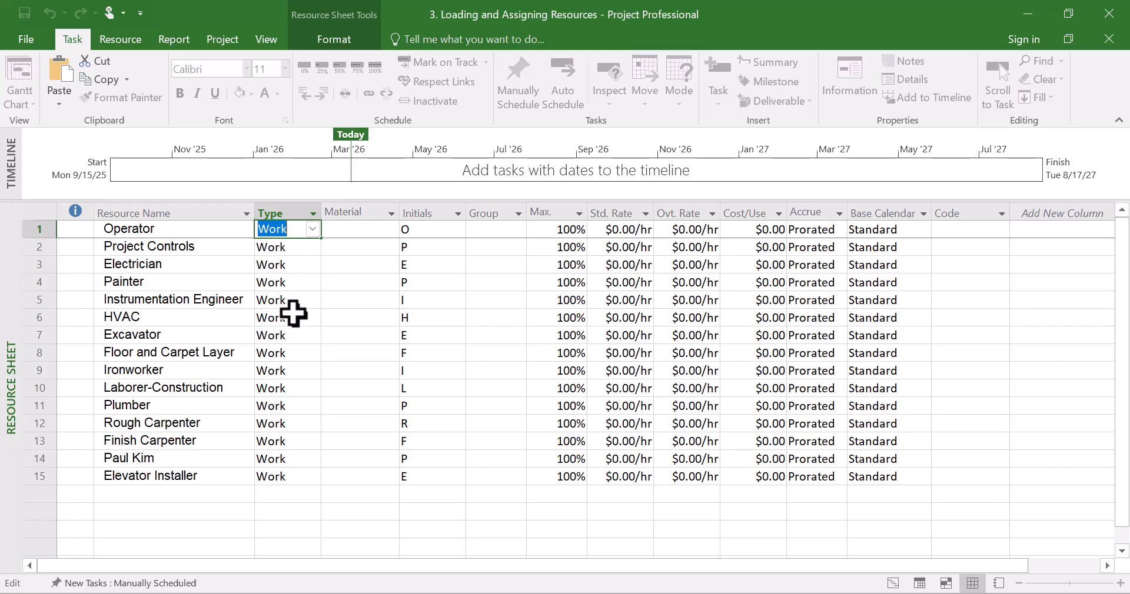
left_click(312, 230)
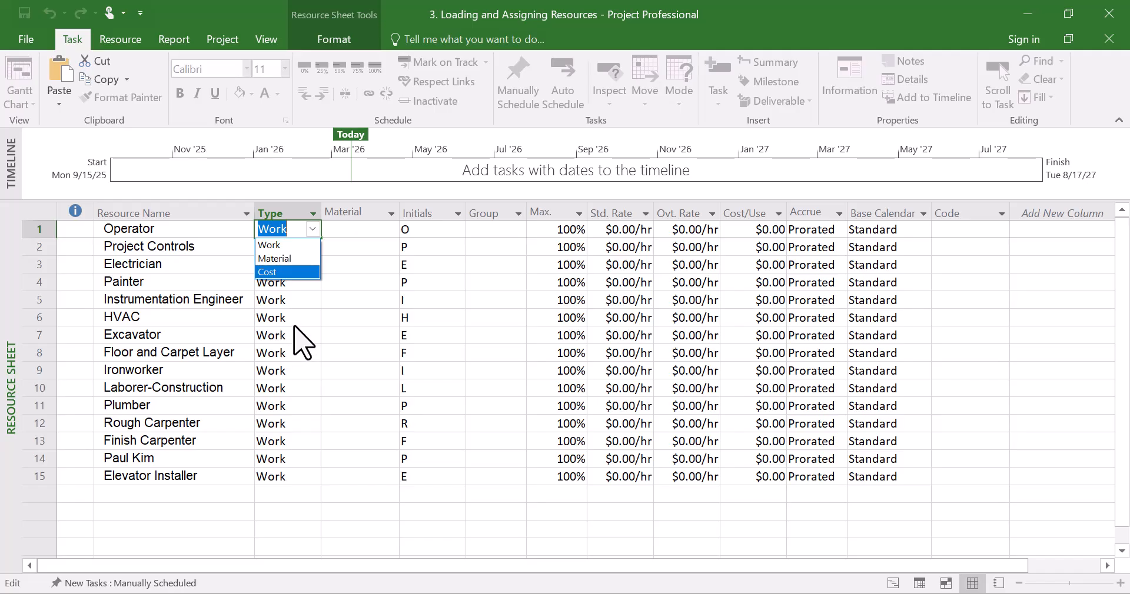
key("Escape")
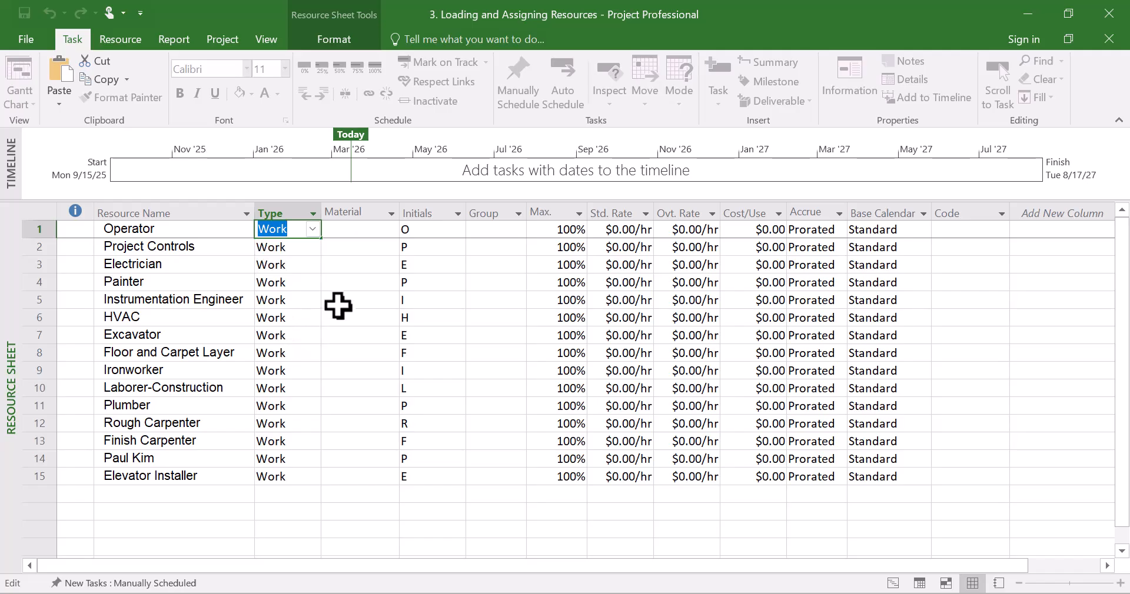
left_click(370, 229)
left_click(363, 263)
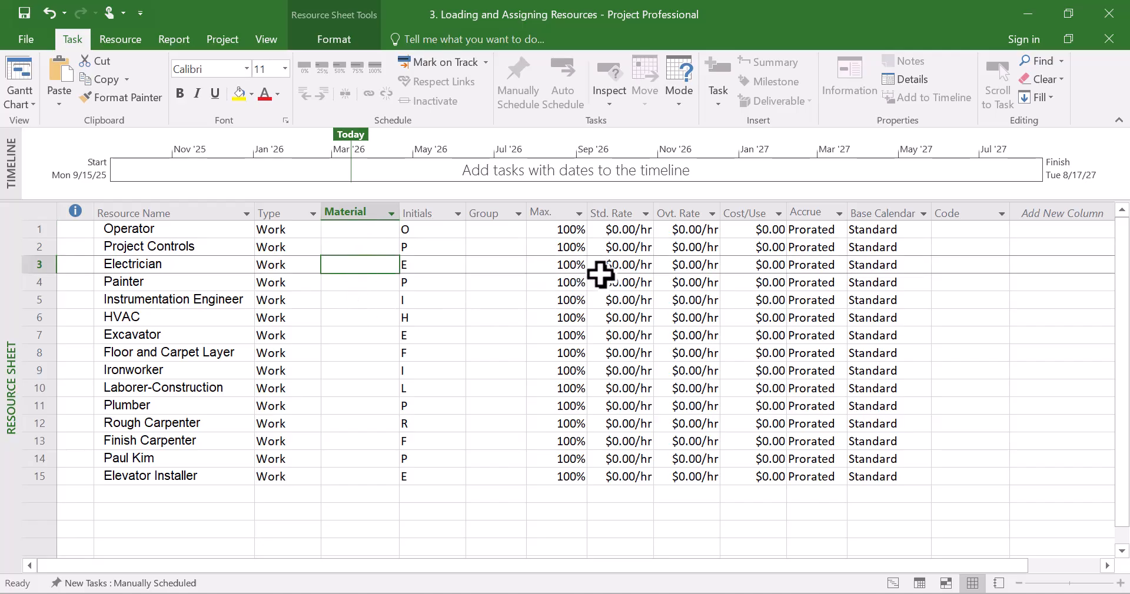
left_click(641, 248)
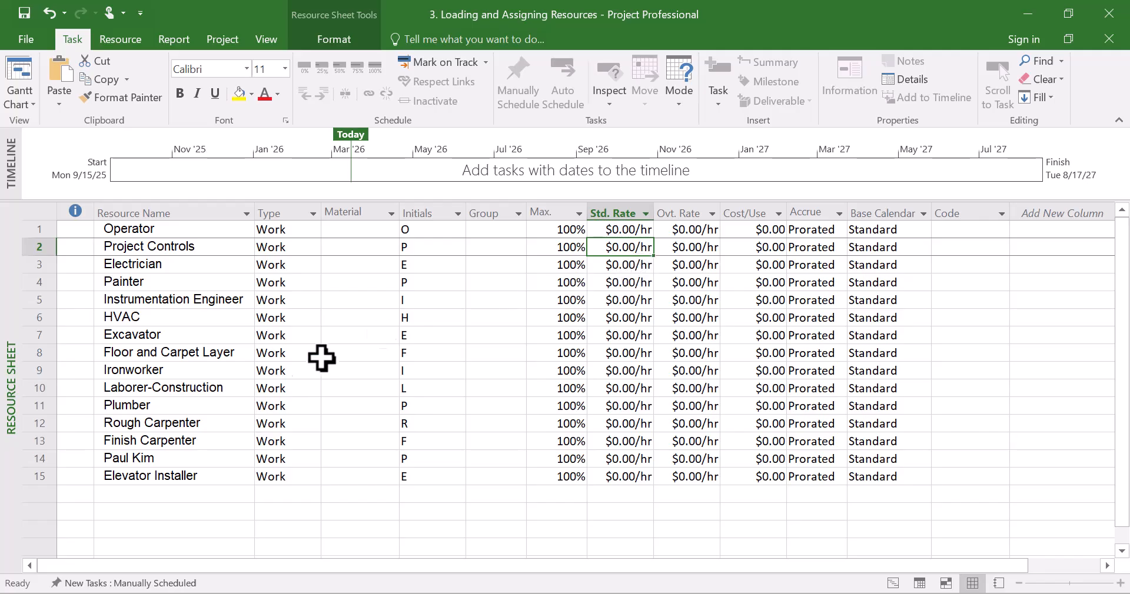
Try switching the Rough Carpenter resource's type to Material, then set it back to Work
left_click(271, 424)
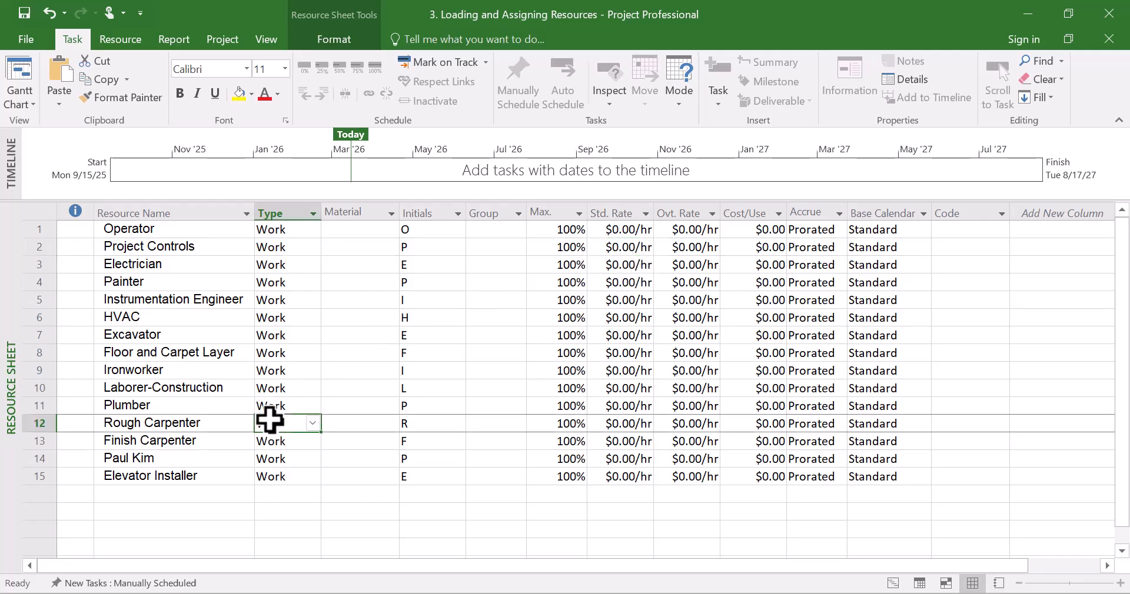
left_click(313, 425)
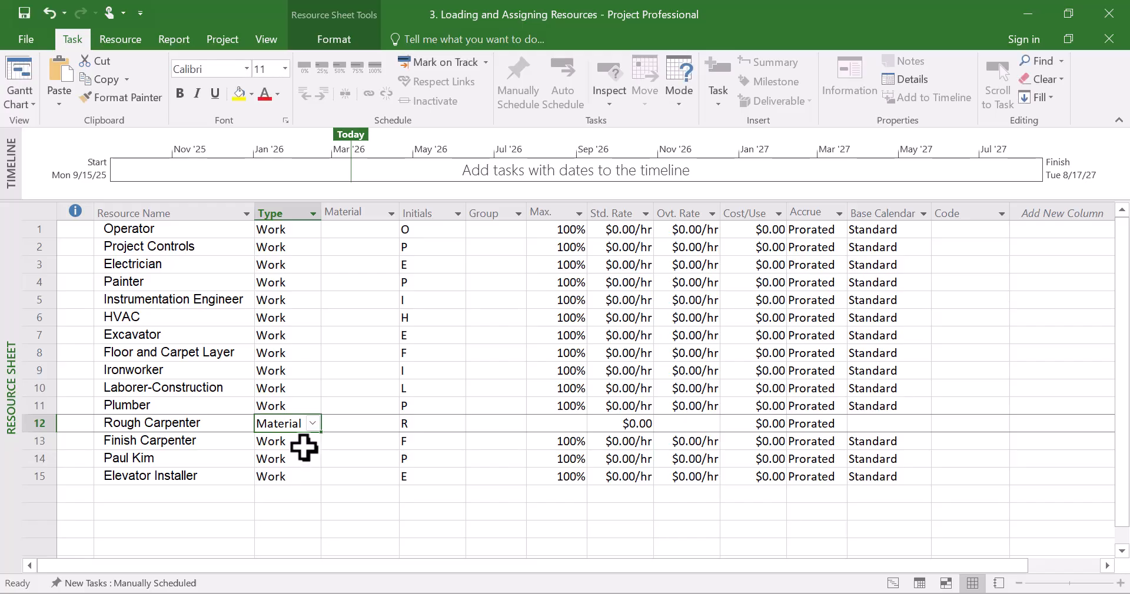
left_click(313, 425)
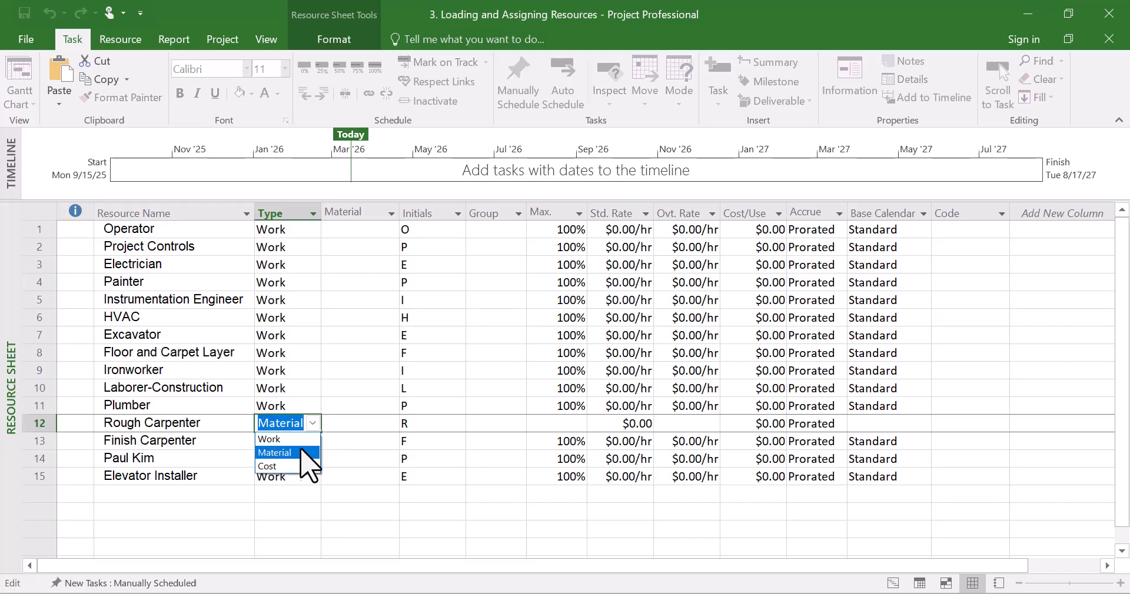
left_click(303, 444)
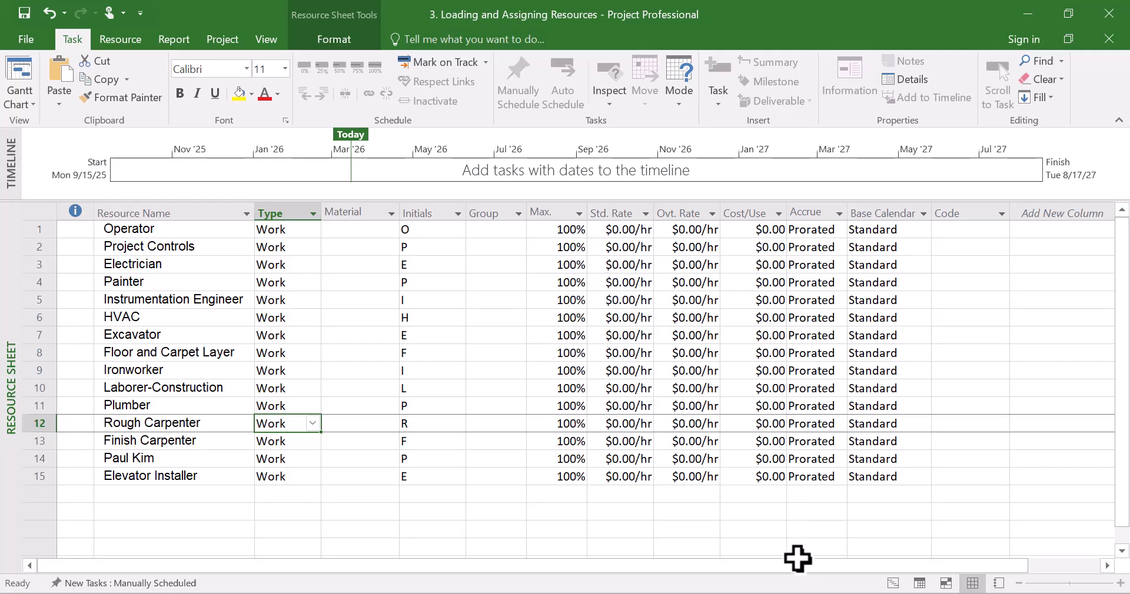
Bring the GlintPM Building Project workbook back up beside the Resource Sheet
mouse_move(791, 593)
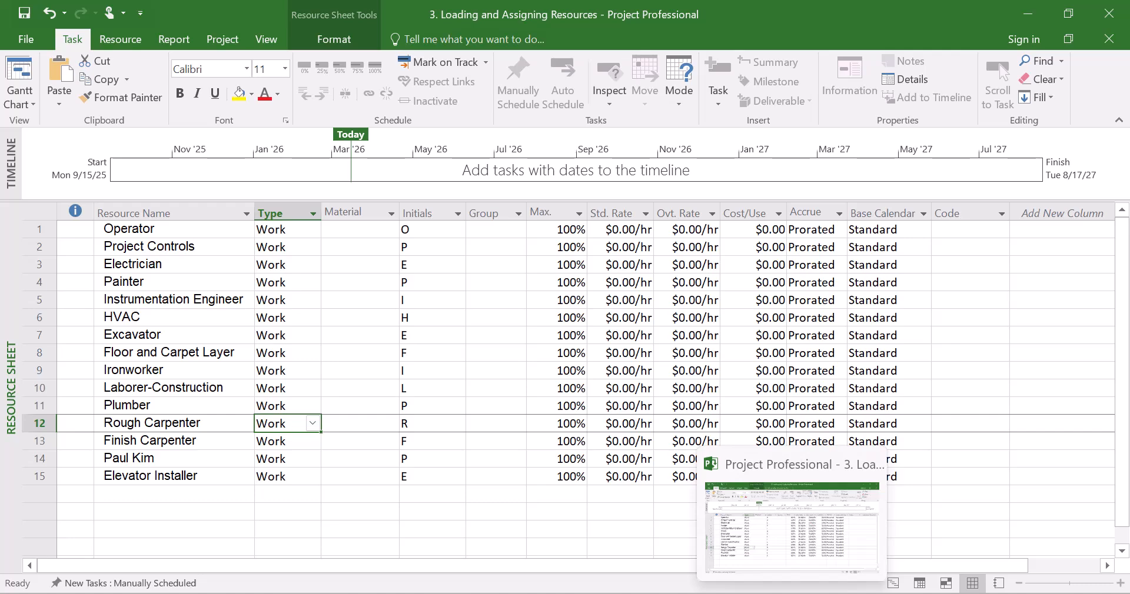
left_click(755, 593)
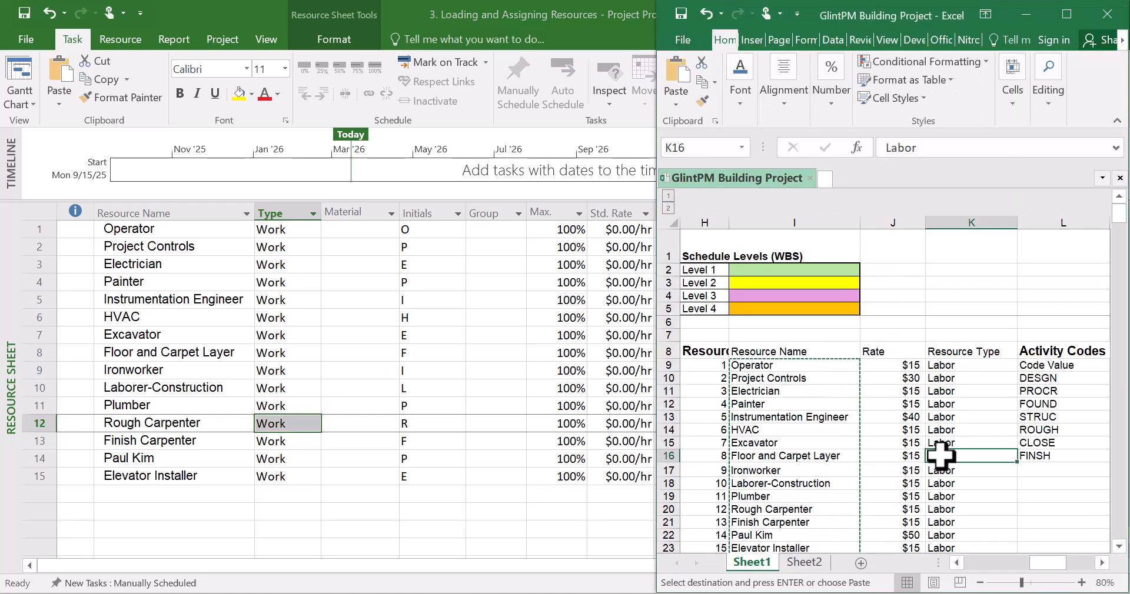
Copy the 15 rates from the workbook's Rate column and paste them into the Resource Sheet's Std. Rate column
scroll(951, 453, "down", 1)
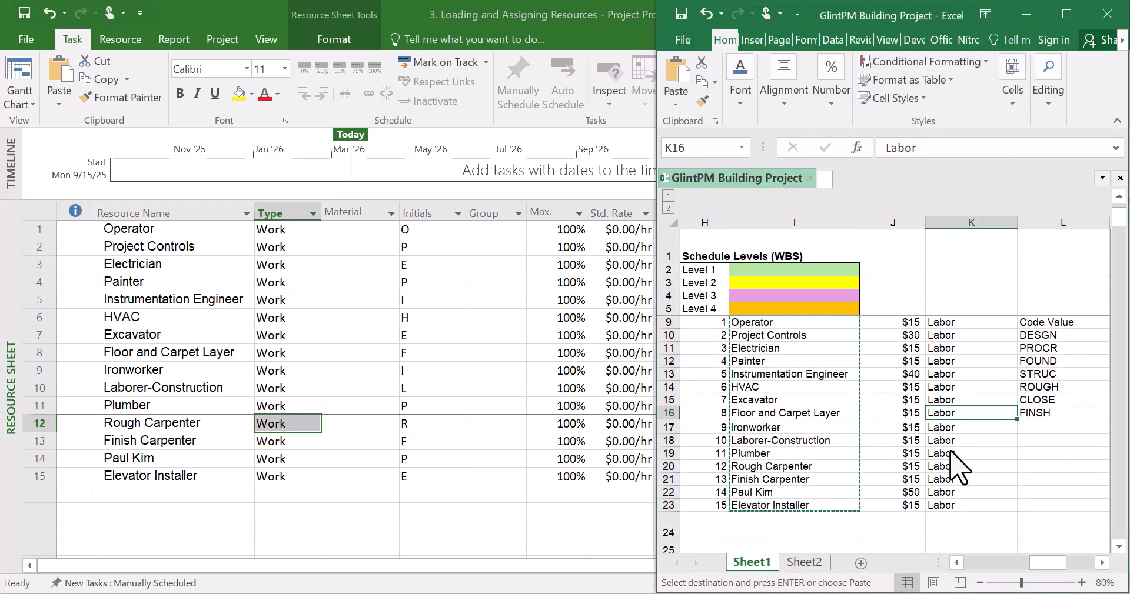
scroll(950, 452, "up", 1)
left_click_drag(906, 365, 902, 463)
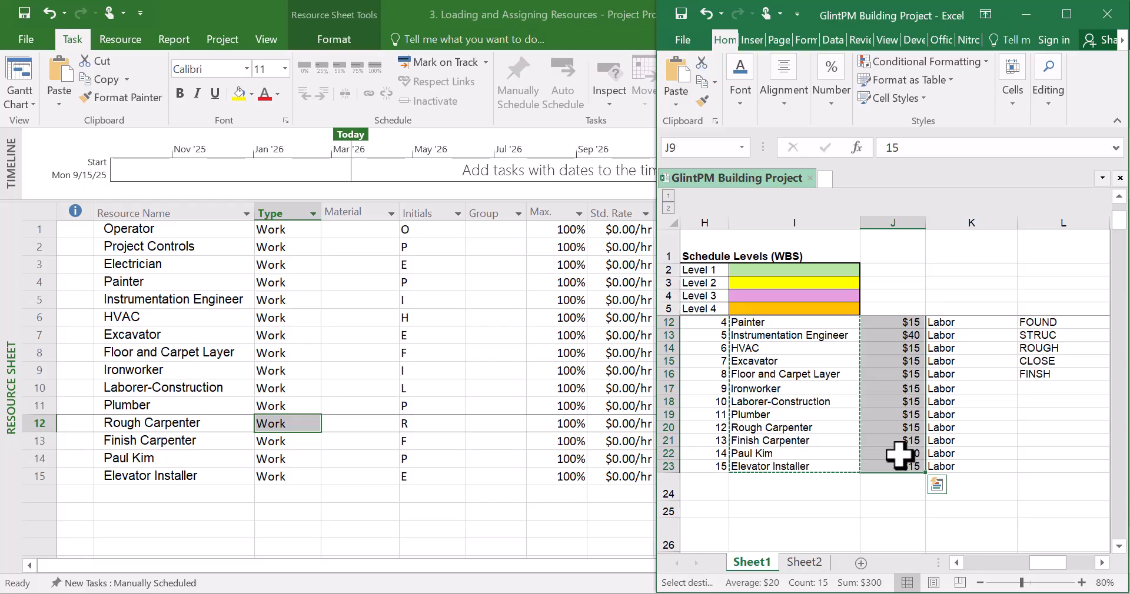
left_click(574, 389)
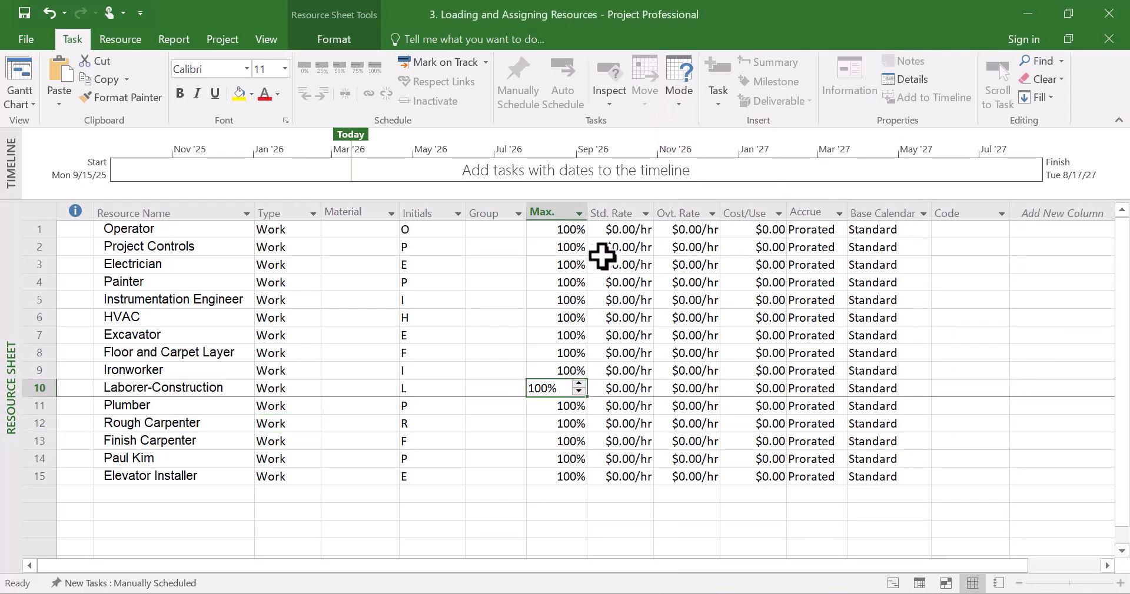
left_click(622, 232)
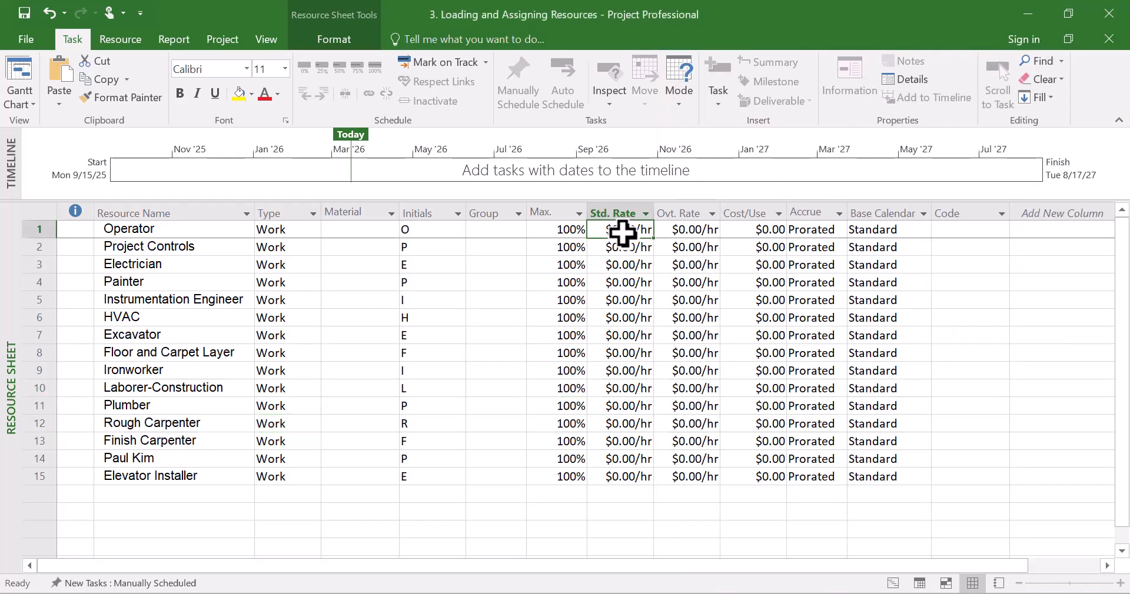
type("$15.00/hr $30.00/hr $15.00/hr $15.00/hr $40.00/hr $15.00/hr $15.00/hr $15.00/hr $15.00/hr $15.00/hr $15.00/hr $15.00/hr $15.00/hr $50.00/hr $15.00/hr")
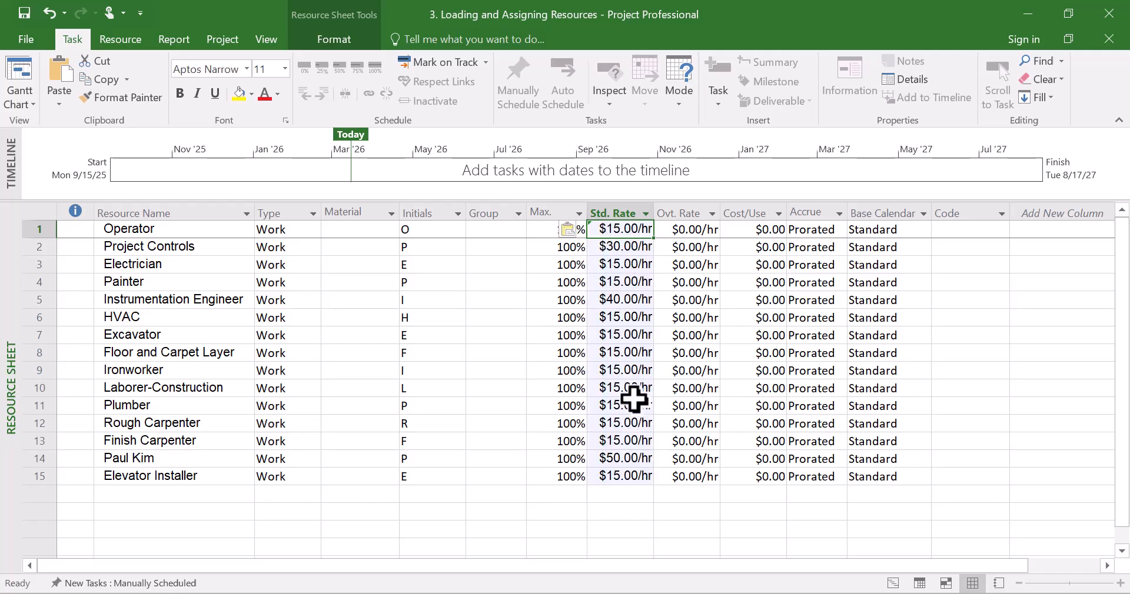
Examine the Resource Sheet's Group, Max., Std. Rate, Ovt. Rate, Cost/Use and Initials fields for the resources
left_click(614, 497)
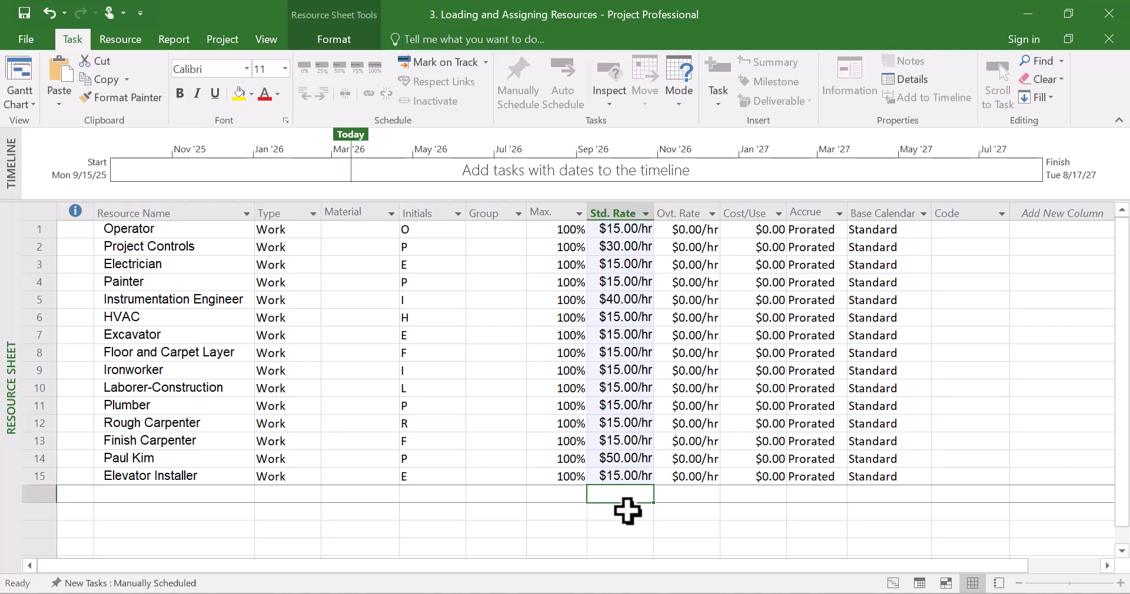
left_click(532, 510)
left_click(496, 371)
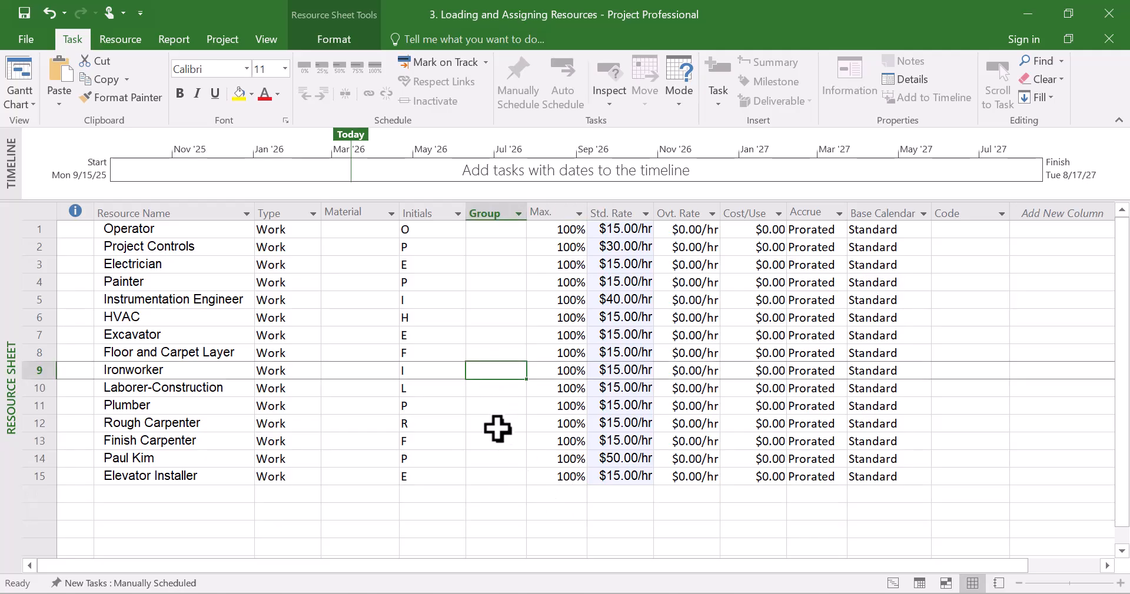
left_click(632, 353)
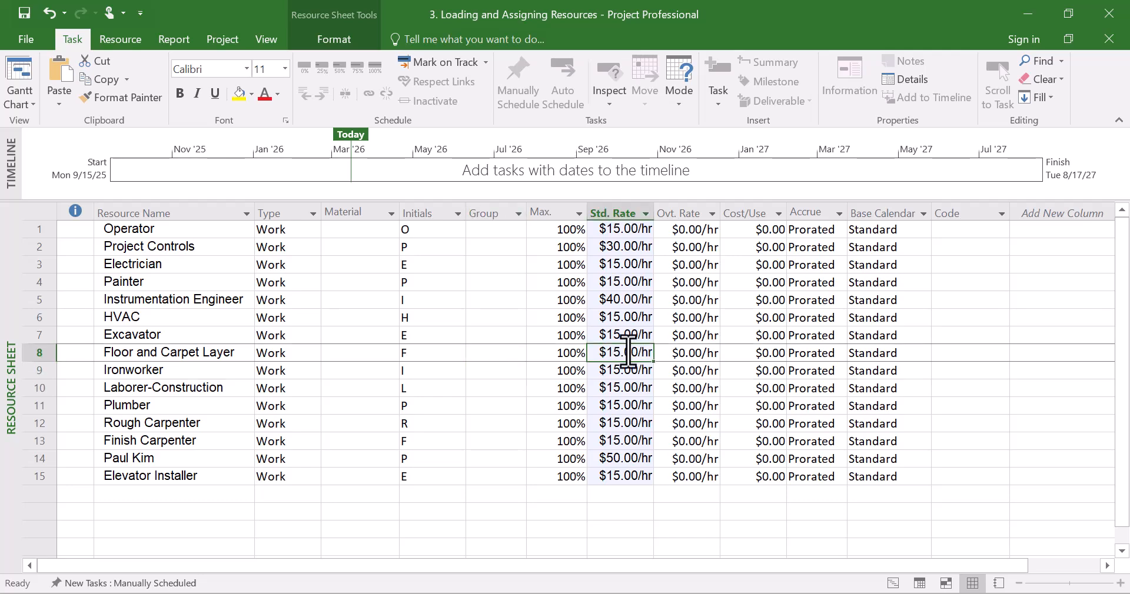
left_click(696, 230)
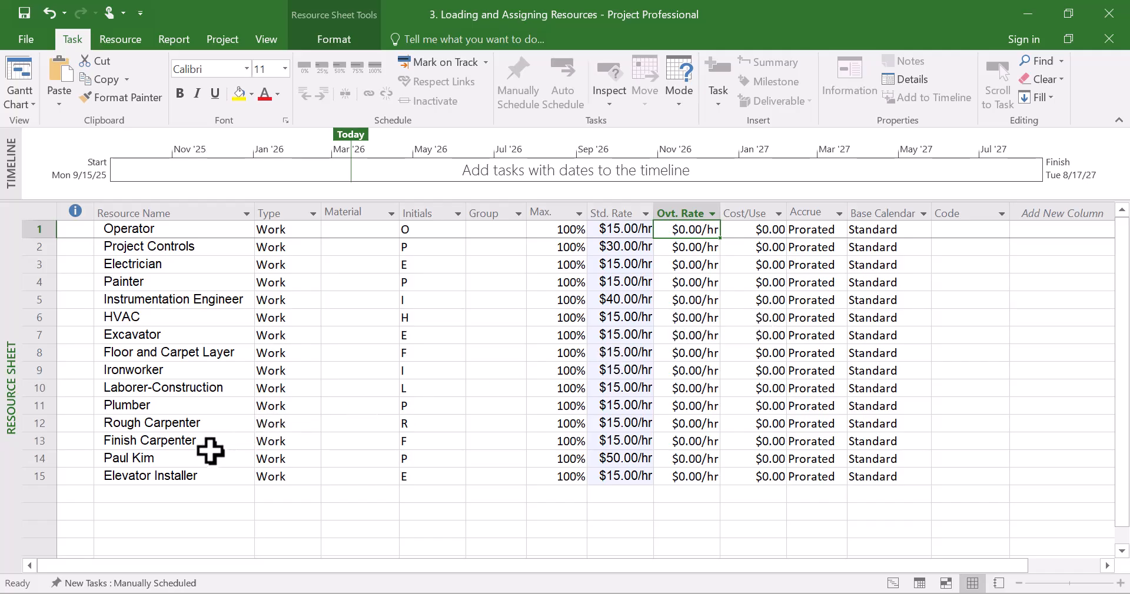
left_click(174, 458)
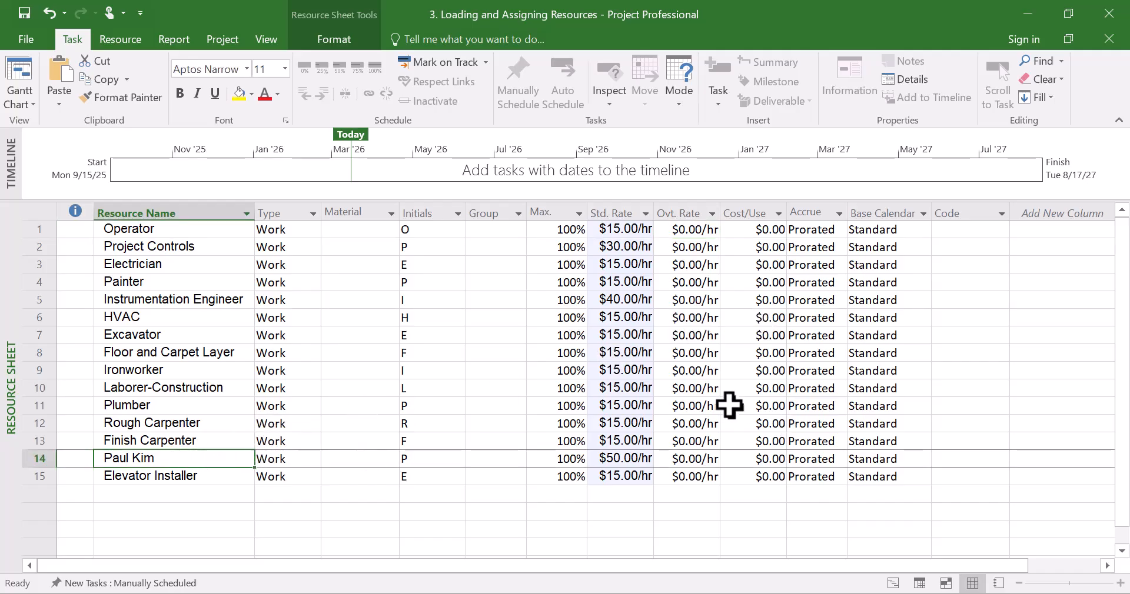
left_click(716, 387)
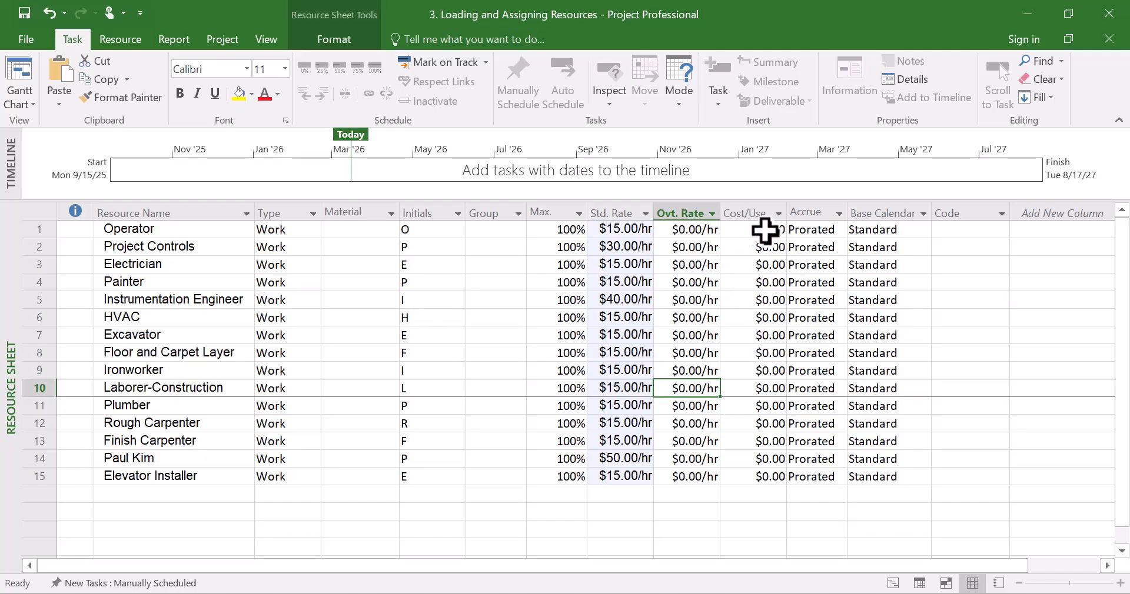
left_click(750, 335)
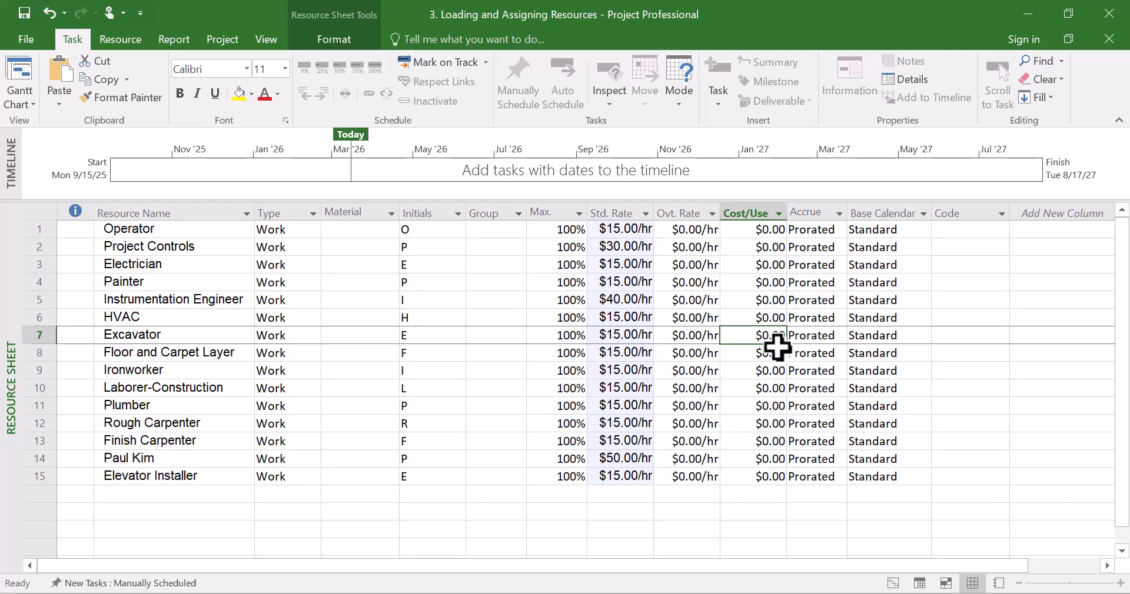
left_click(418, 353)
left_click(194, 375)
left_click(169, 318)
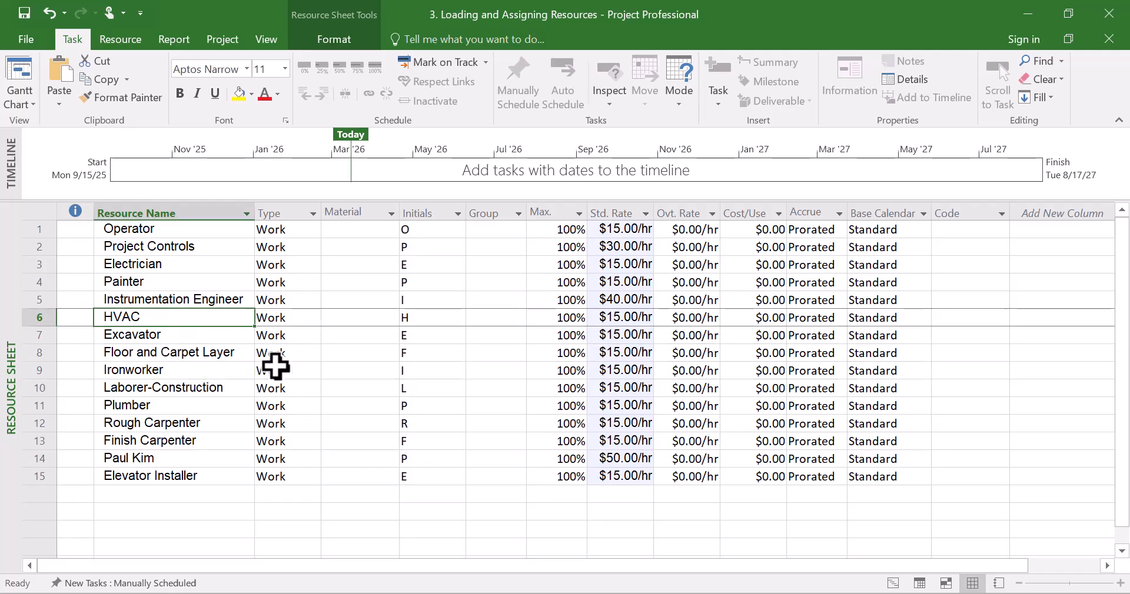
Save the project file
left_click(24, 11)
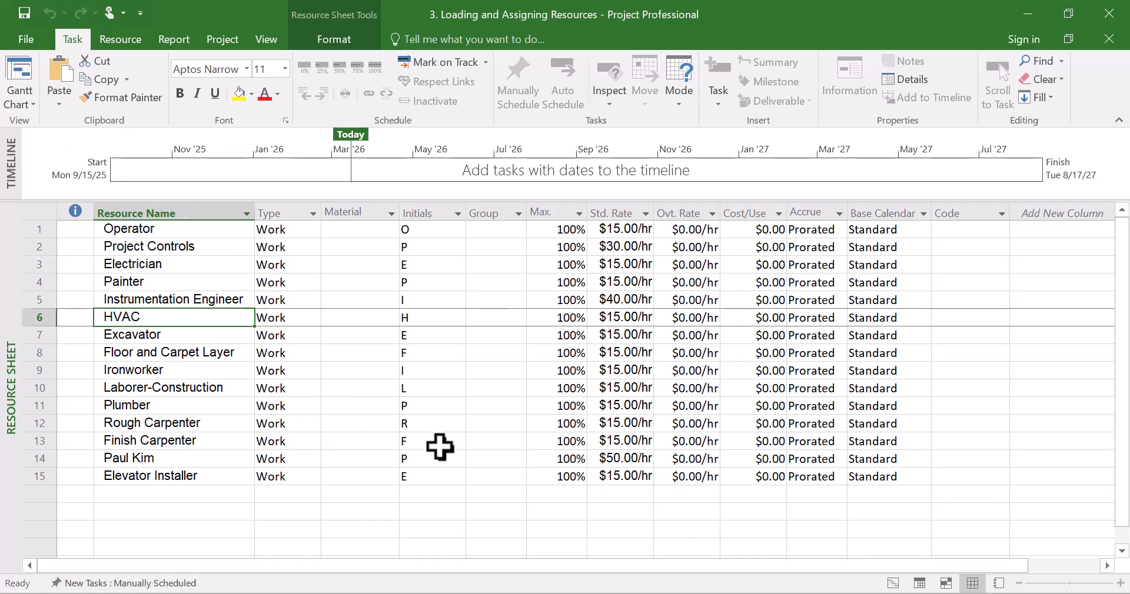
left_click(454, 478)
scroll(455, 478, "down", 4)
scroll(454, 478, "up", 4)
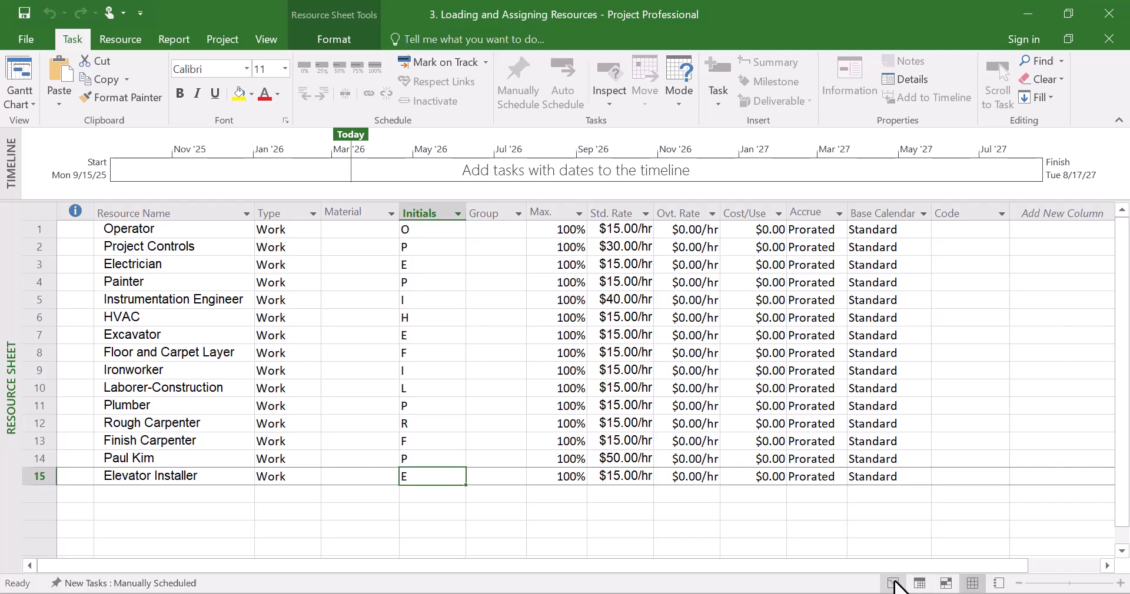
Switch from the Resource Sheet to the Gantt Chart view
left_click(972, 584)
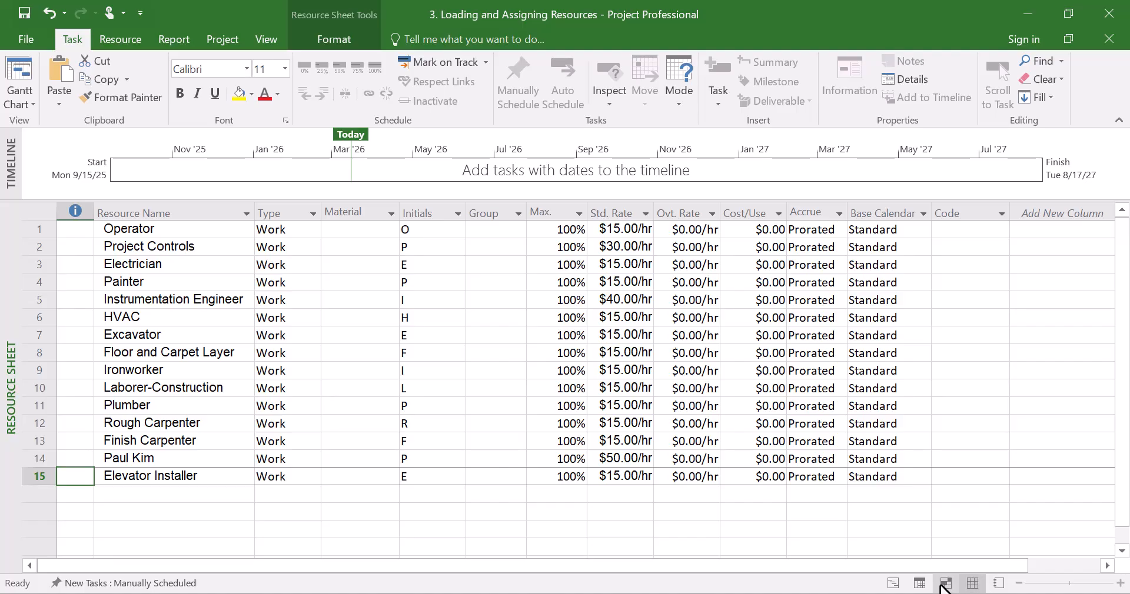
left_click(892, 584)
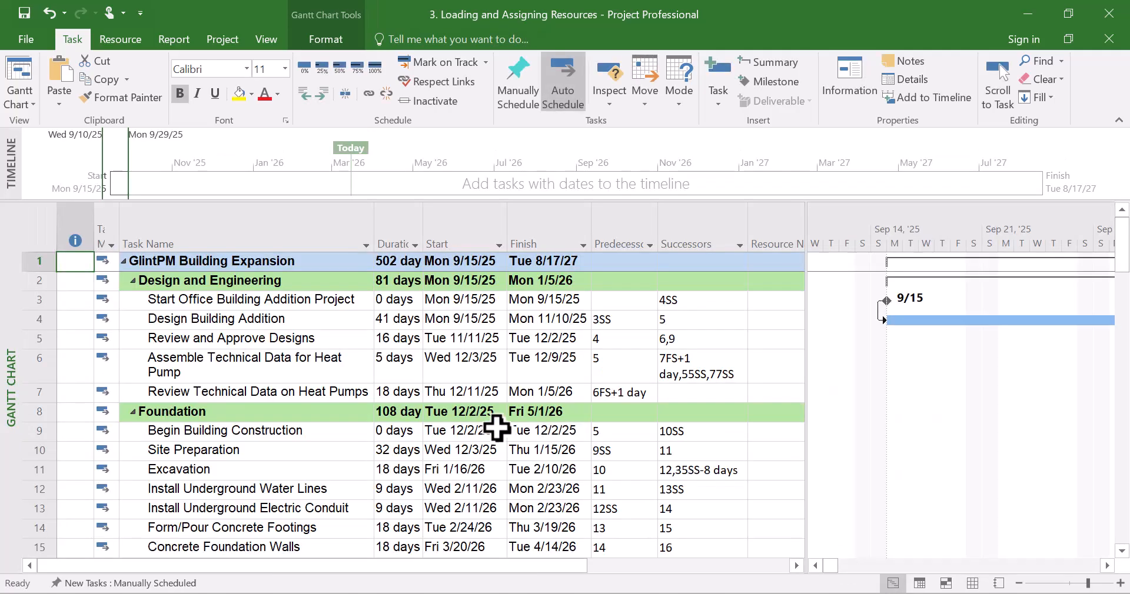
left_click(972, 584)
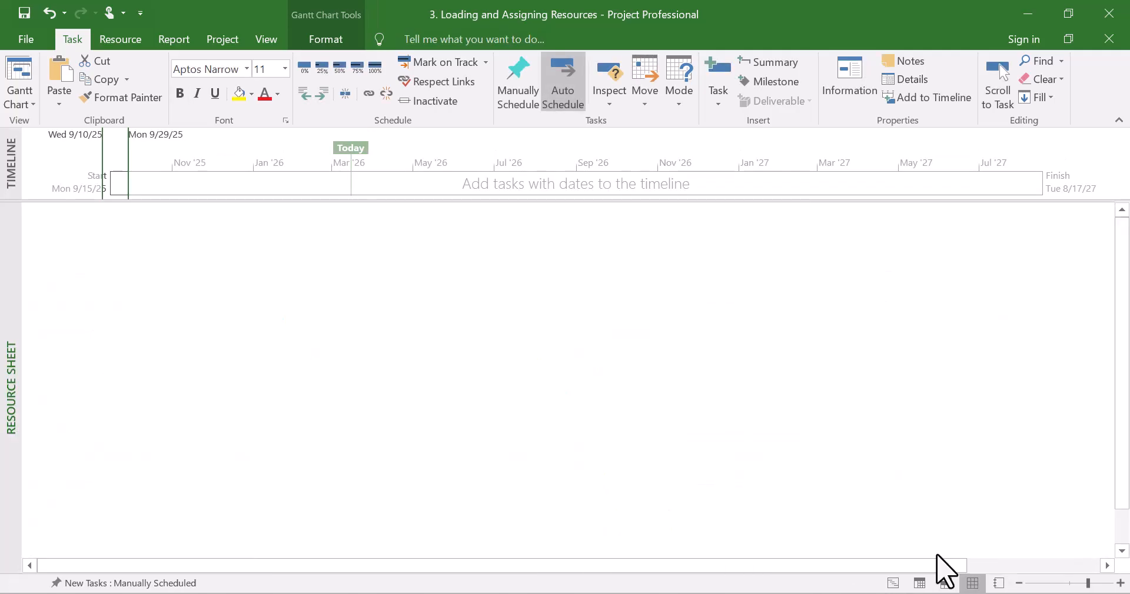
left_click(30, 102)
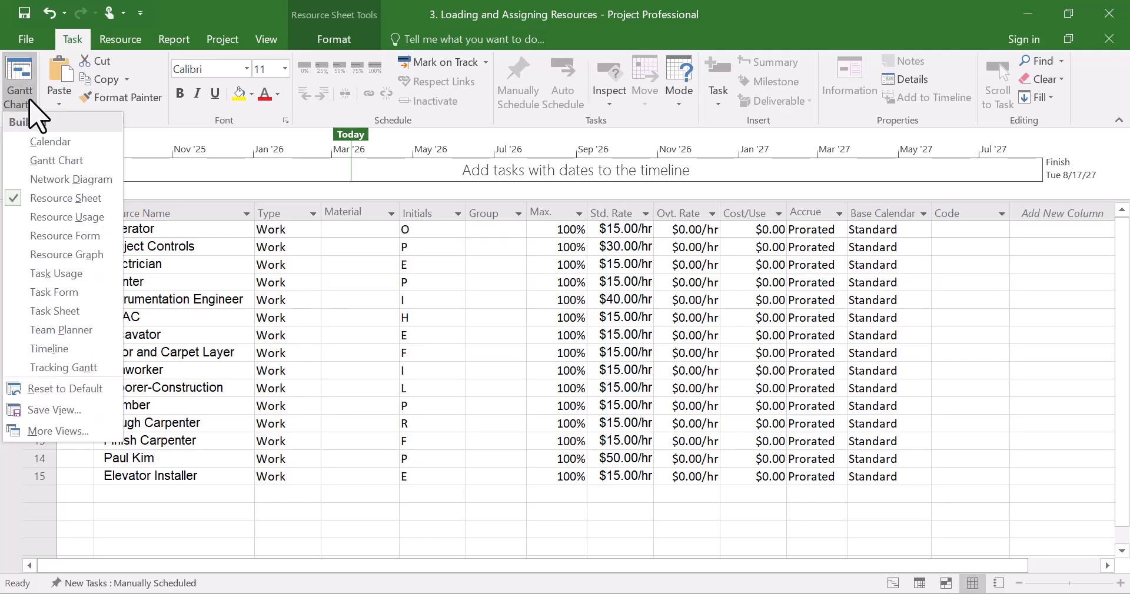
left_click(57, 160)
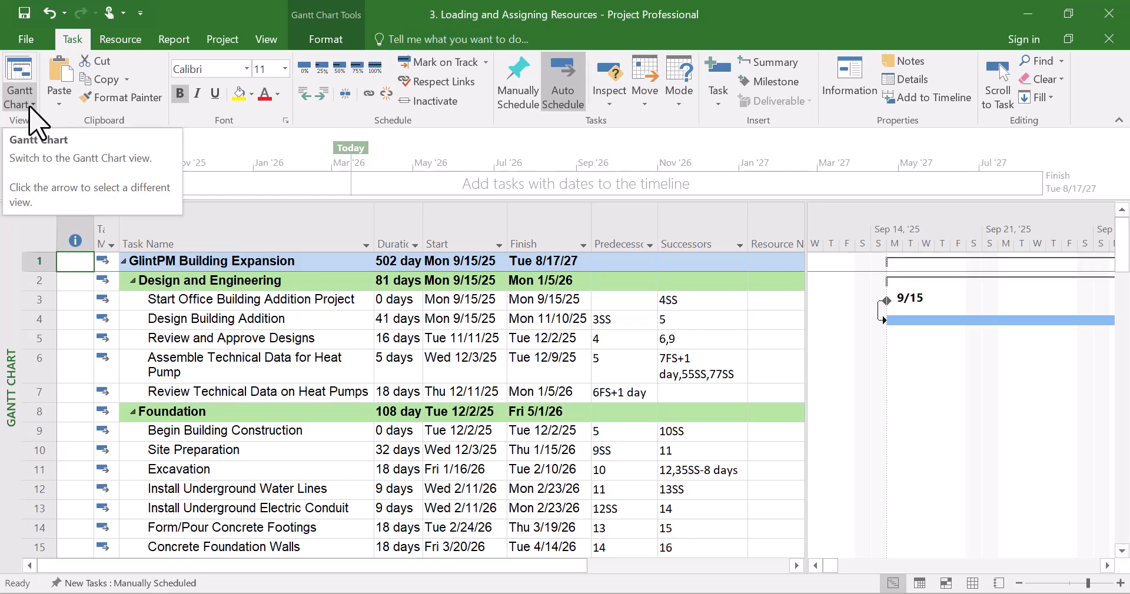
Hide the Successors column in the Gantt Chart table and widen the Resource Names column
left_click(413, 393)
scroll(415, 395, "down", 3)
scroll(415, 395, "up", 3)
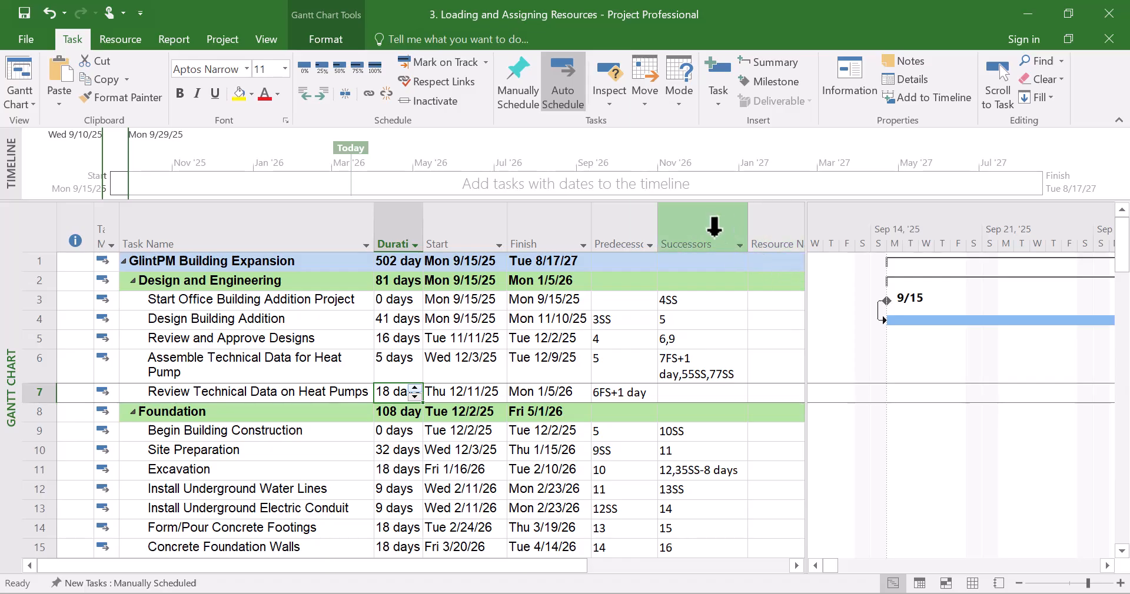
right_click(699, 236)
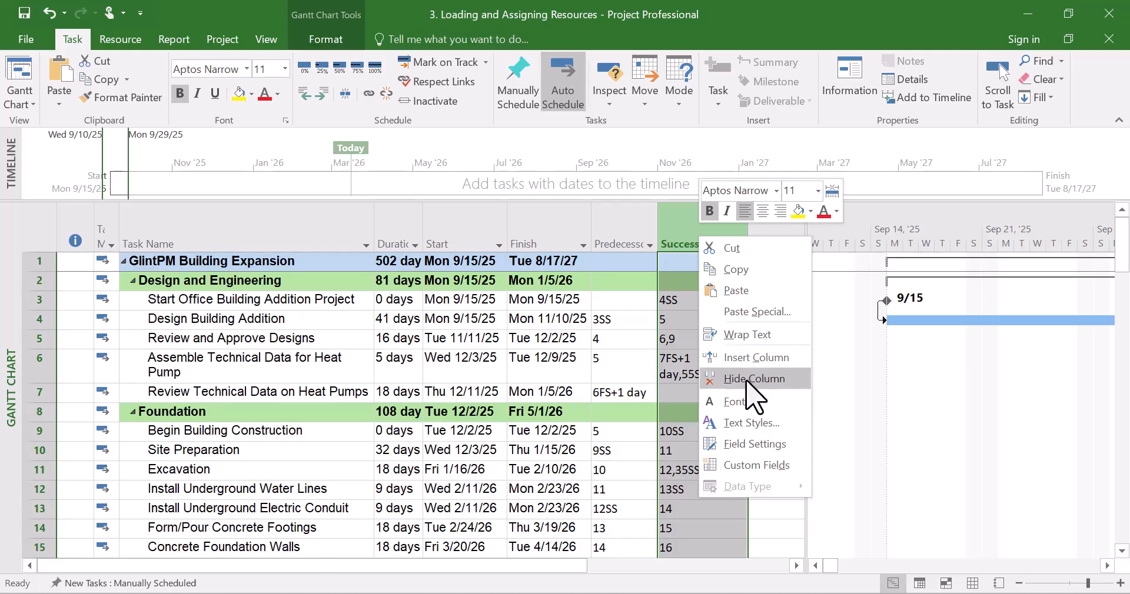
left_click(746, 380)
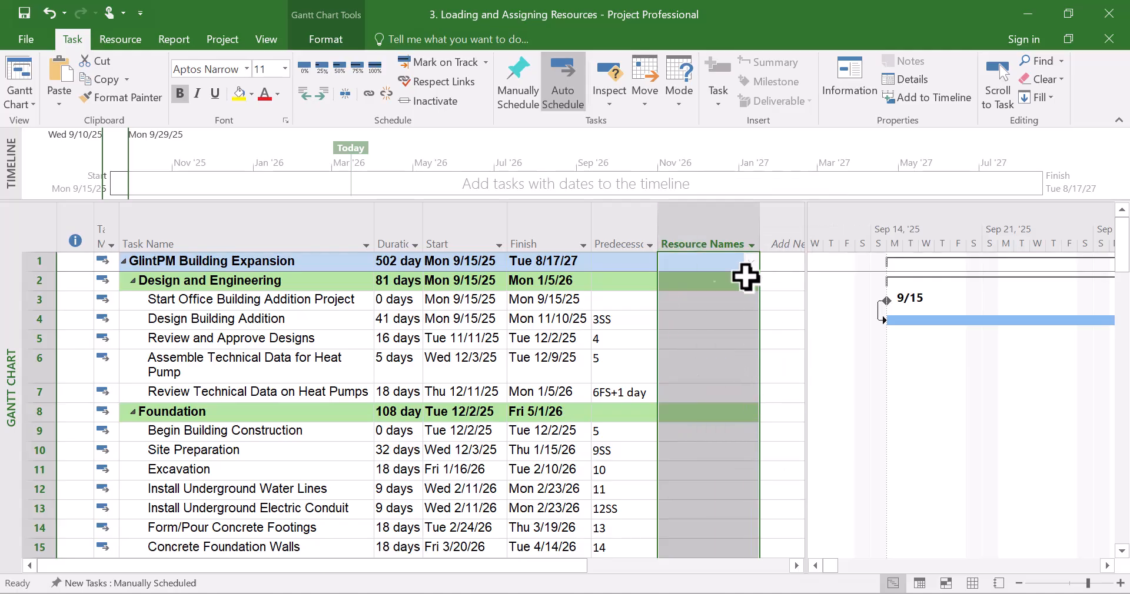
left_click_drag(760, 210, 801, 213)
left_click(718, 342)
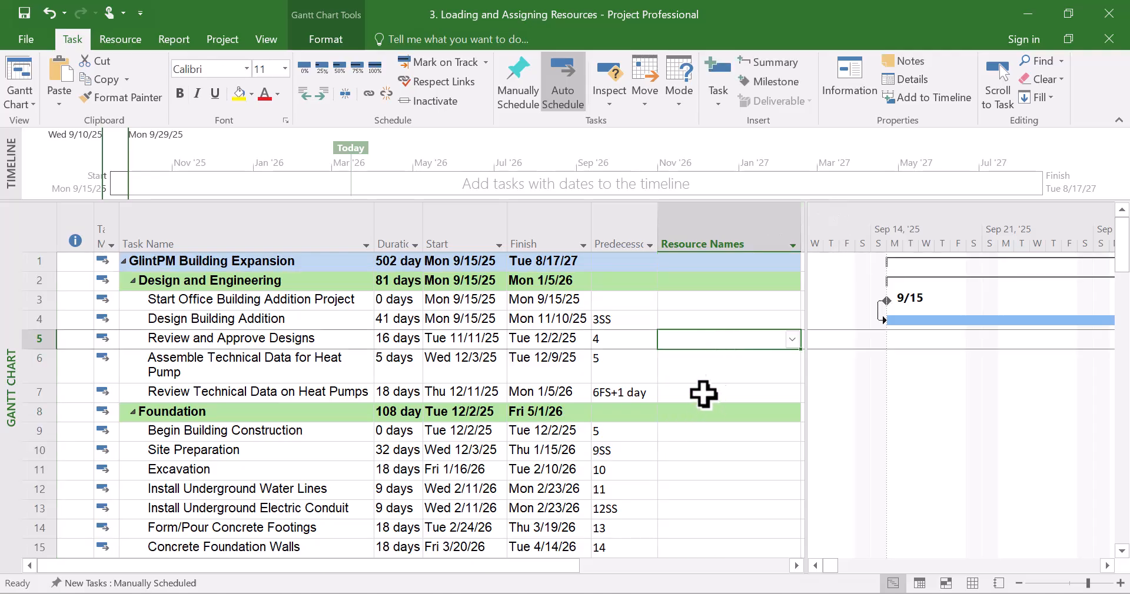
Place the project and workbook side by side and examine the workbook's Resources column for each activity
left_click(1068, 13)
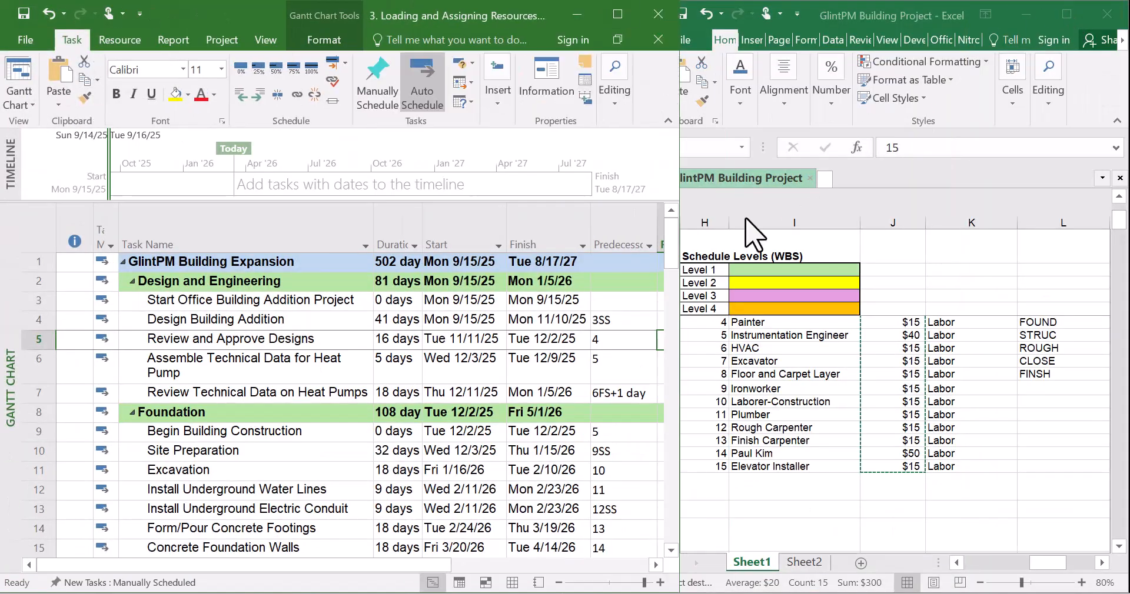
left_click(821, 406)
left_click(805, 403)
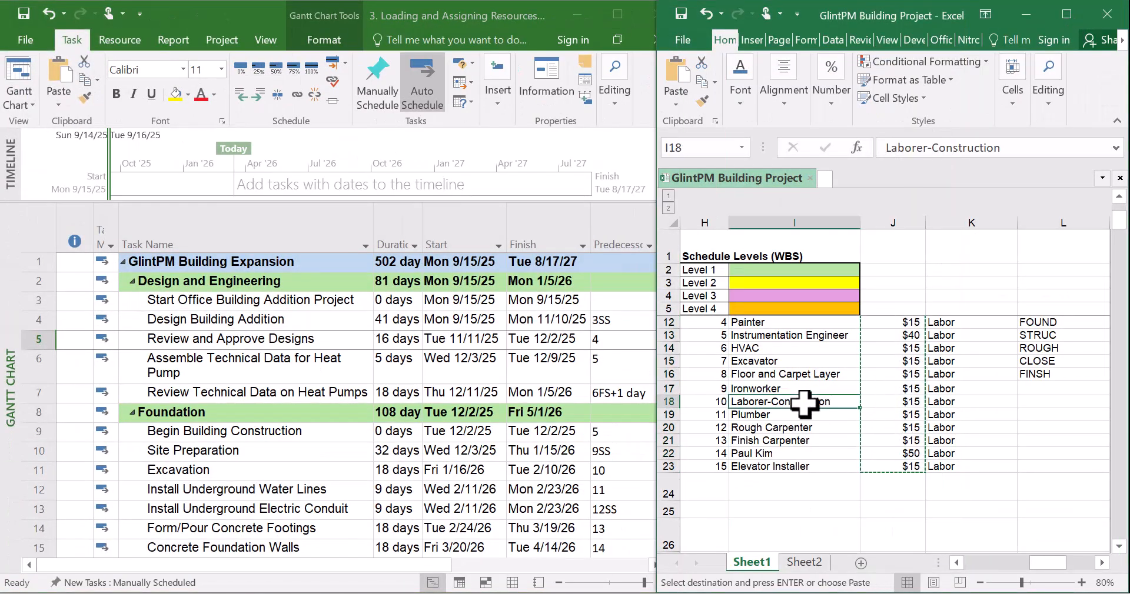
scroll(805, 403, "up", 2)
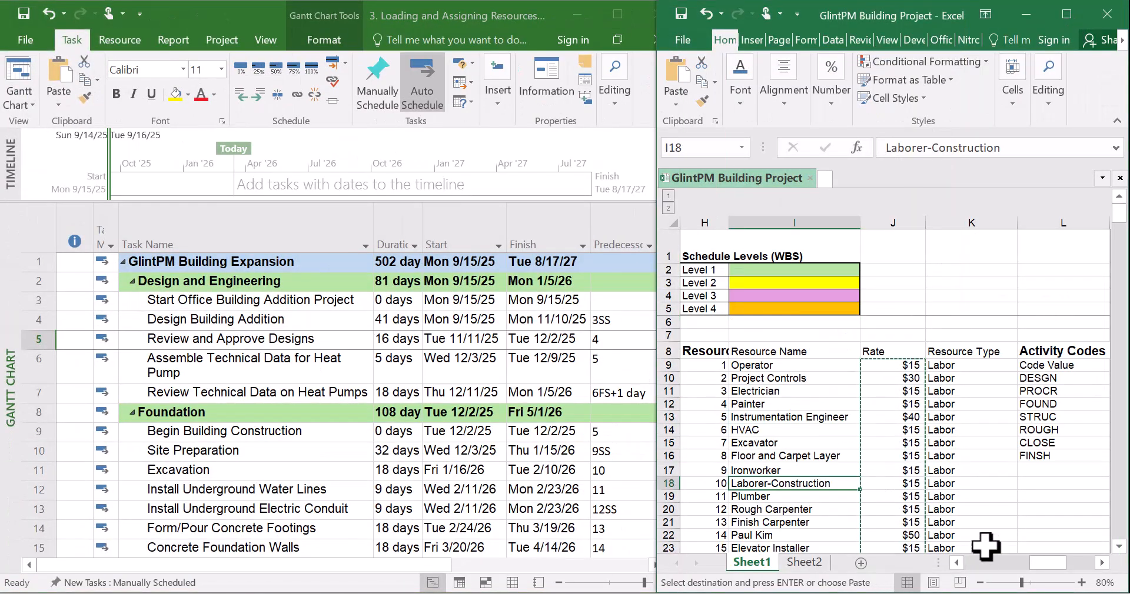
left_click_drag(1045, 563, 961, 582)
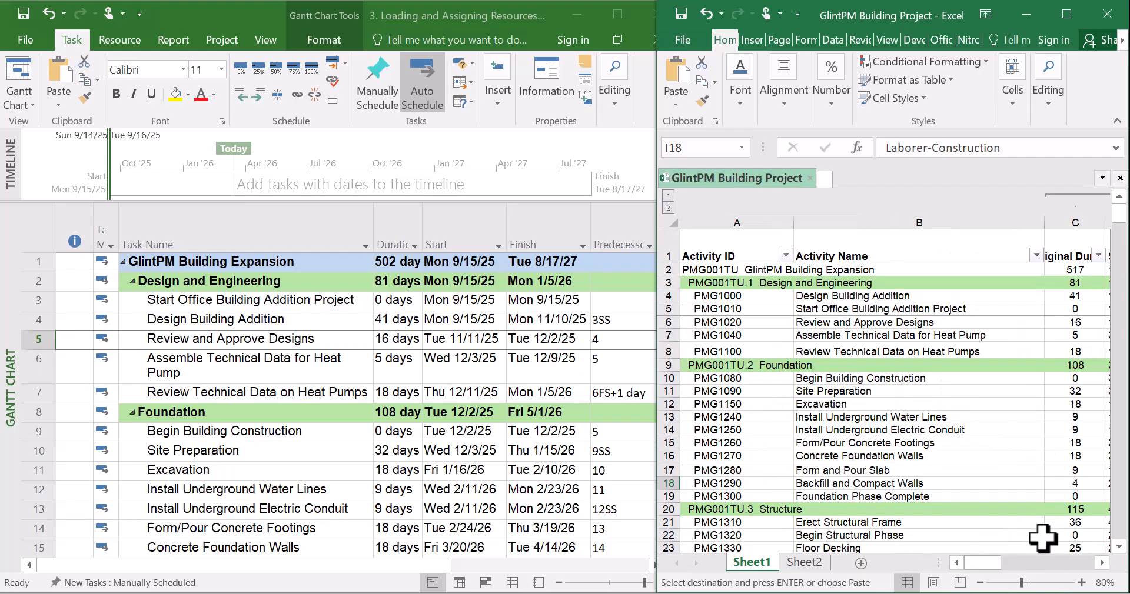
left_click(1103, 564)
left_click(1103, 563)
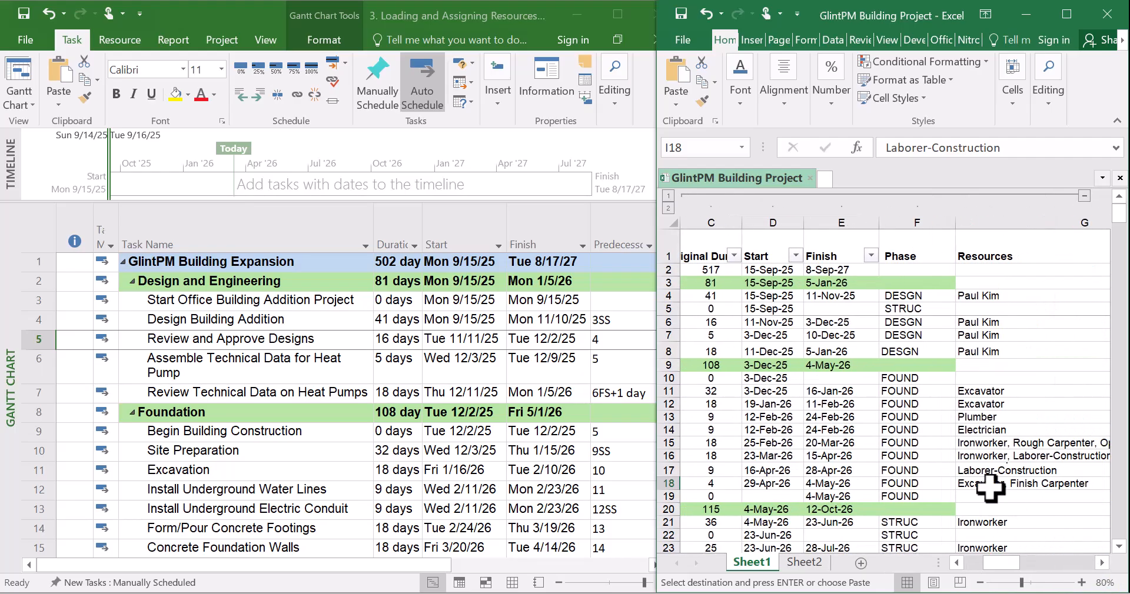
left_click(1103, 564)
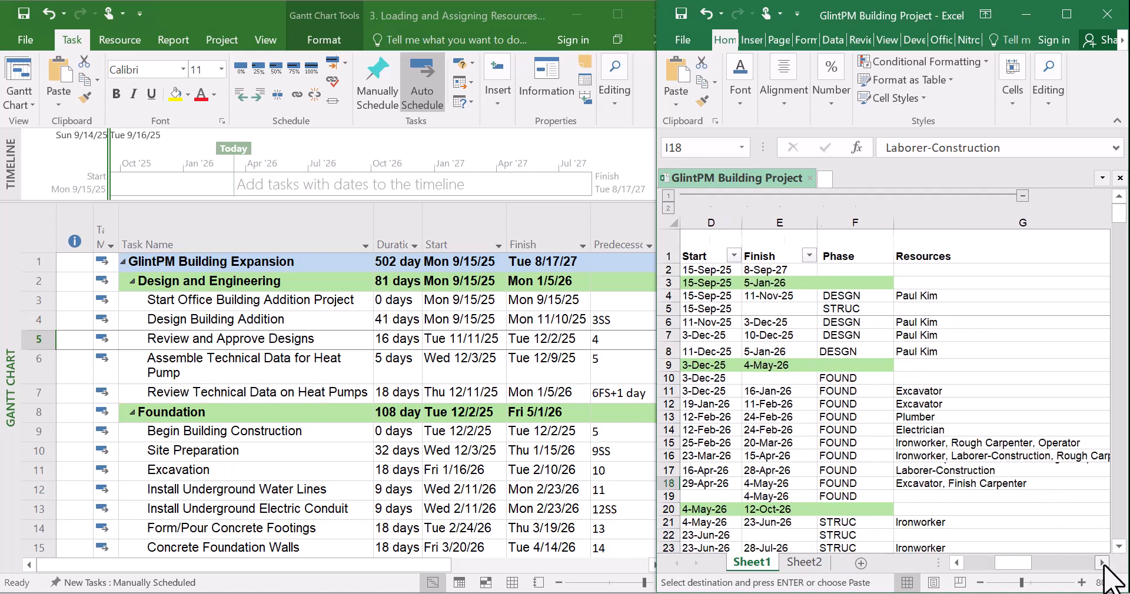
left_click(1102, 564)
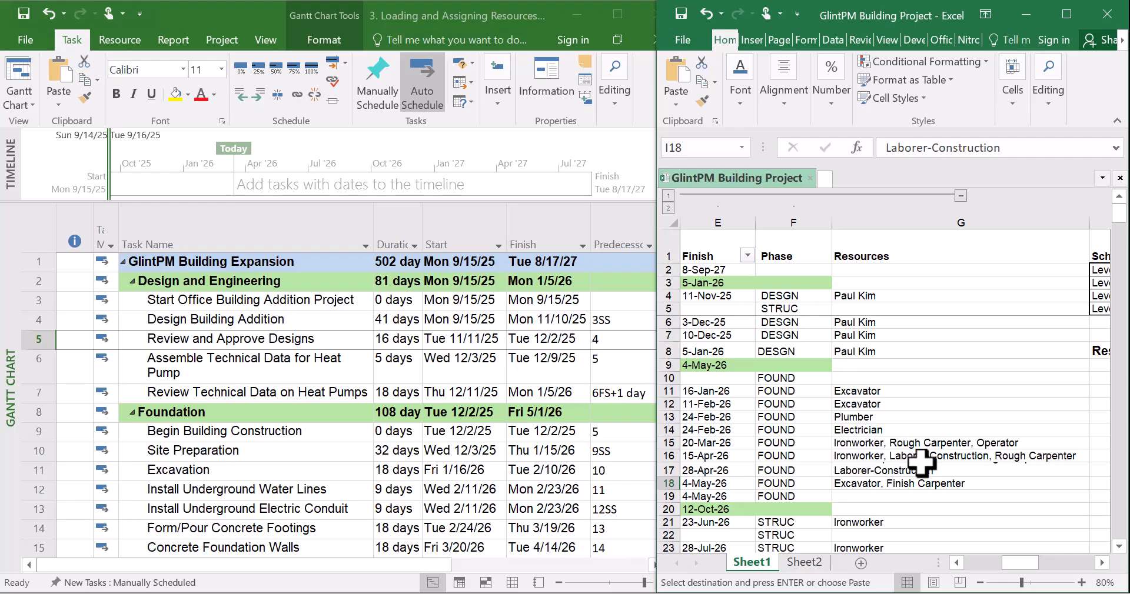
Hide the workbook's Original Duration, Start, Finish and Phase columns and narrow the Activity ID column
left_click(1066, 14)
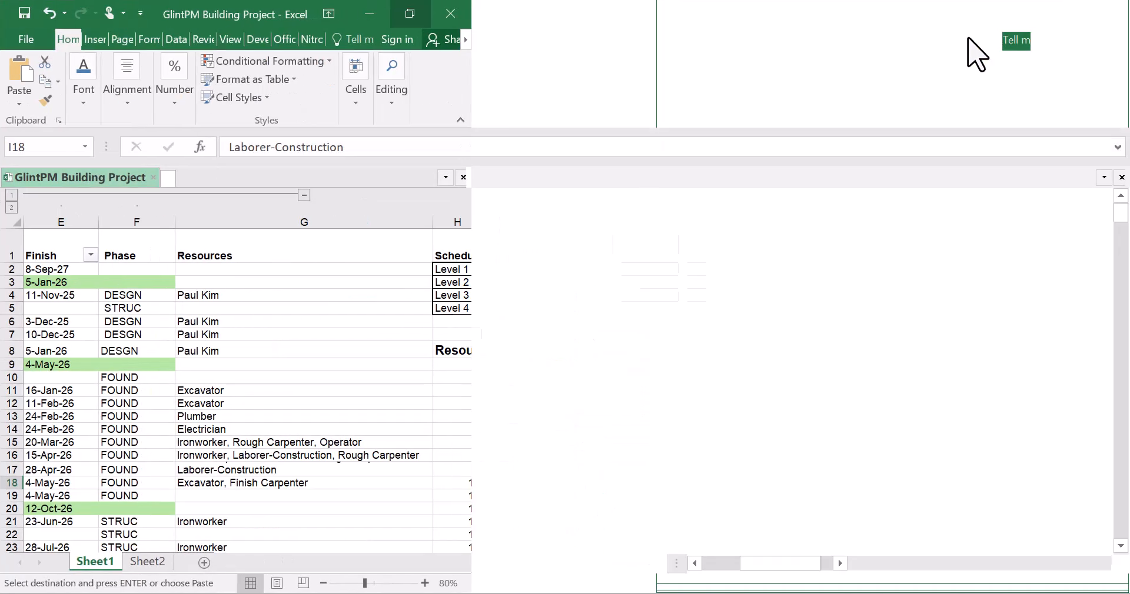
left_click_drag(751, 578, 705, 583)
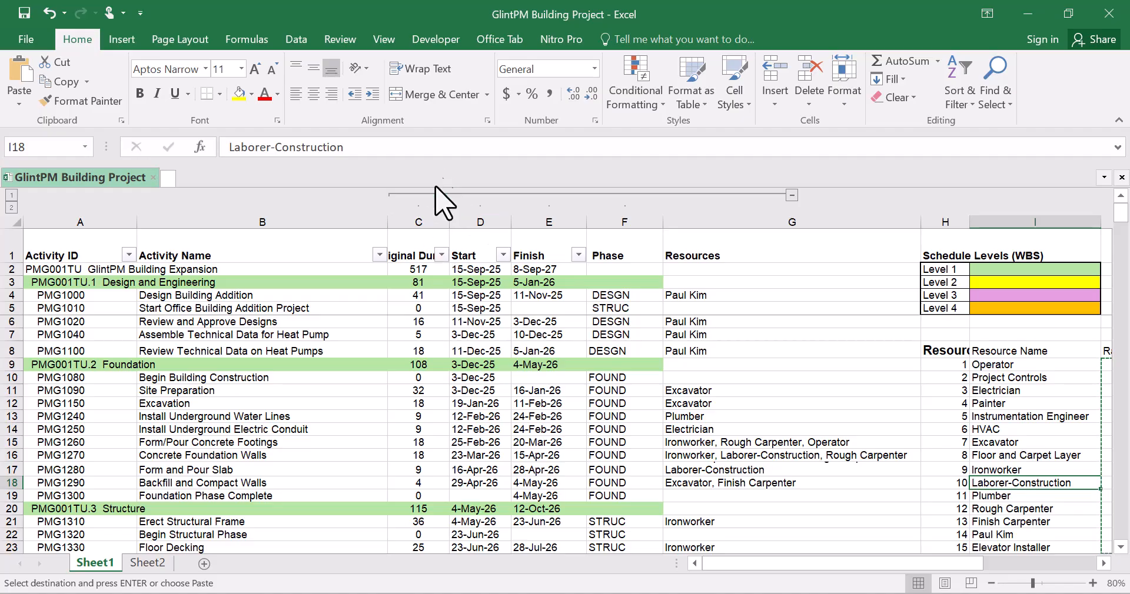
left_click_drag(421, 216, 617, 205)
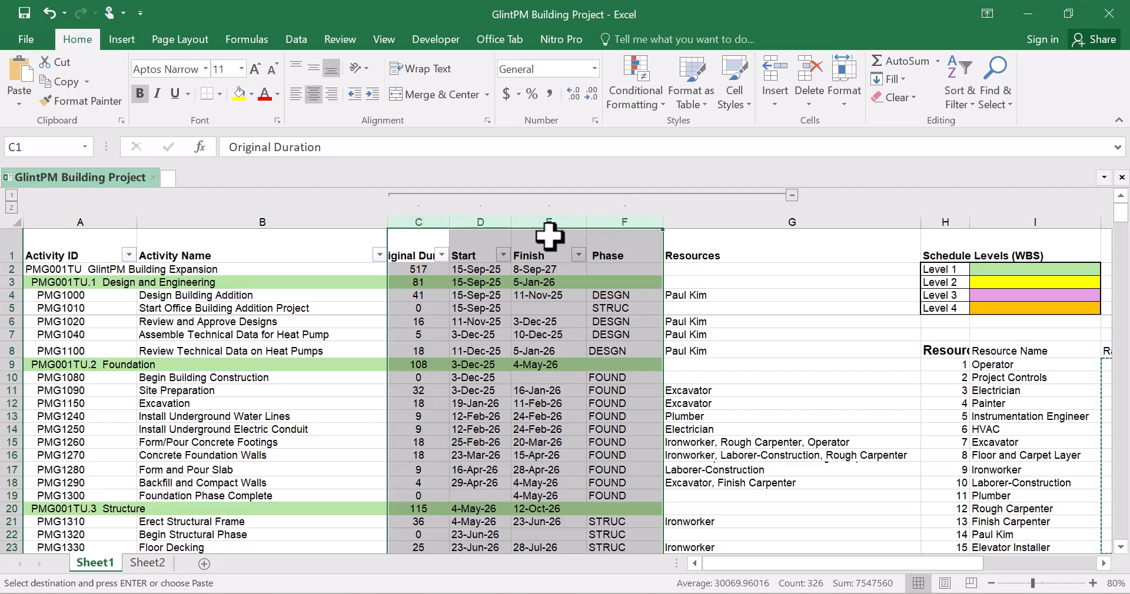
right_click(551, 214)
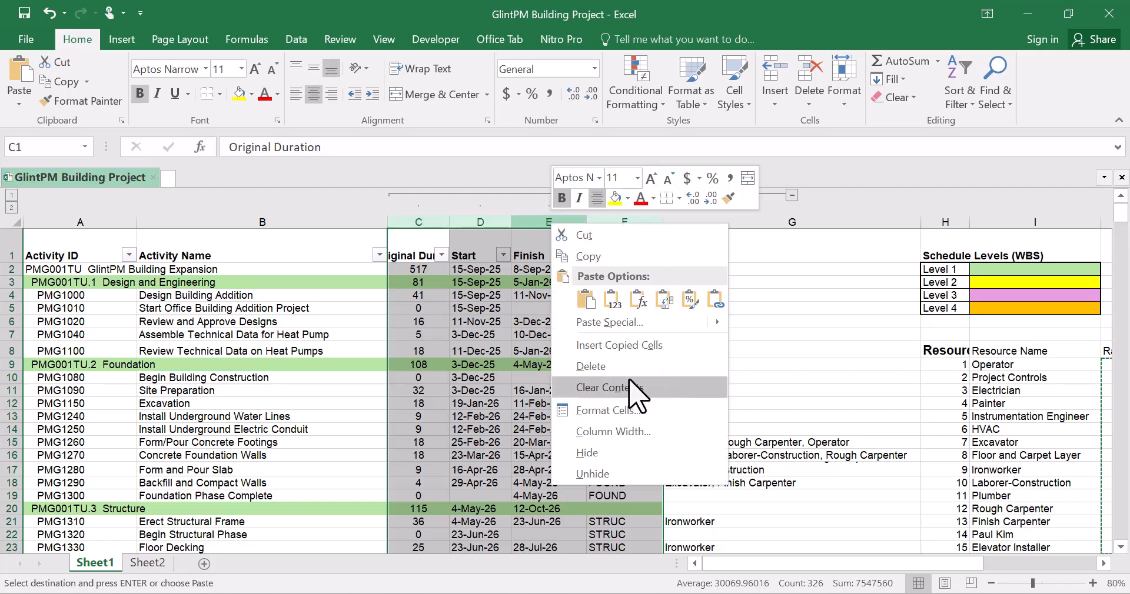
left_click(618, 453)
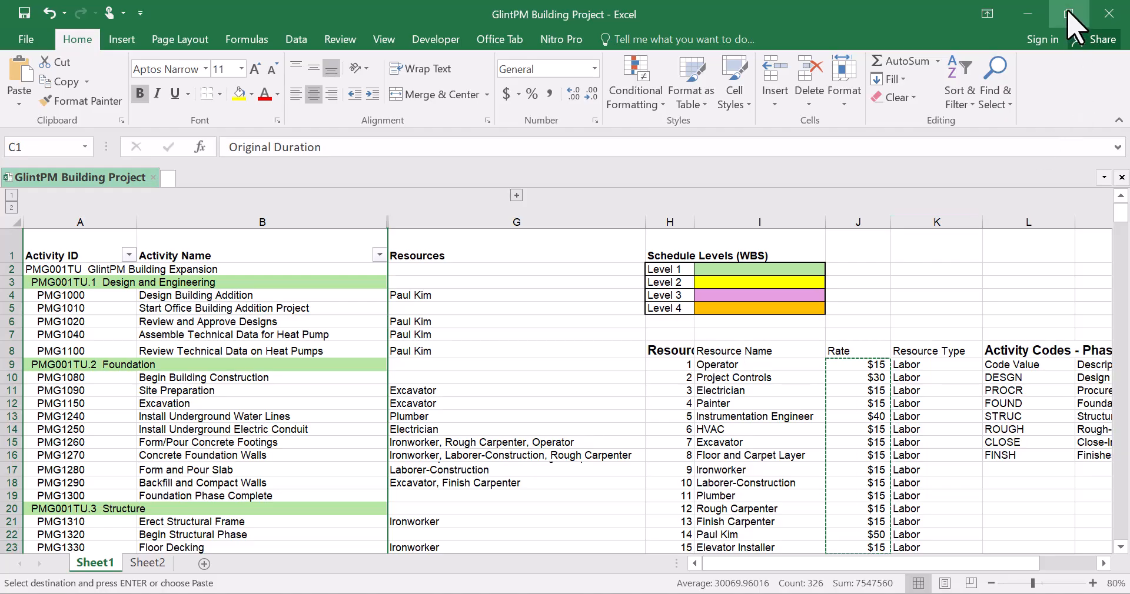
left_click(1060, 65)
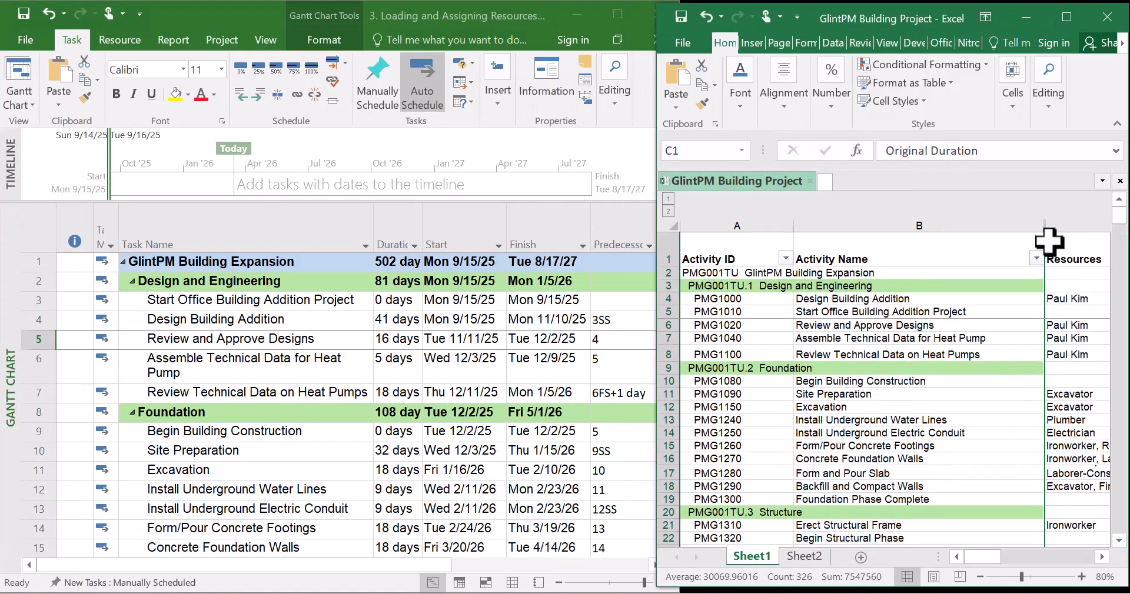
left_click_drag(1044, 226, 997, 231)
left_click_drag(793, 222, 716, 238)
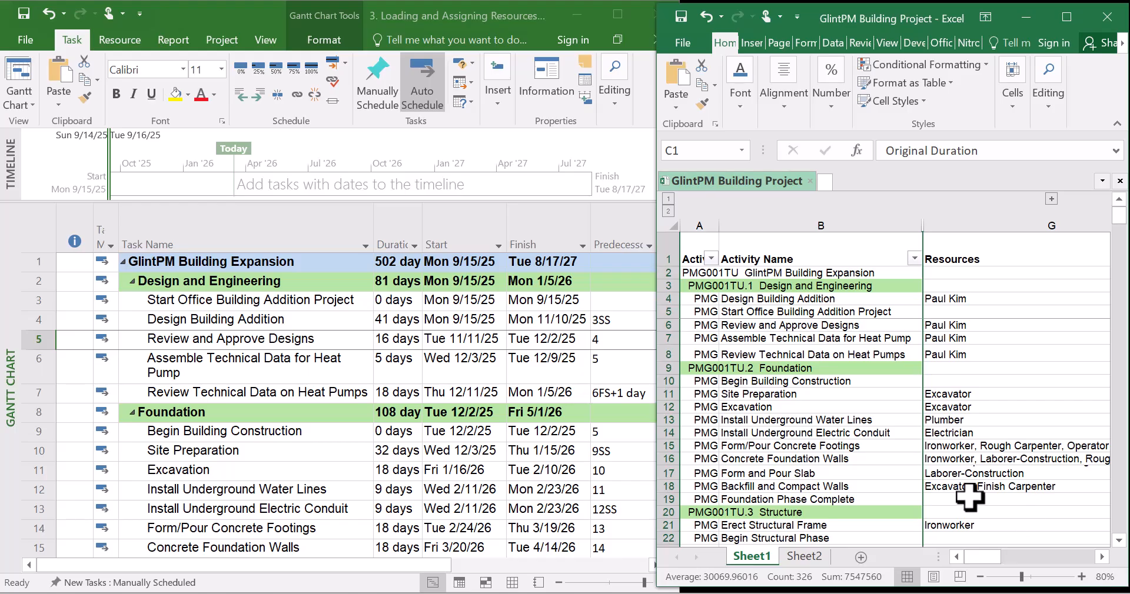
left_click_drag(719, 224, 691, 226)
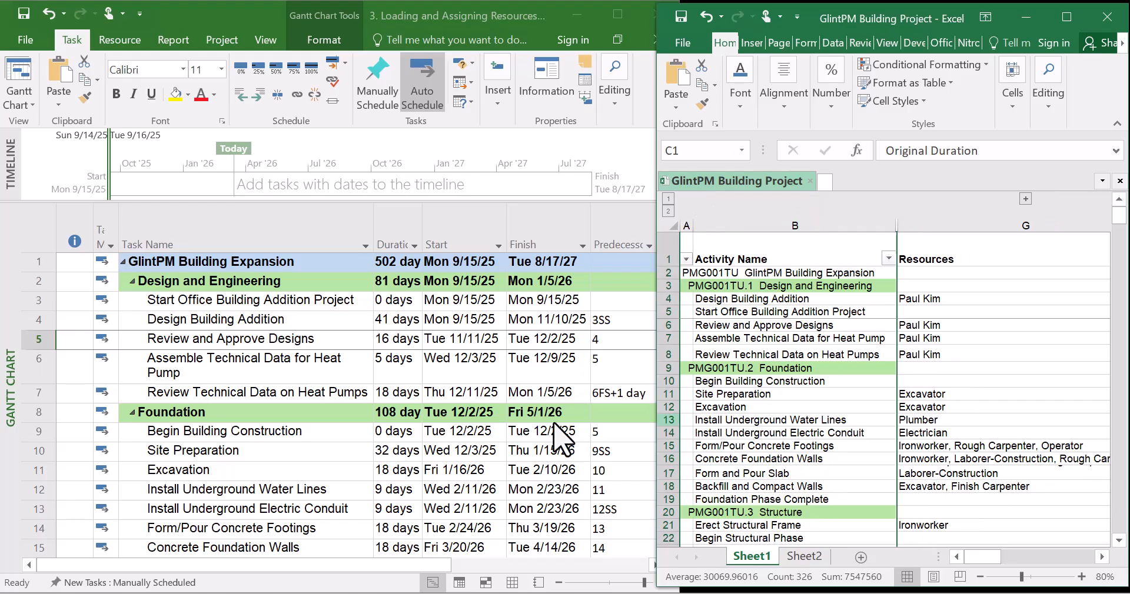
left_click(171, 415)
left_click(167, 393)
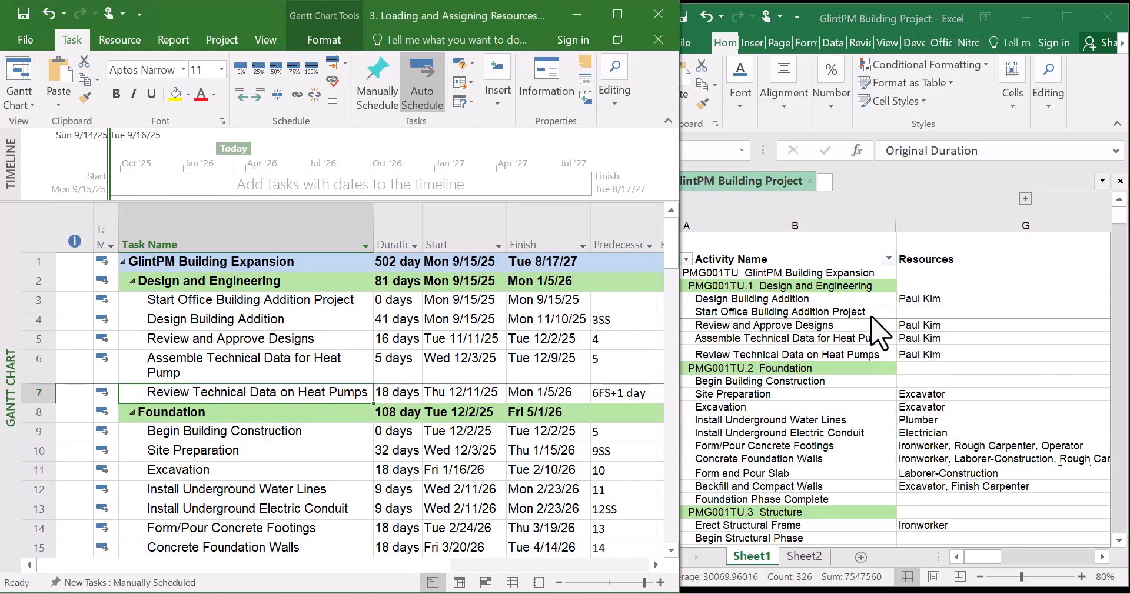
left_click(836, 298)
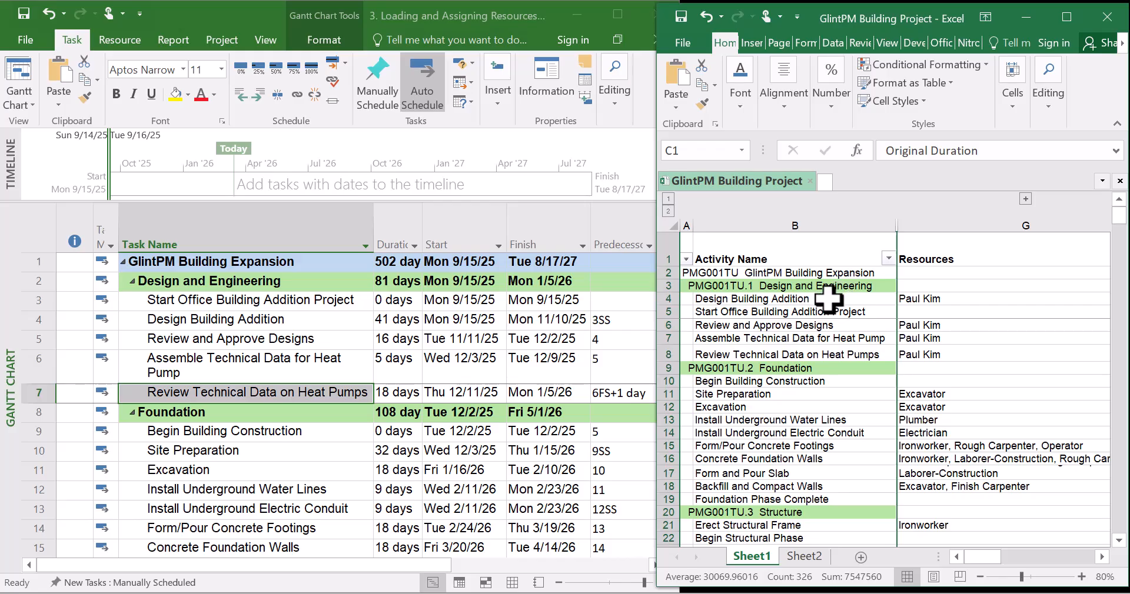
left_click(828, 298)
key("ctrl+c")
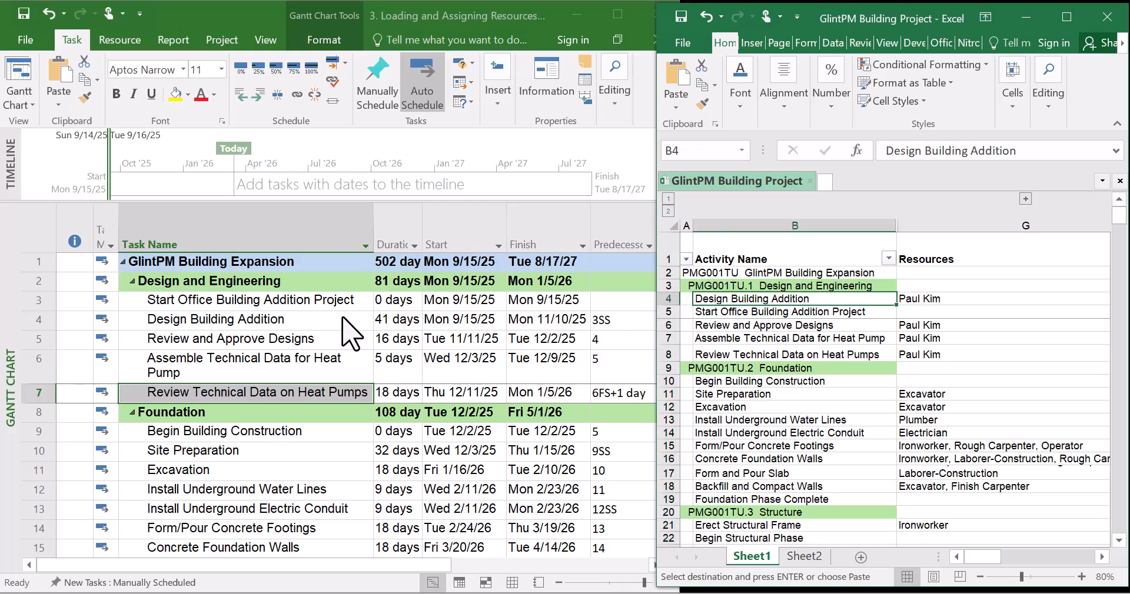
Narrow the Duration, Start, Finish and Predecessors columns so Resource Names fits beside the task names
left_click(616, 325)
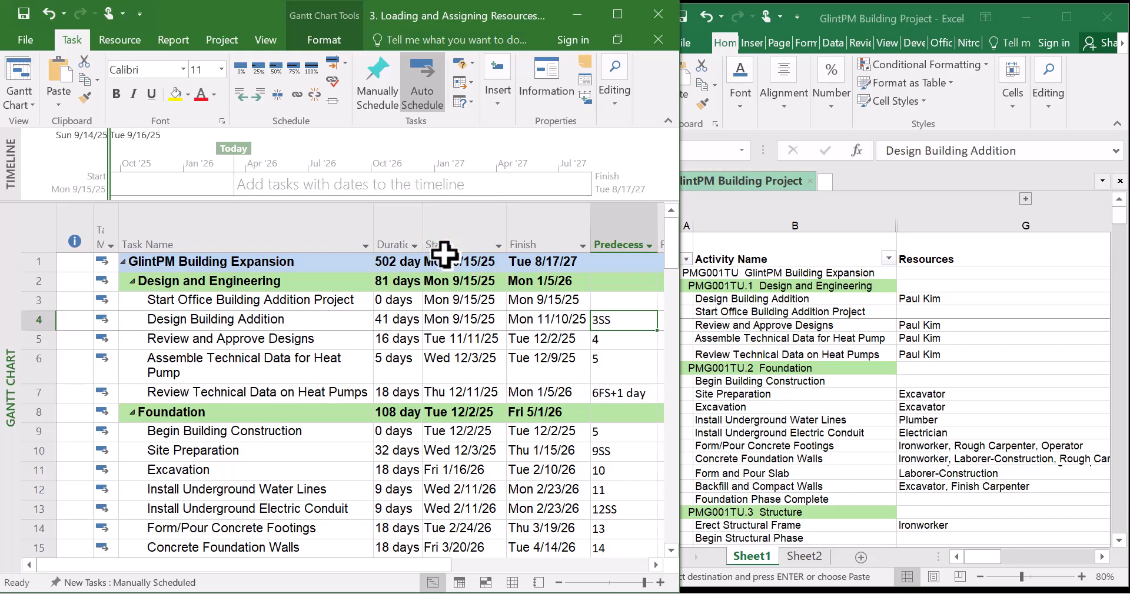
left_click_drag(506, 222, 443, 222)
mouse_move(523, 222)
left_mouse_down()
mouse_move(484, 231)
mouse_move(536, 222)
mouse_move(522, 222)
left_mouse_up()
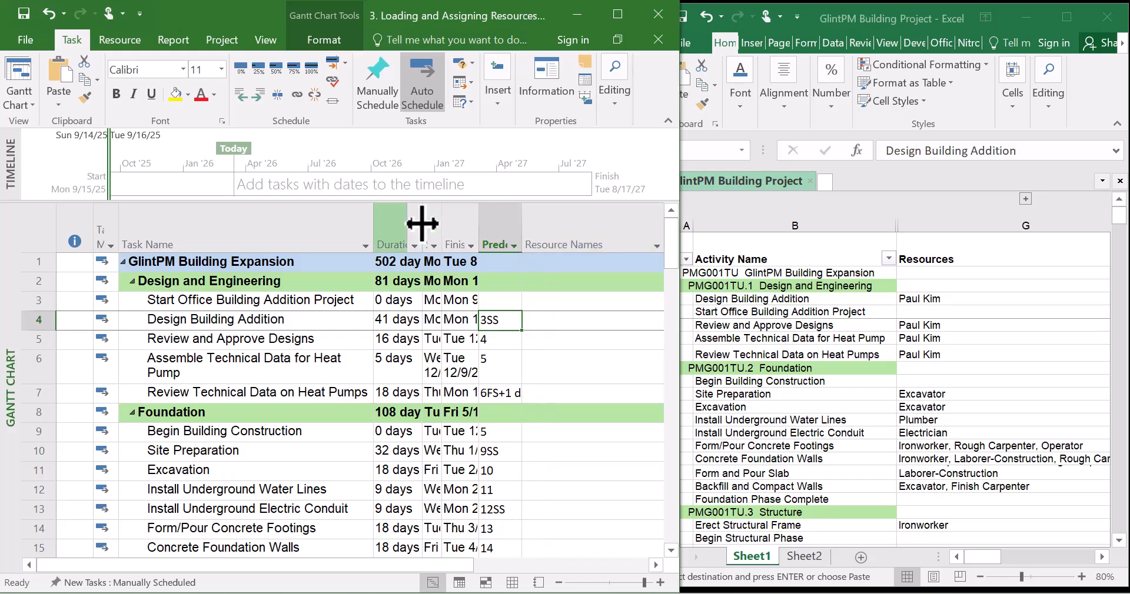
left_click_drag(421, 215, 405, 215)
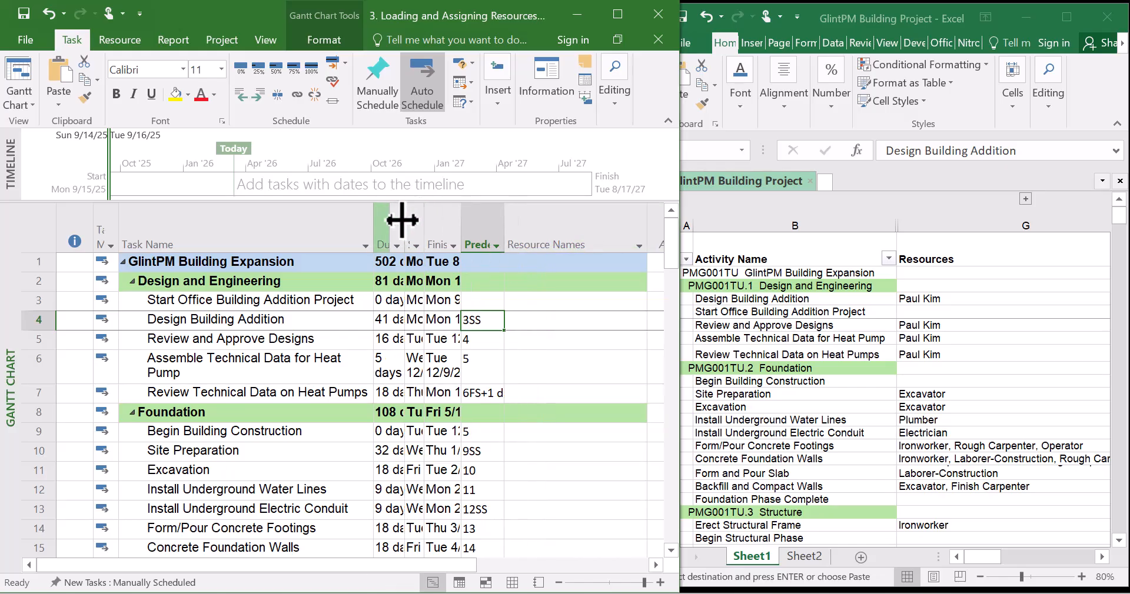
left_click(566, 320)
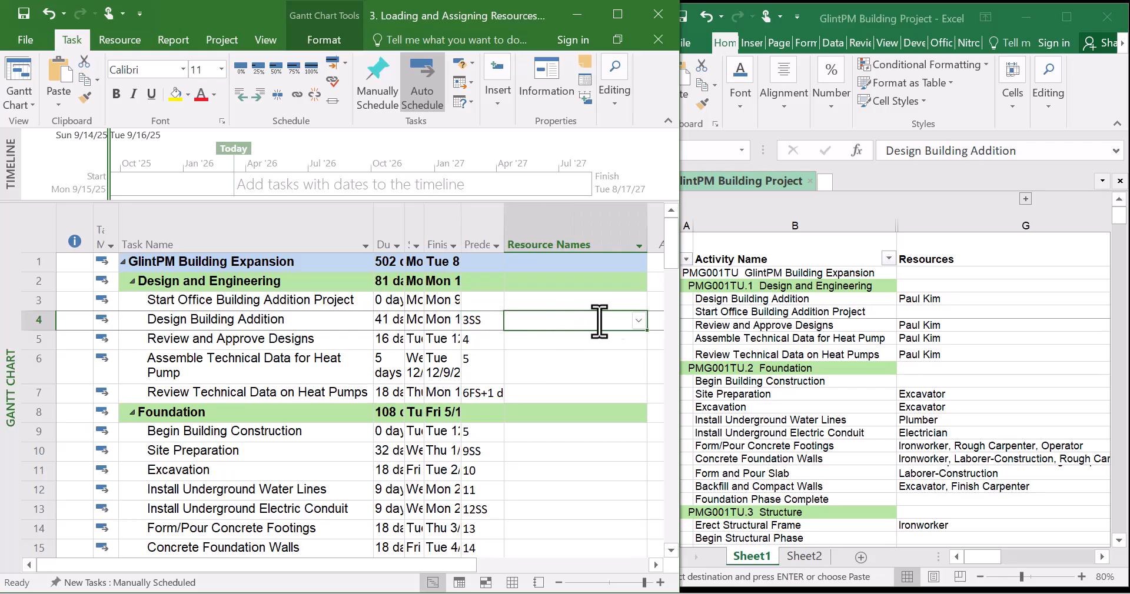
left_click(639, 322)
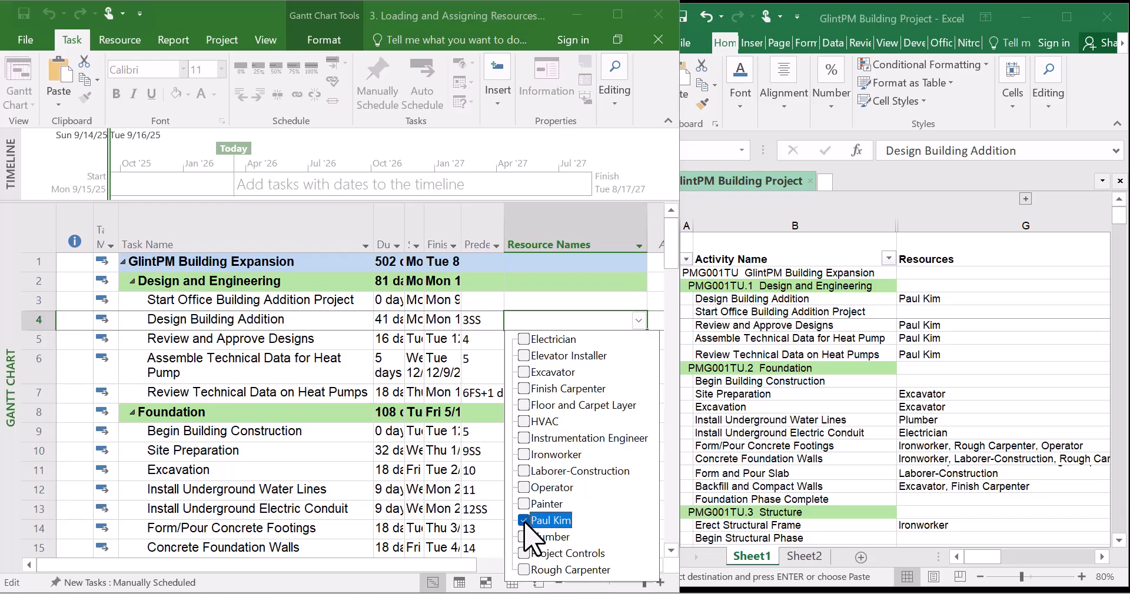
key("Return")
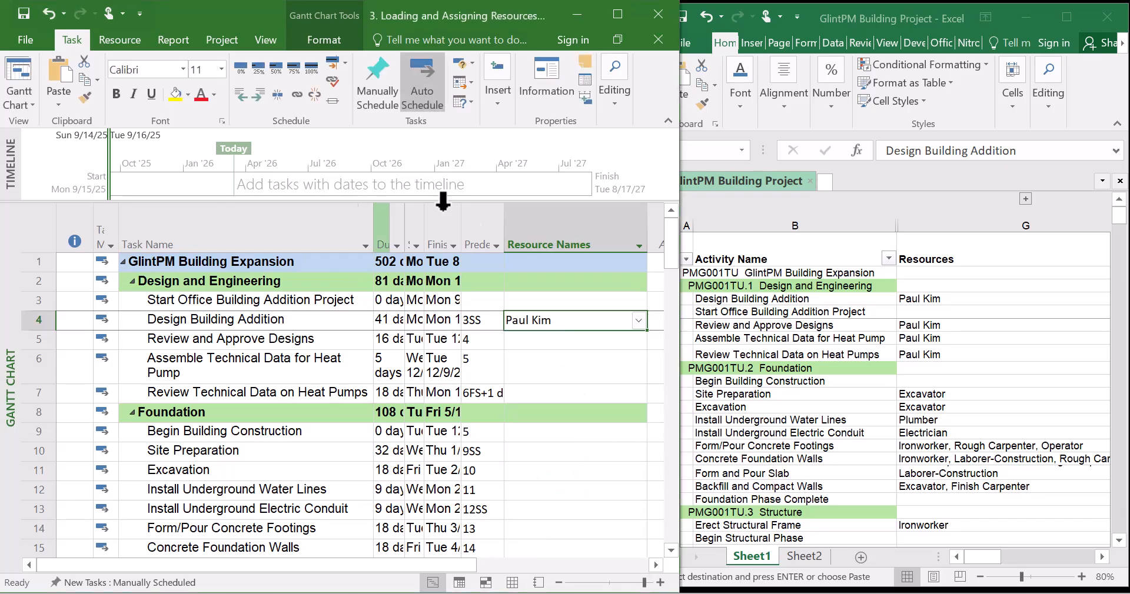
left_click(531, 340)
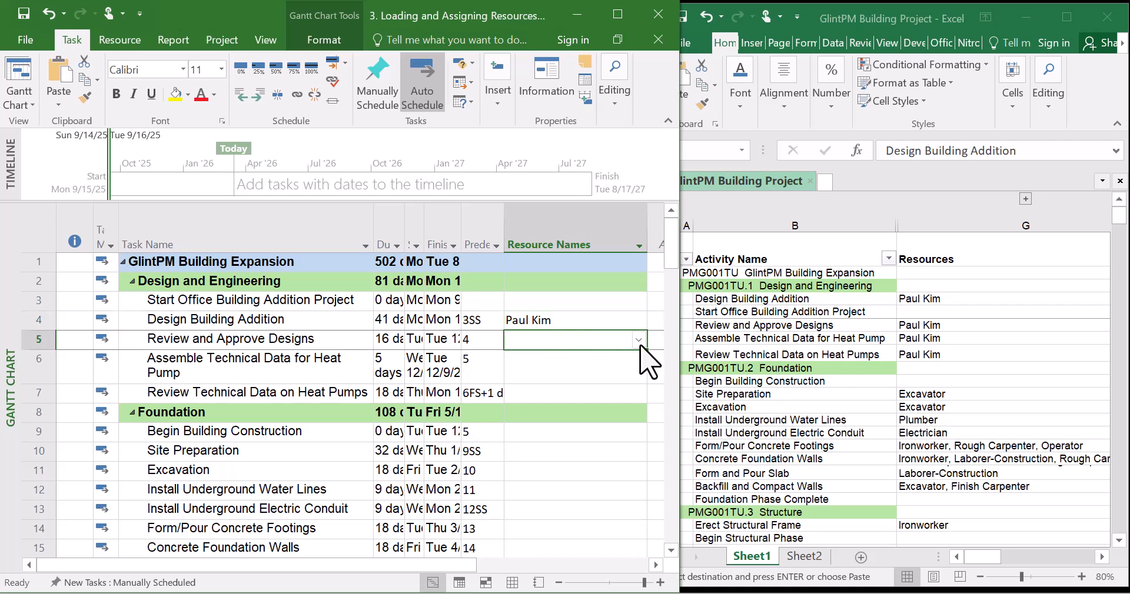
left_click(595, 321)
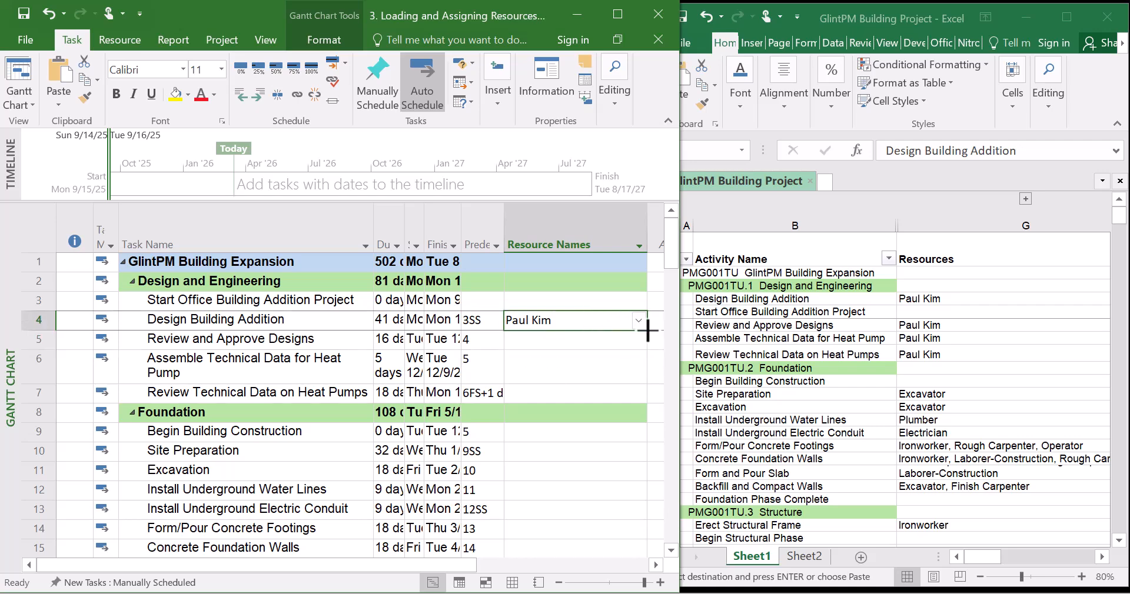
left_click_drag(648, 333, 638, 391)
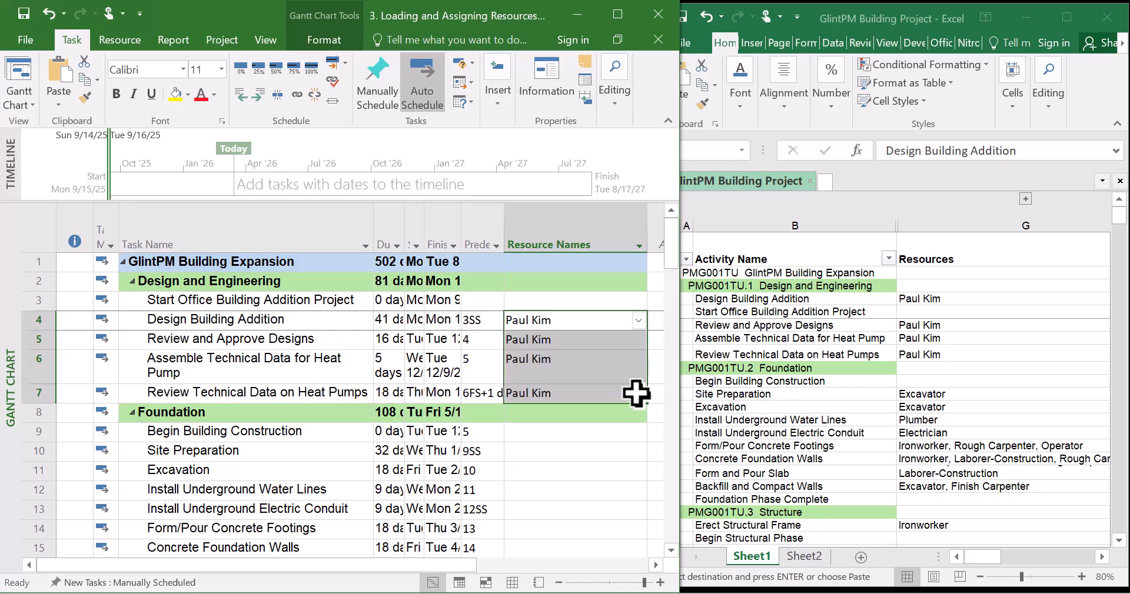
Assign Excavator to Site Preparation and fill it down to Excavation
left_click(556, 361)
scroll(563, 377, "down", 1)
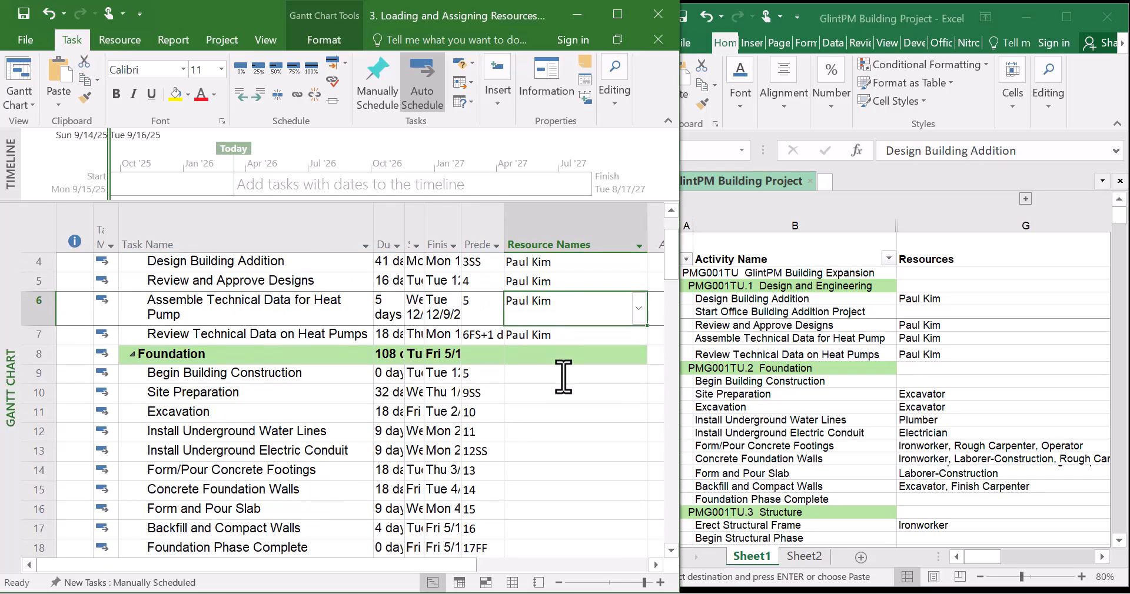
left_click(562, 374)
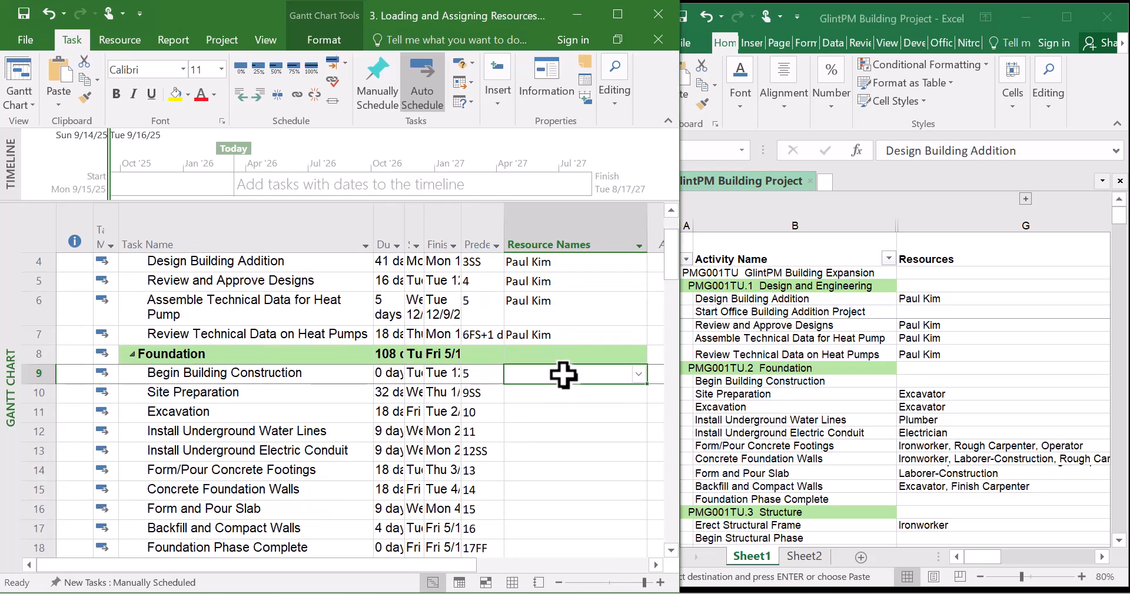
scroll(563, 394, "down", 1)
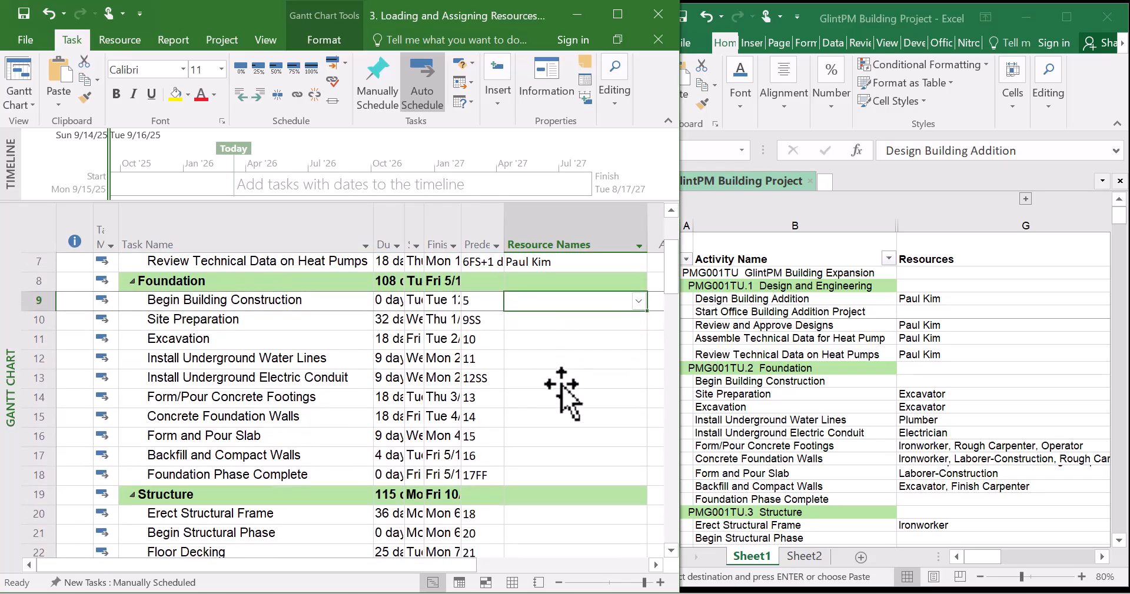
left_click(567, 321)
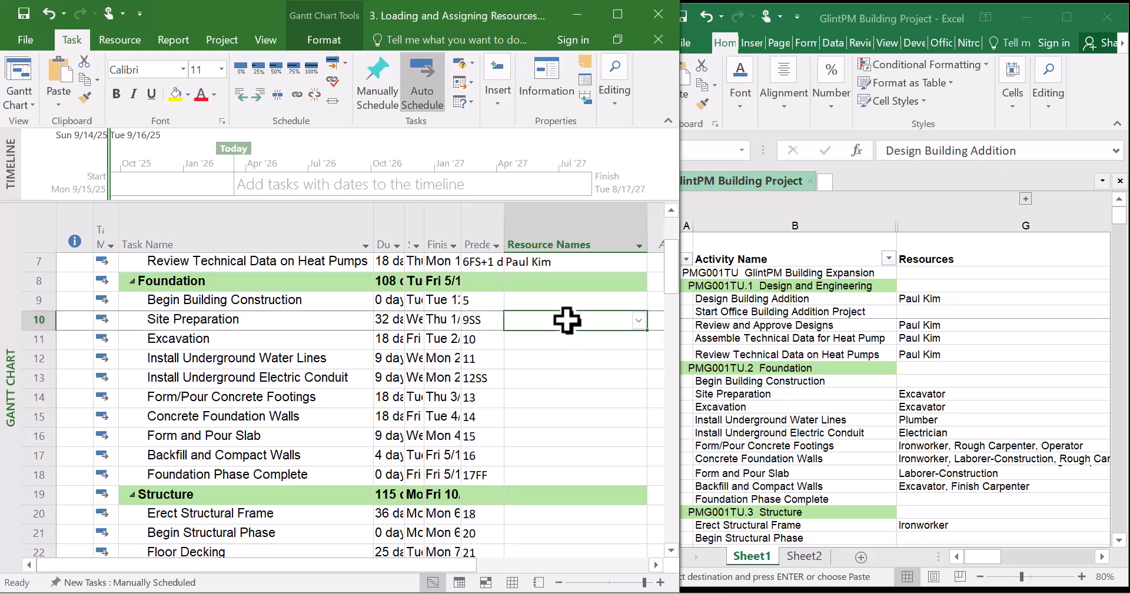
left_click(640, 322)
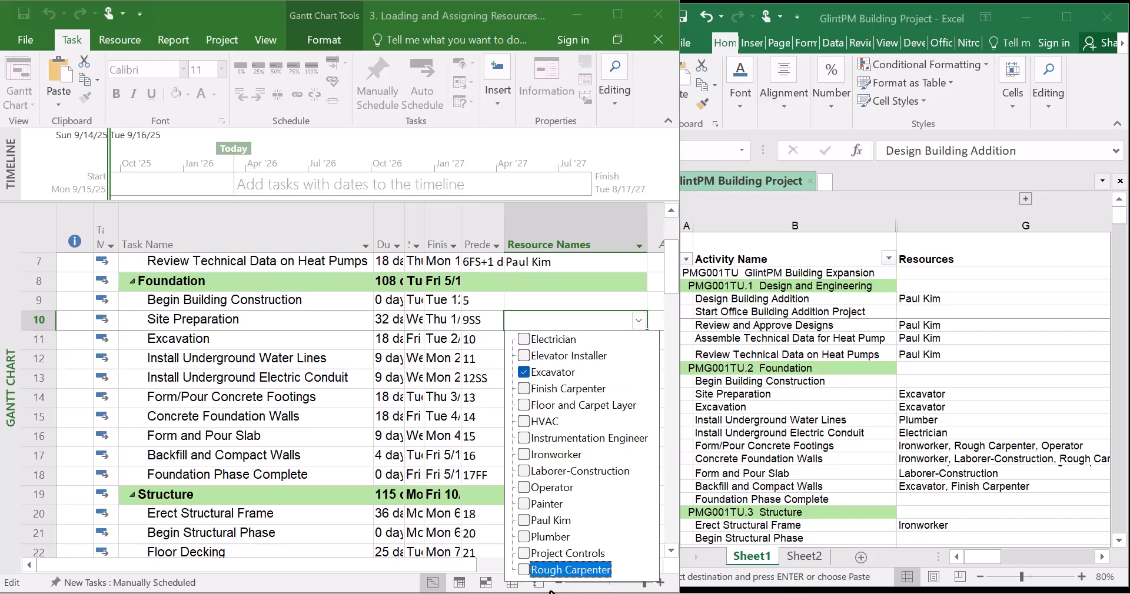
key("Return")
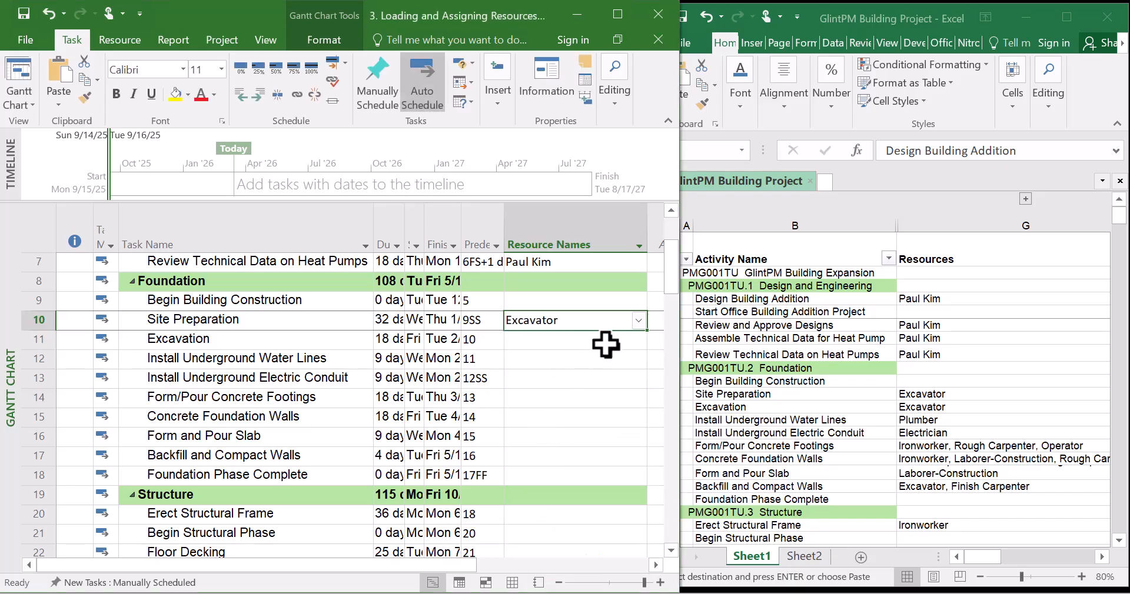
left_click_drag(648, 340, 646, 351)
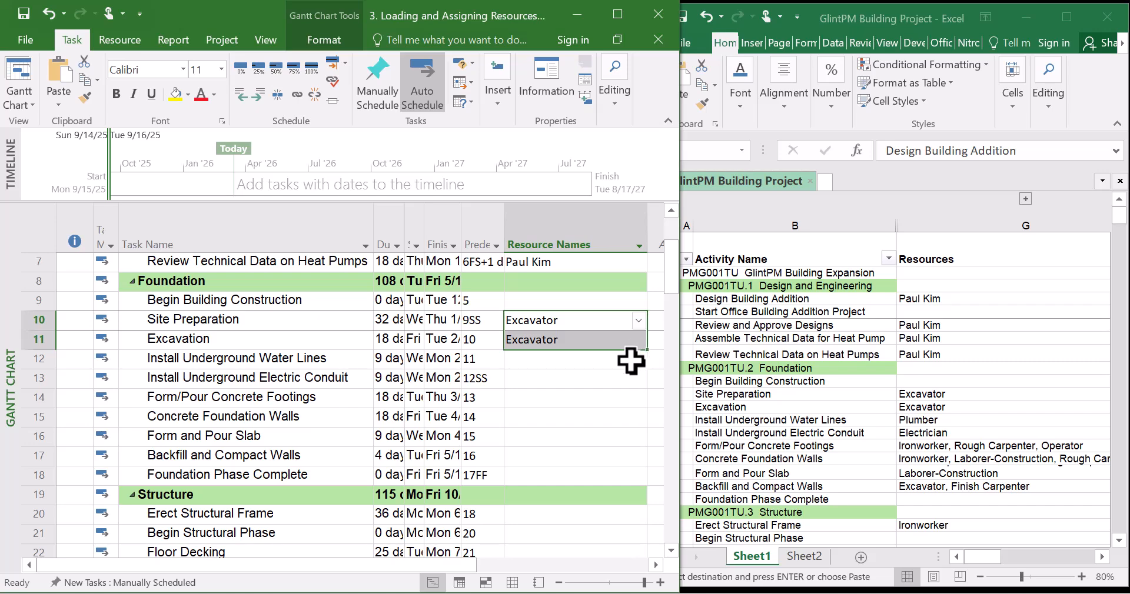
Assign Plumber to Install Underground Water Lines
left_click(609, 359)
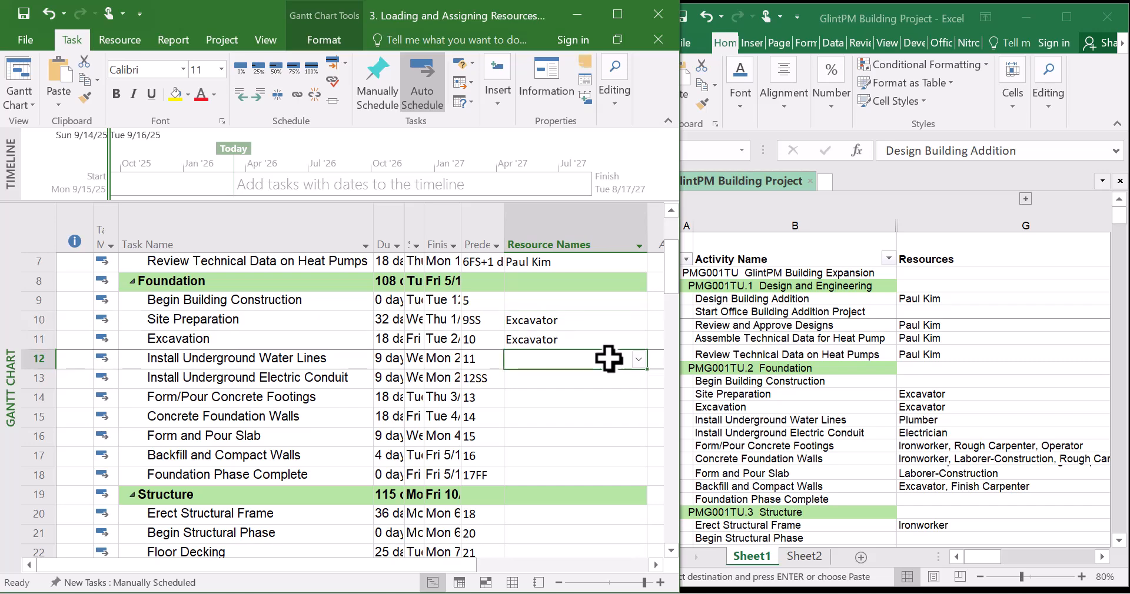
left_click(638, 360)
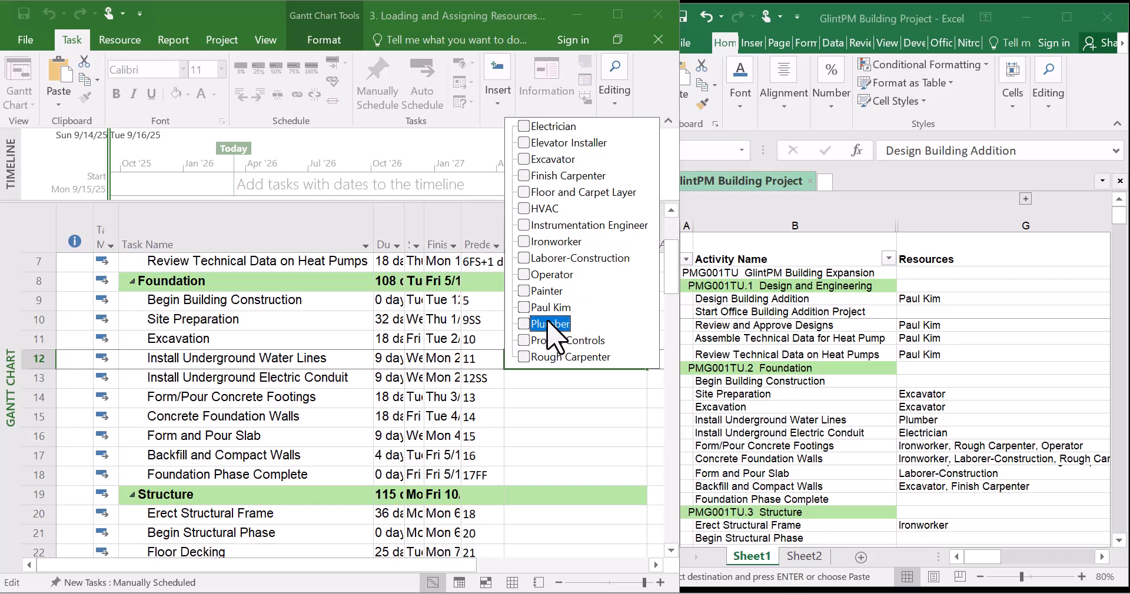
left_click(648, 393)
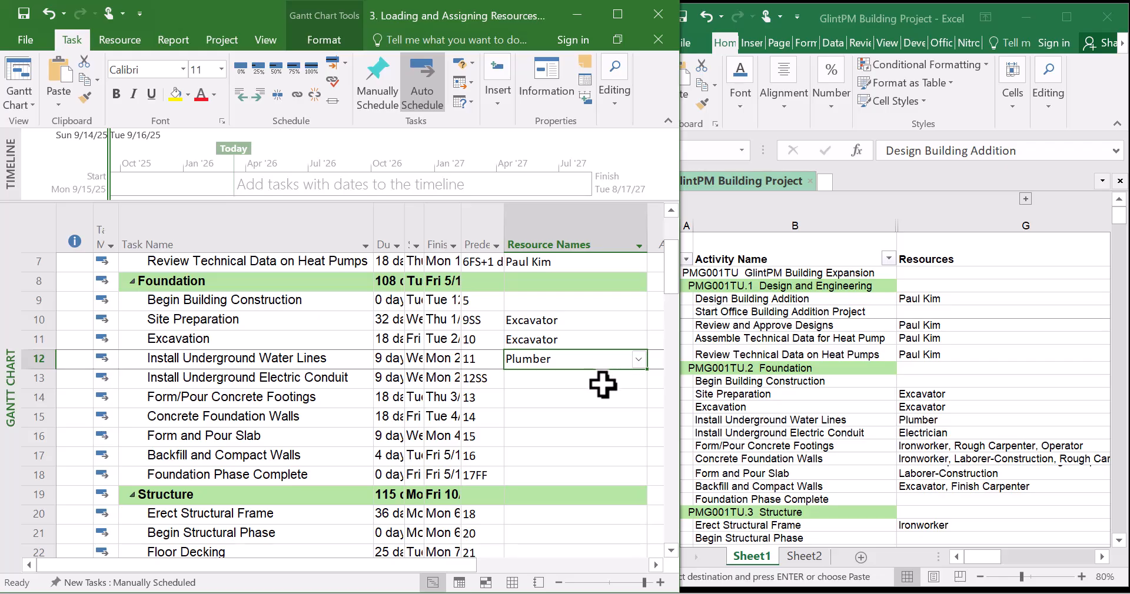
Assign Electrician to Install Underground Electric Conduit
left_click(636, 383)
left_click(638, 380)
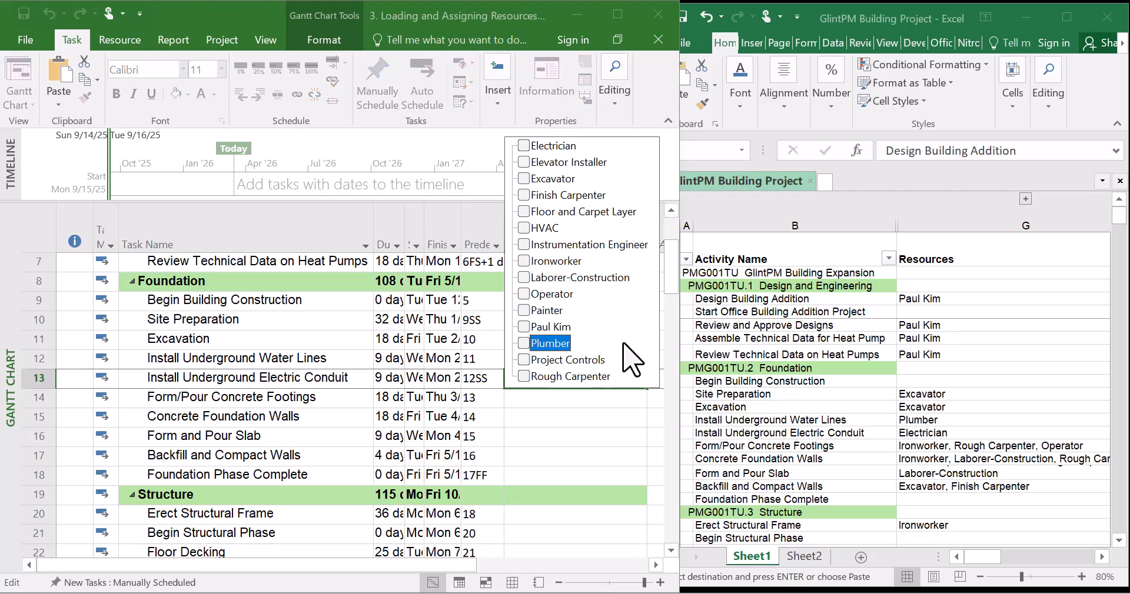
left_click(523, 146)
key("Return")
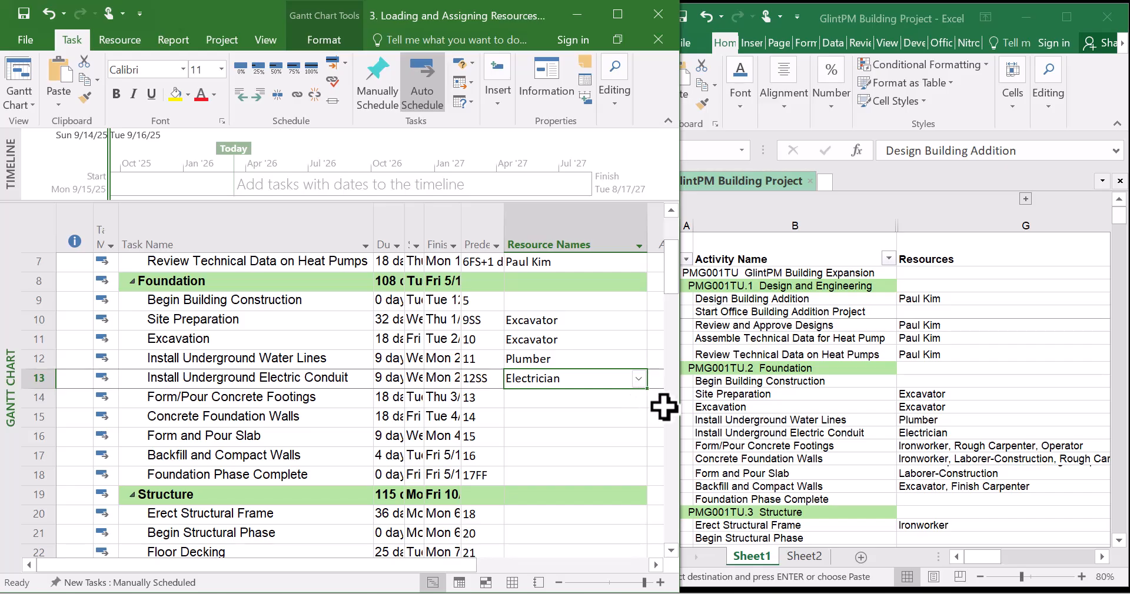
Assign Ironworker, Operator and Rough Carpenter to Form/Pour Concrete Footings
left_click(637, 405)
left_click(638, 400)
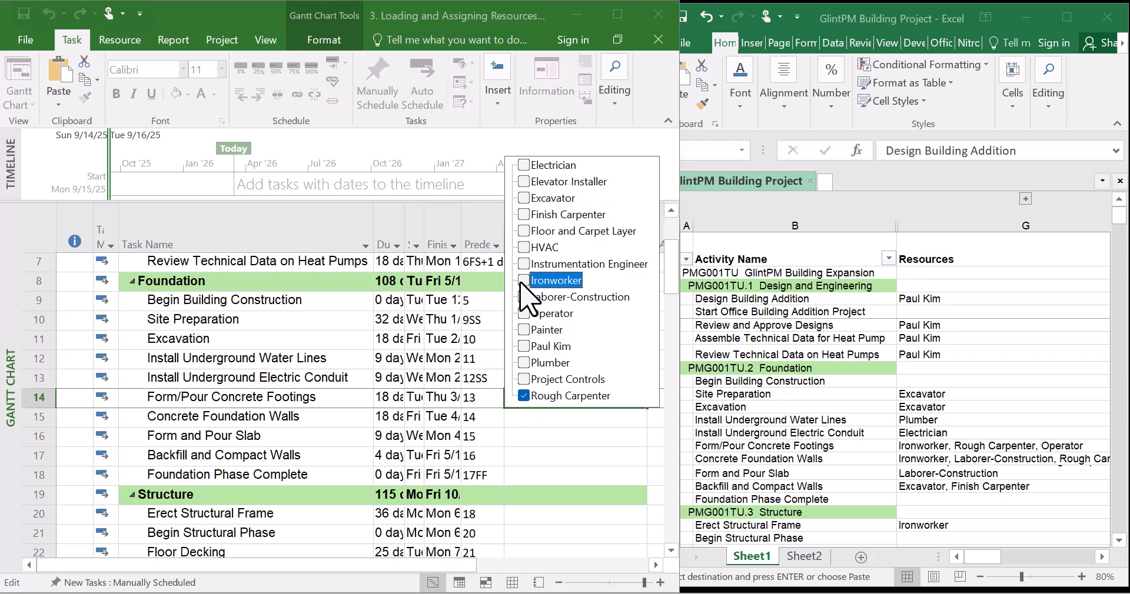
left_click(525, 313)
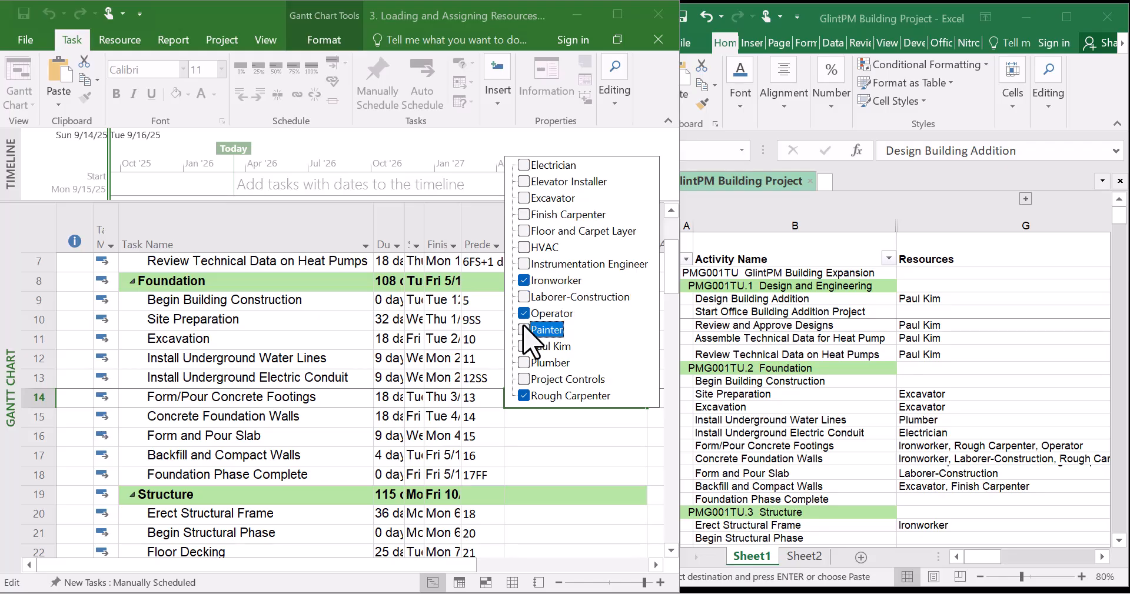
key("Return")
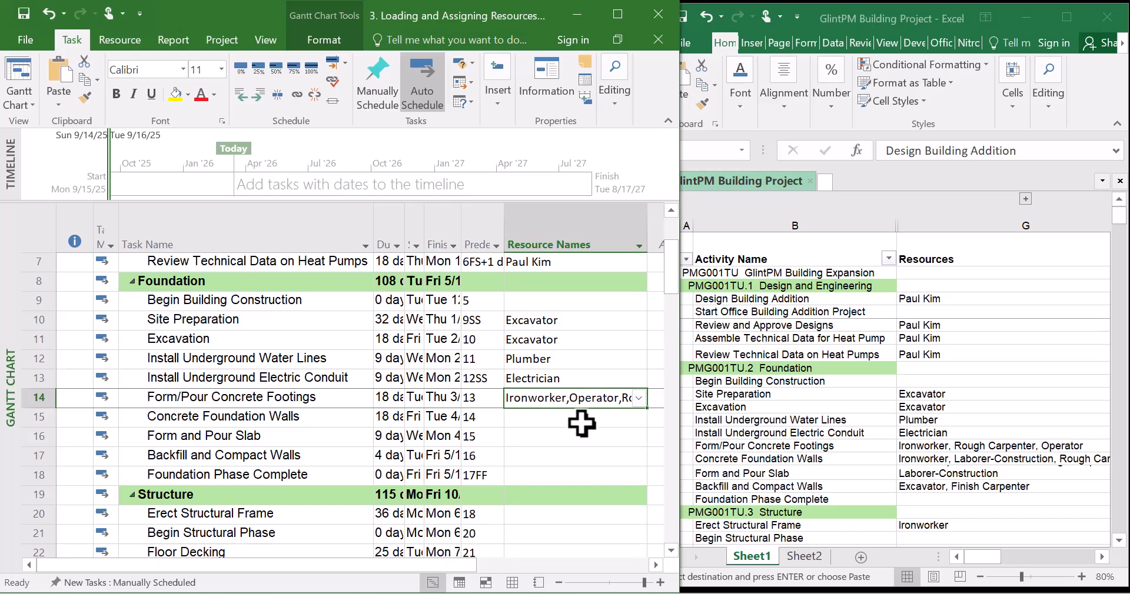
Assign Ironworker, Laborer-Construction and Rough Carpenter to Concrete Foundation Walls
left_click(587, 419)
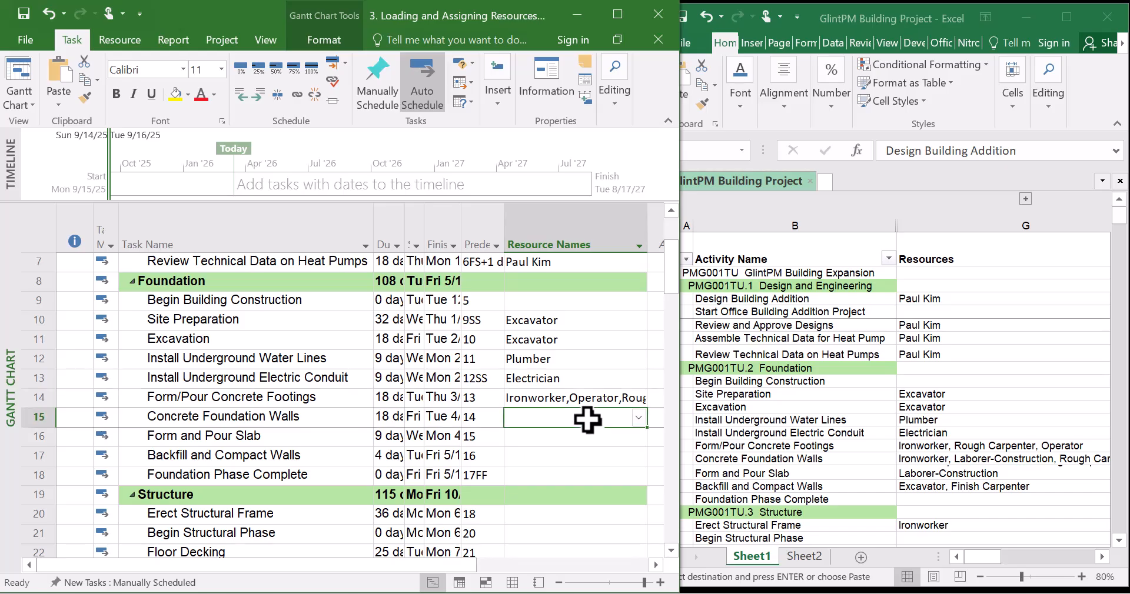
left_click(638, 417)
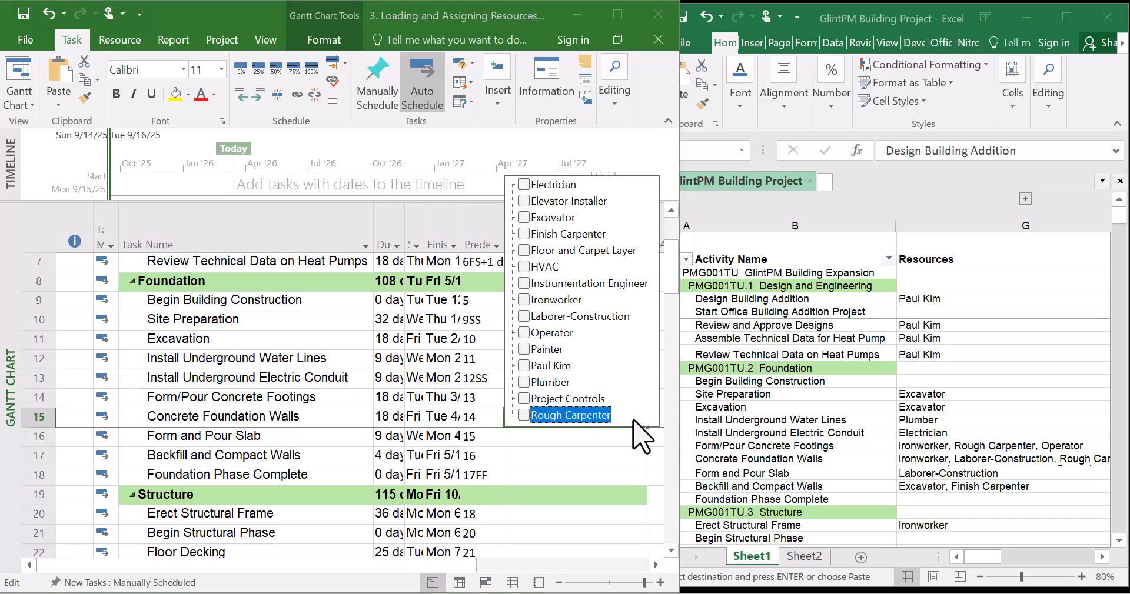
left_click(523, 416)
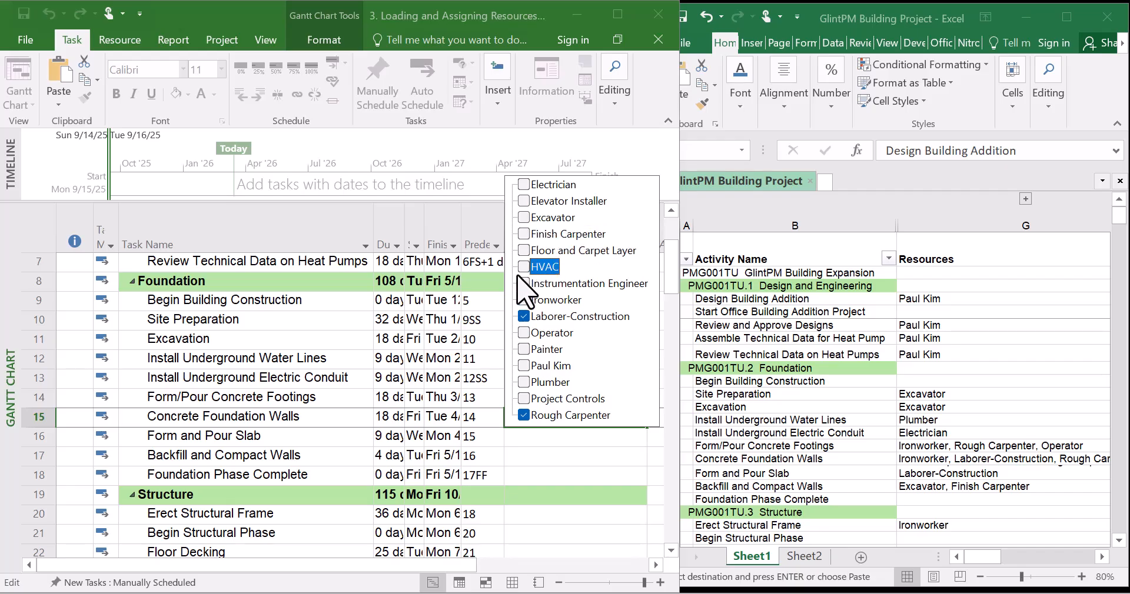
left_click(526, 300)
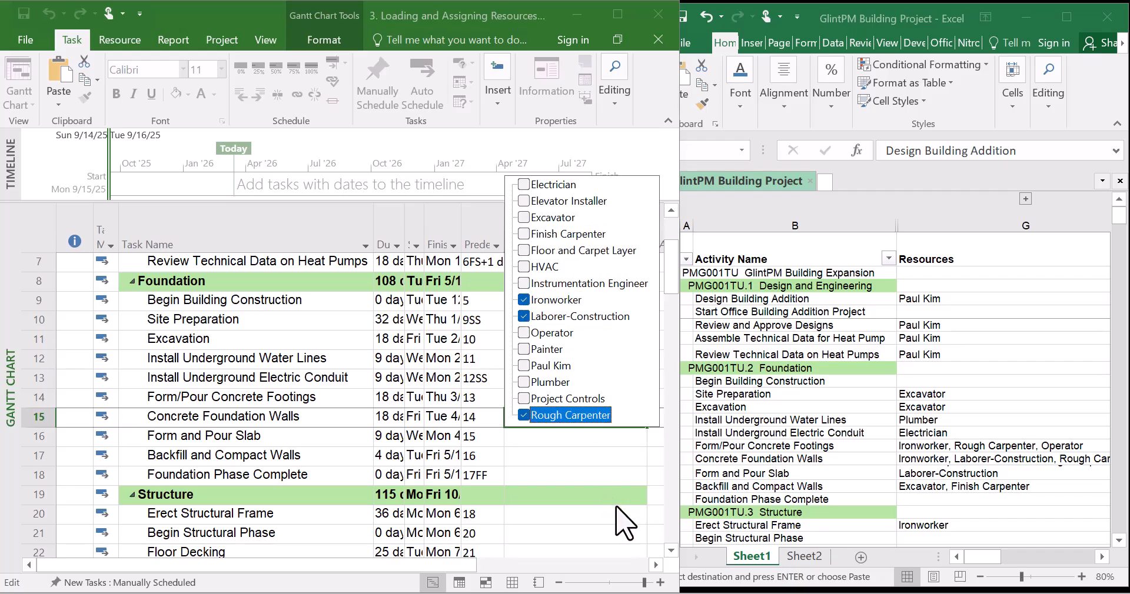
key("Return")
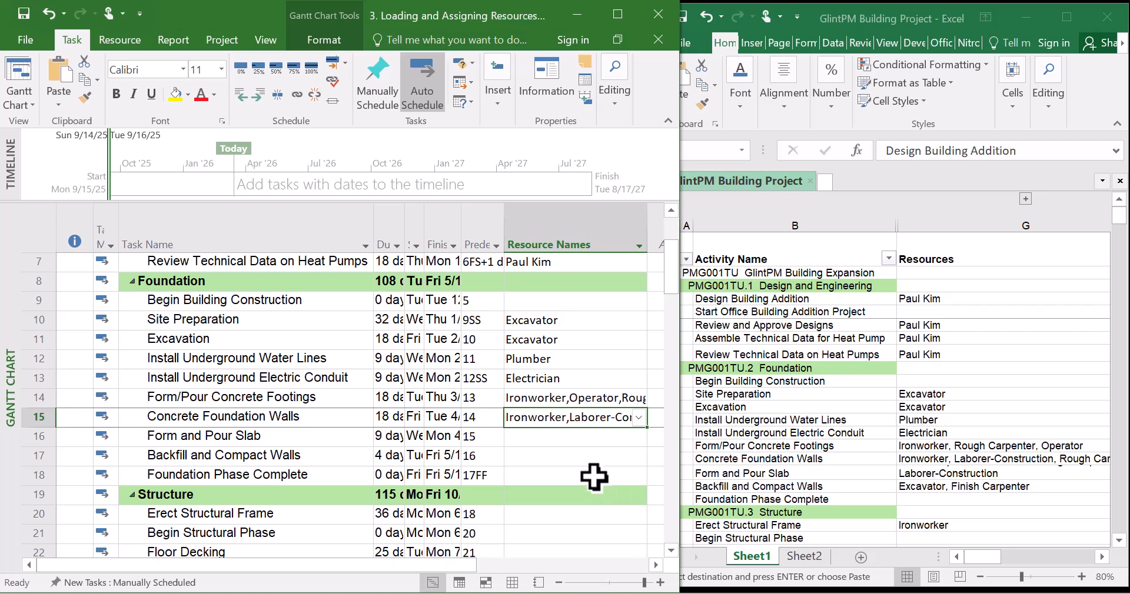
Assign Laborer-Construction to Form and Pour Slab
left_click(568, 436)
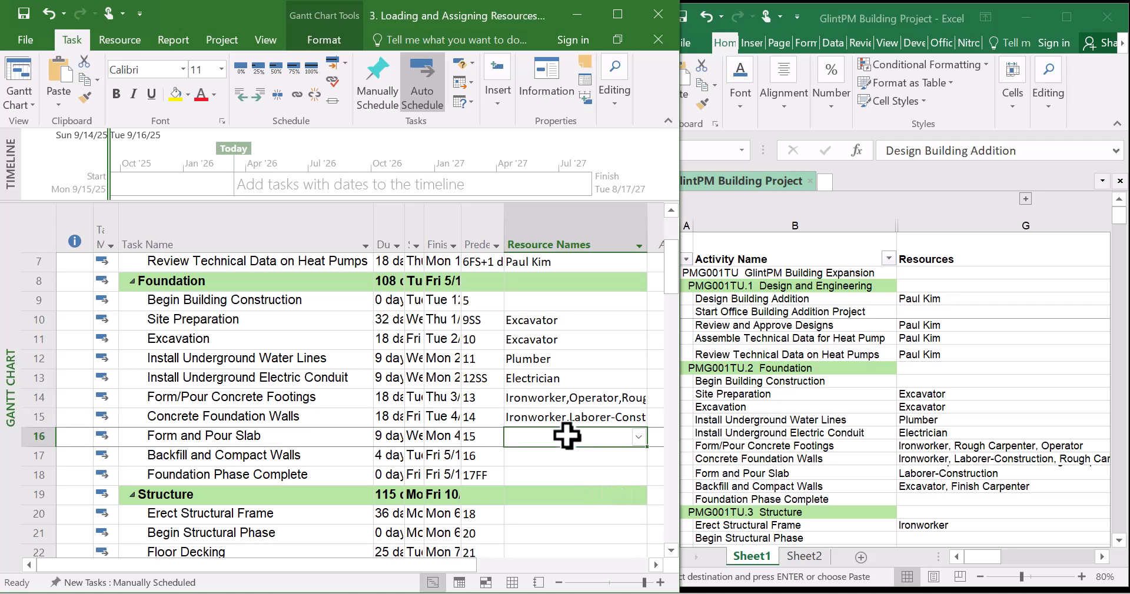
left_click(639, 436)
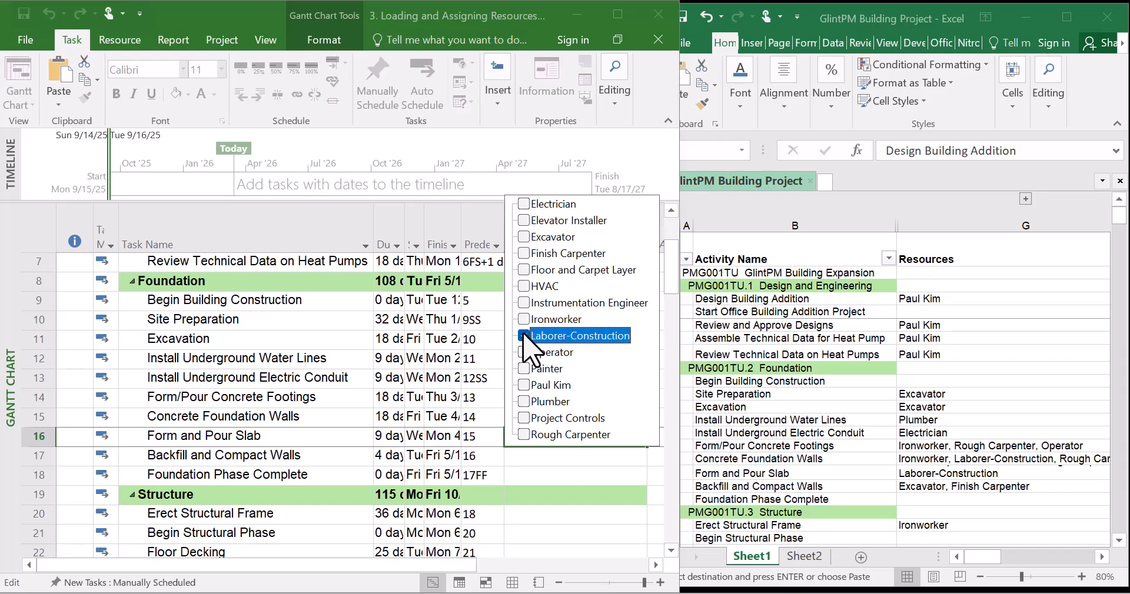
key("Return")
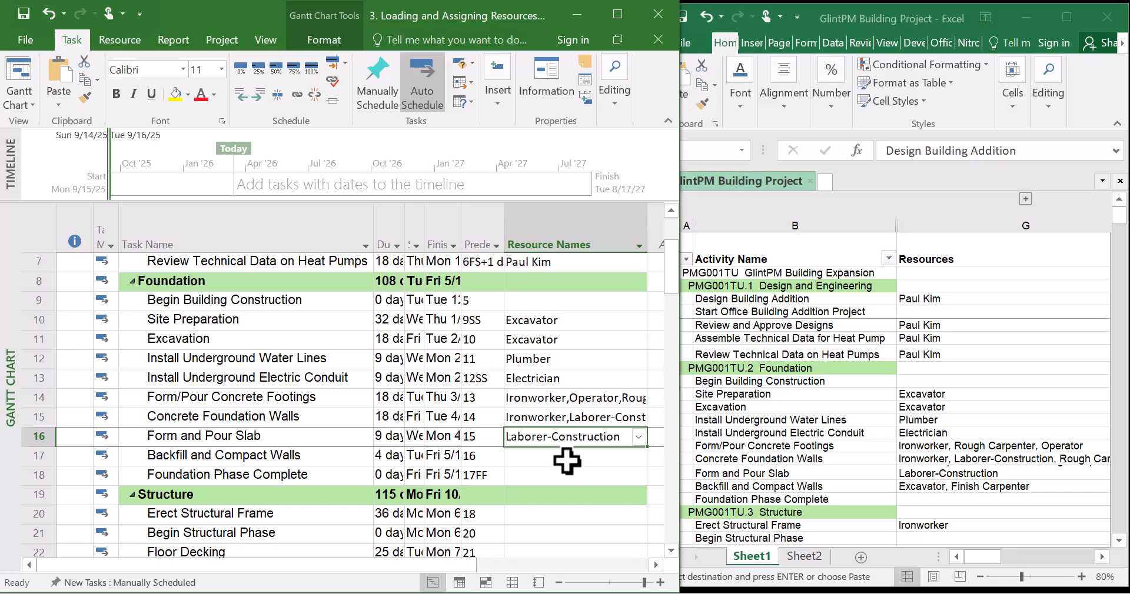
Assign Excavator and Finish Carpenter to Backfill and Compact Walls
left_click(567, 458)
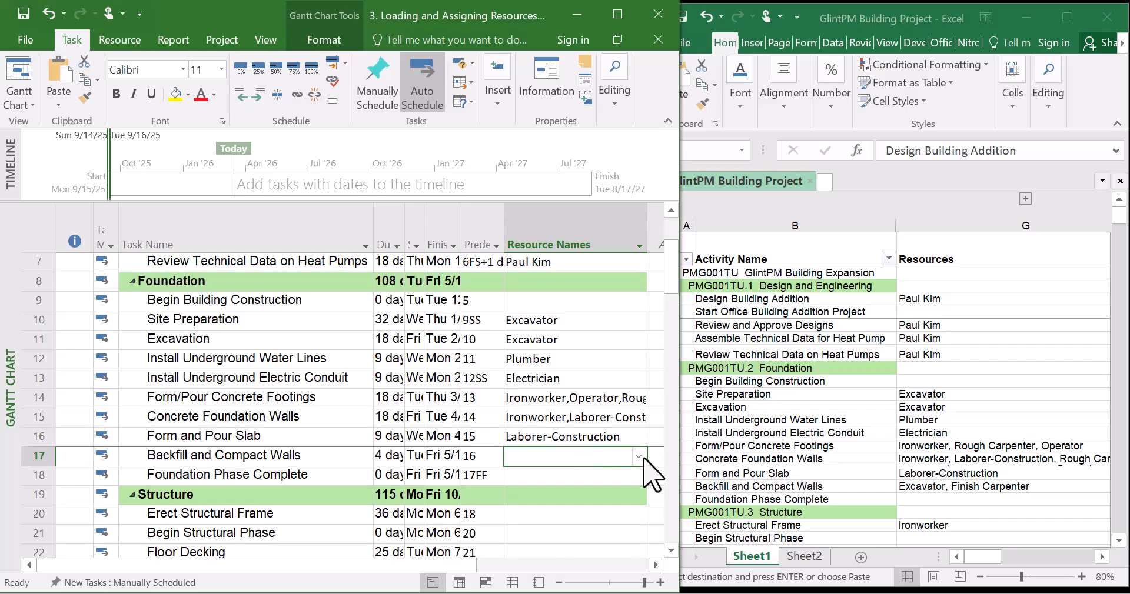
left_click(642, 458)
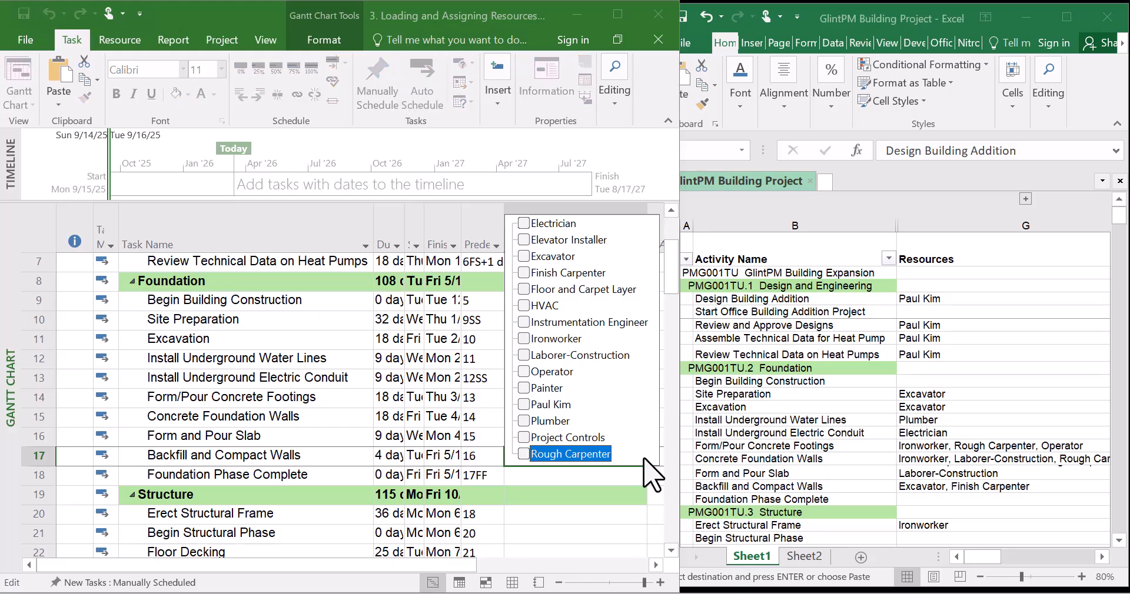
left_click(522, 254)
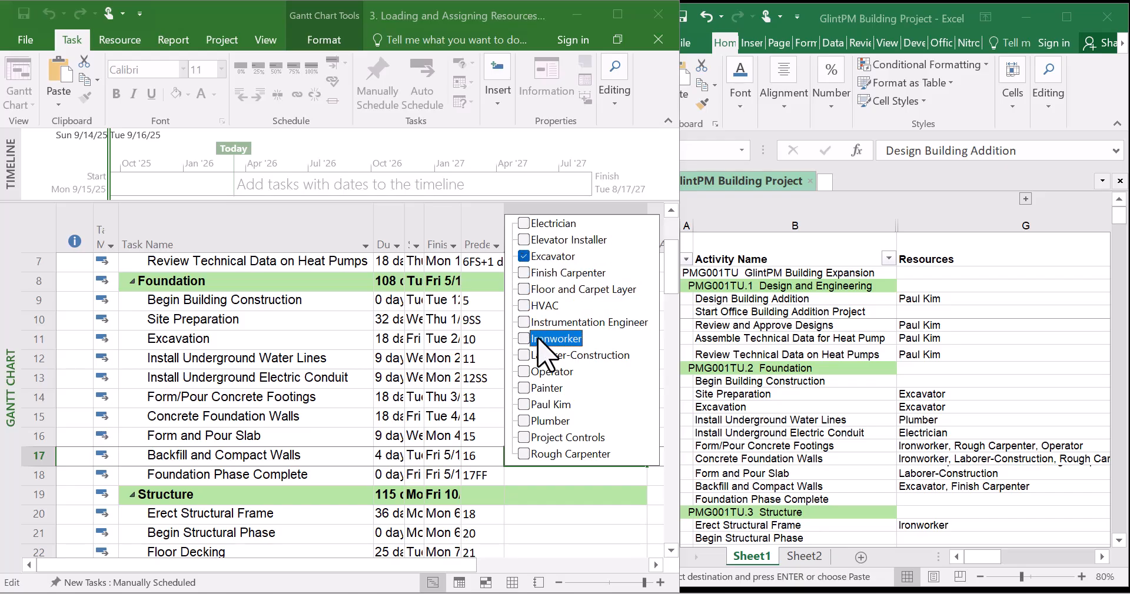
left_click(523, 273)
key("Return")
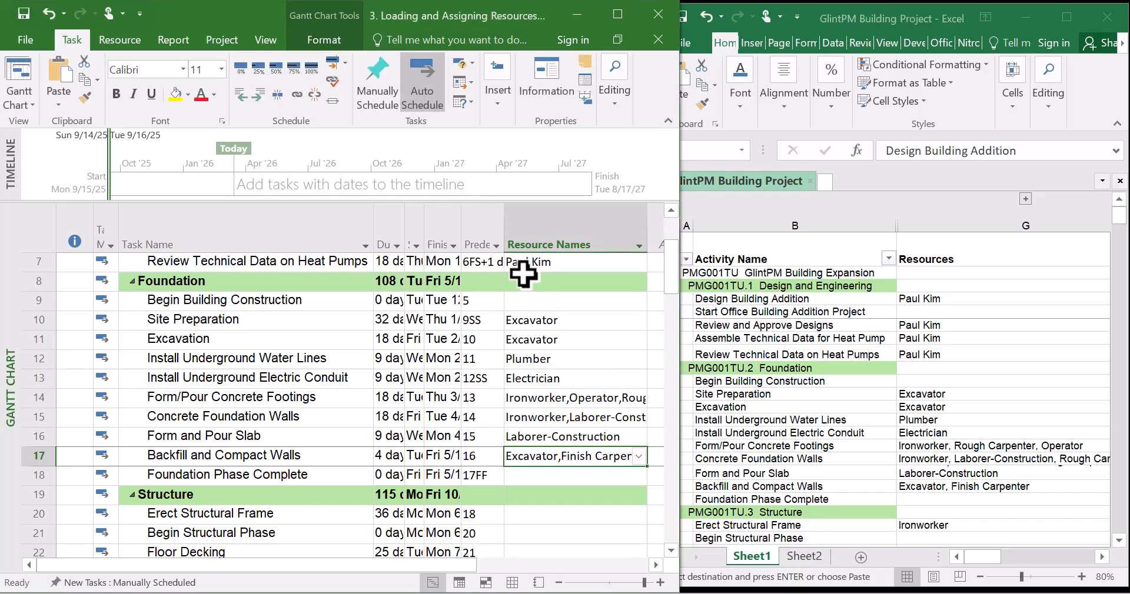
Examine the Structure phase tasks and compare them with the spreadsheet's resource assignments for that phase
left_click(588, 412)
scroll(588, 409, "down", 2)
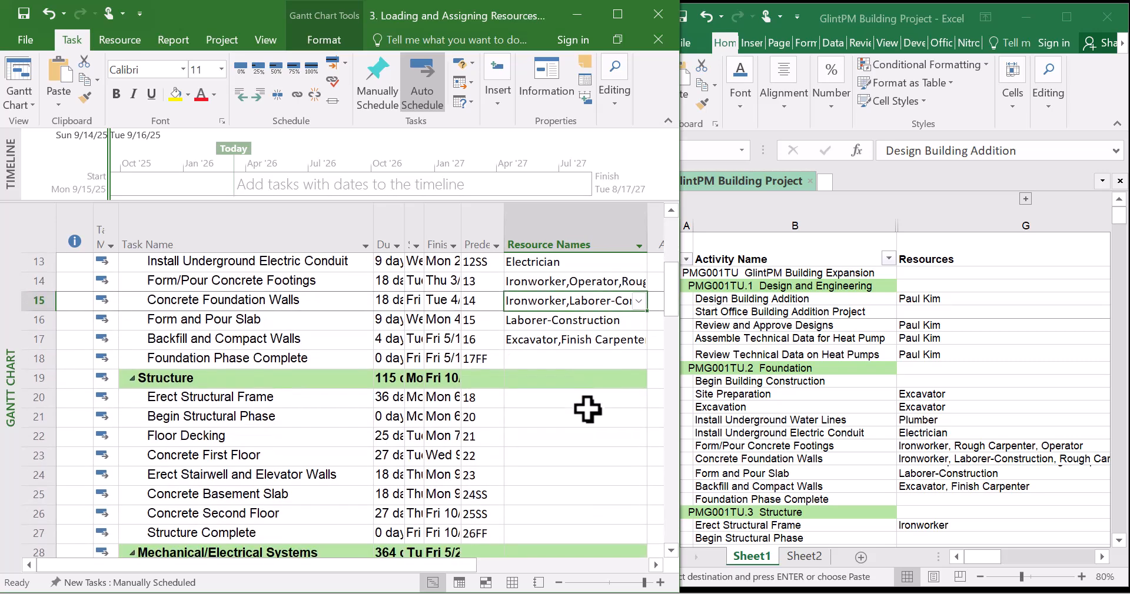
scroll(588, 410, "down", 1)
left_click(546, 352)
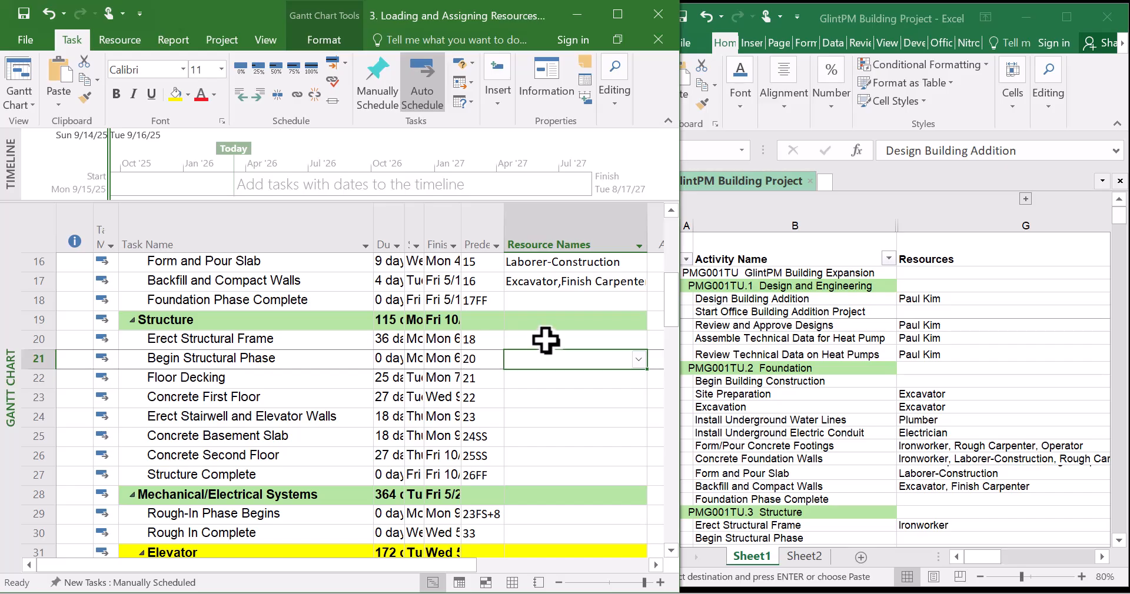
left_click(546, 340)
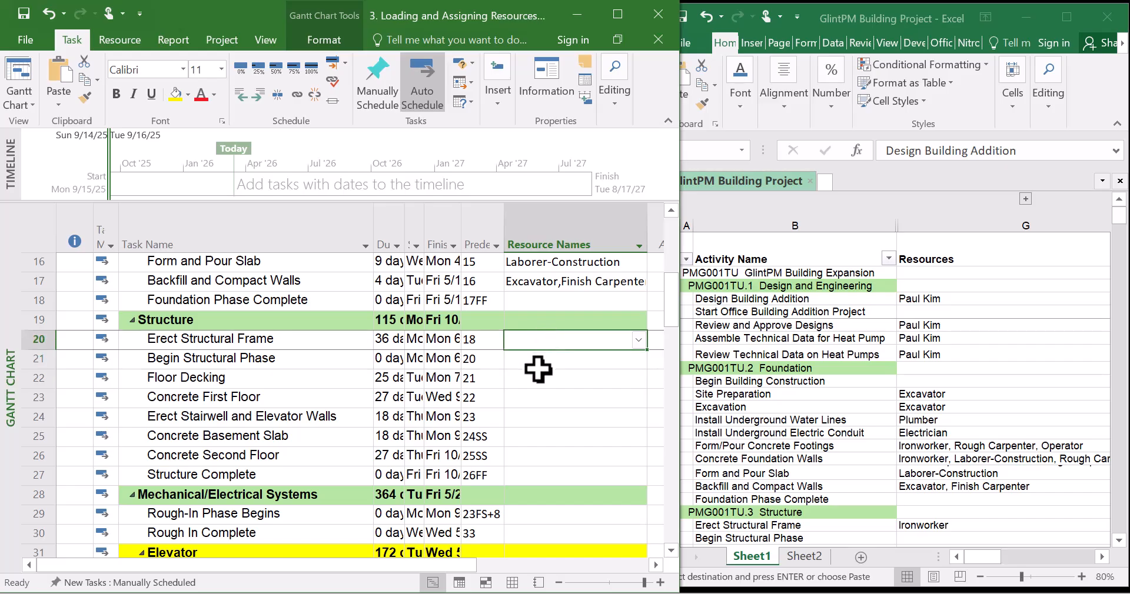
left_click(545, 362)
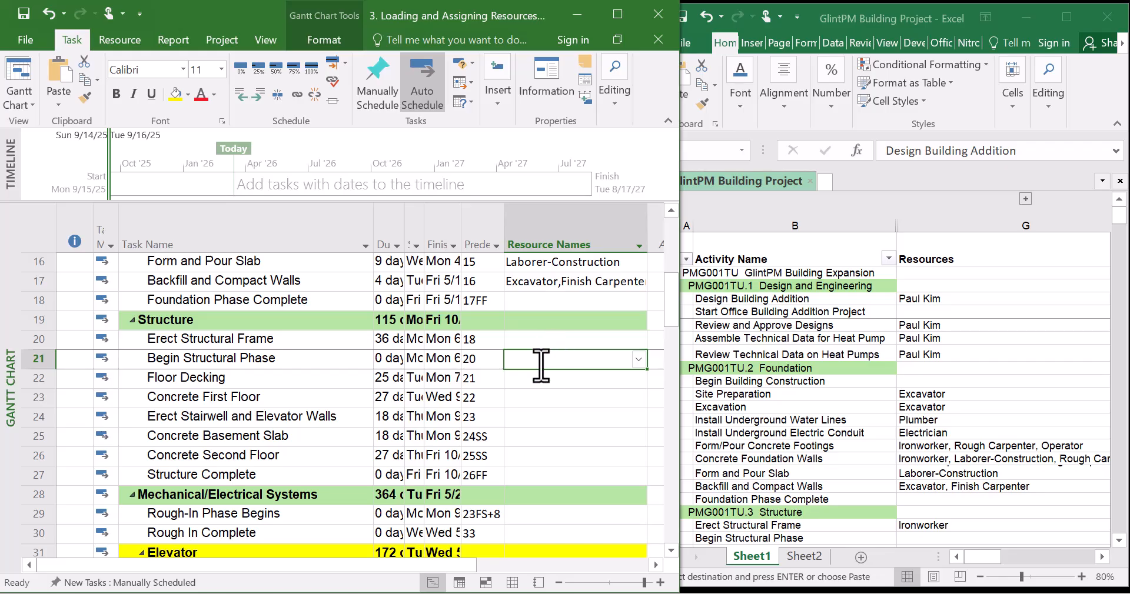
left_click(549, 336)
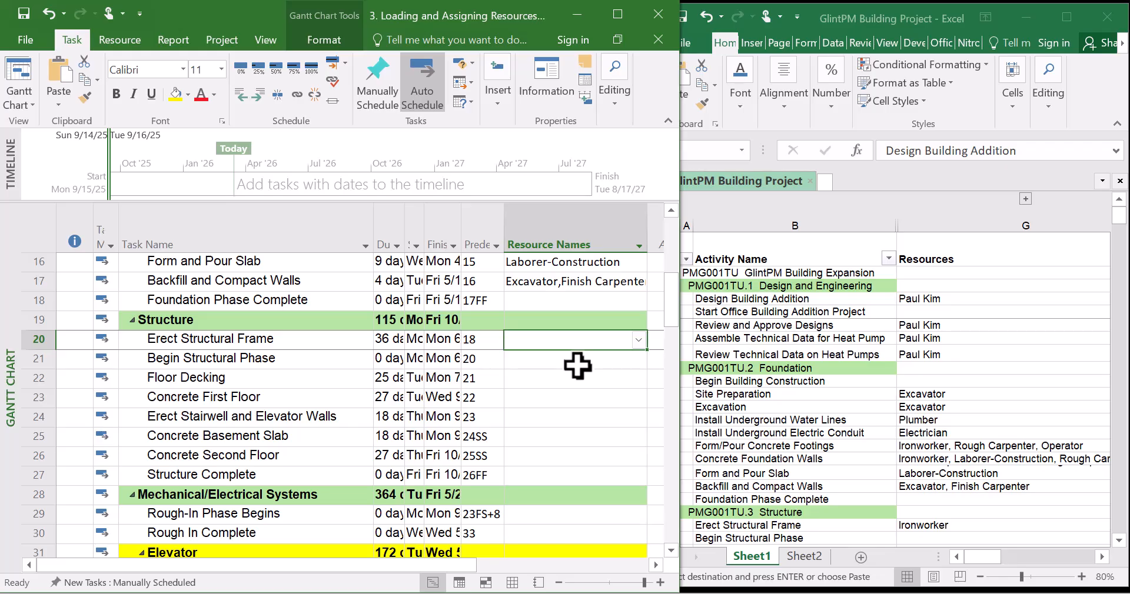
left_click(557, 399)
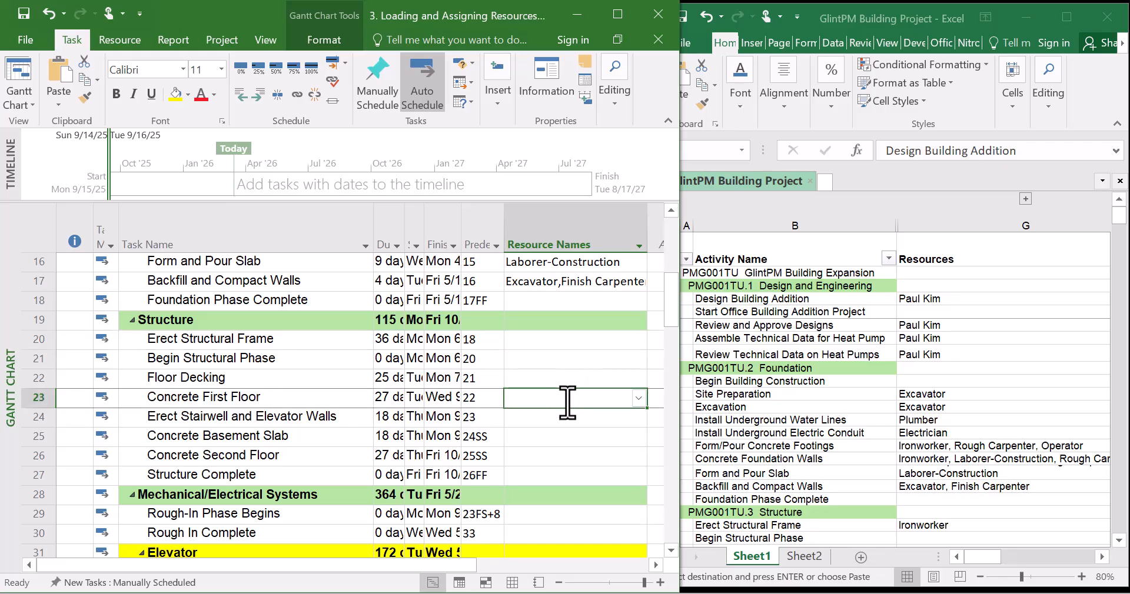
left_click(573, 416)
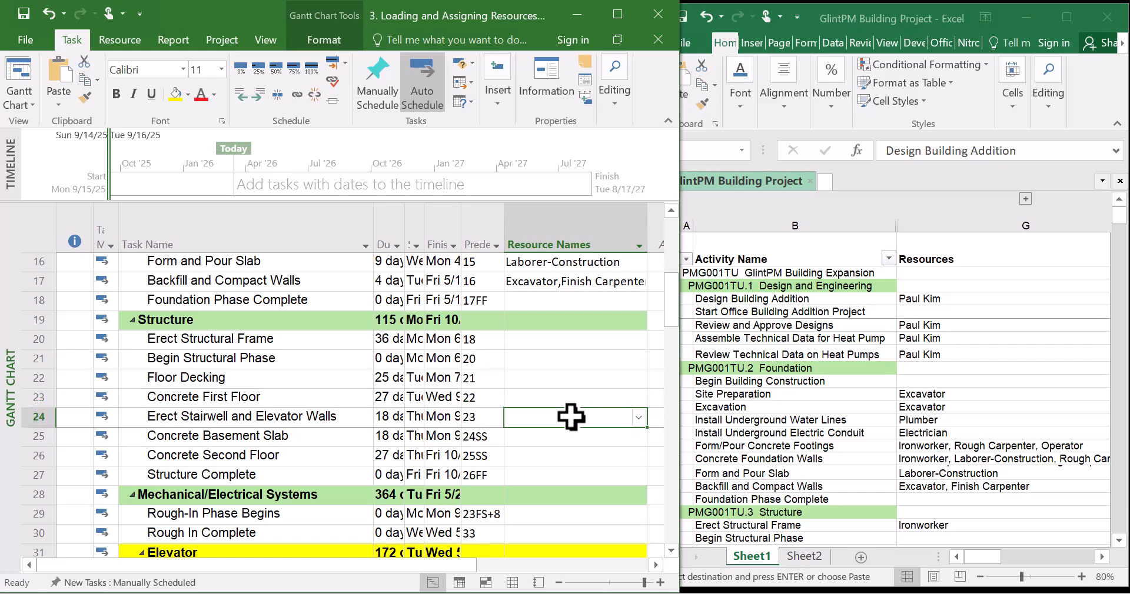
left_click(765, 400)
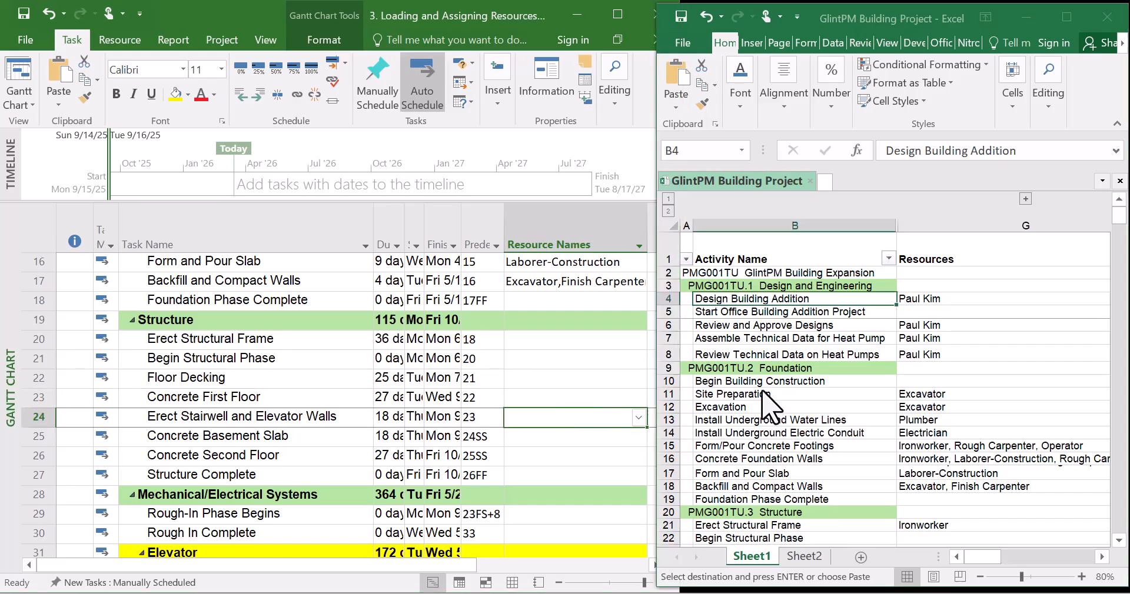
left_click(761, 406)
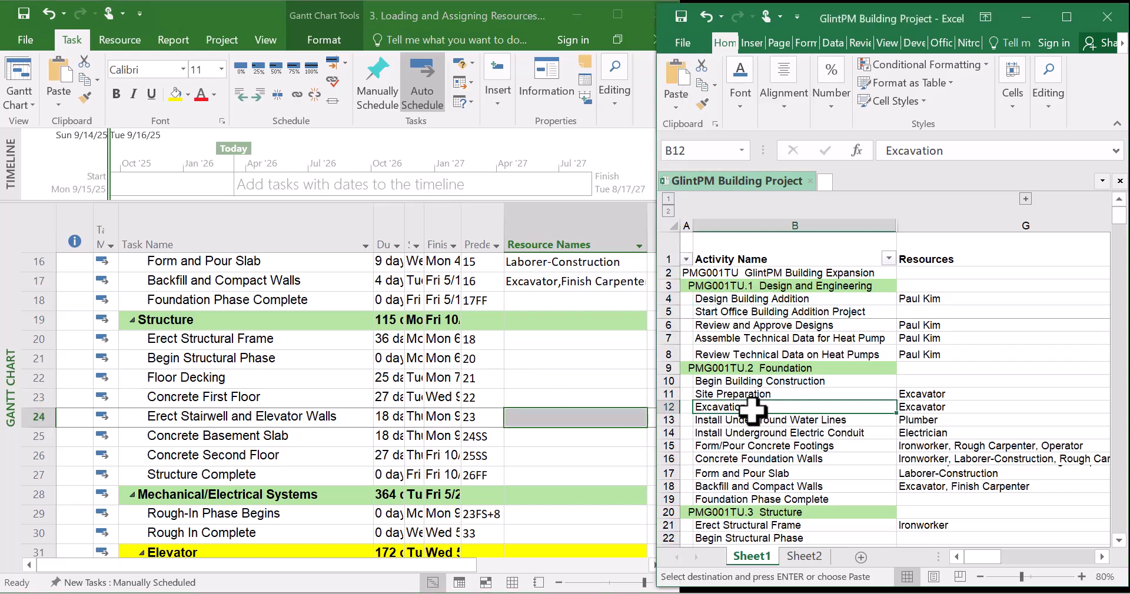
left_click(557, 385)
left_click(571, 344)
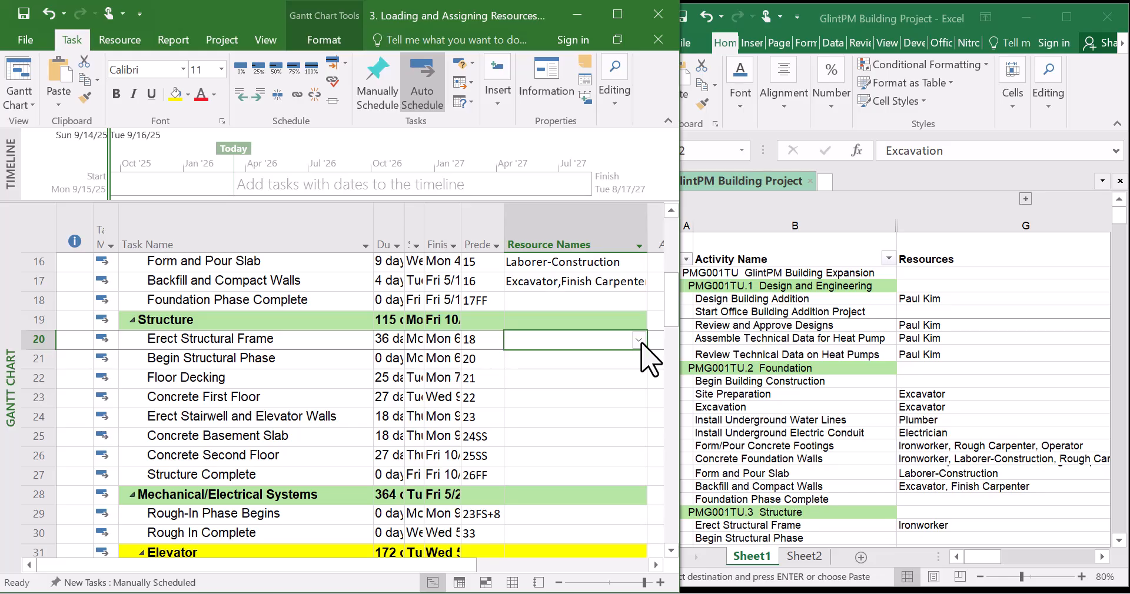
left_click(590, 376)
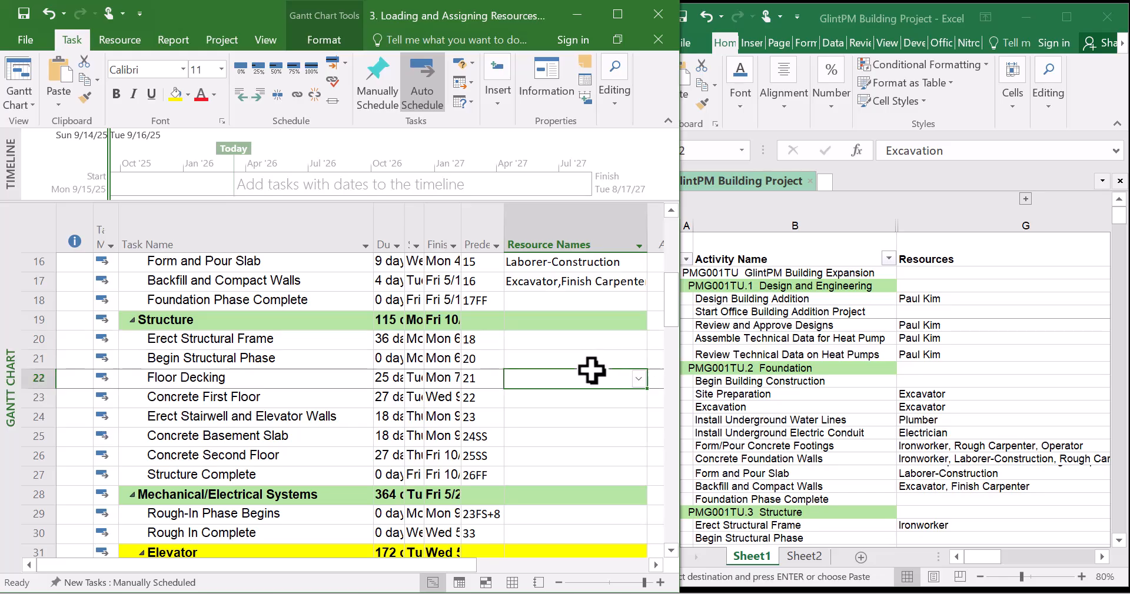
left_click(587, 357)
left_click(588, 344)
left_click(585, 361)
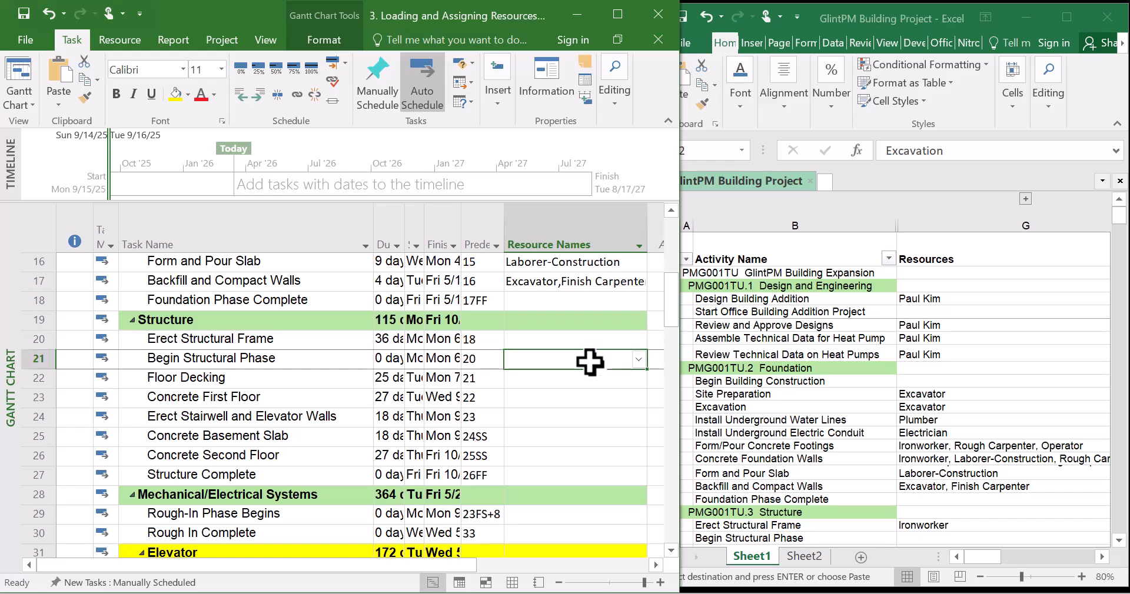
left_click(594, 379)
left_click(627, 356)
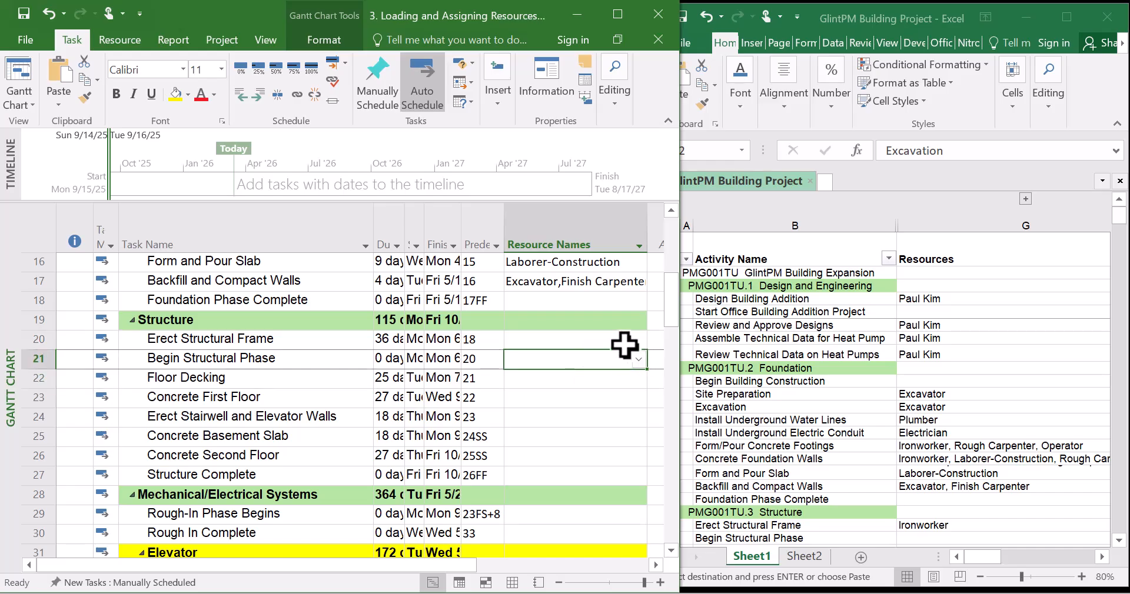
left_click(626, 343)
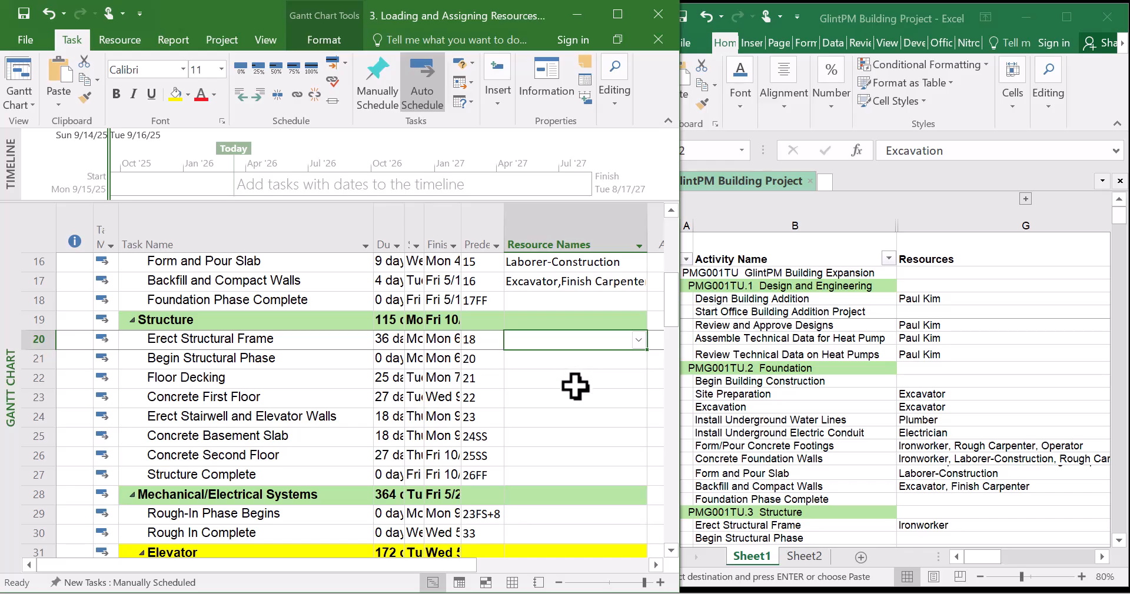
left_click(815, 465)
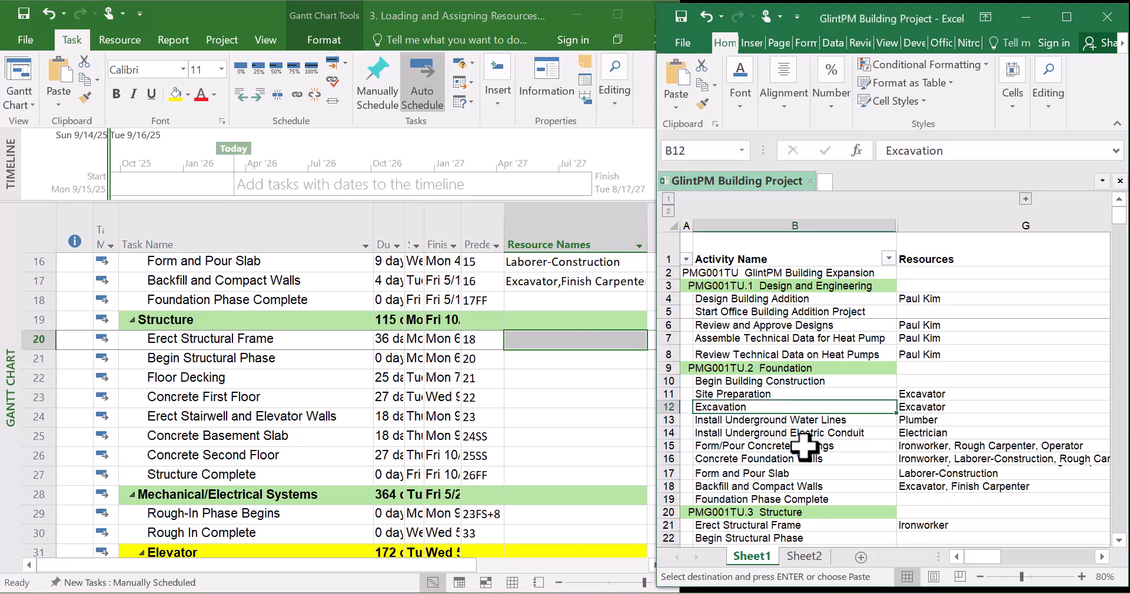
scroll(805, 447, "down", 4)
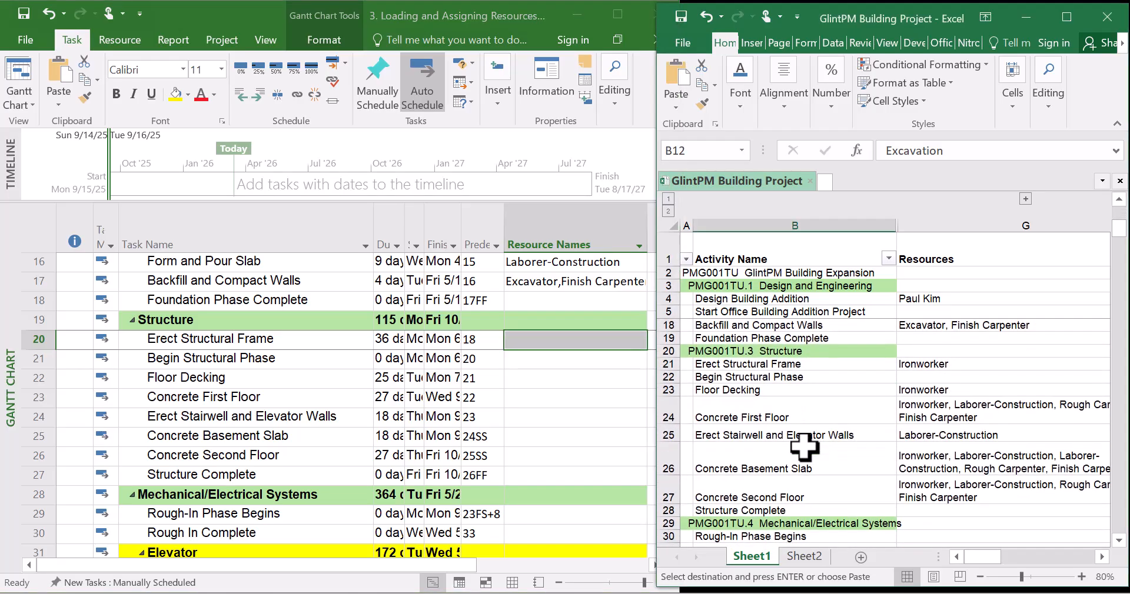
Assign Ironworker to Erect Structural Frame
left_click(501, 377)
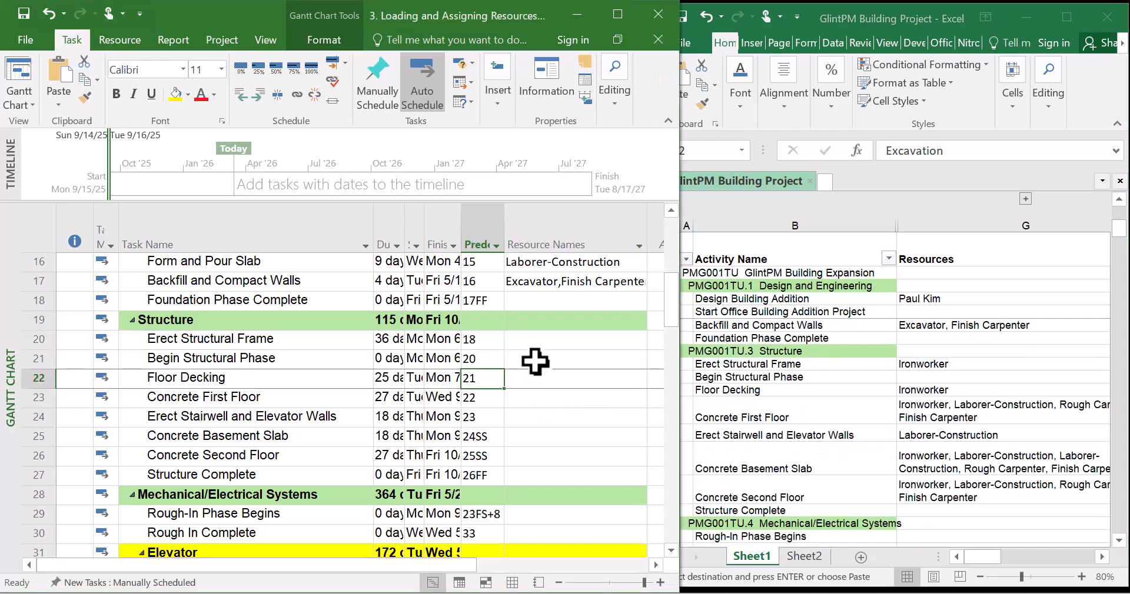
left_click(561, 340)
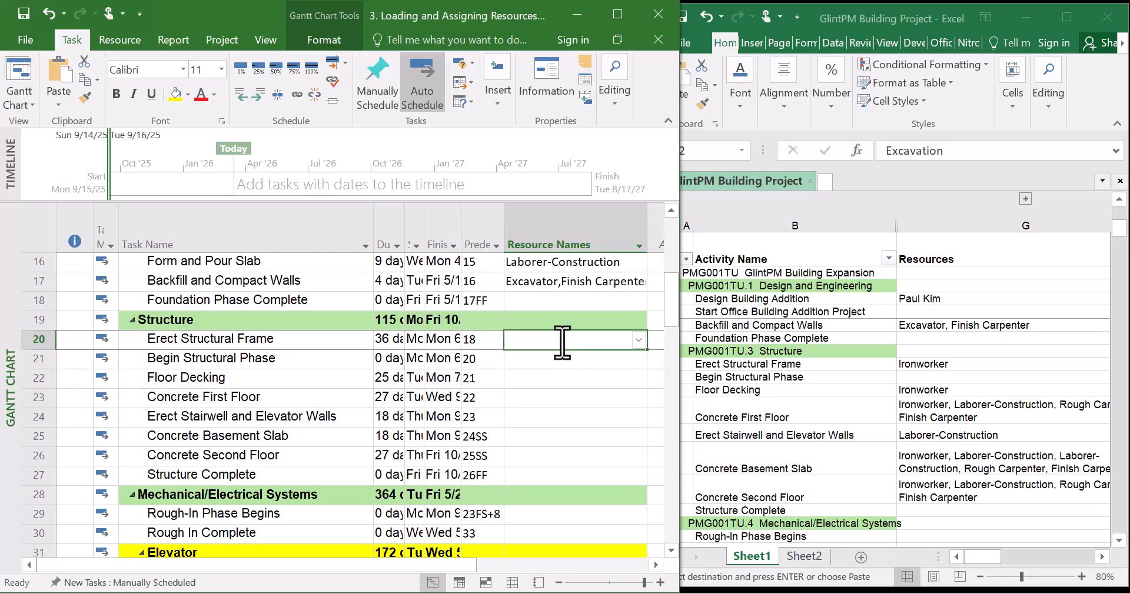
left_click(640, 341)
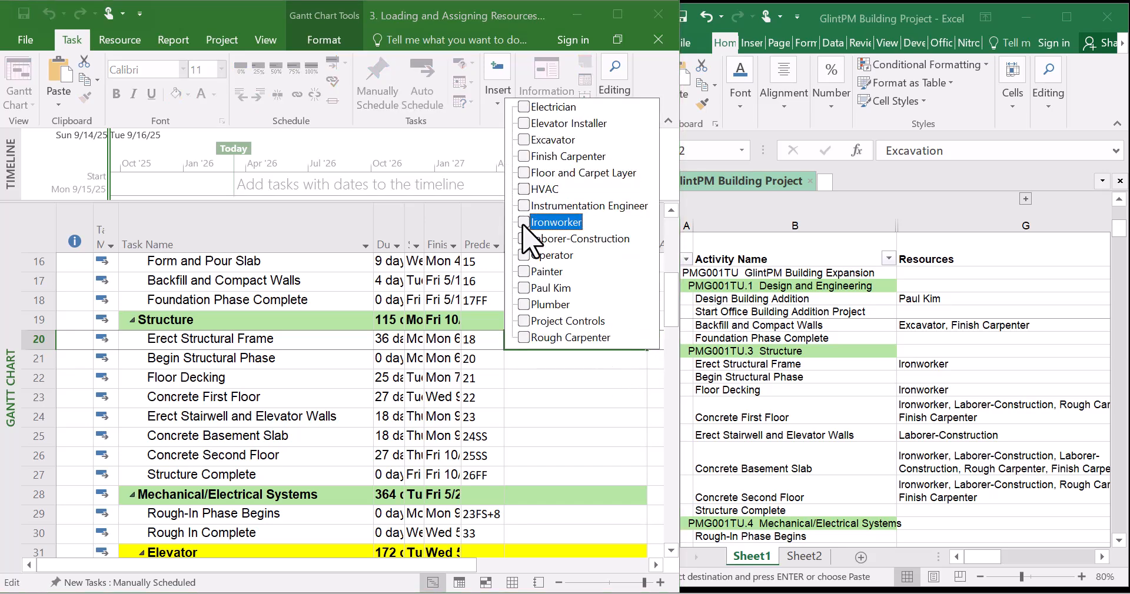
key("Return")
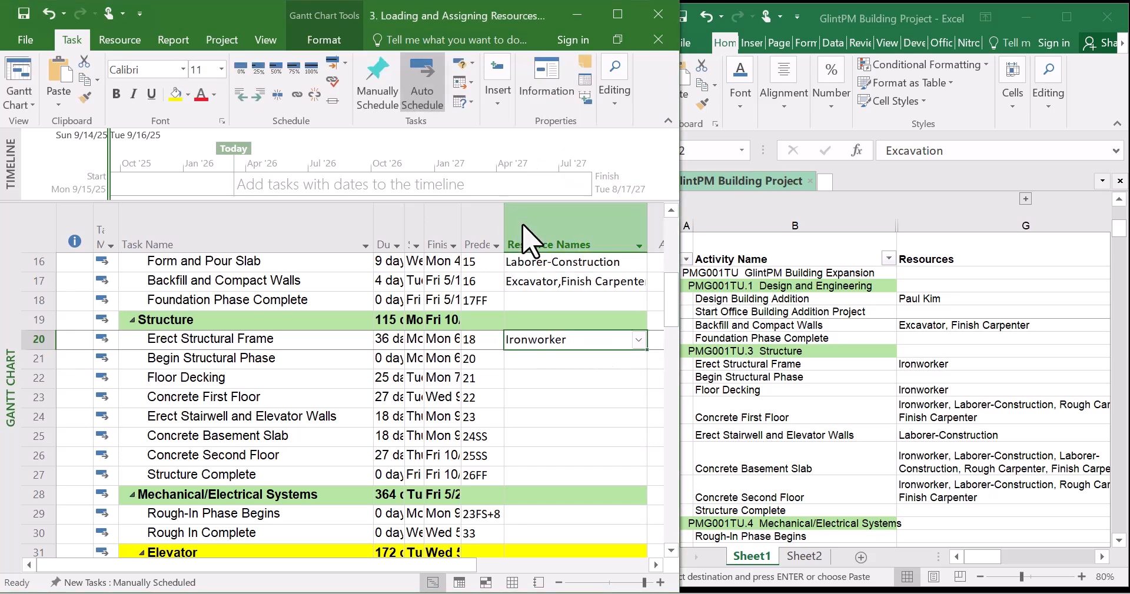
Assign Ironworker to Floor Decking
left_click(568, 378)
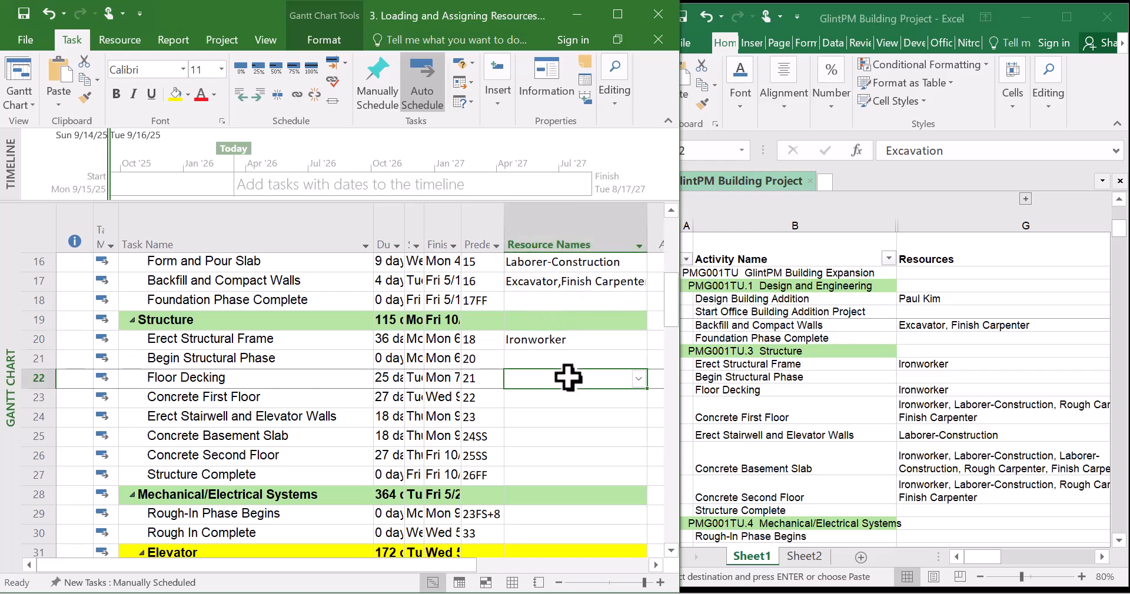
left_click(638, 379)
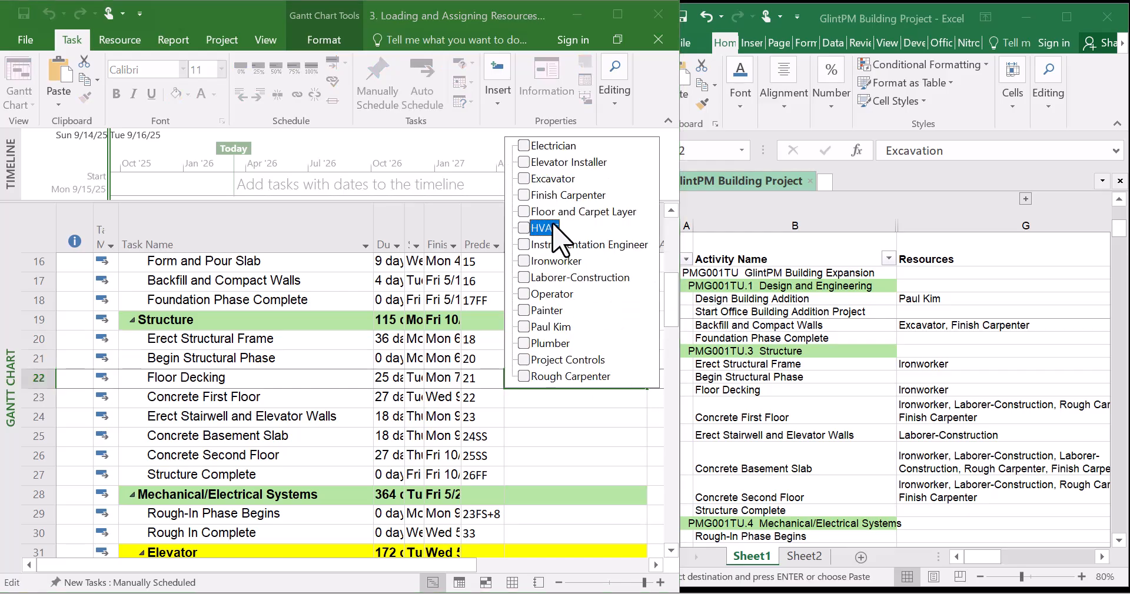
left_click(524, 261)
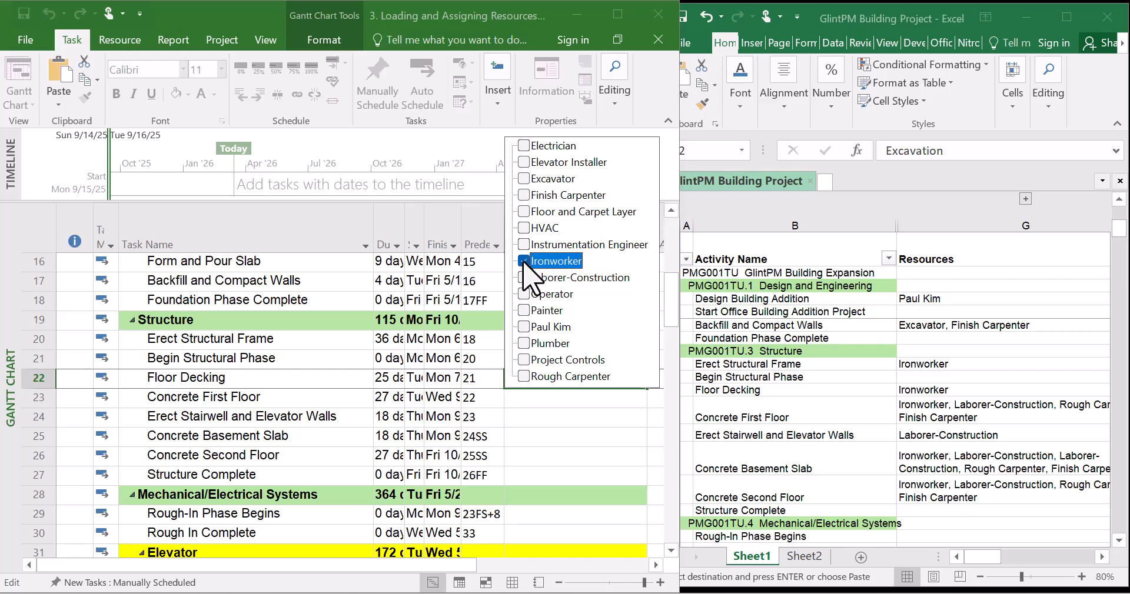
key("Return")
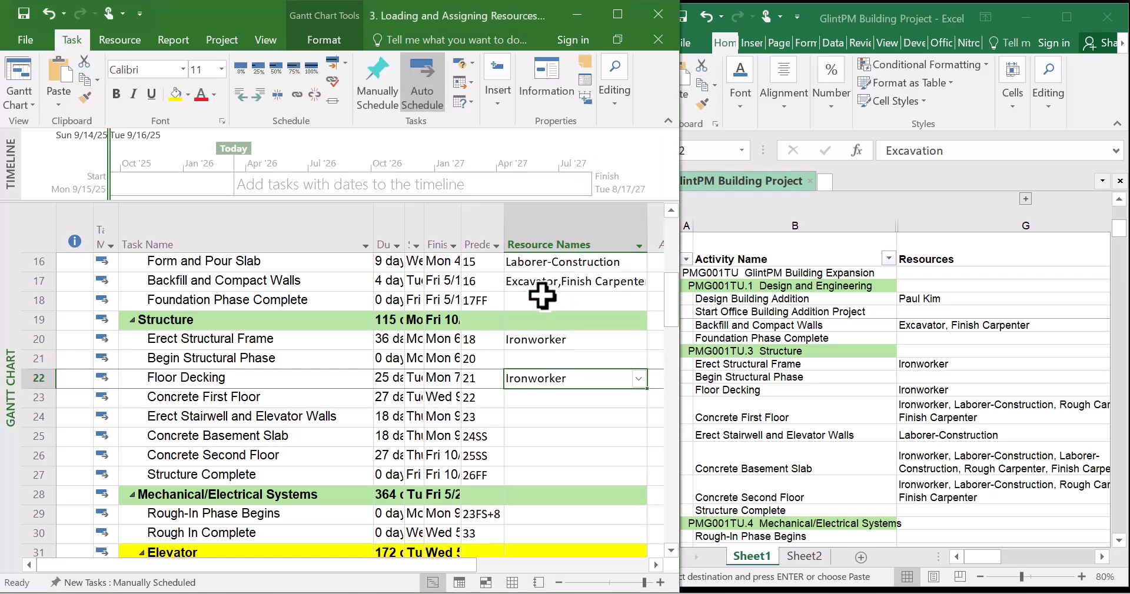
Assign Rough Carpenter, Laborer-Construction, Ironworker and Finish Carpenter to Concrete First Floor
left_click(630, 398)
left_click(638, 399)
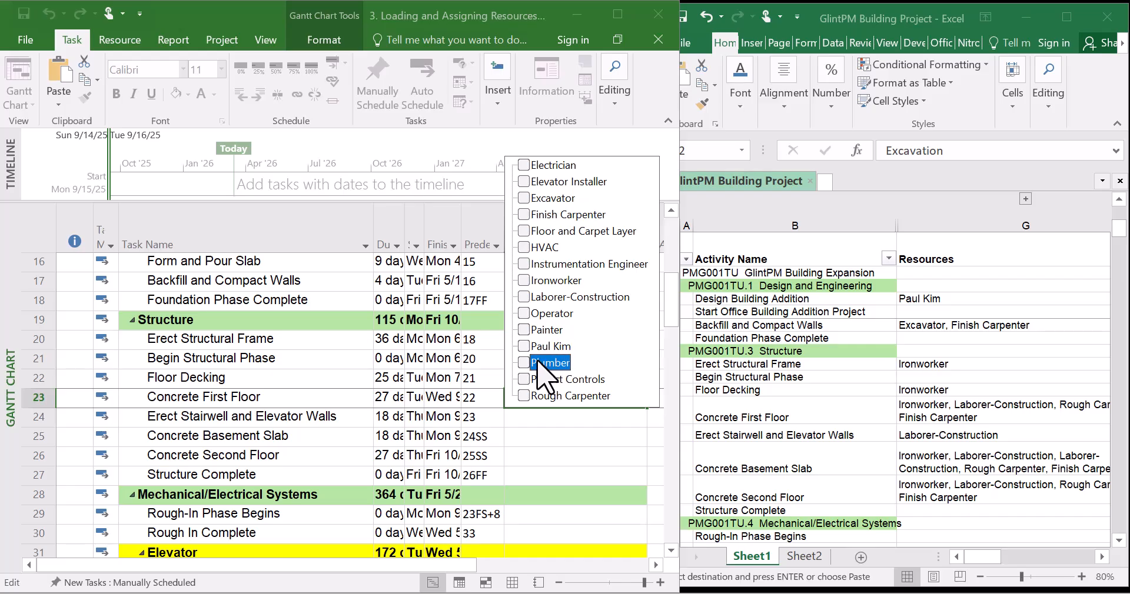
left_click(523, 397)
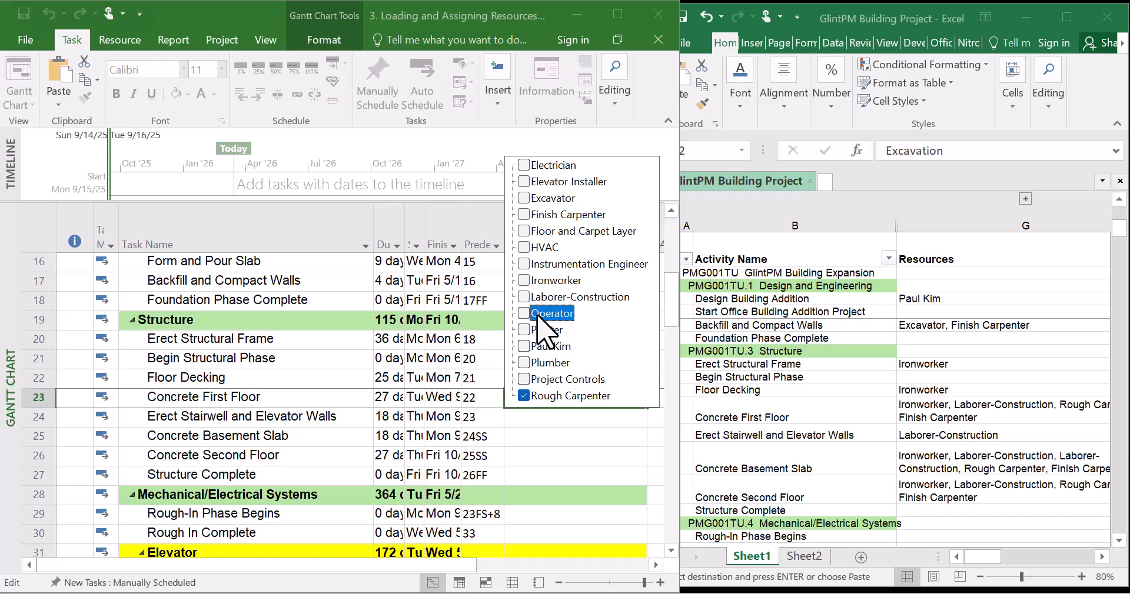
left_click(523, 297)
left_click(527, 283)
key("Return")
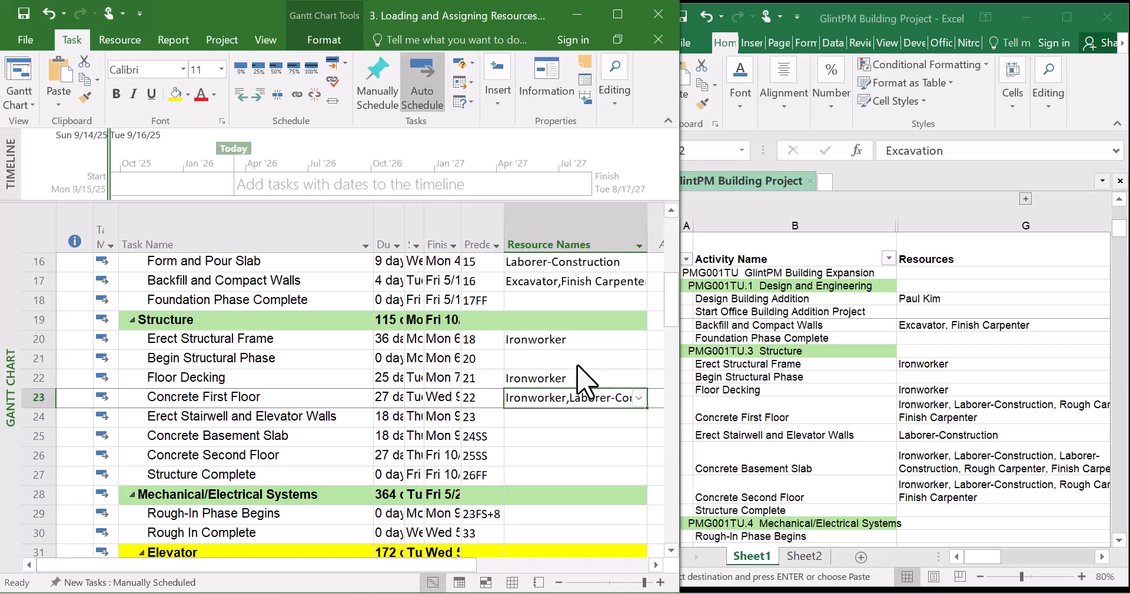
left_click(638, 398)
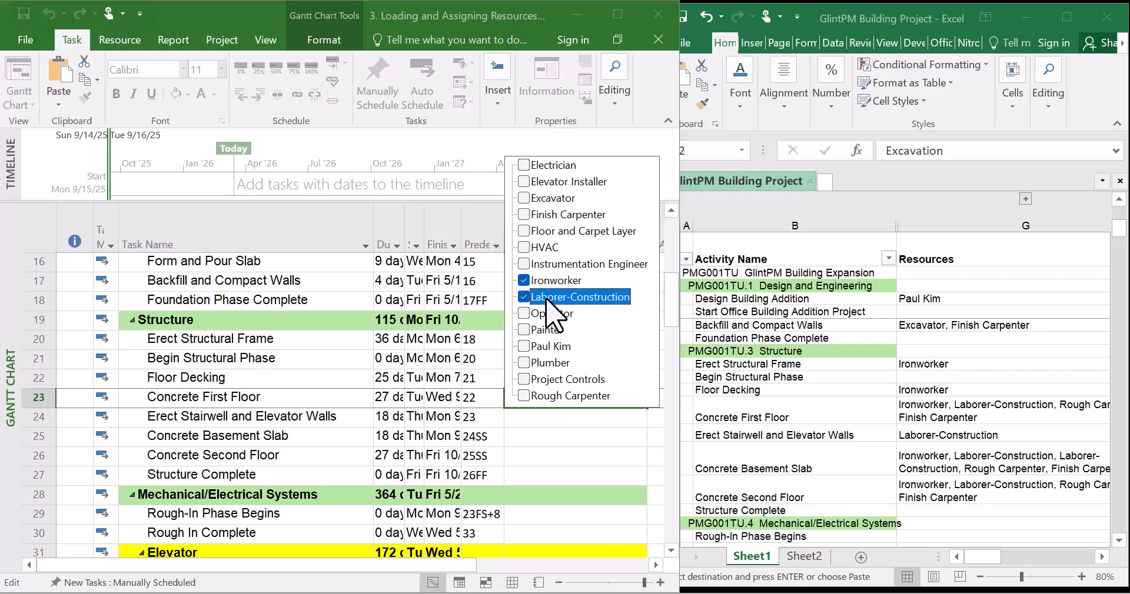
left_click(536, 217)
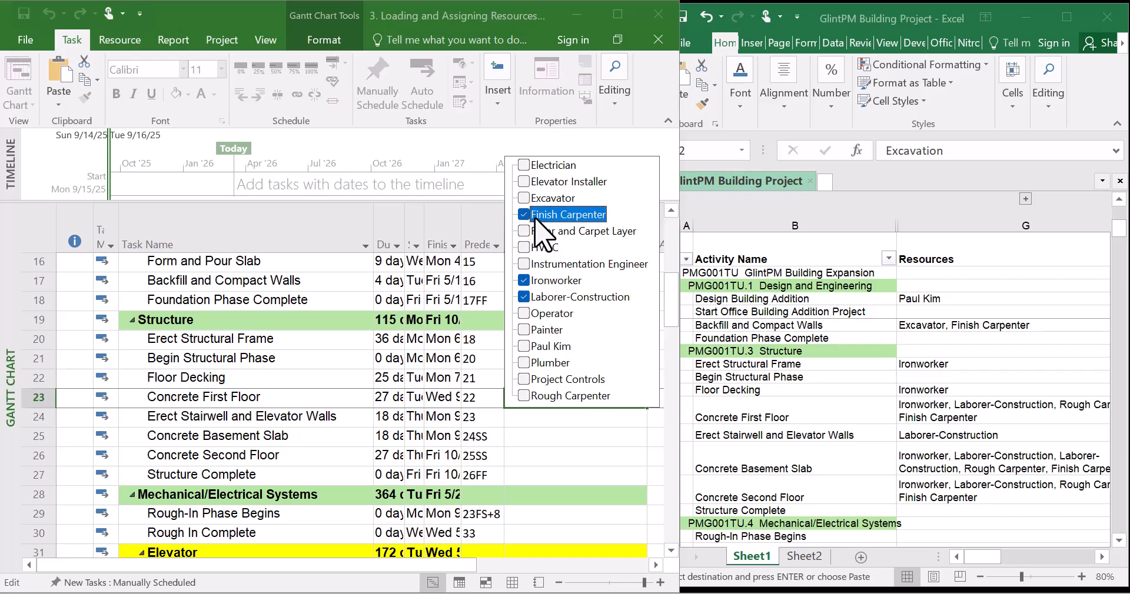
key("Return")
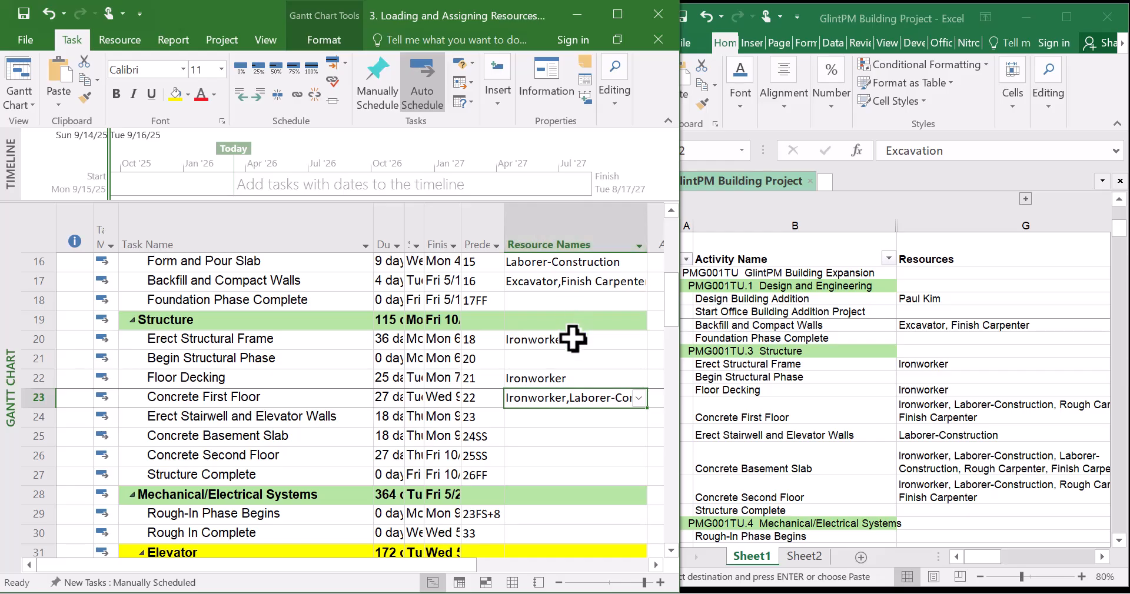
Assign Laborer-Construction to Erect Stairwell and Elevator Walls
left_click(549, 419)
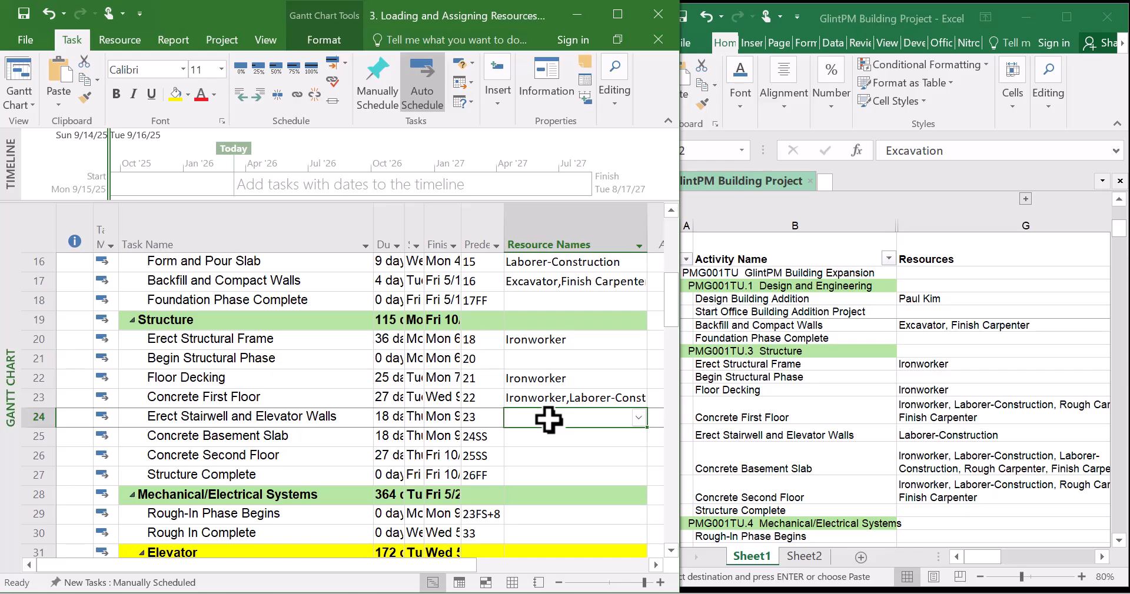
left_click(642, 422)
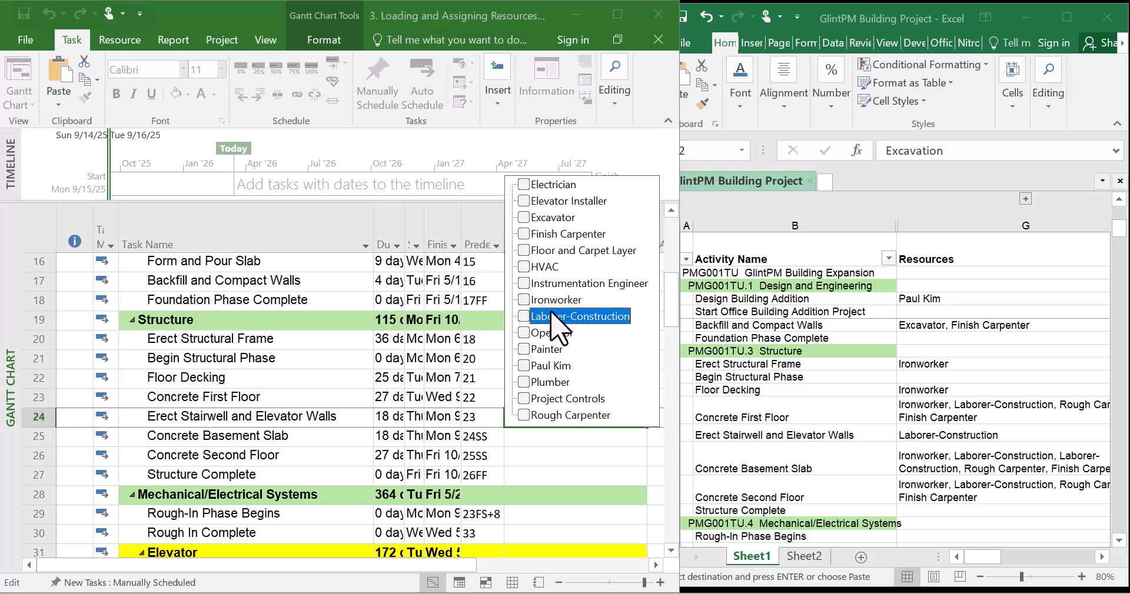
key("Return")
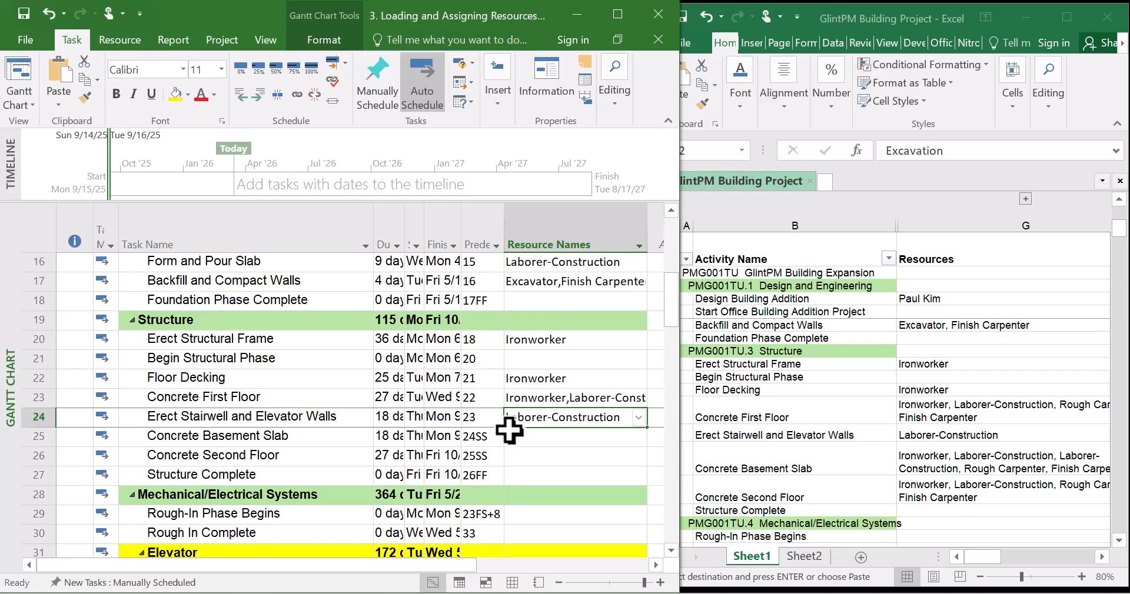
Copy Concrete First Floor's resource names into Concrete Basement Slab
left_click(535, 449)
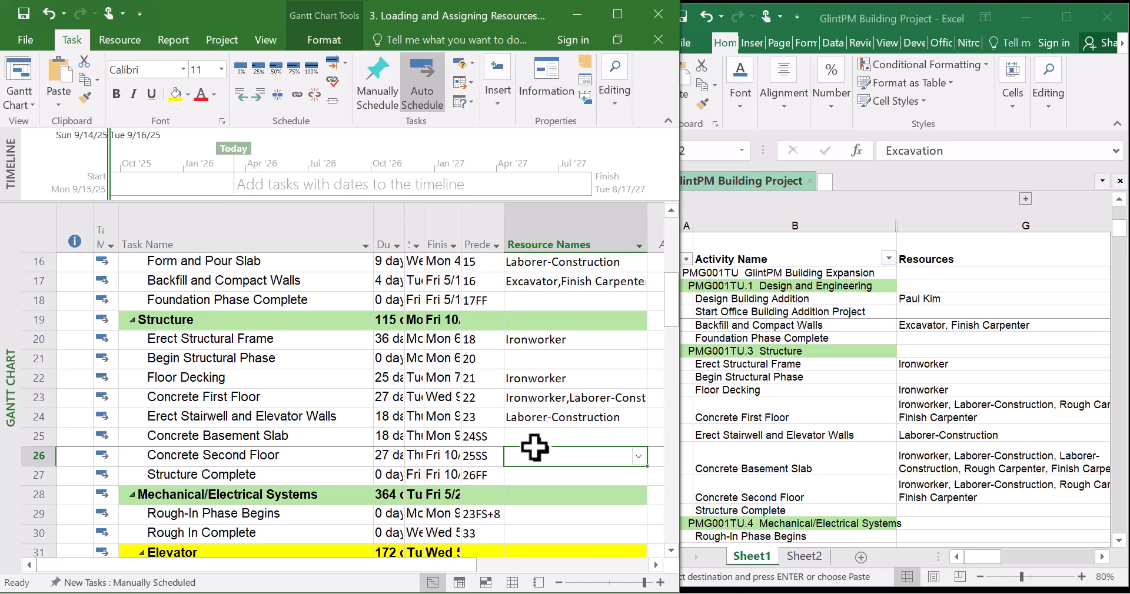
left_click(550, 399)
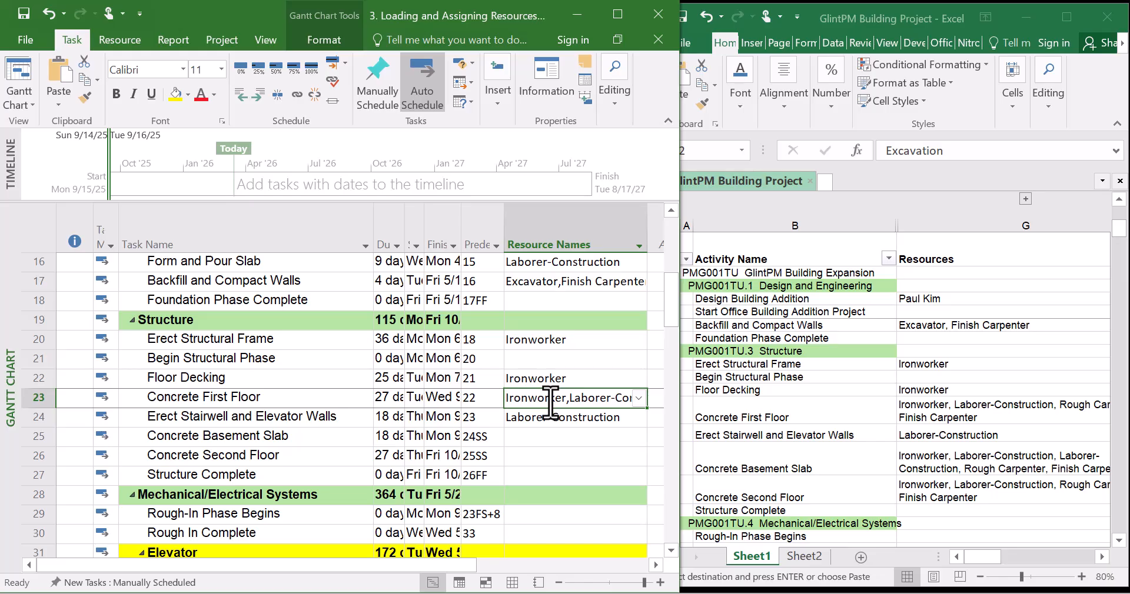
left_click(537, 437)
key("ctrl+v")
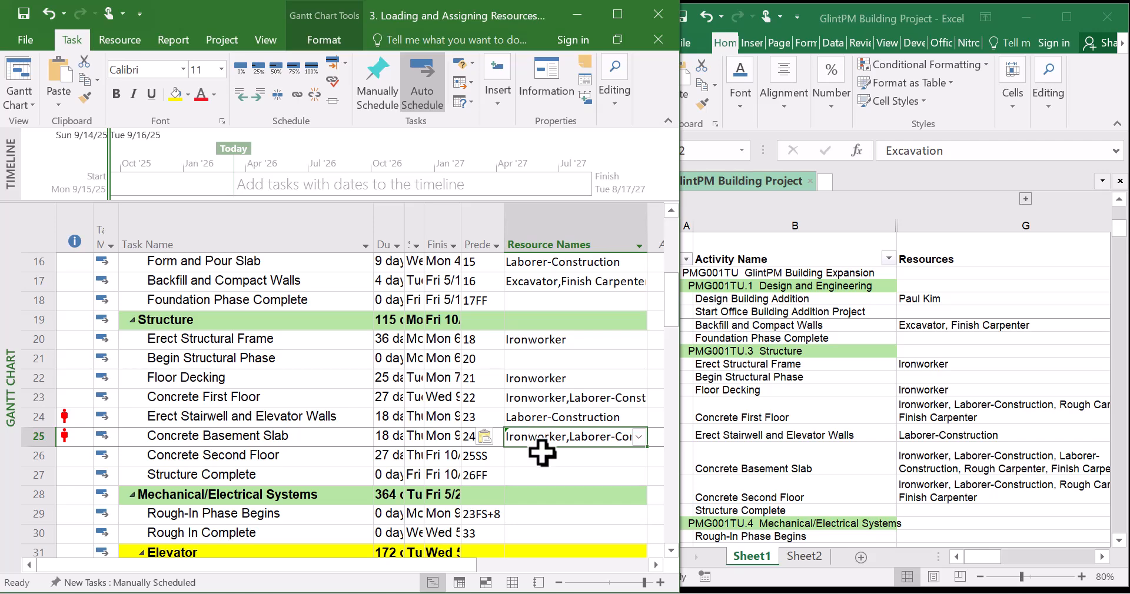
left_click(542, 455)
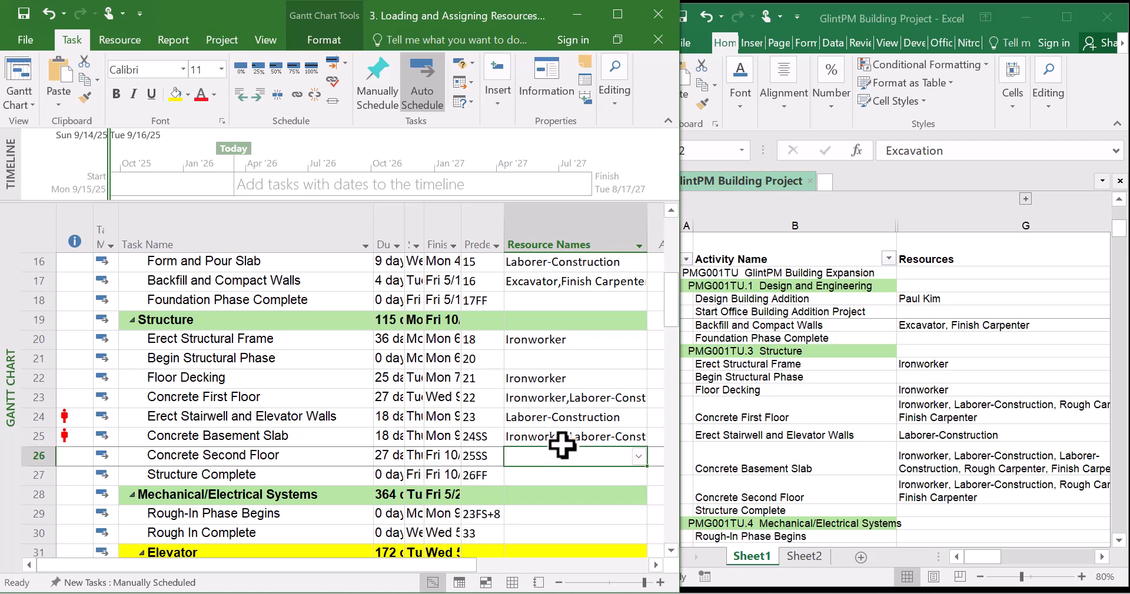
left_click(586, 437)
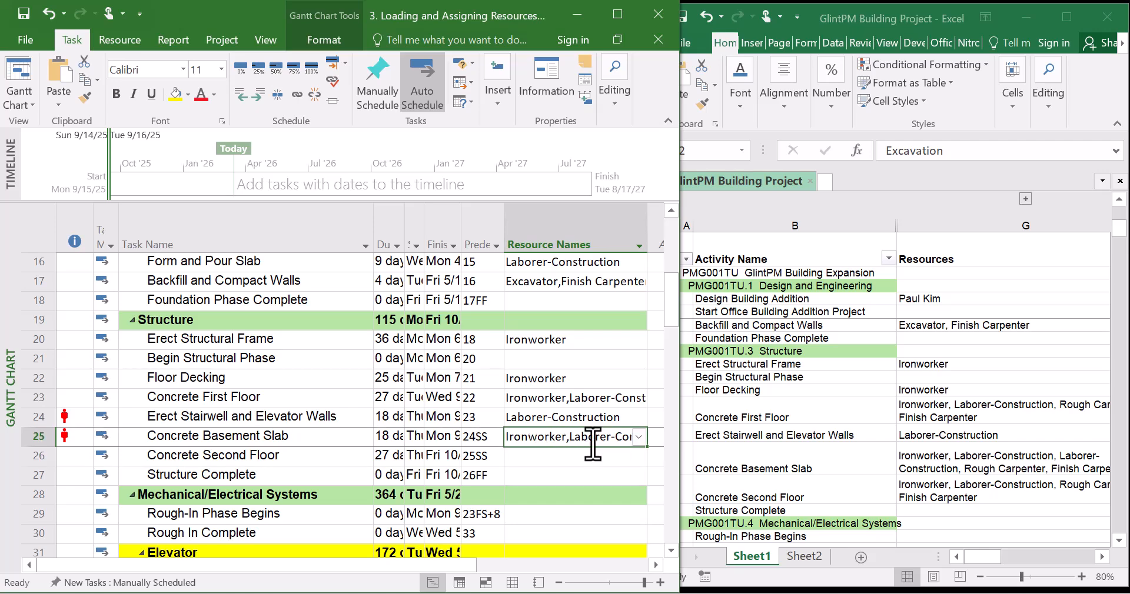
left_click(626, 438)
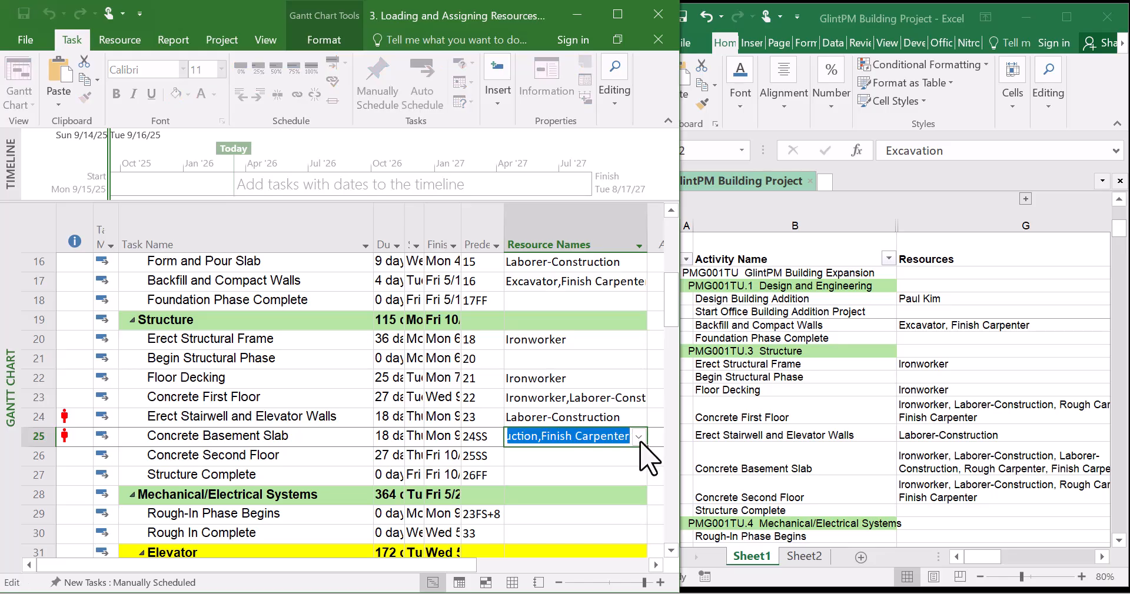
left_click(640, 438)
Paste the same resource names into Concrete Second Floor
left_click(583, 466)
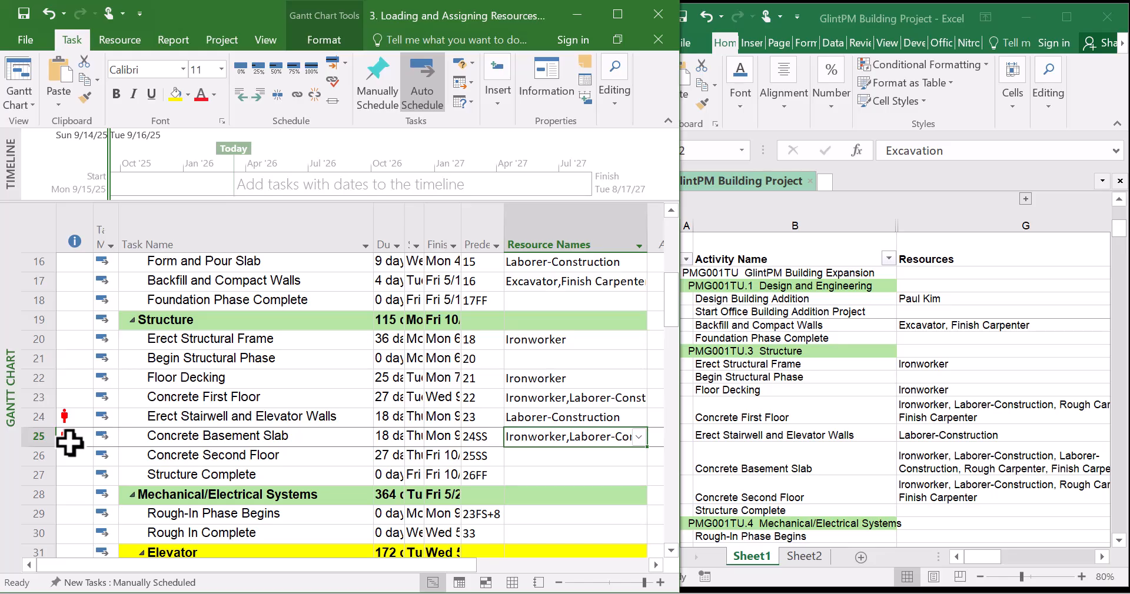
left_click(568, 463)
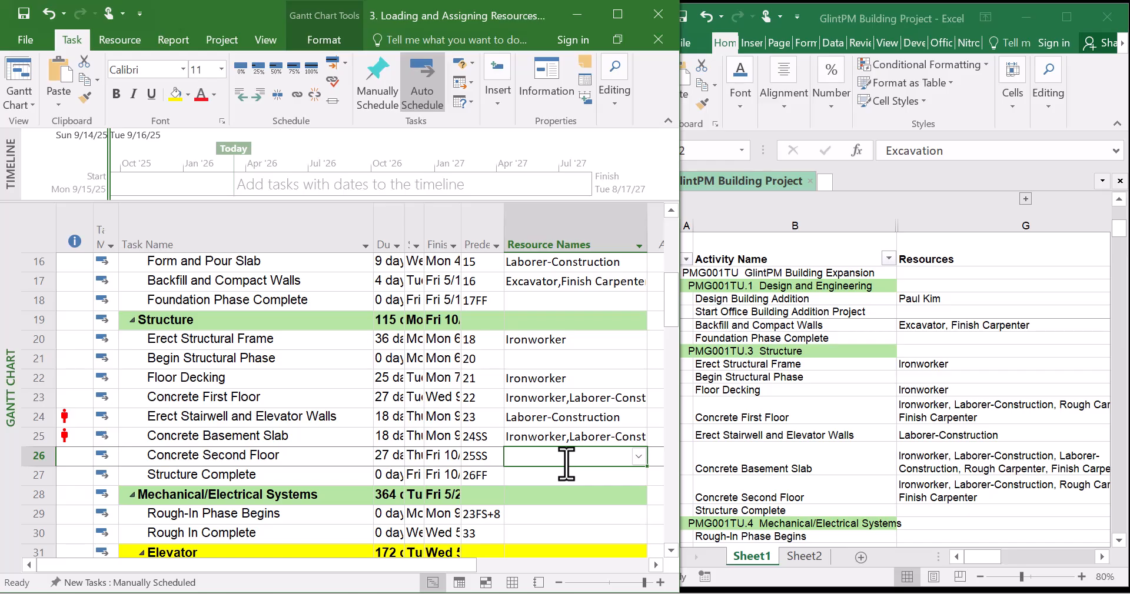
key("ctrl+v")
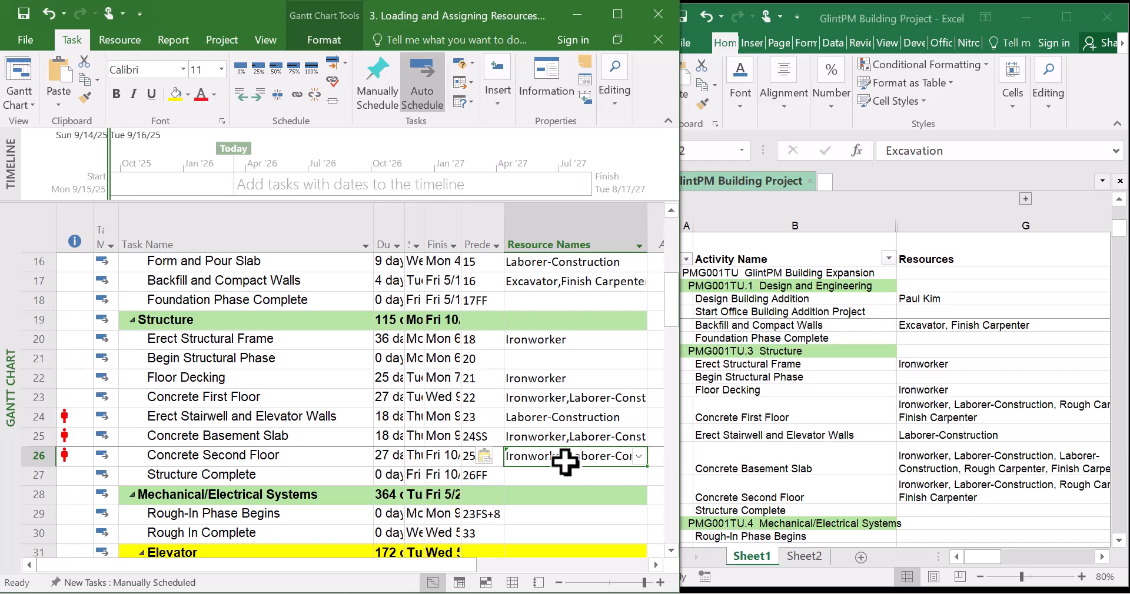
left_click(561, 474)
Assign Elevator Installer to Install Elevator Rails and Equipment and fill it down to Install Elevator Cab and Finishes
scroll(560, 472, "down", 2)
left_click(827, 468)
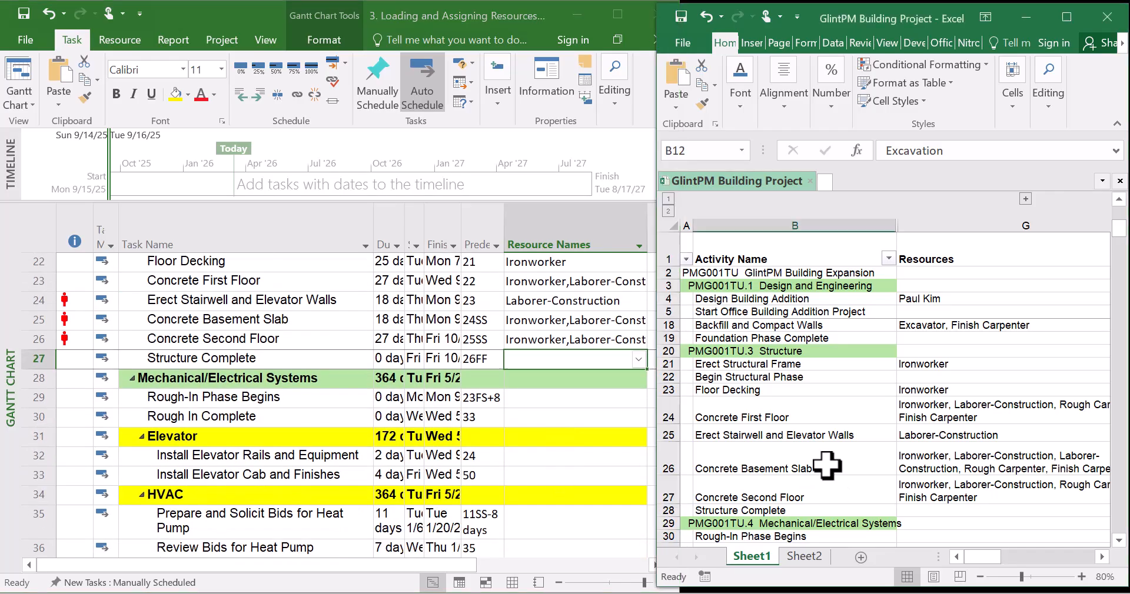
scroll(826, 465, "down", 8)
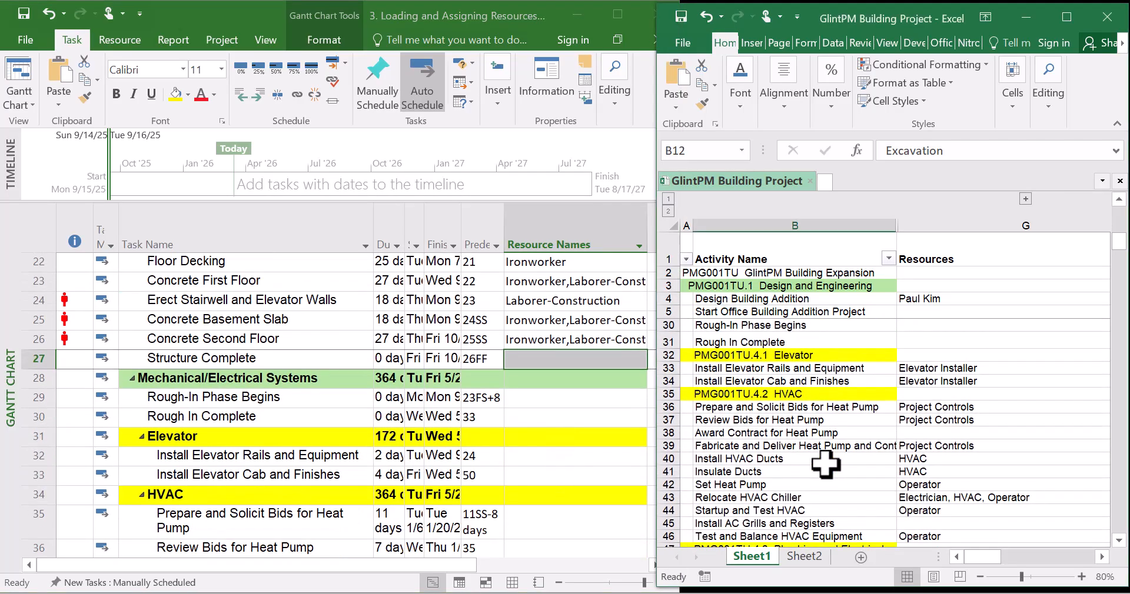
left_click(589, 458)
left_click(643, 457)
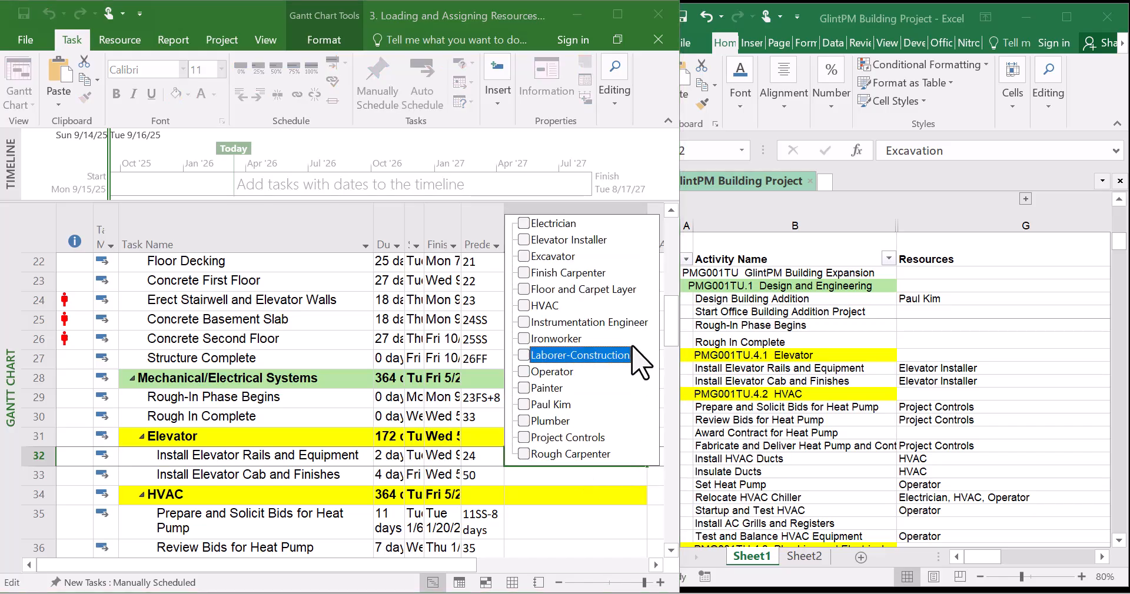
left_click(529, 245)
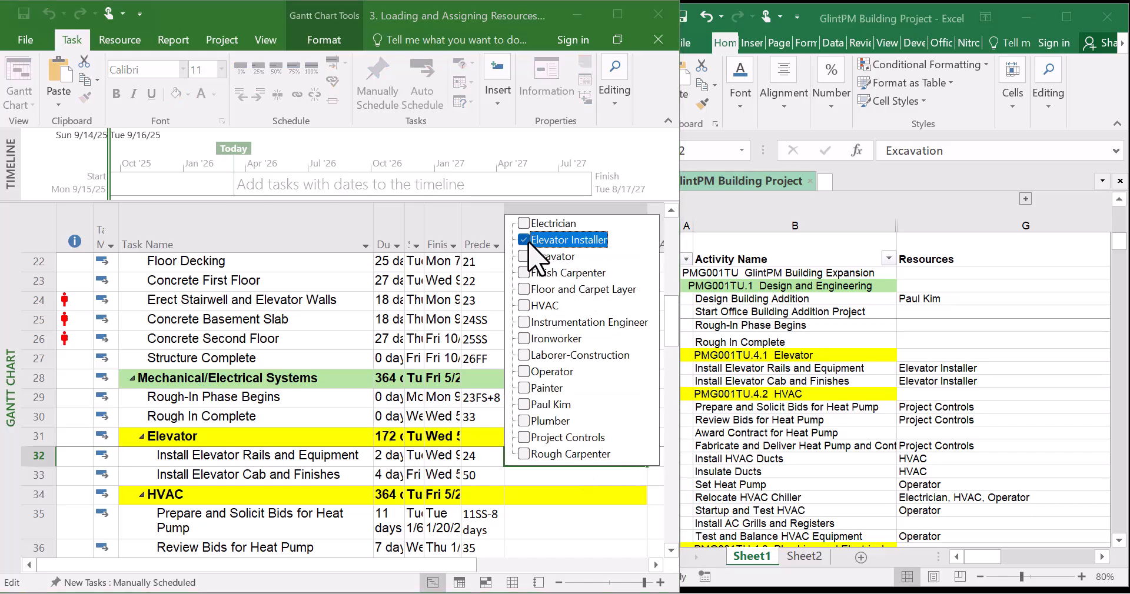
key("Return")
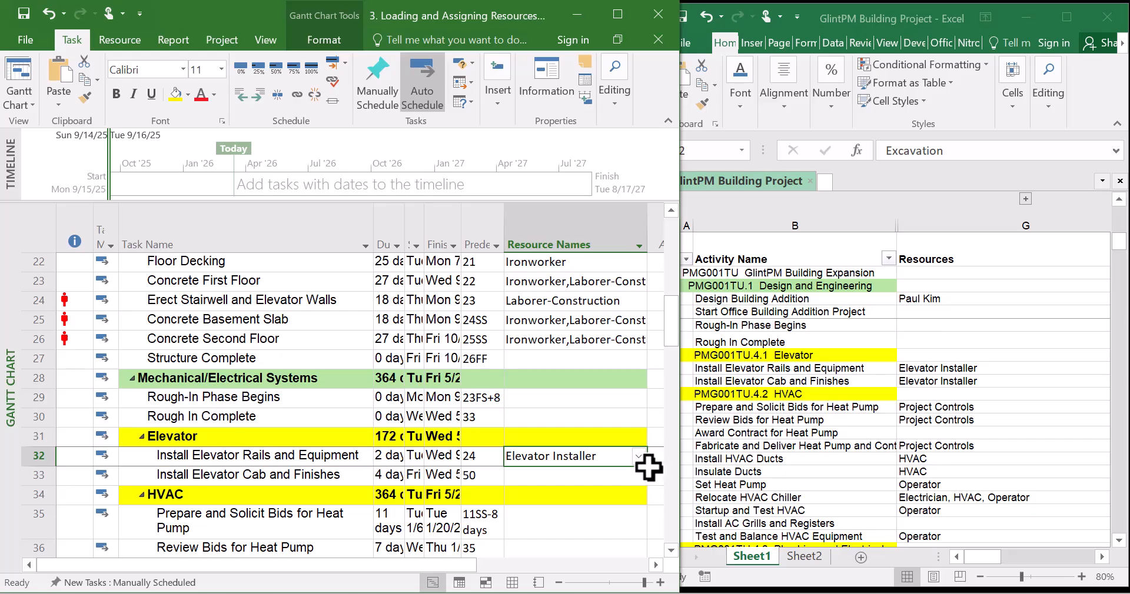
left_click_drag(649, 468, 647, 484)
Assign Project Controls to Prepare and Solicit Bids for Heat Pump and fill it down to Review Bids for Heat Pump
left_click(580, 512)
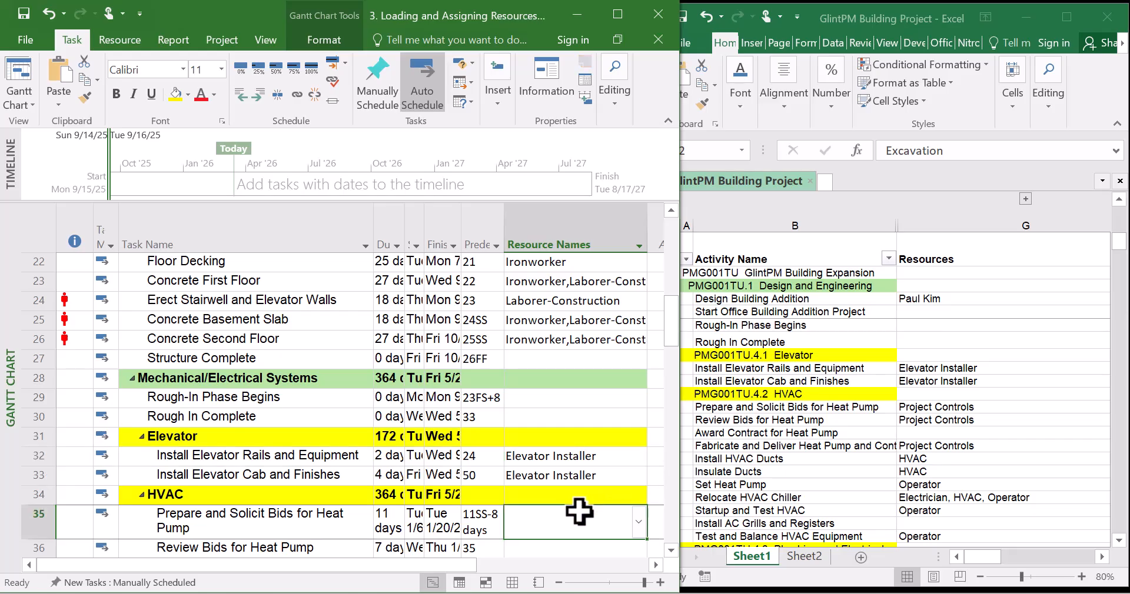
scroll(580, 512, "down", 2)
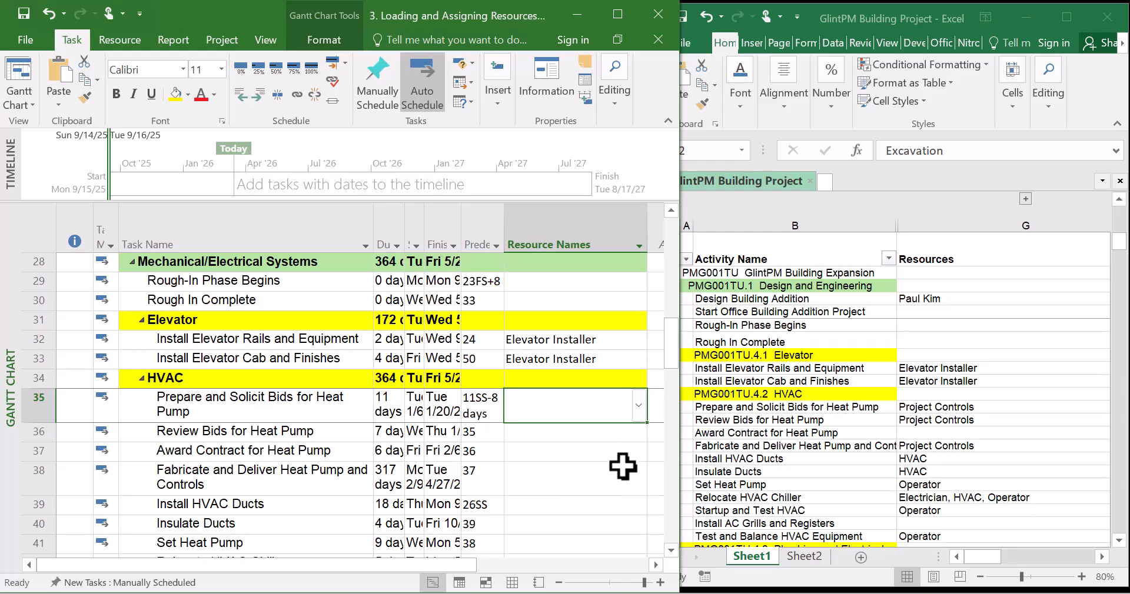
left_click(639, 405)
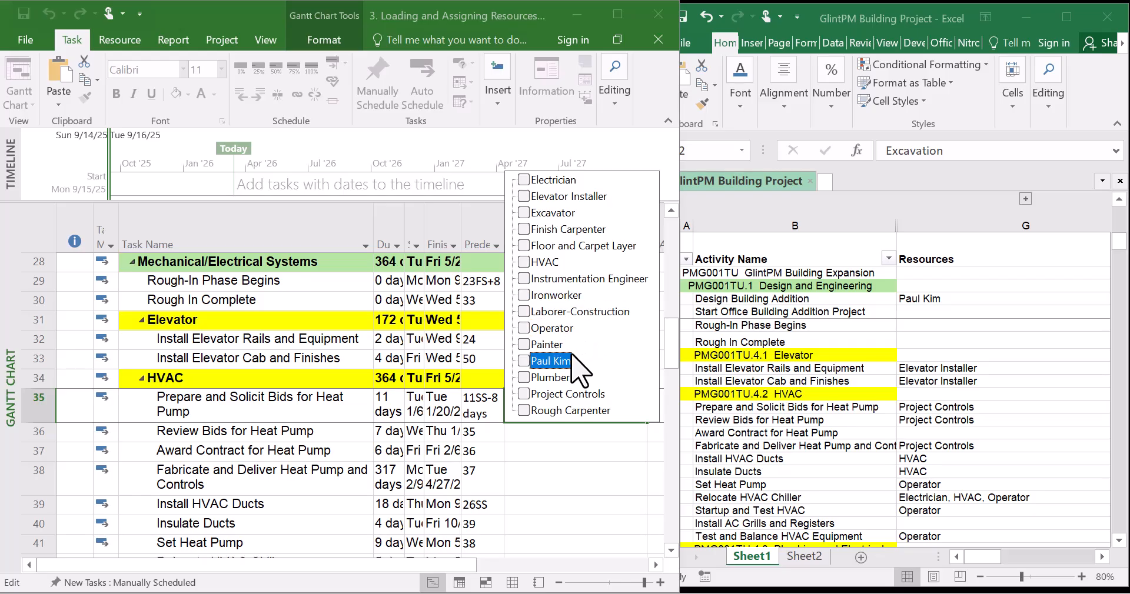
left_click(525, 395)
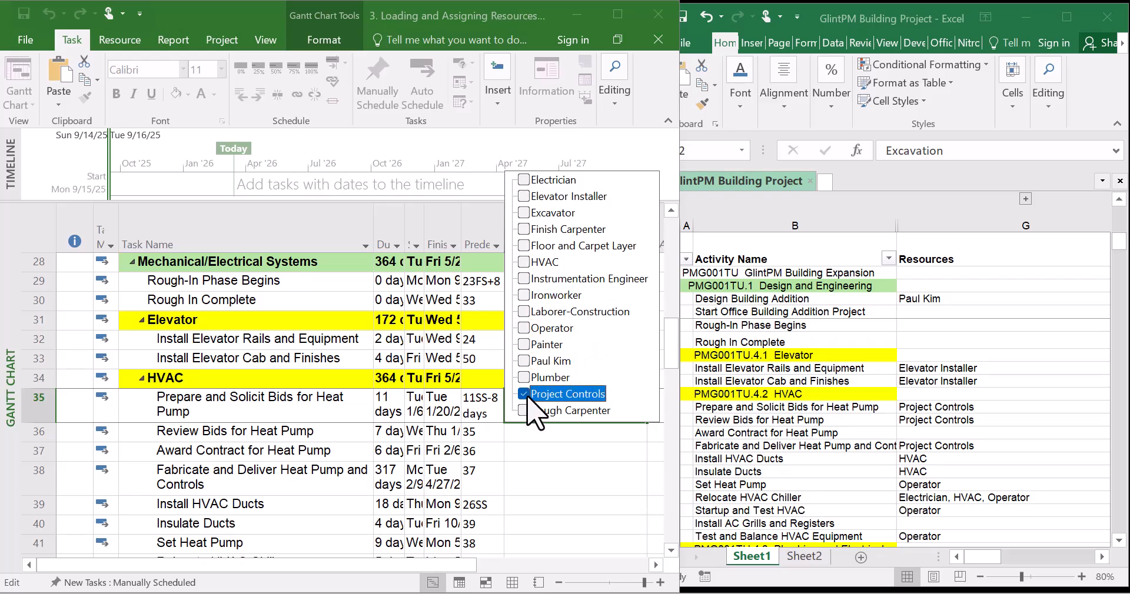
key("Return")
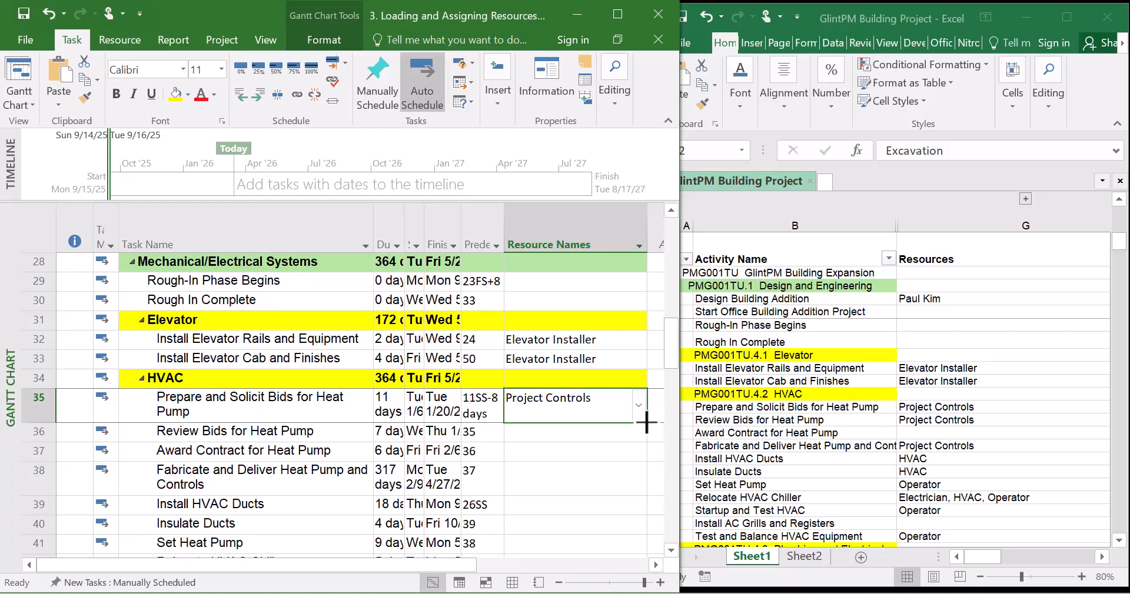
left_click_drag(646, 427, 641, 436)
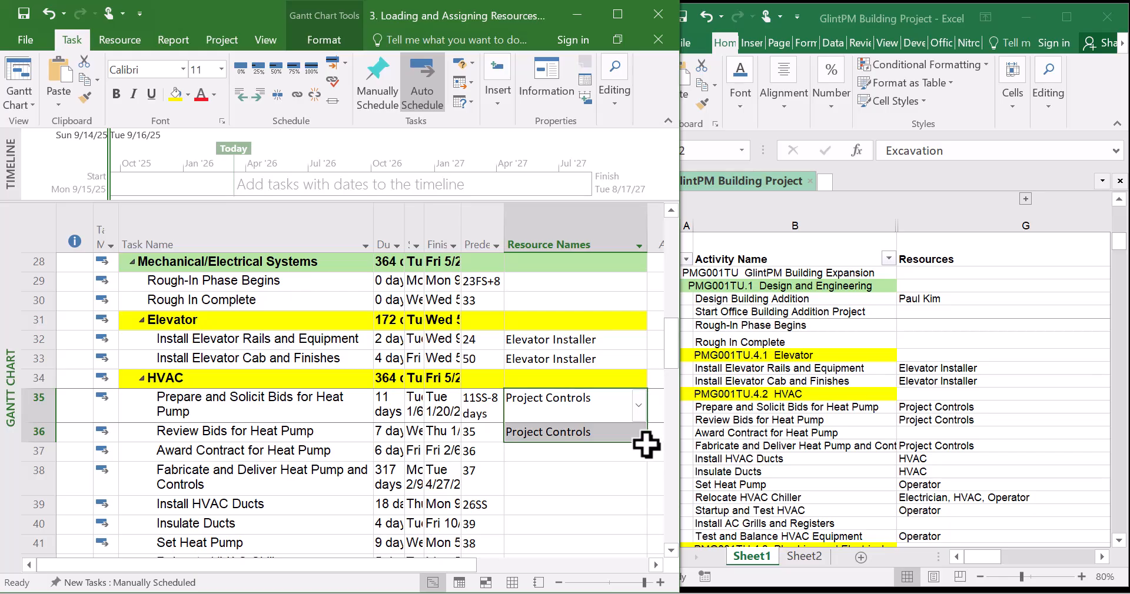
left_click(615, 431)
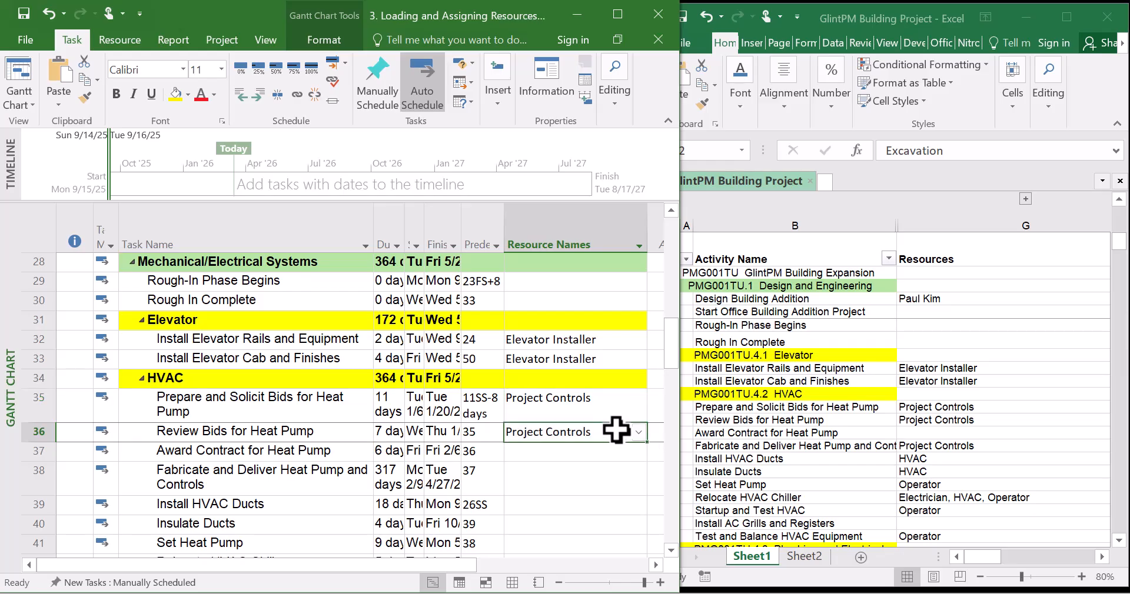
left_click(580, 469)
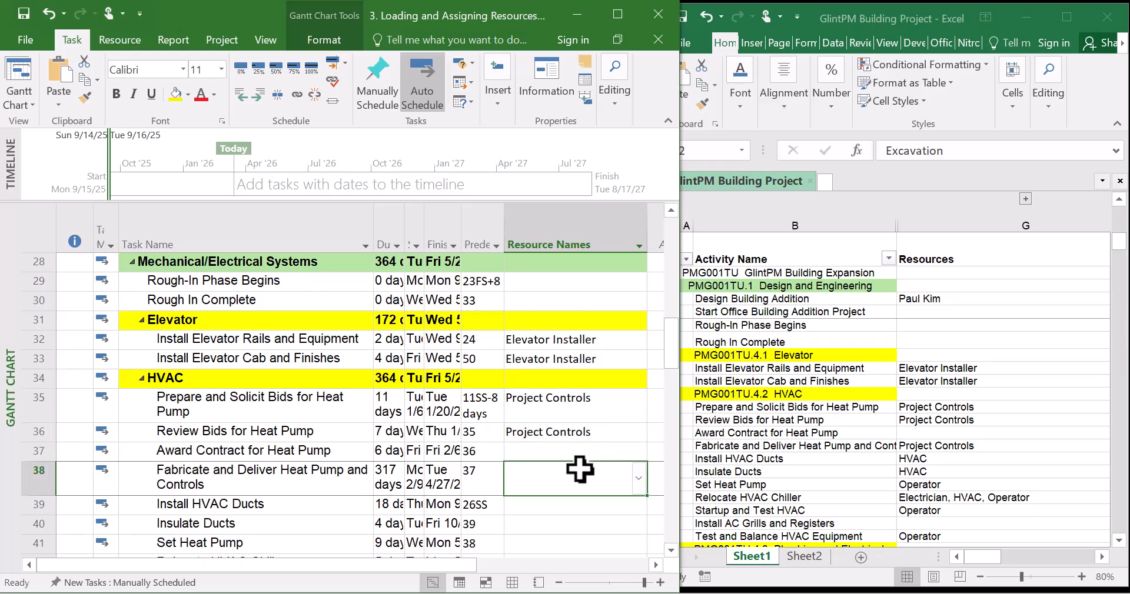
Paste Project Controls into the resource names of Fabricate and Deliver Heat Pump and Controls
type("Project Controls")
left_click(604, 418)
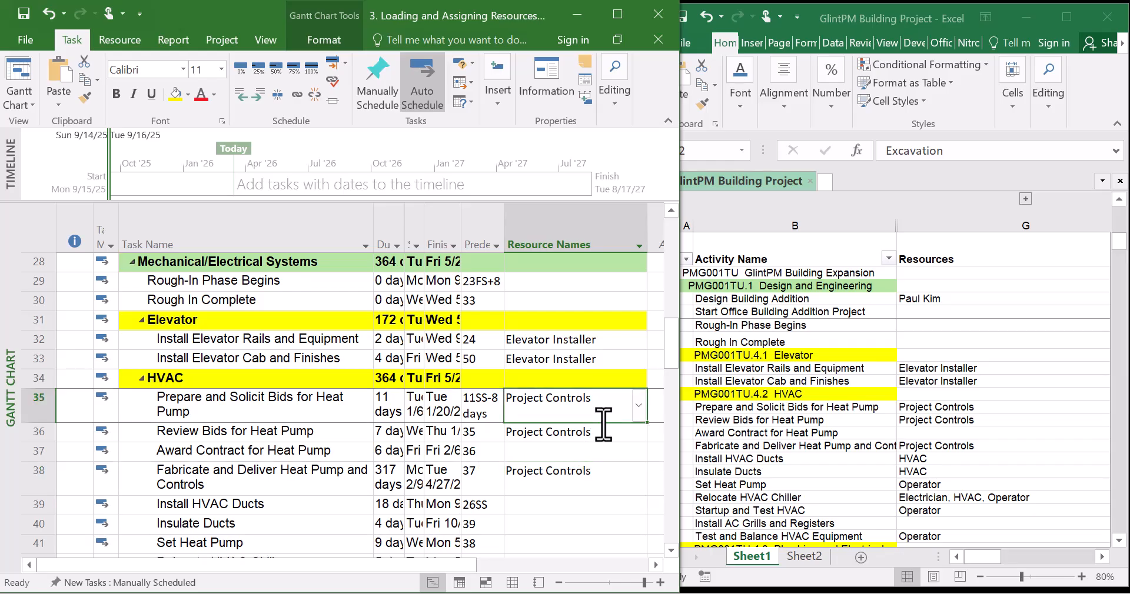
Assign HVAC to Install HVAC Ducts and fill it down to Insulate Ducts
scroll(604, 423, "down", 2)
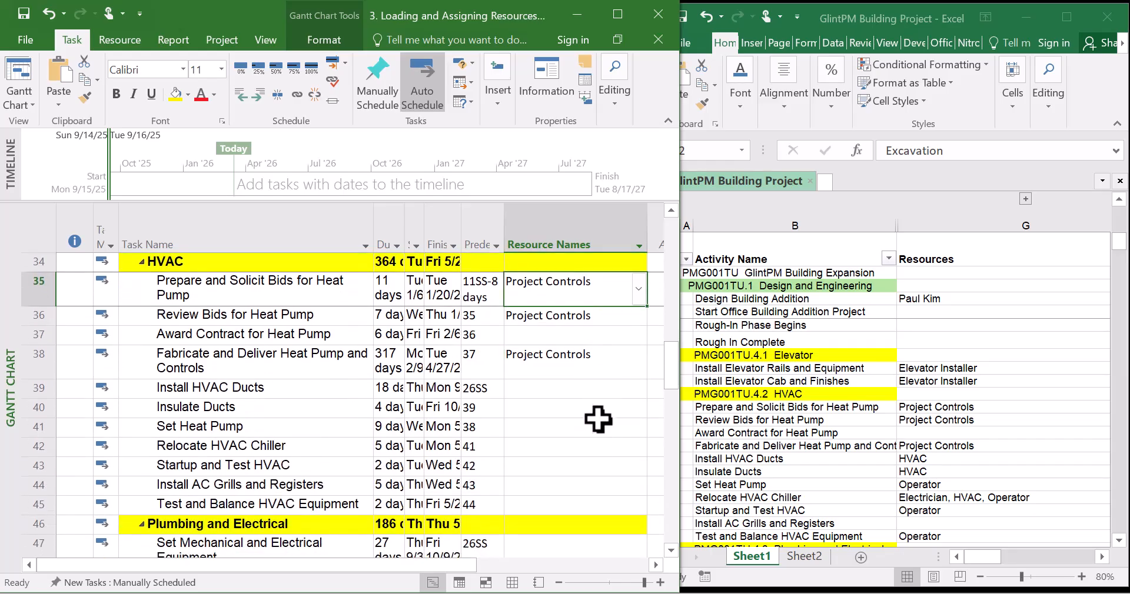
left_click(590, 390)
left_click(640, 389)
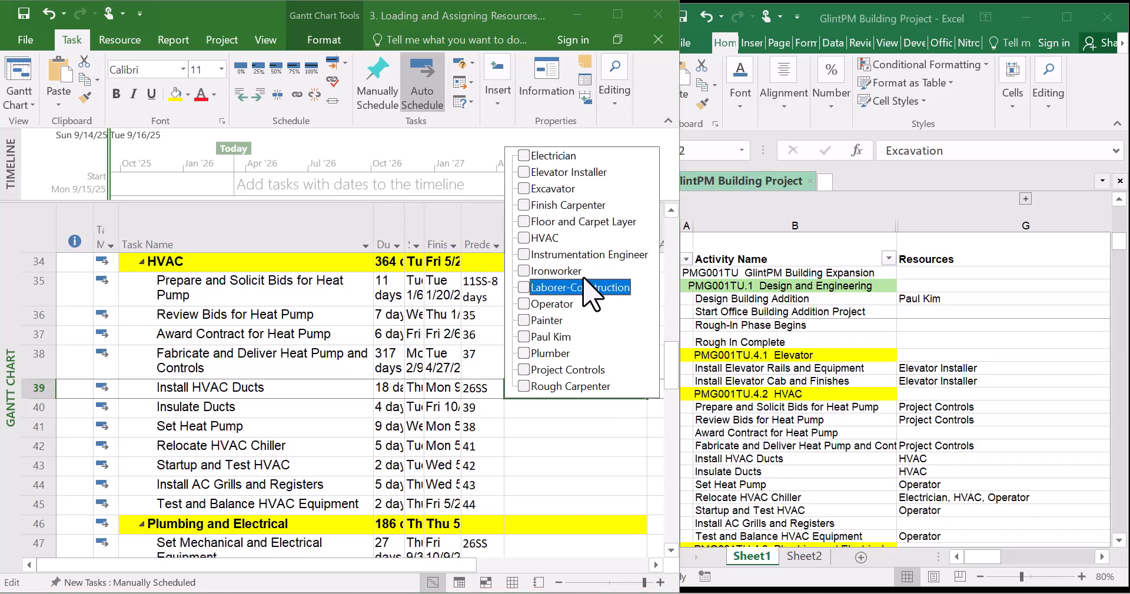
key("Return")
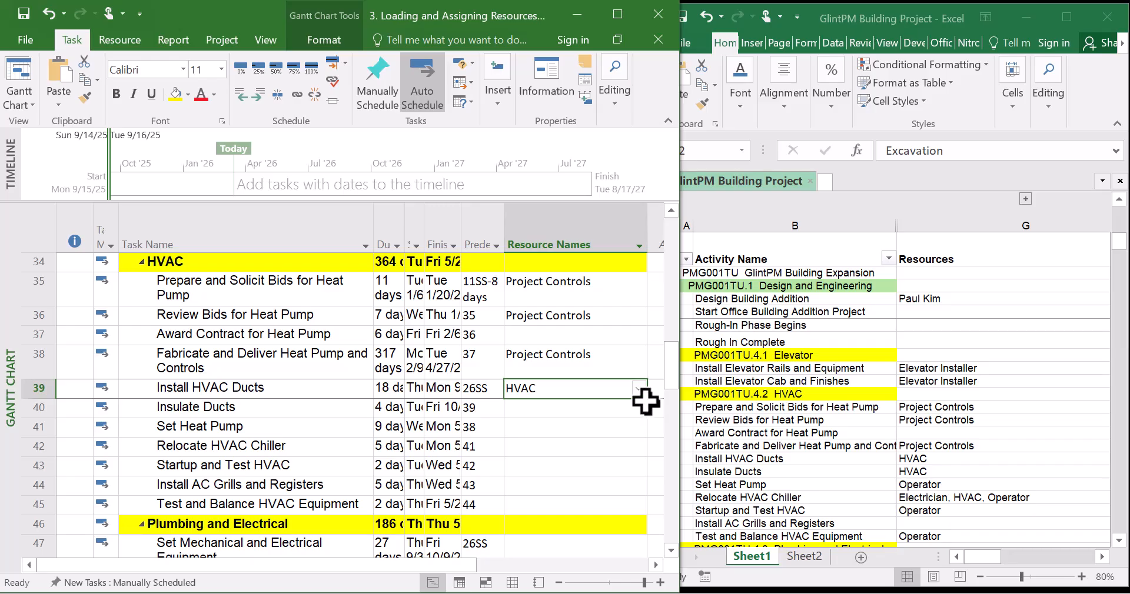
left_click_drag(645, 399, 648, 421)
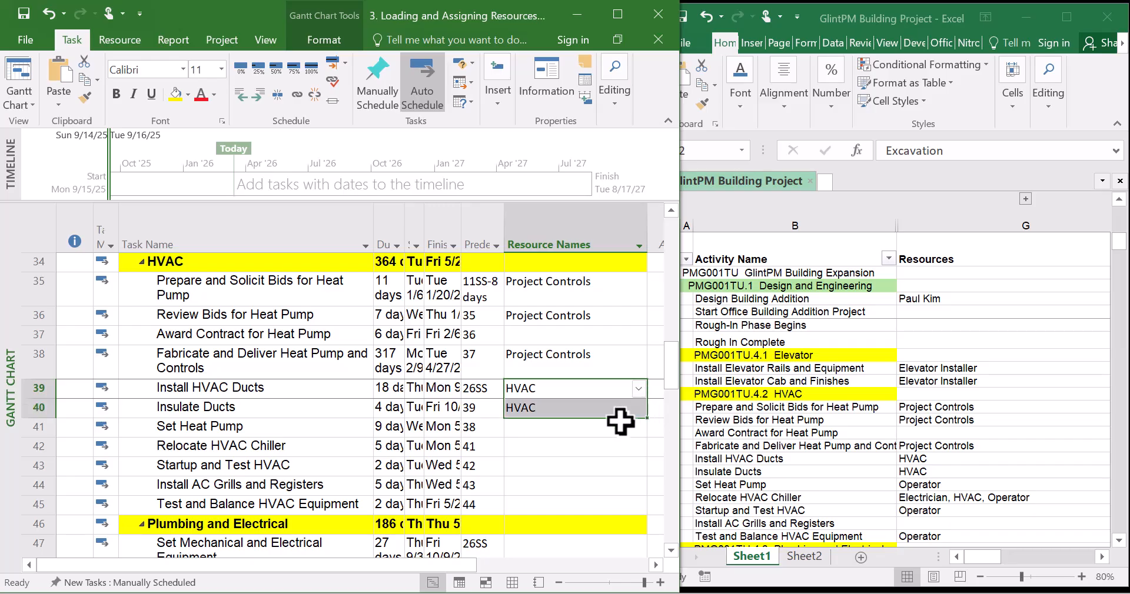
Assign the Operator resource to the Set Heat Pump task
left_click(583, 427)
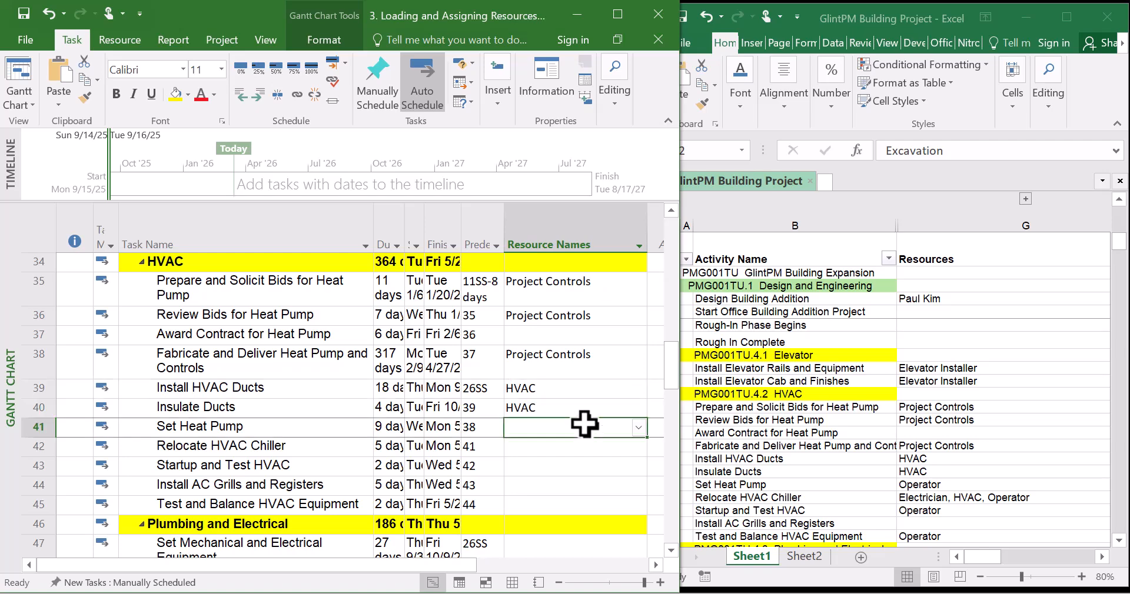
left_click(638, 427)
left_click(524, 343)
key("Return")
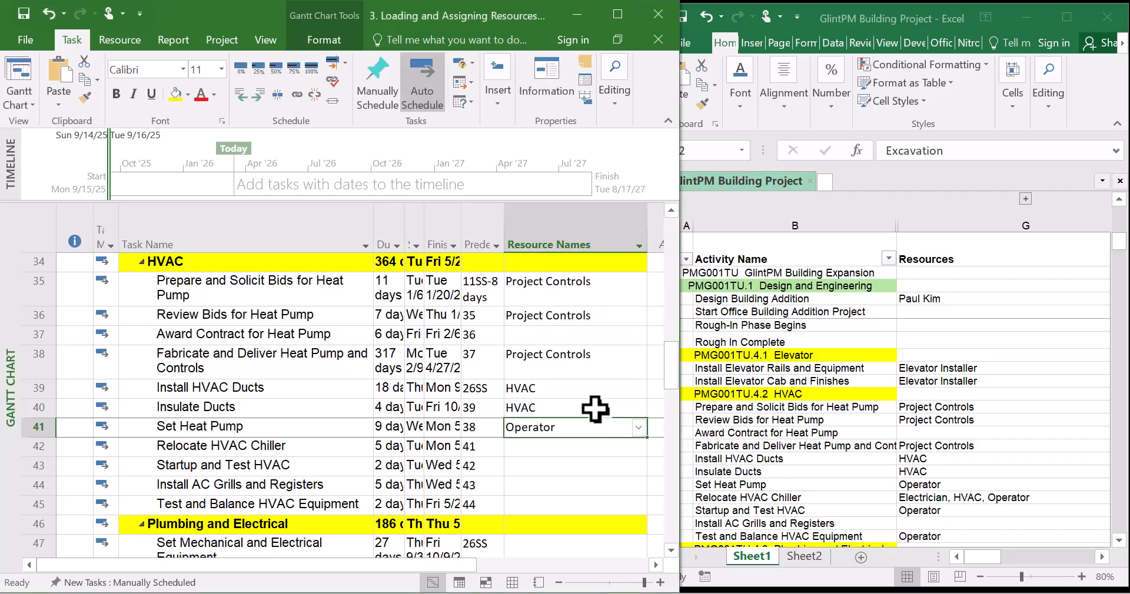
Assign Electrician, HVAC and Operator together to the Relocate HVAC Chiller task
left_click(586, 446)
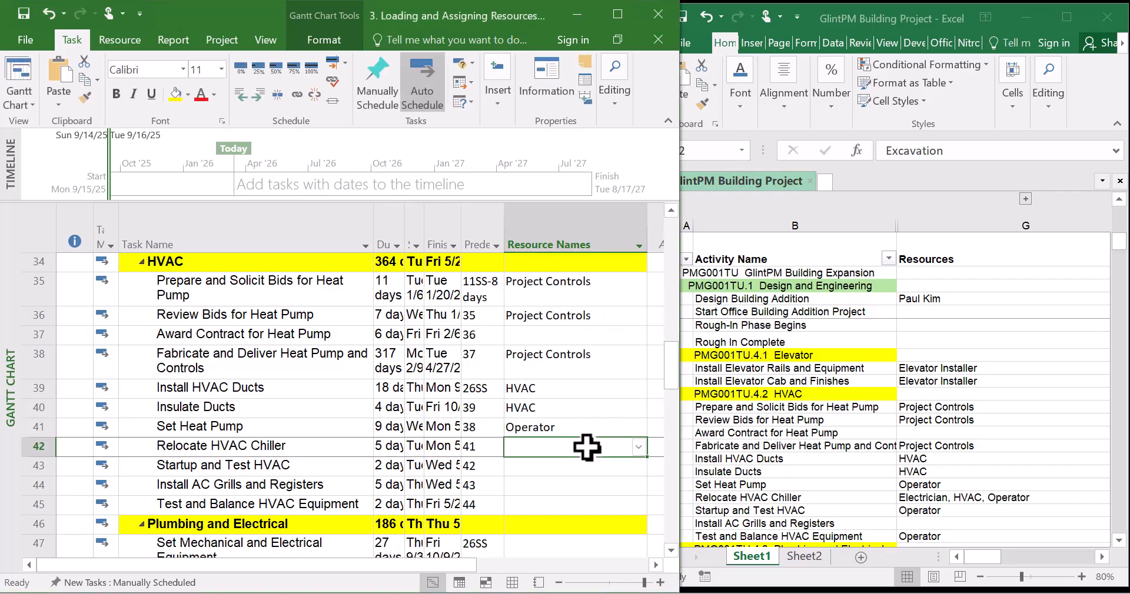
left_click(639, 449)
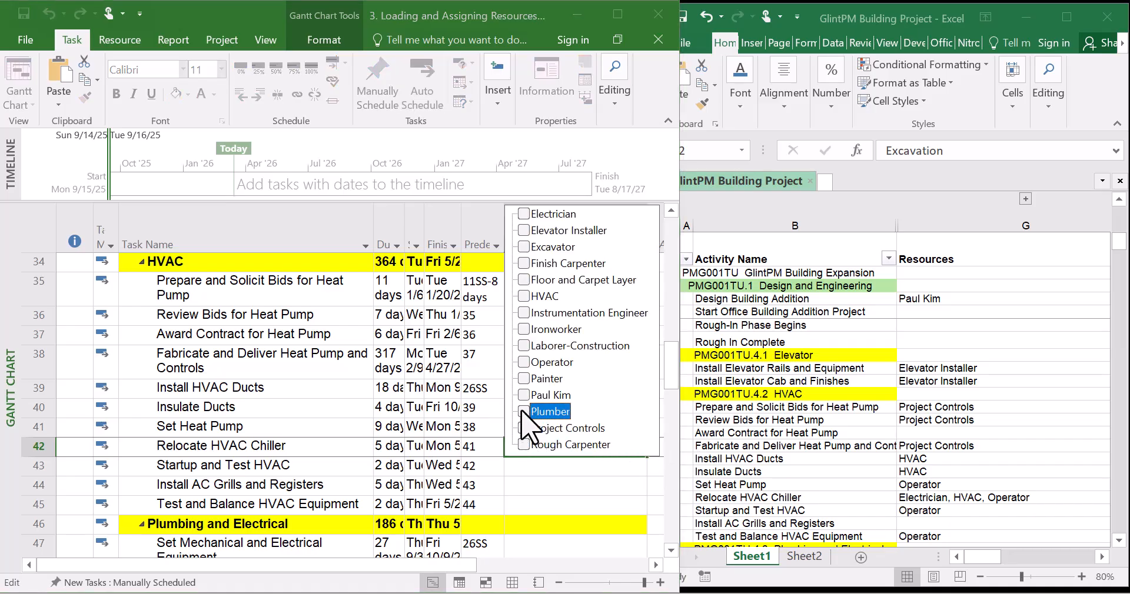
left_click(524, 362)
left_click(523, 296)
left_click(523, 214)
key("Return")
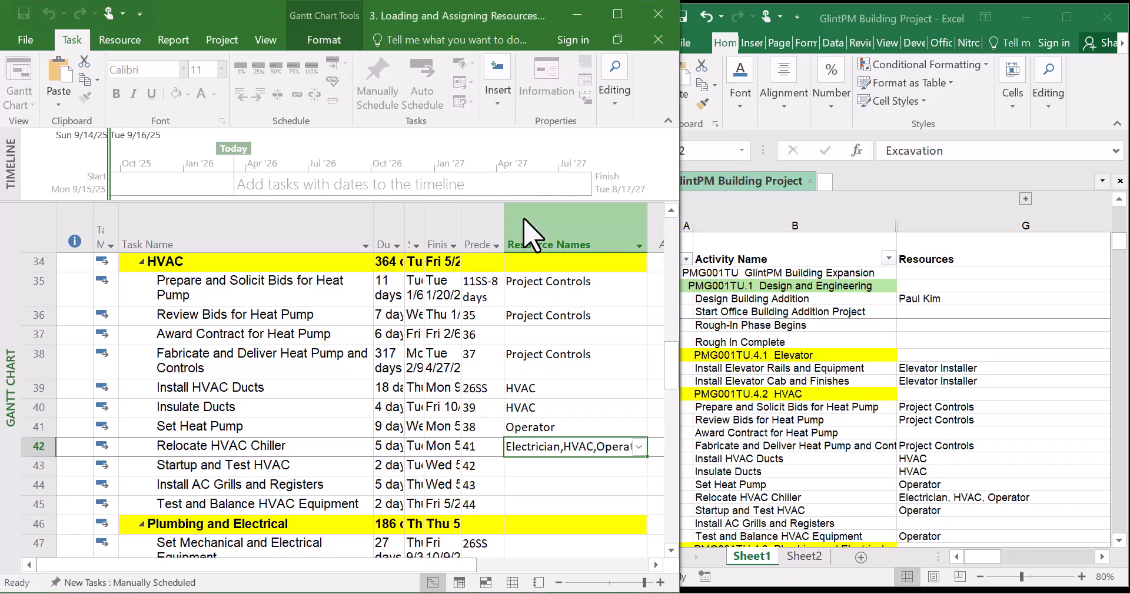
Assign Operator to Startup and Test HVAC and to Test and Balance HVAC Equipment
left_click(591, 474)
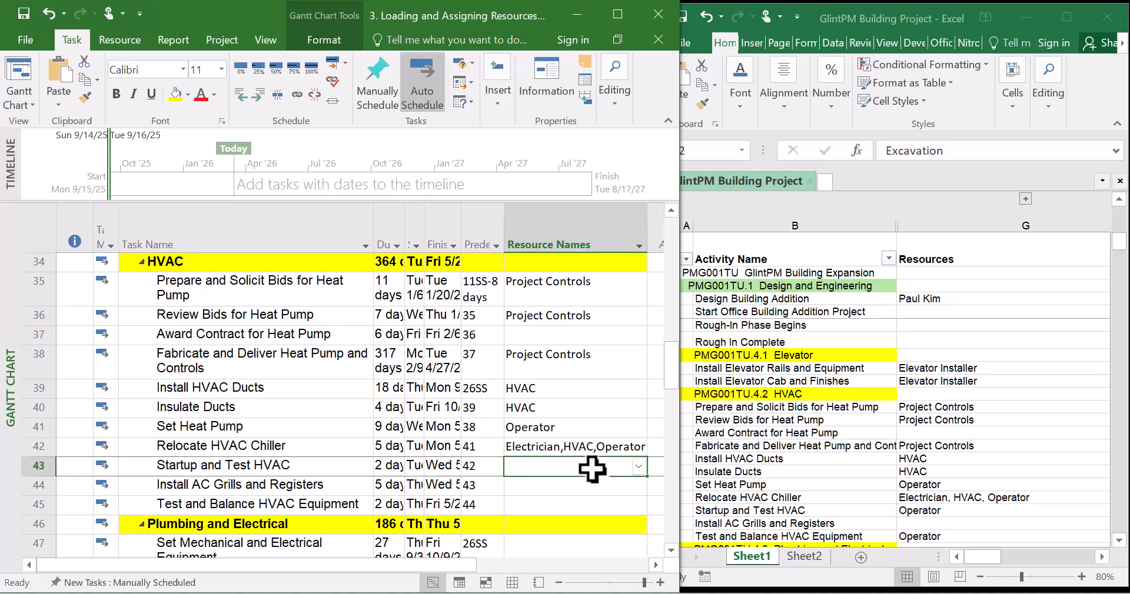
left_click(639, 468)
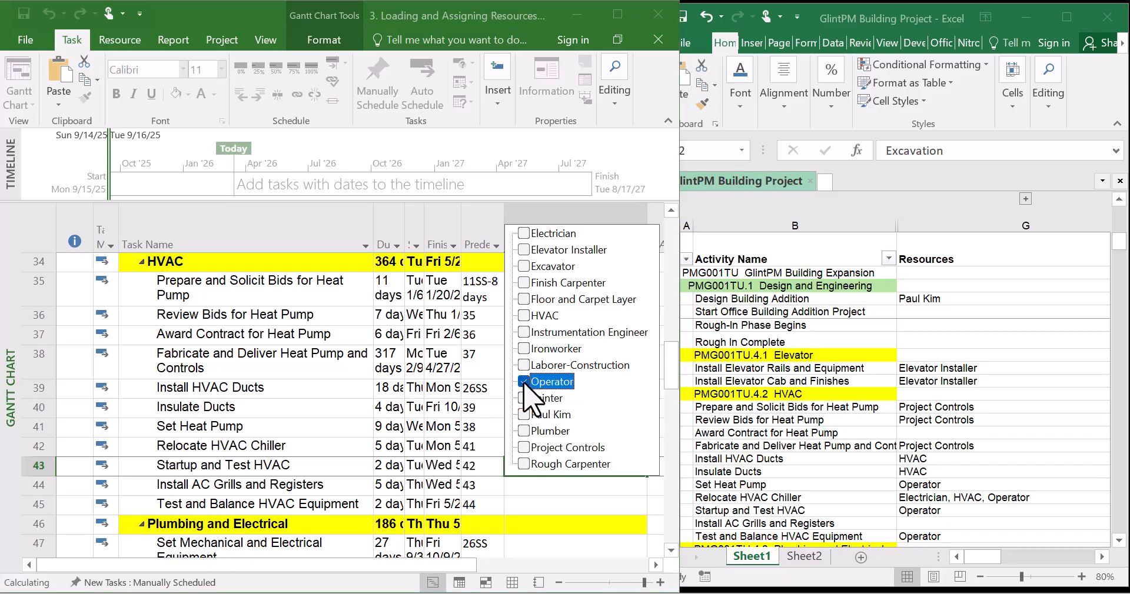
key("Return")
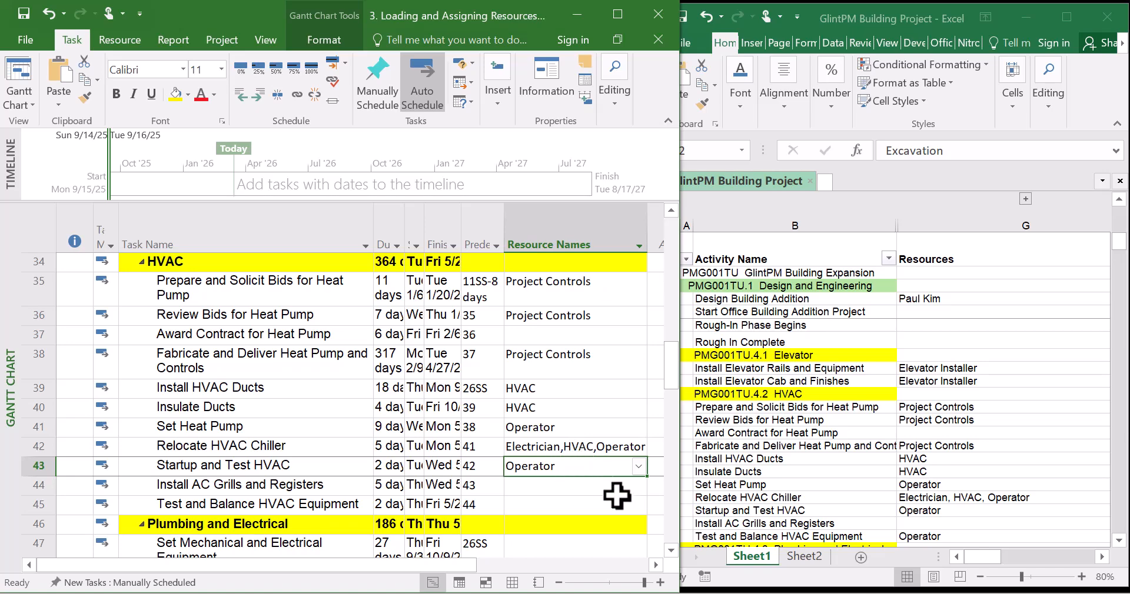
left_click(635, 505)
left_click(639, 506)
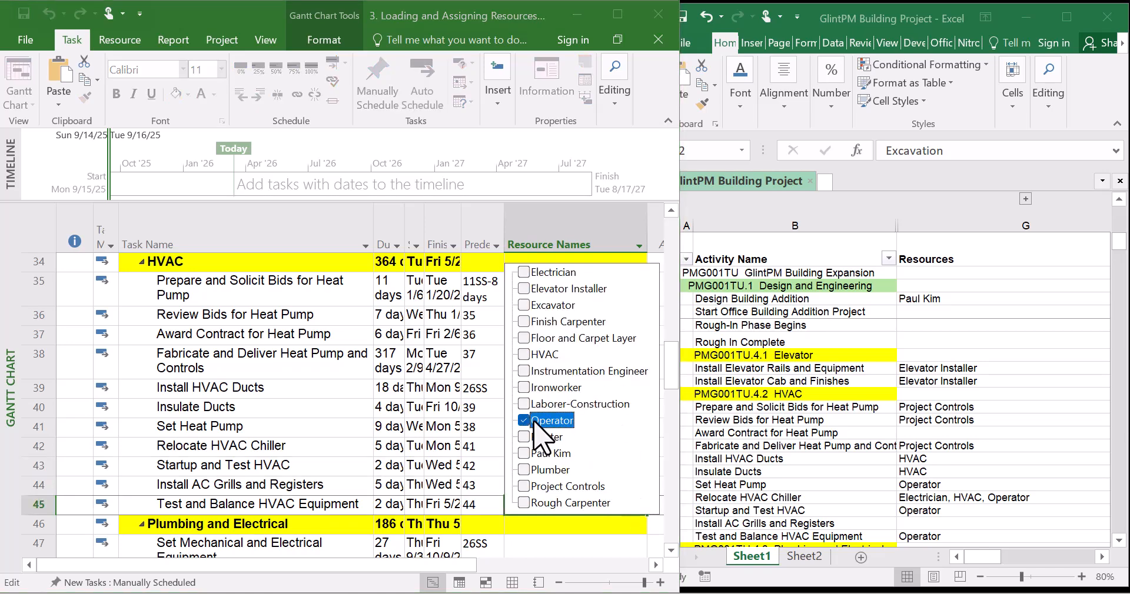
key("Return")
Check the spreadsheet's Plumbing and Electrical rows and open the resource choices for Set Mechanical and Electrical Equipment
scroll(546, 431, "down", 2)
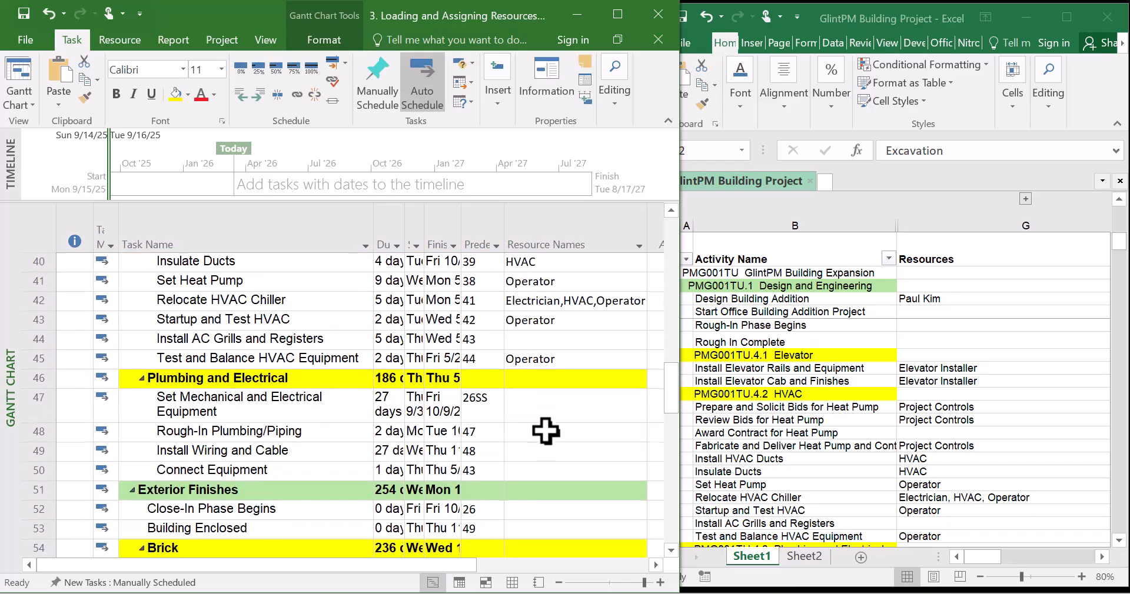
left_click(905, 515)
scroll(897, 503, "down", 2)
scroll(895, 502, "down", 1)
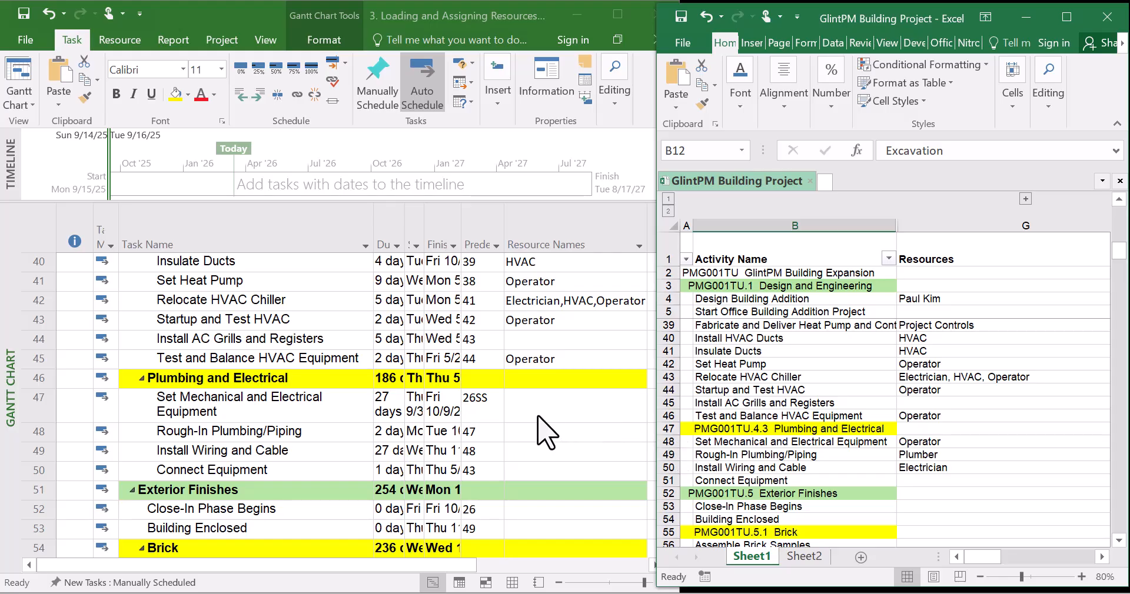
left_click(538, 411)
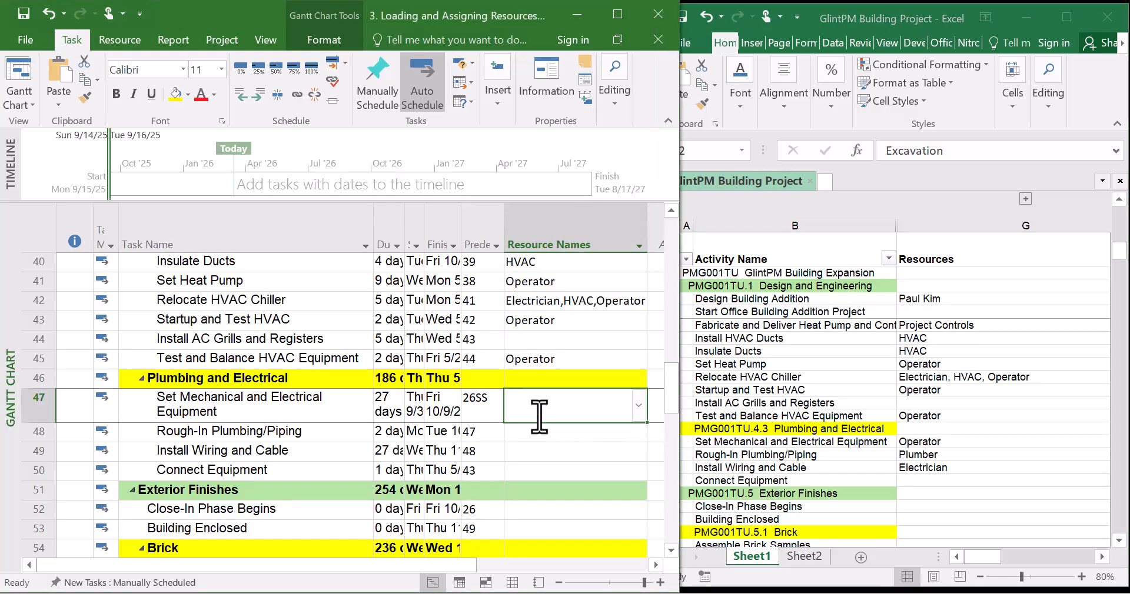
left_click(640, 411)
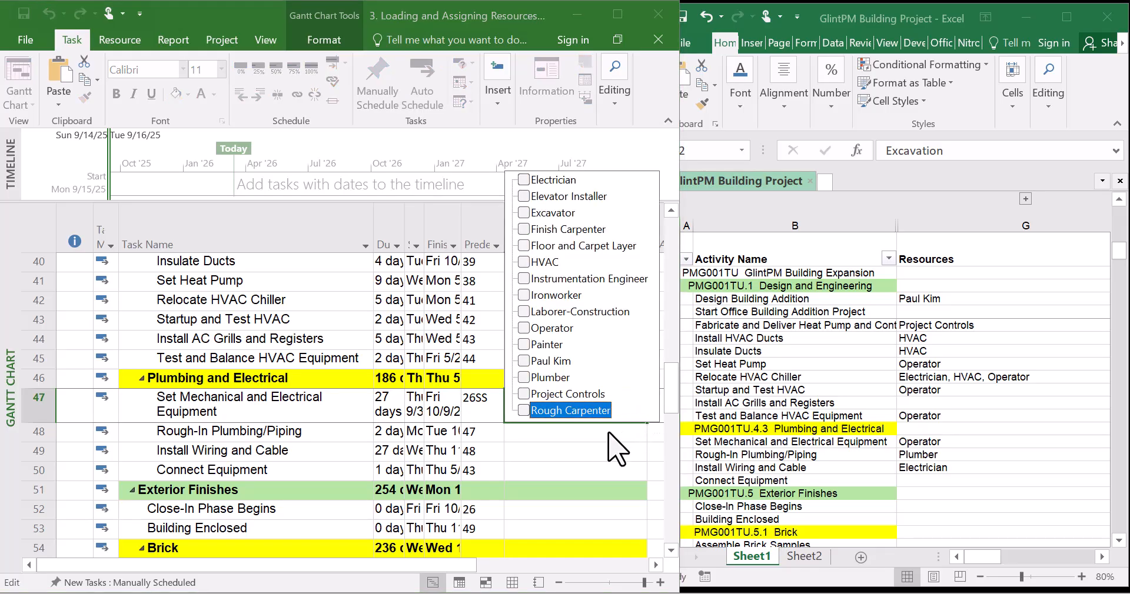
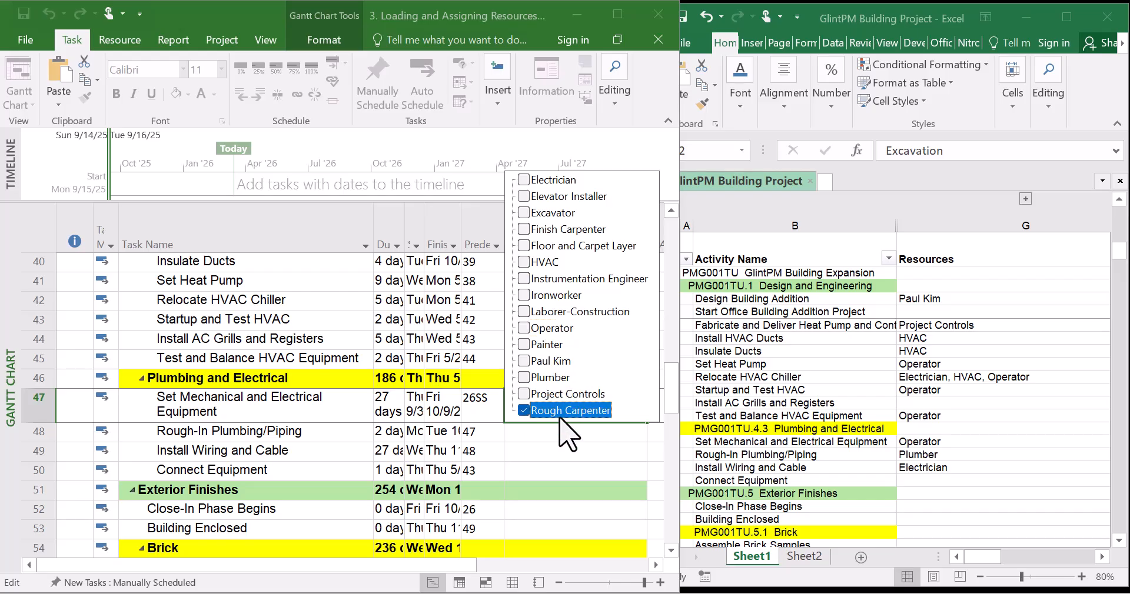
Assign Operator to Set Mechanical and Electrical Equipment and Plumber to Rough-In Plumbing/Piping
left_click(525, 411)
key("Return")
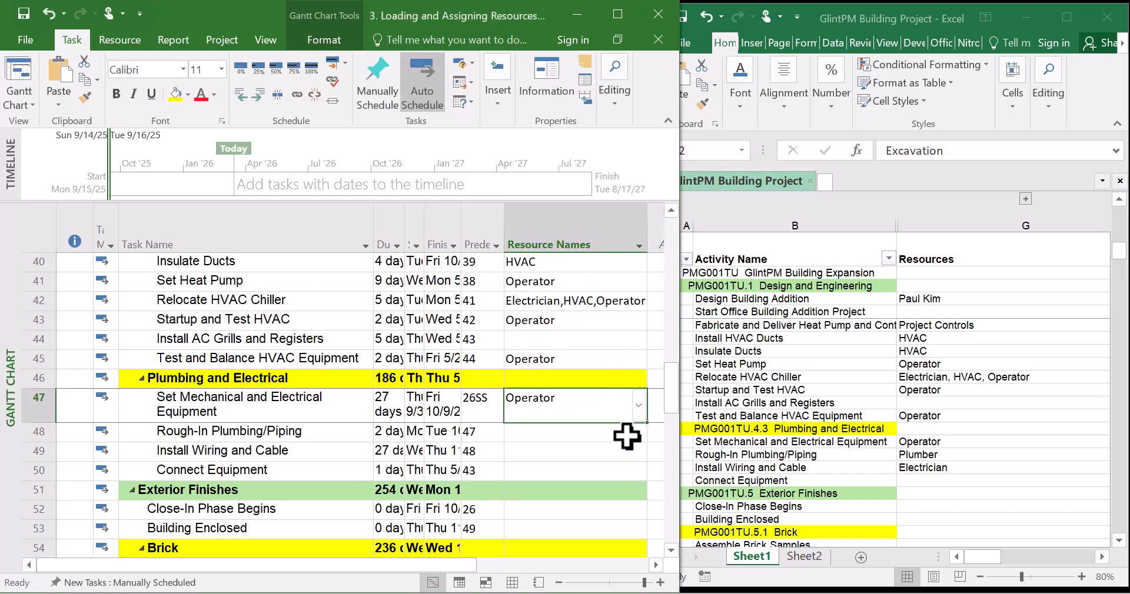
left_click(594, 439)
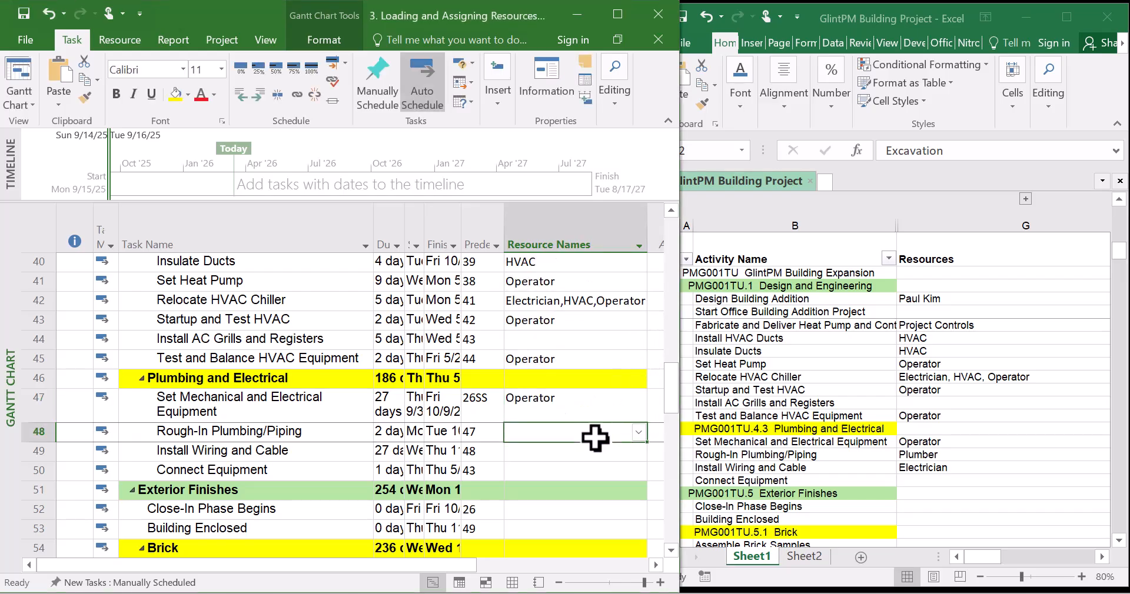
left_click(638, 434)
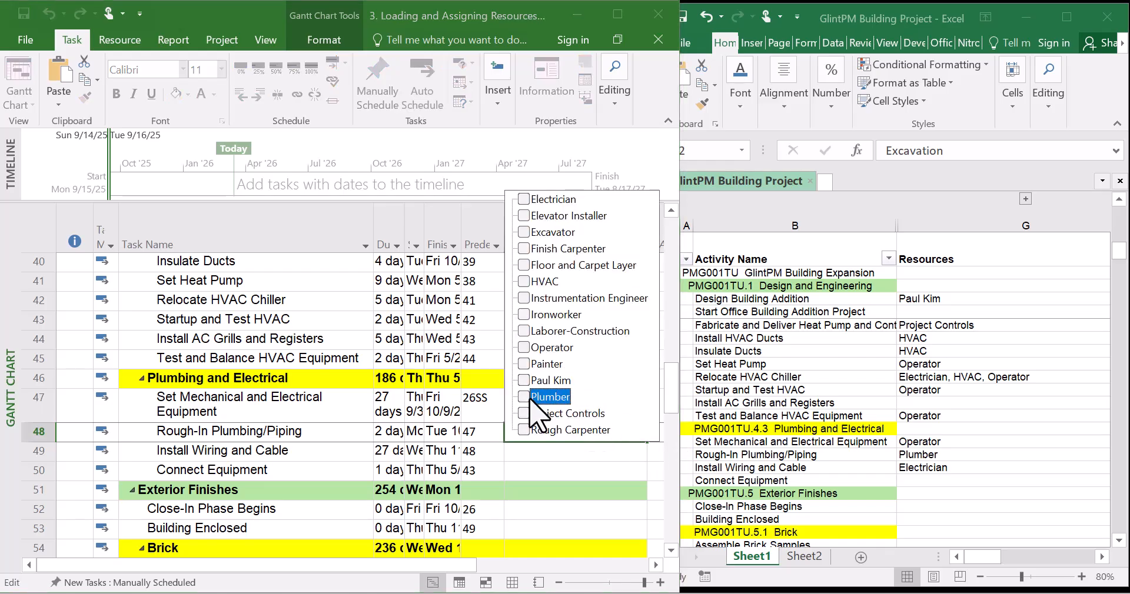
key("Return")
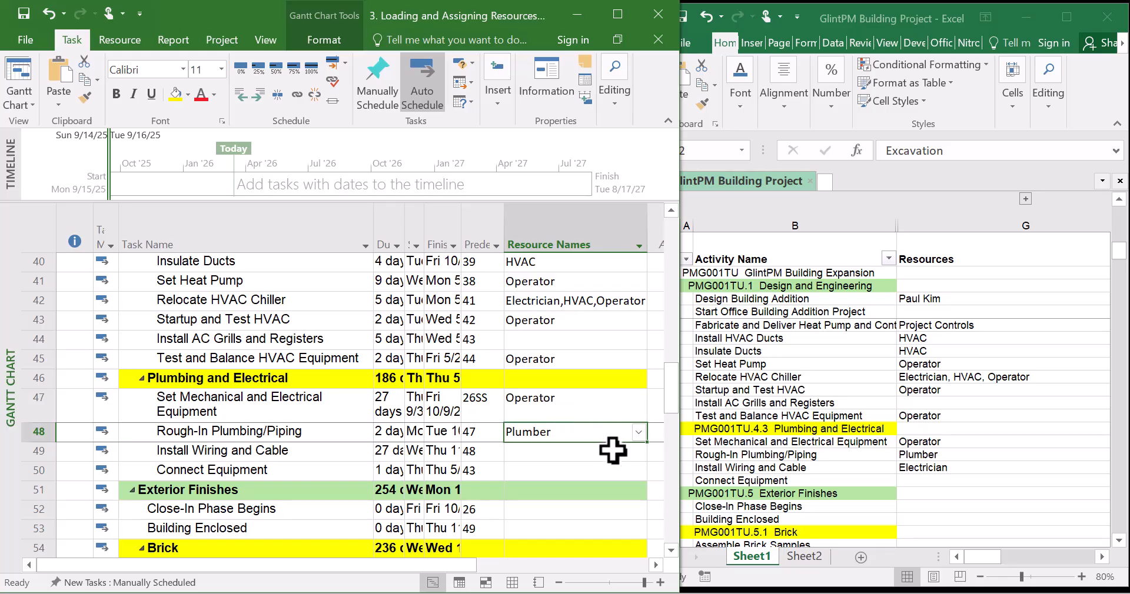
Assign the Electrician resource to the Install Wiring and Cable task
left_click(608, 452)
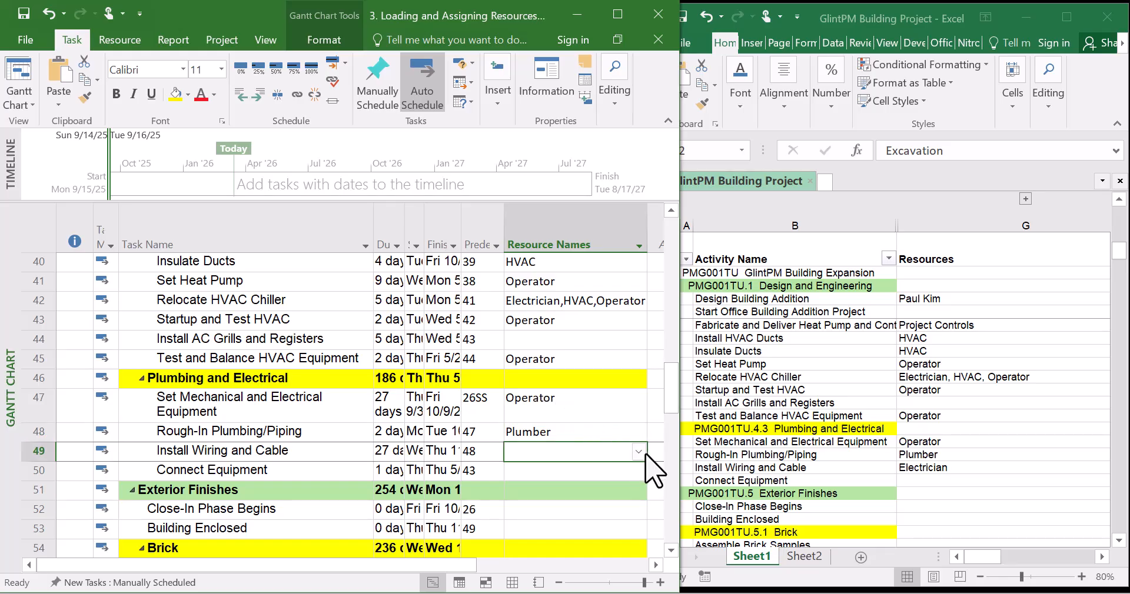
left_click(639, 453)
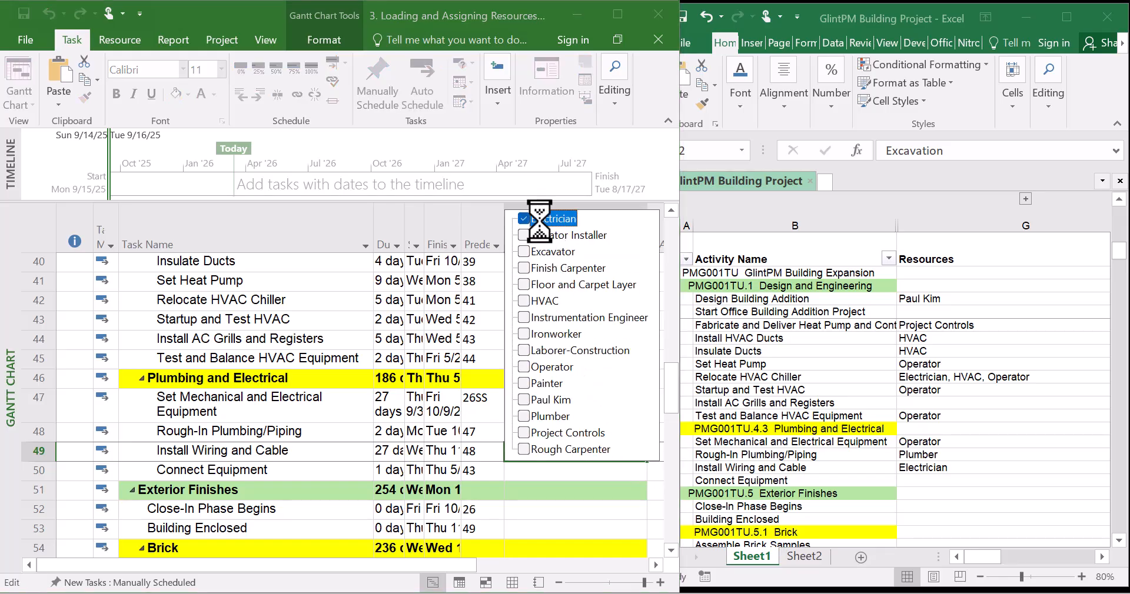
key("Return")
scroll(489, 391, "down", 3)
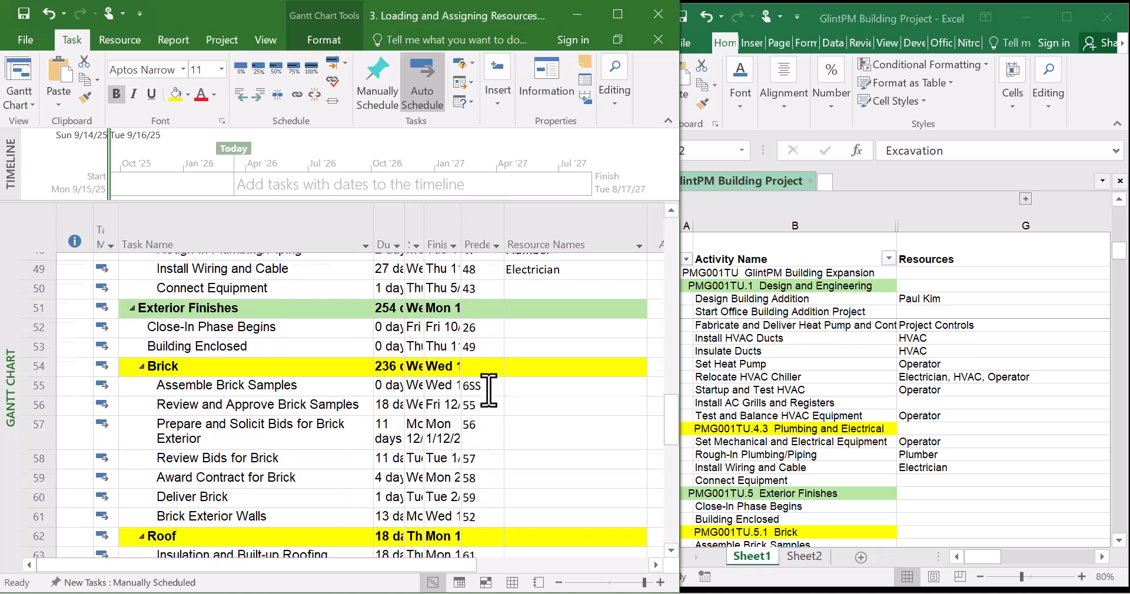
left_click(982, 406)
scroll(982, 406, "down", 2)
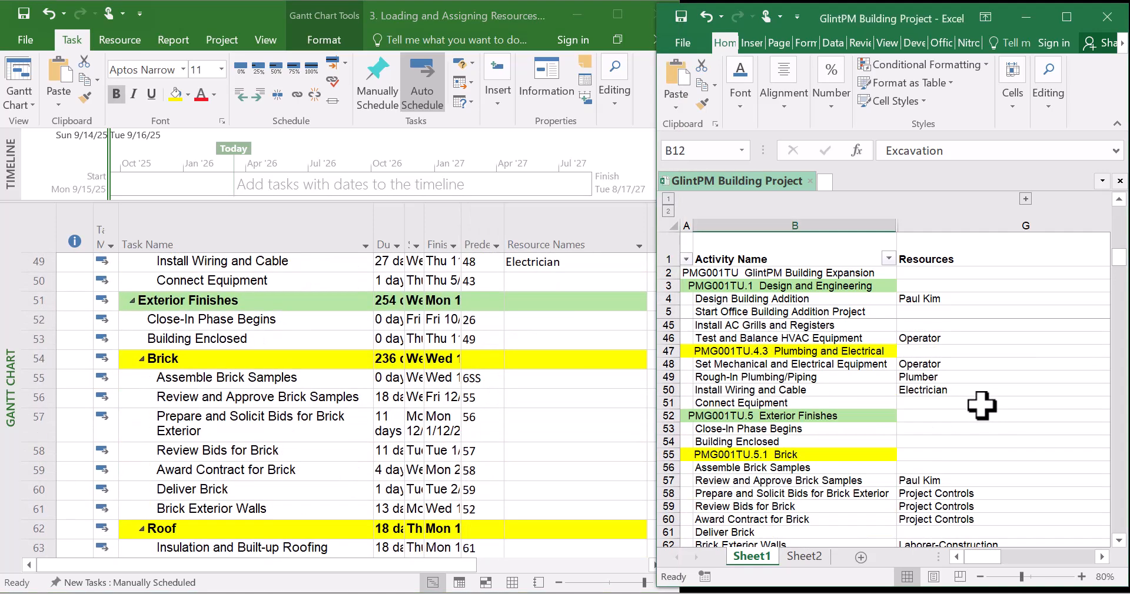
scroll(983, 406, "down", 1)
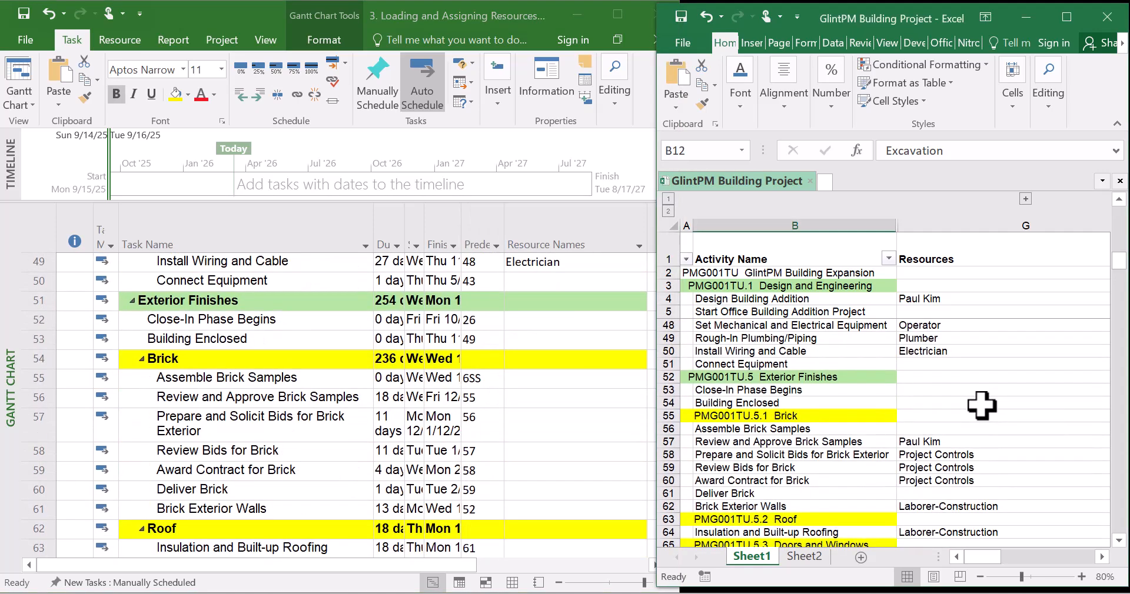
scroll(982, 406, "down", 1)
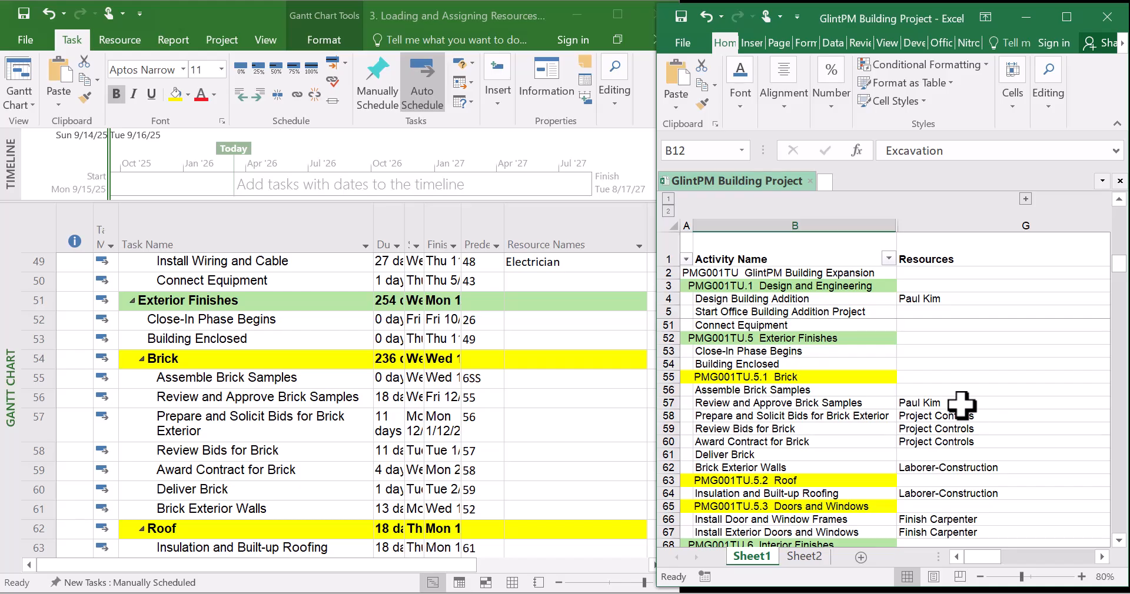
left_click(530, 399)
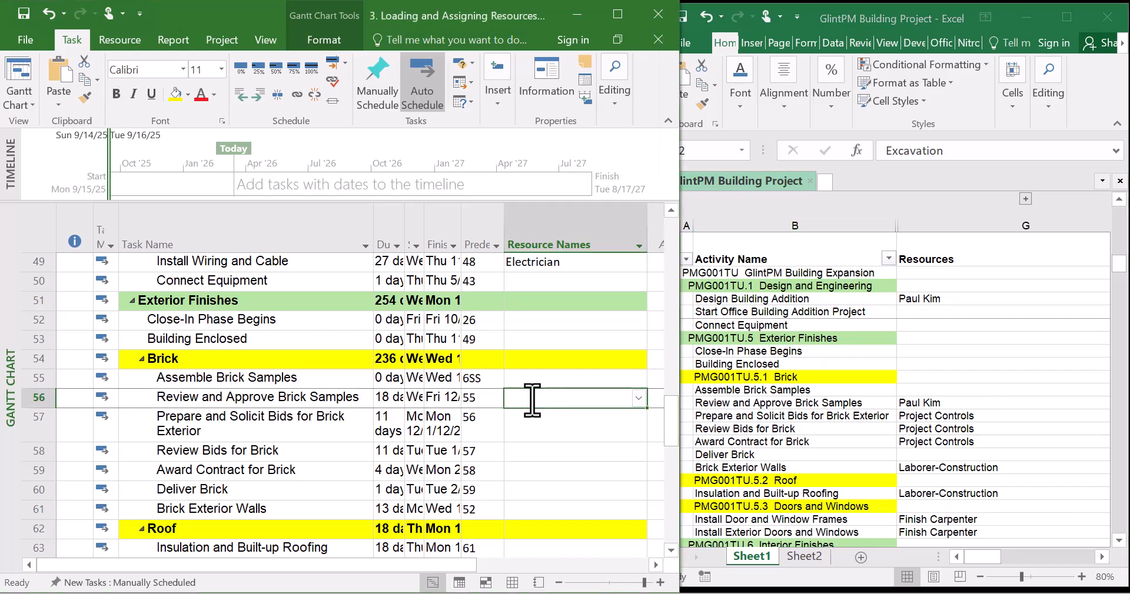
left_click(639, 400)
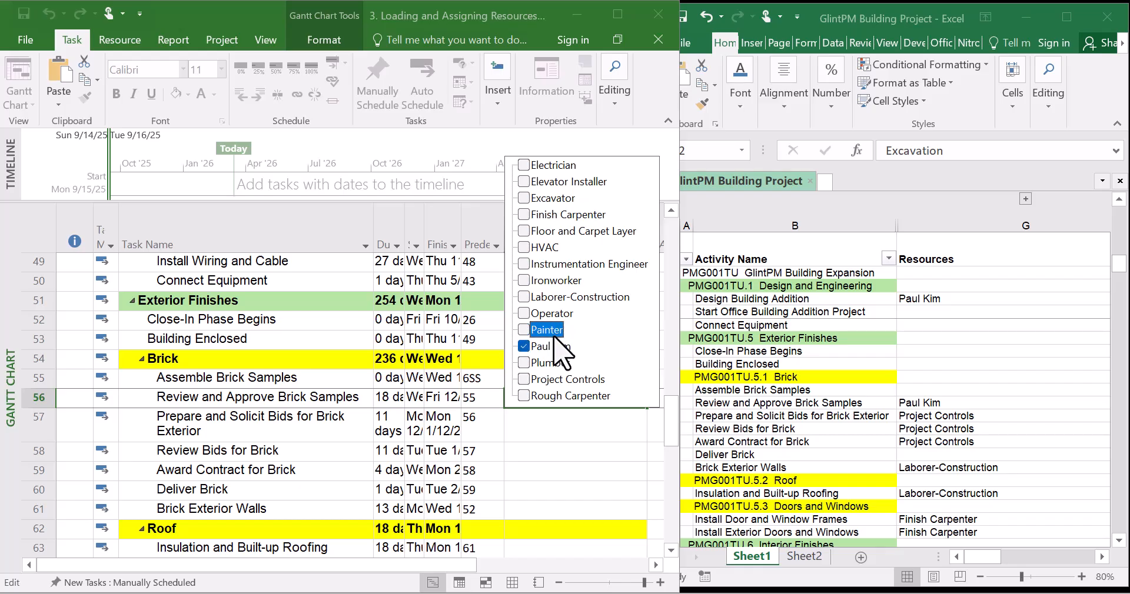
key("Return")
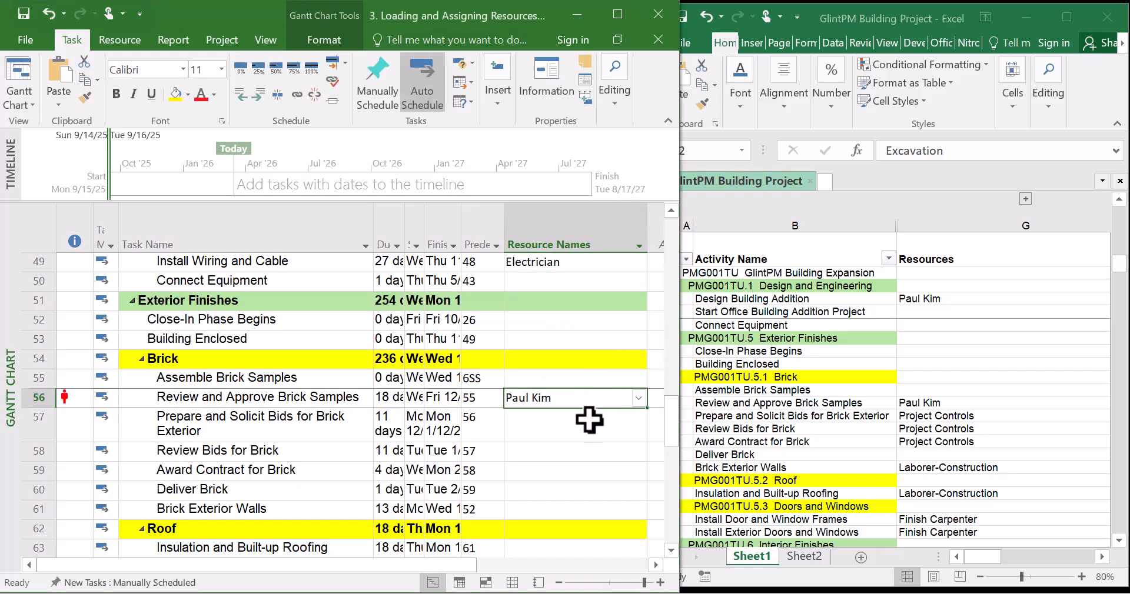
Assign Project Controls to Prepare and Solicit Bids for Brick and fill it down to Review Bids and Award Contract for Brick
left_click(588, 421)
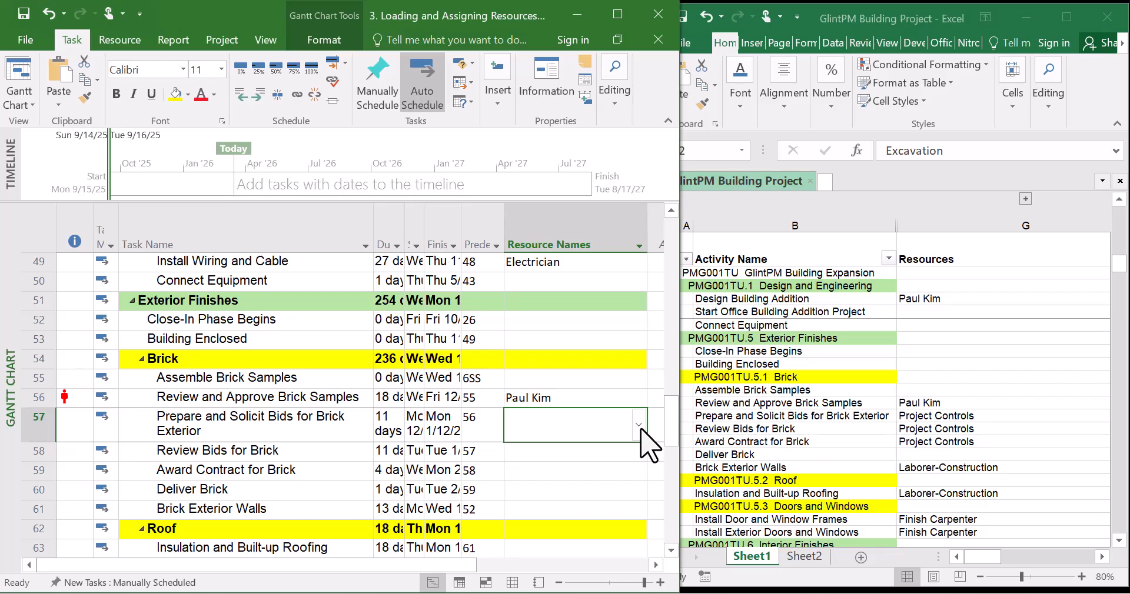
left_click(639, 425)
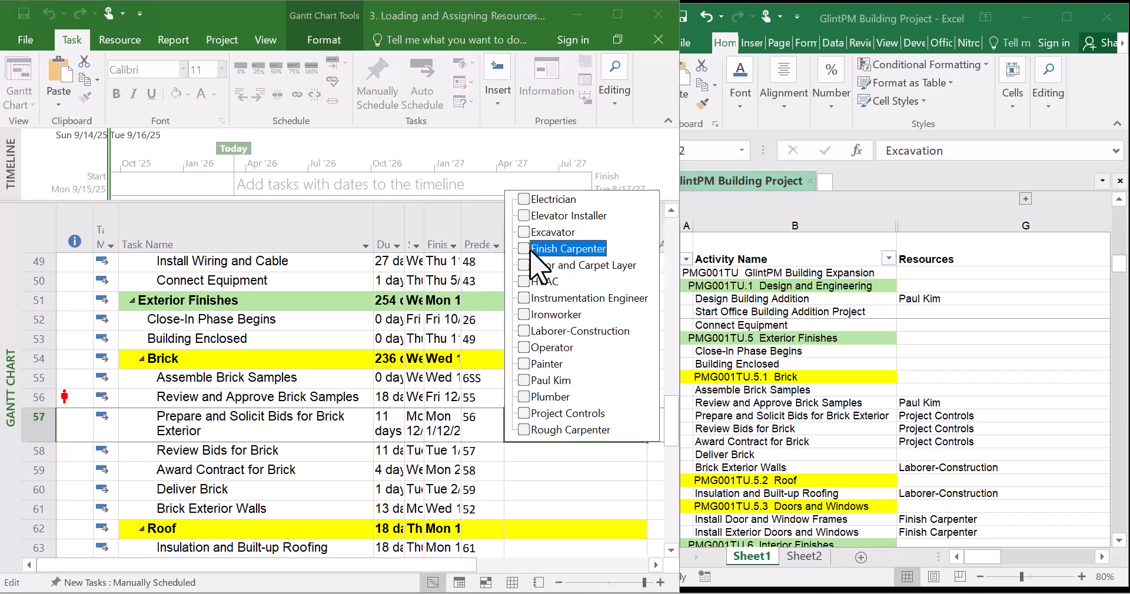
left_click(526, 415)
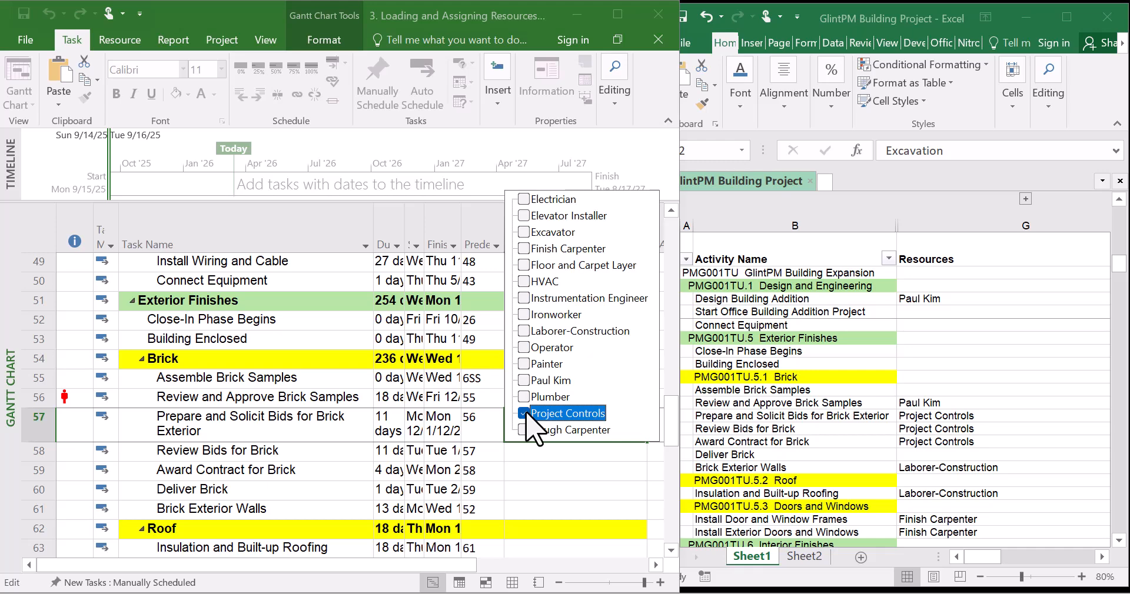
key("Return")
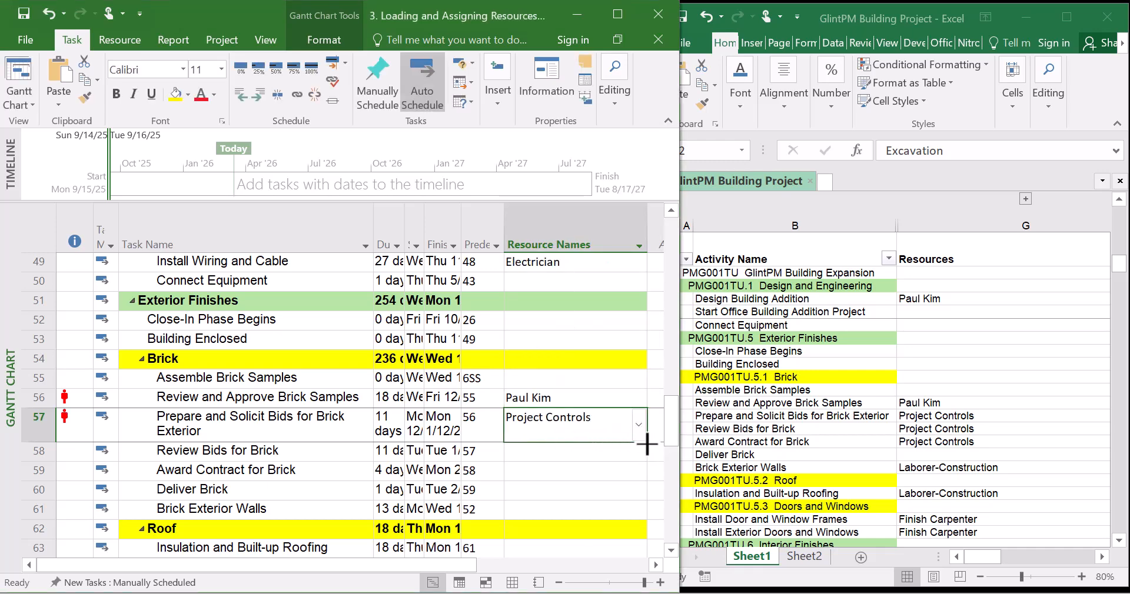
left_click_drag(647, 444, 640, 479)
Assign Laborer-Construction to the Brick Exterior Walls task
left_click(584, 503)
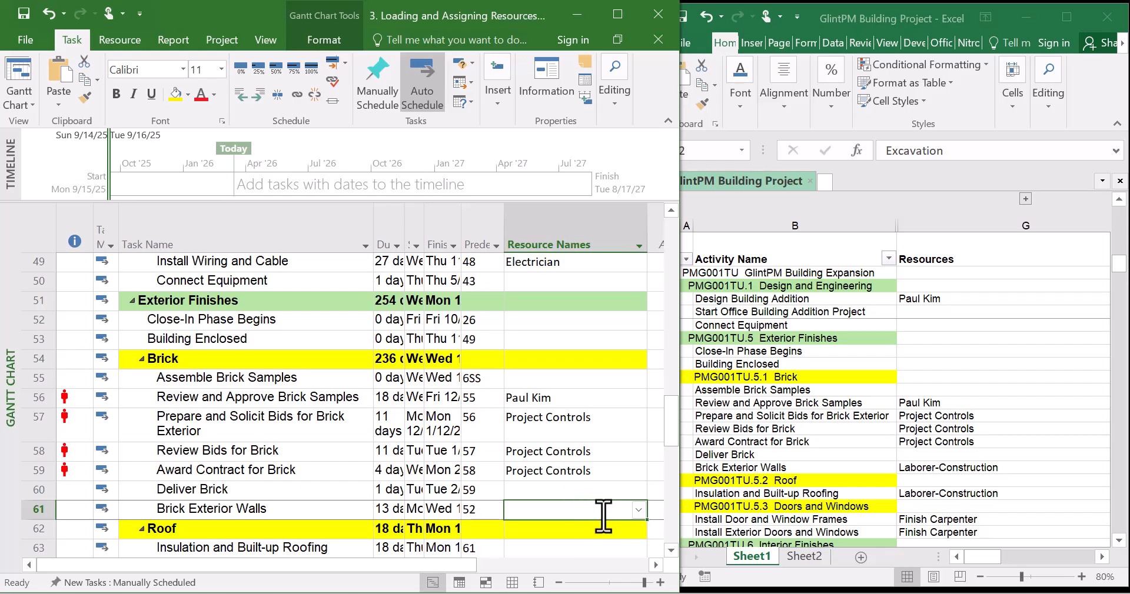
left_click(638, 510)
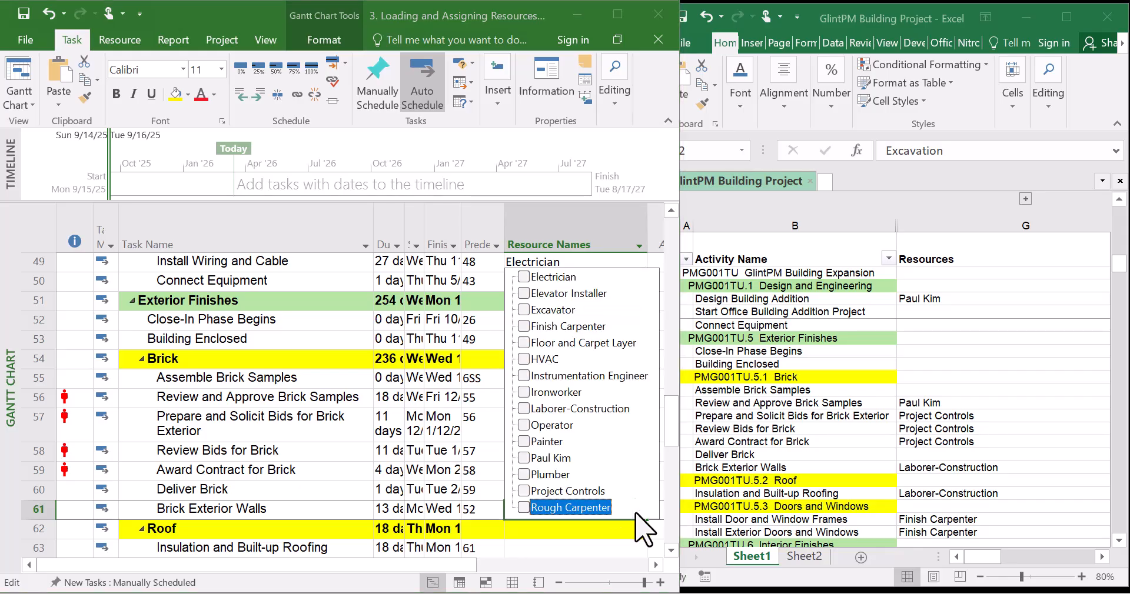
left_click(557, 408)
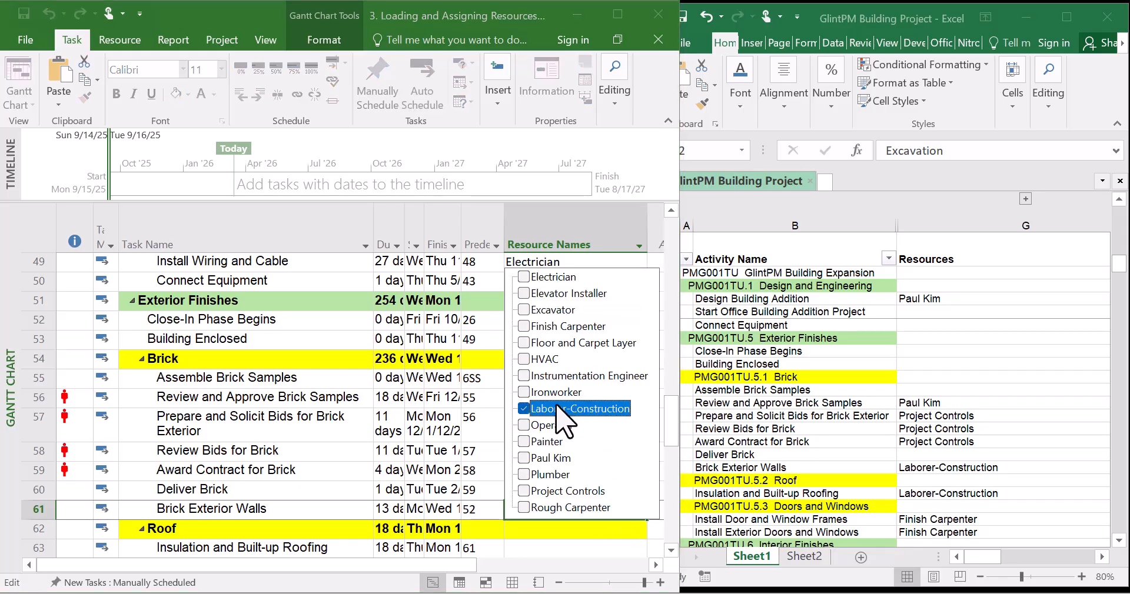
key("Return")
Assign Laborer-Construction to the Insulation and Built-up Roofing task, checking the spreadsheet's Roof rows
left_click(552, 423)
scroll(551, 418, "down", 3)
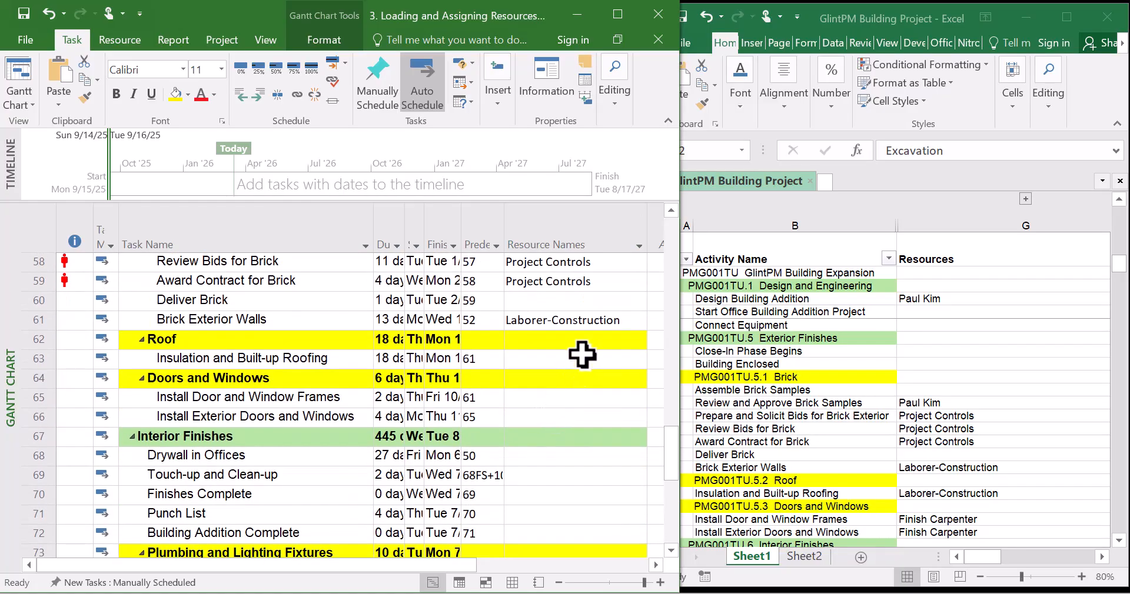
left_click(580, 375)
left_click(581, 362)
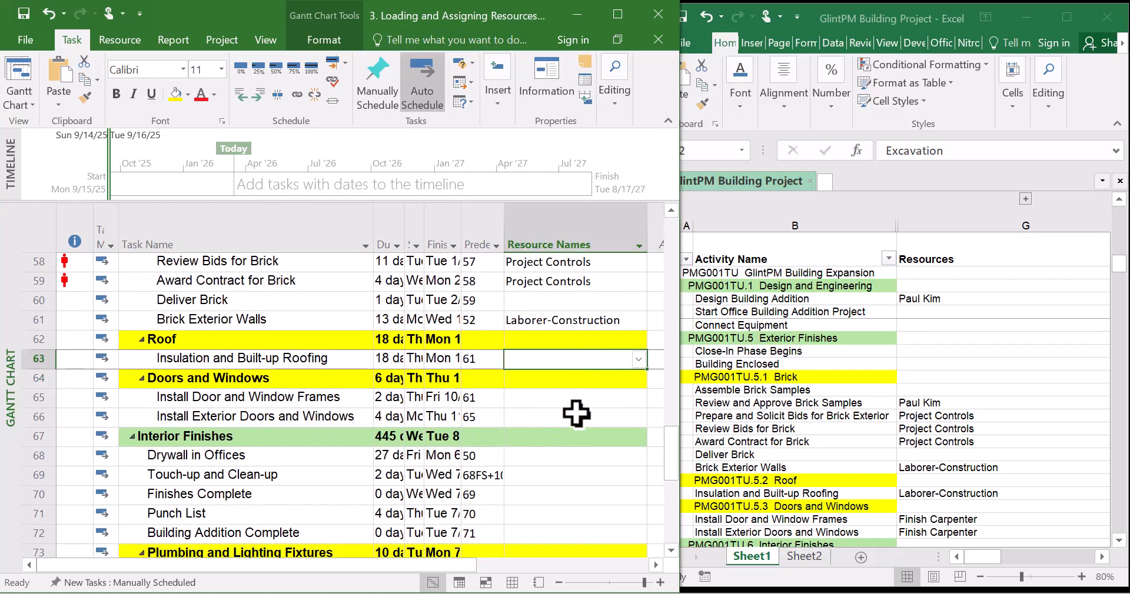
left_click(698, 468)
left_click(771, 455)
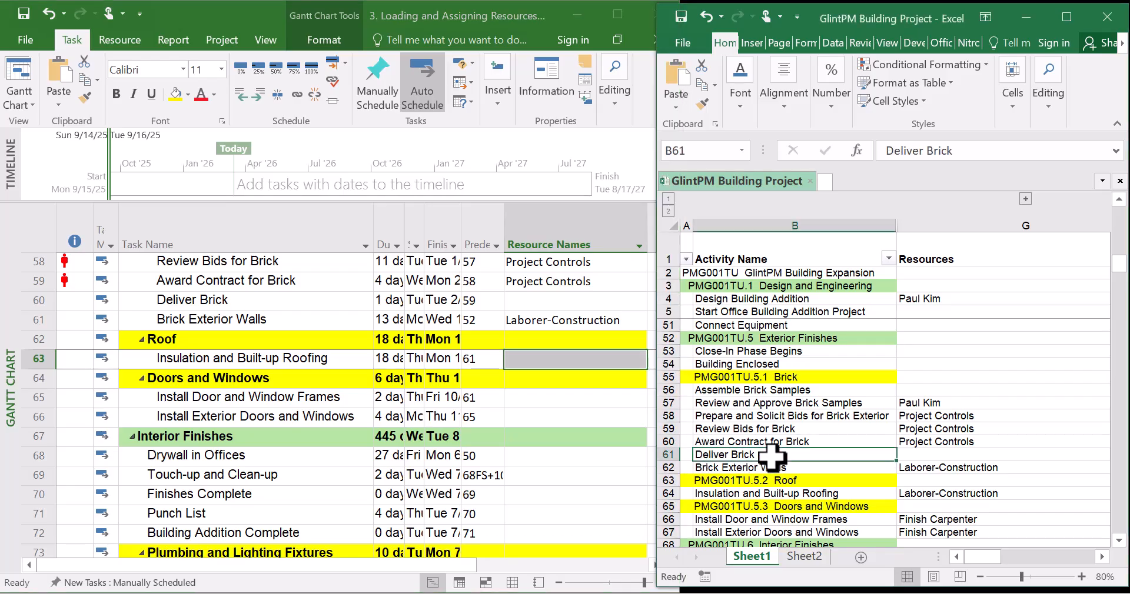
scroll(771, 455, "down", 1)
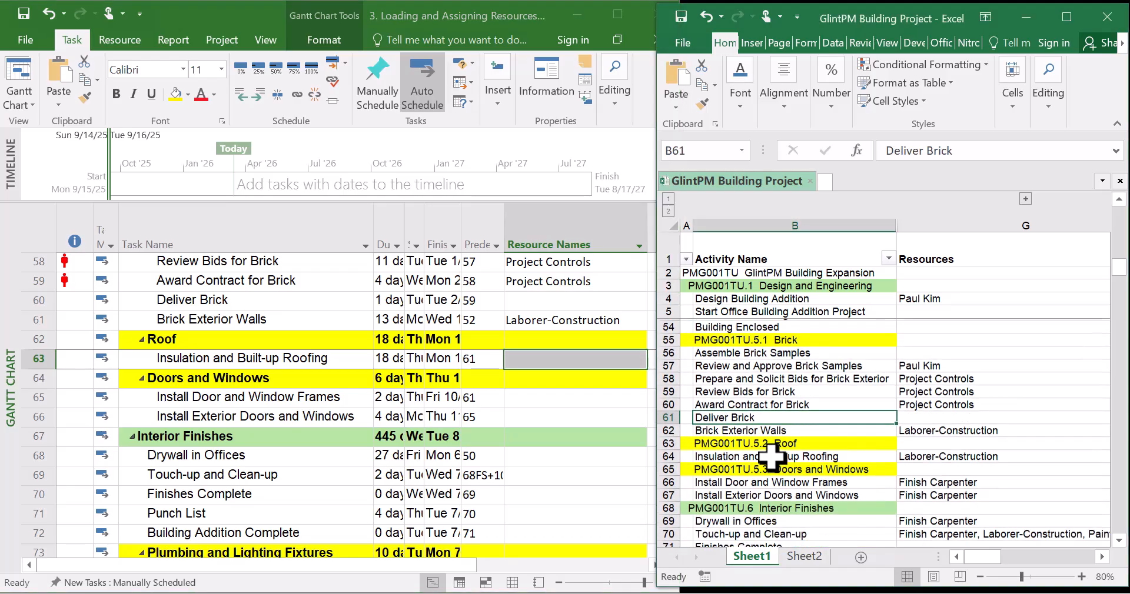
left_click(618, 360)
left_click(641, 359)
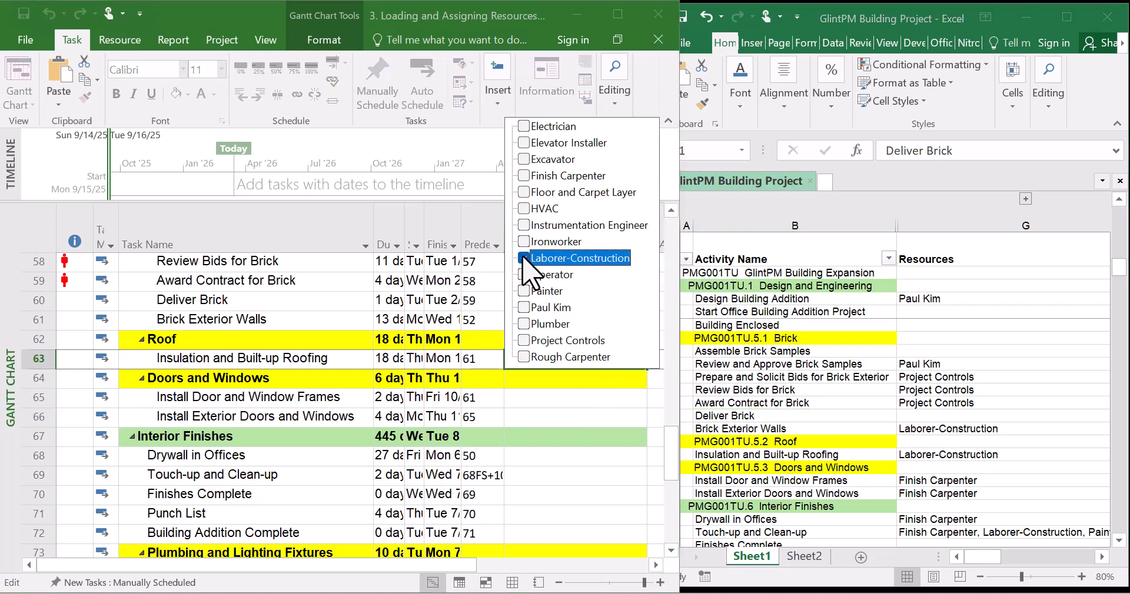
key("Return")
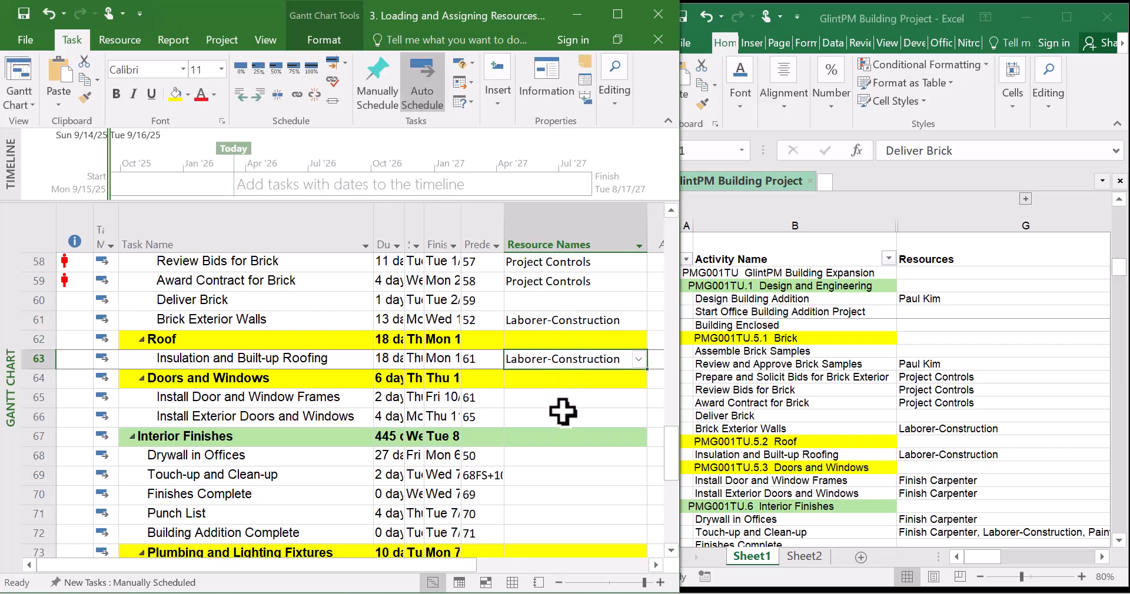
Assign Finish Carpenter to Install Door and Window Frames and fill it down to Install Exterior Doors and Windows
left_click(586, 400)
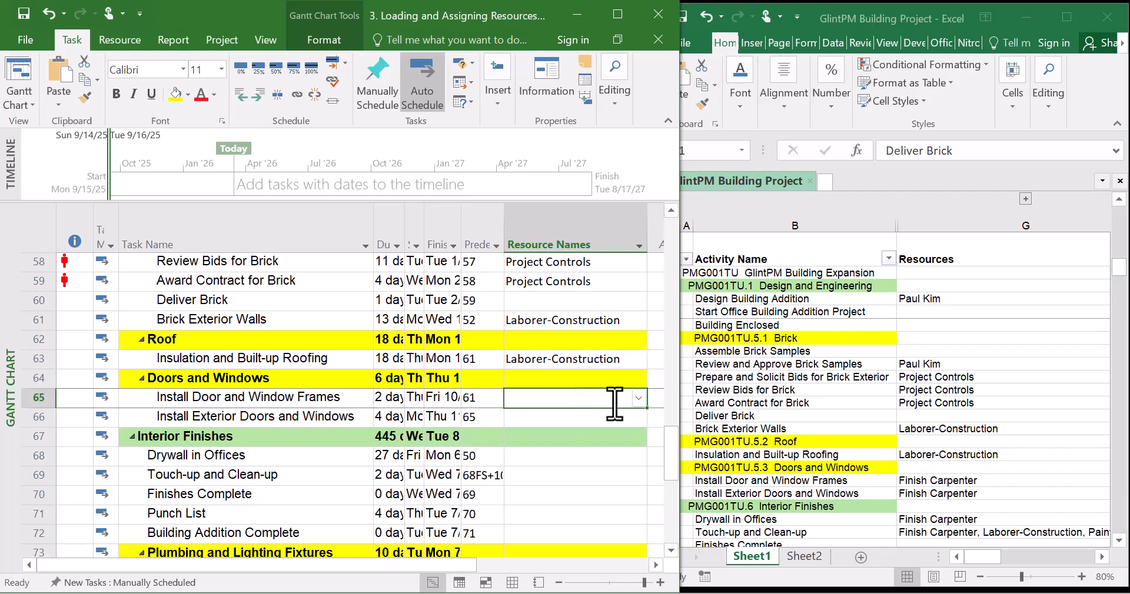
left_click(638, 399)
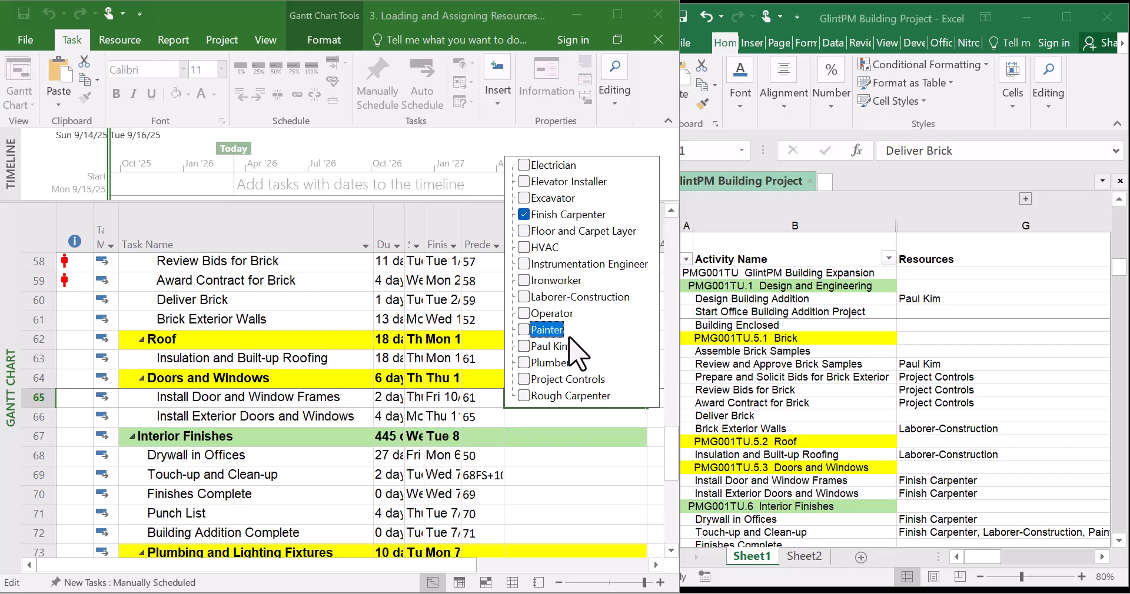
key("Return")
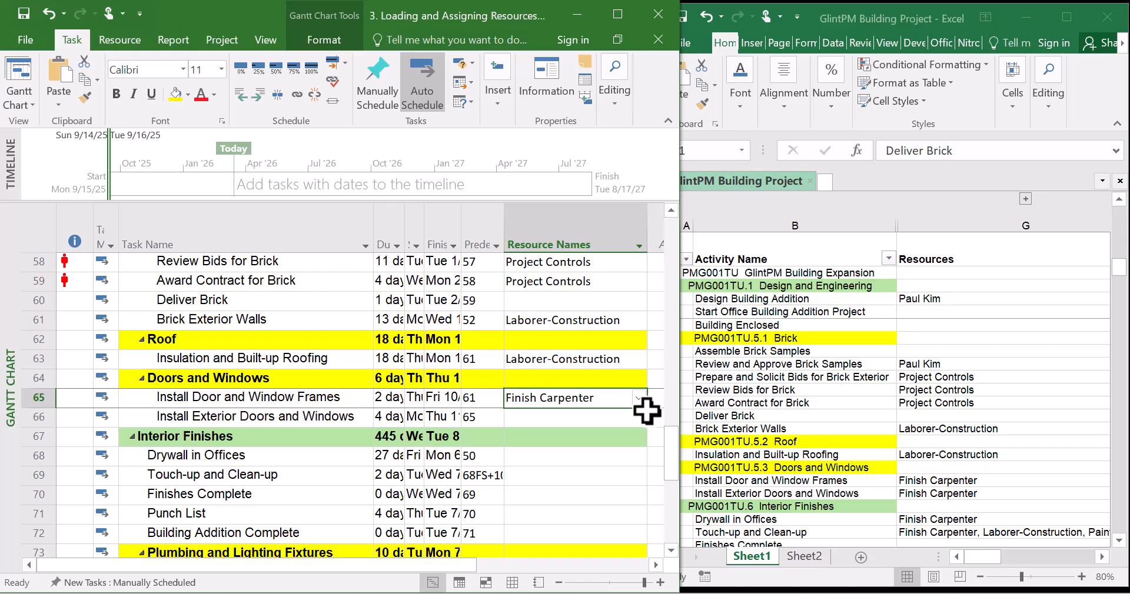
left_click_drag(646, 416, 583, 419)
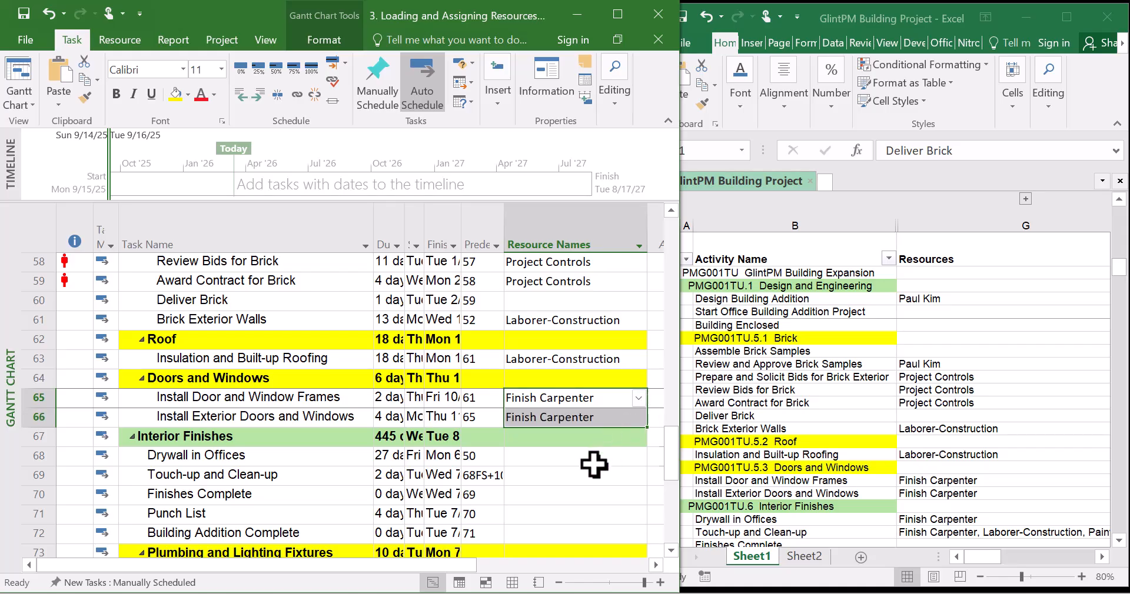
Assign Finish Carpenter to the Drywall in Offices task, checking the spreadsheet's Interior Finishes rows
left_click(592, 464)
scroll(594, 465, "down", 2)
left_click(783, 454)
scroll(789, 441, "down", 3)
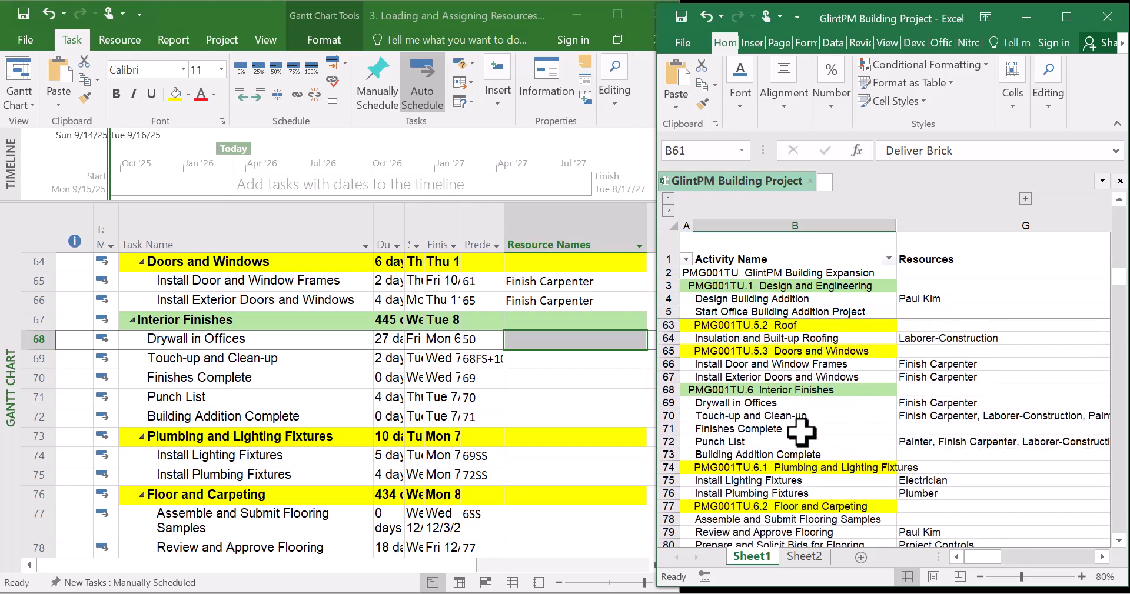
left_click(601, 338)
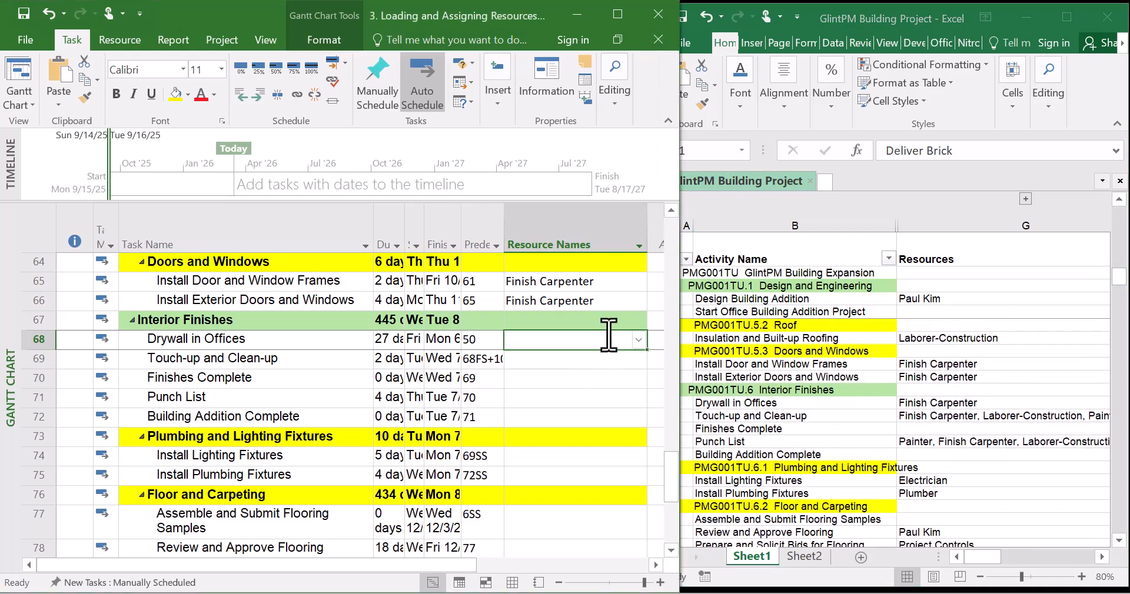
left_click(639, 341)
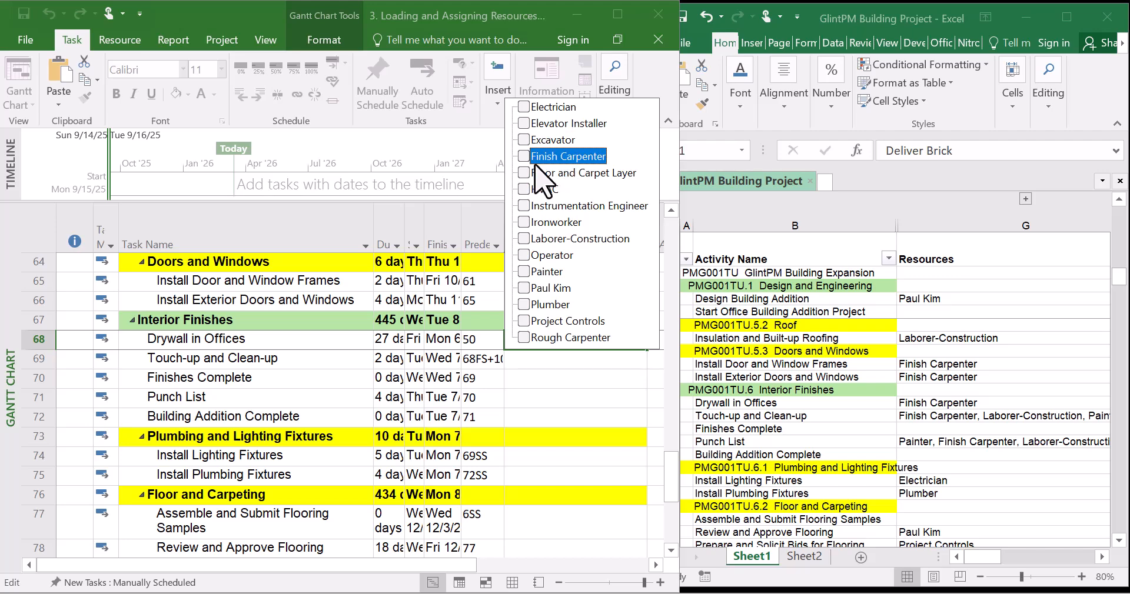
key("Return")
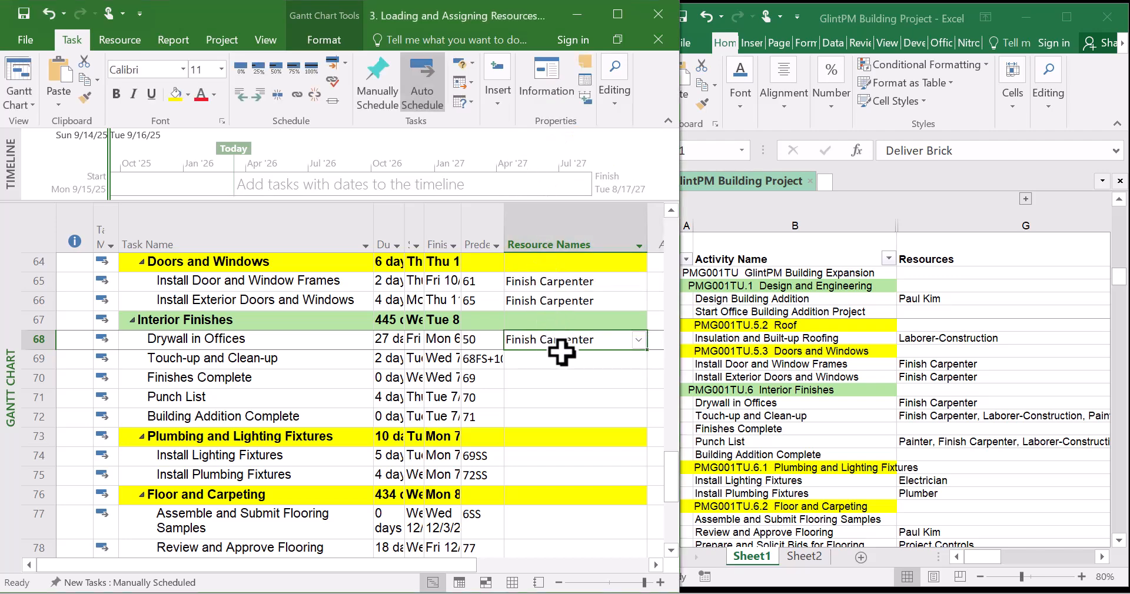
left_click(580, 359)
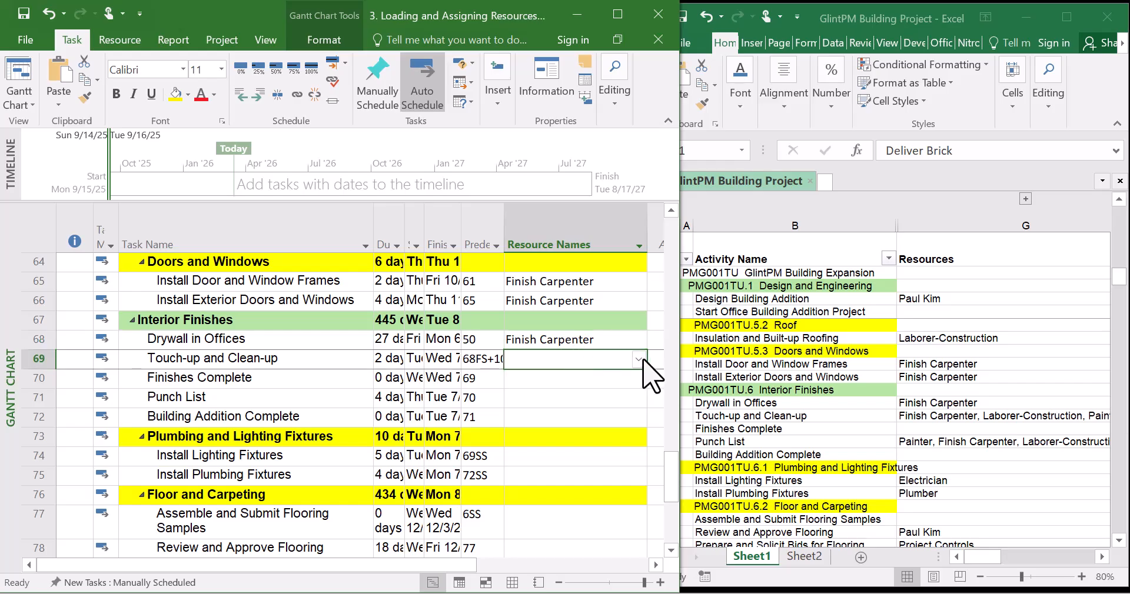
Assign Finish Carpenter and Laborer-Construction to the Touch-up and Clean-up task
left_click(639, 360)
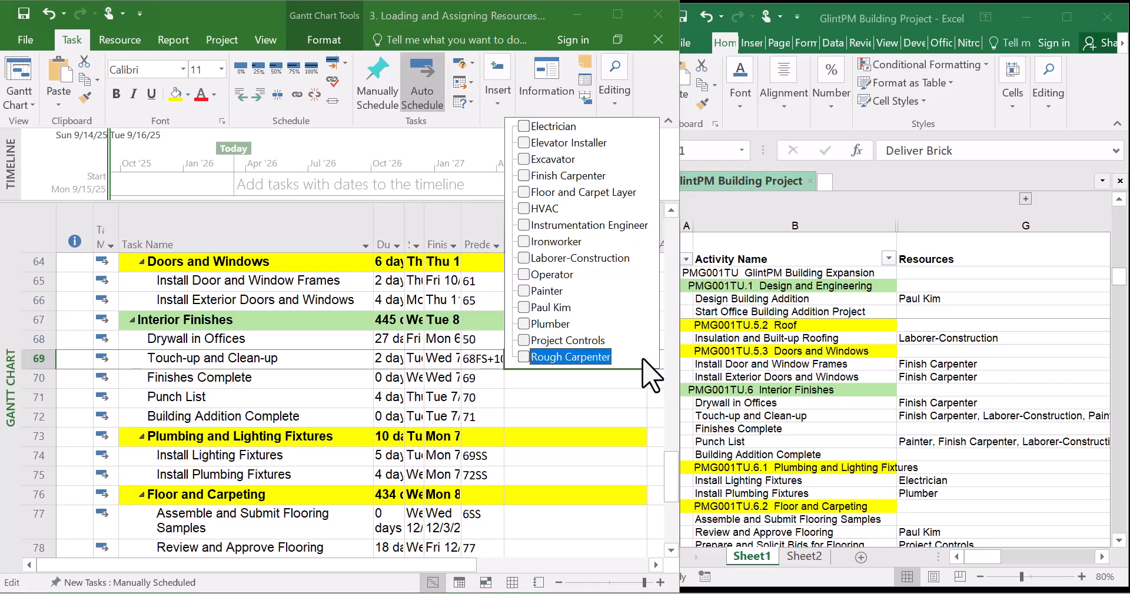
left_click(524, 176)
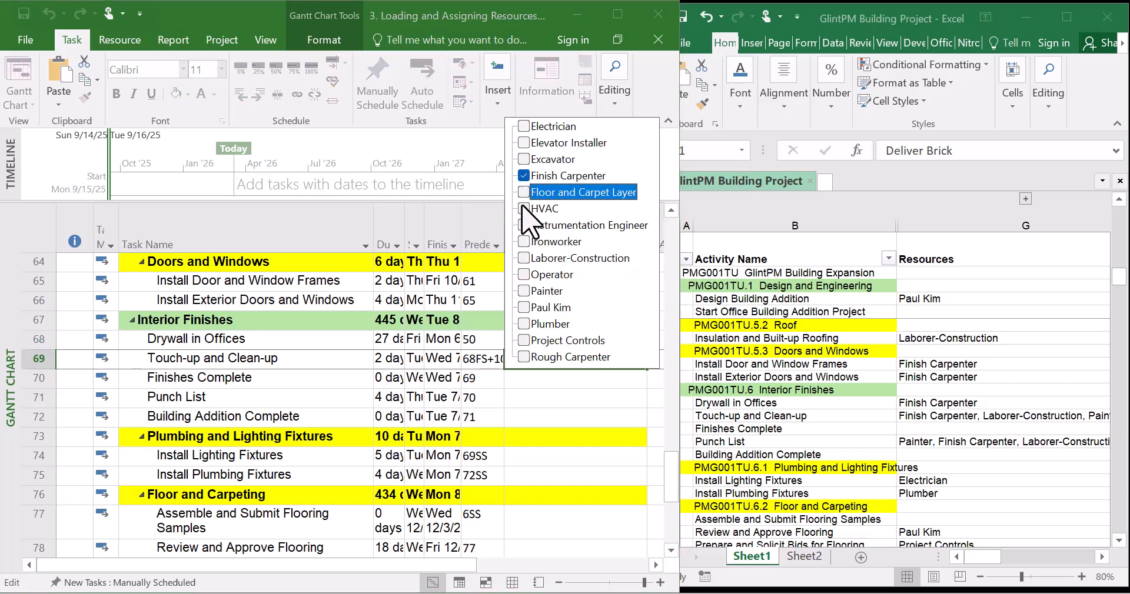
left_click(524, 259)
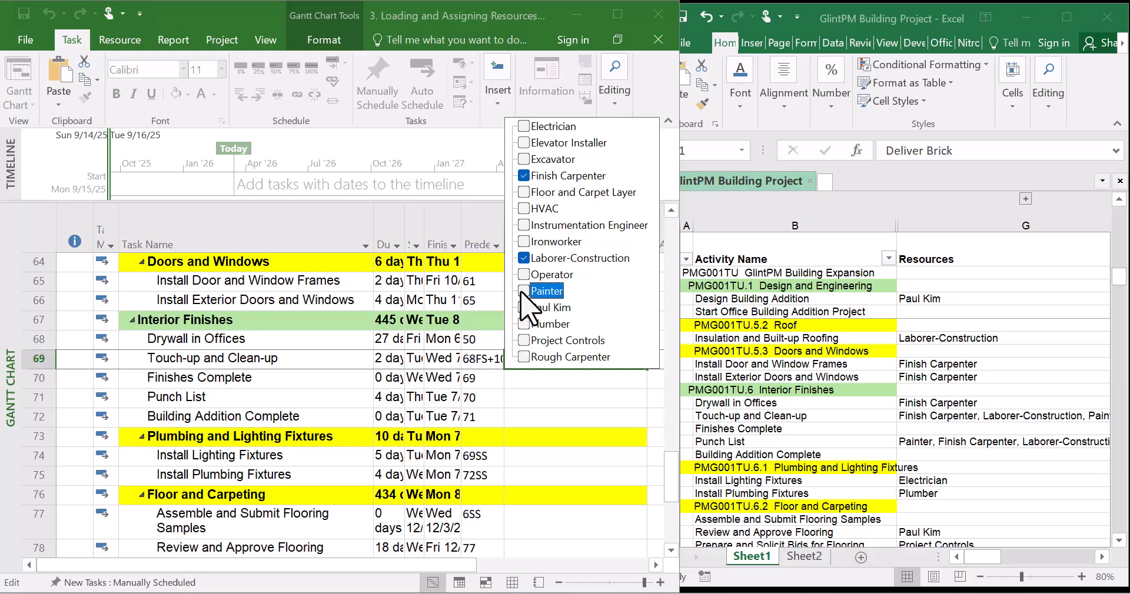
key("Return")
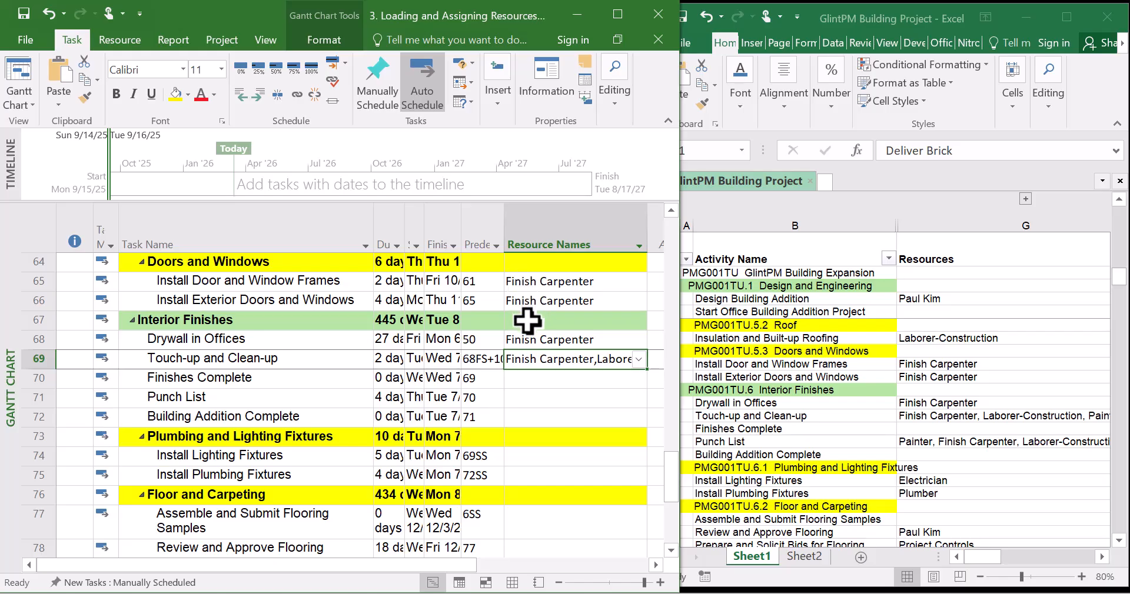
Paste the same resource assignment into the Punch List task
left_click(547, 399)
key("ctrl+v")
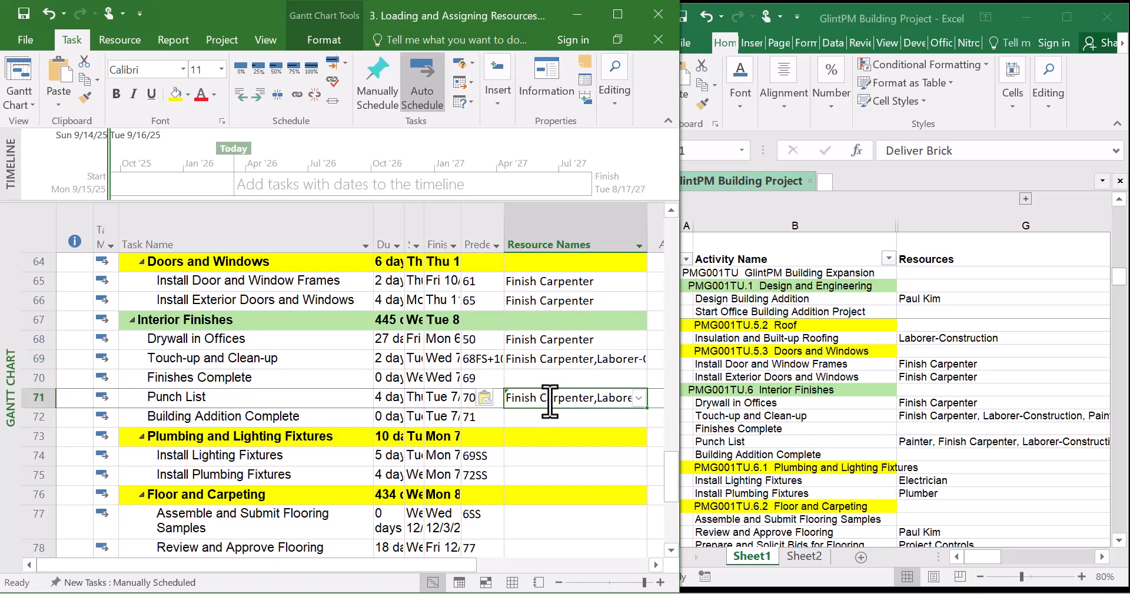
left_click(555, 433)
scroll(555, 429, "down", 3)
scroll(555, 429, "up", 1)
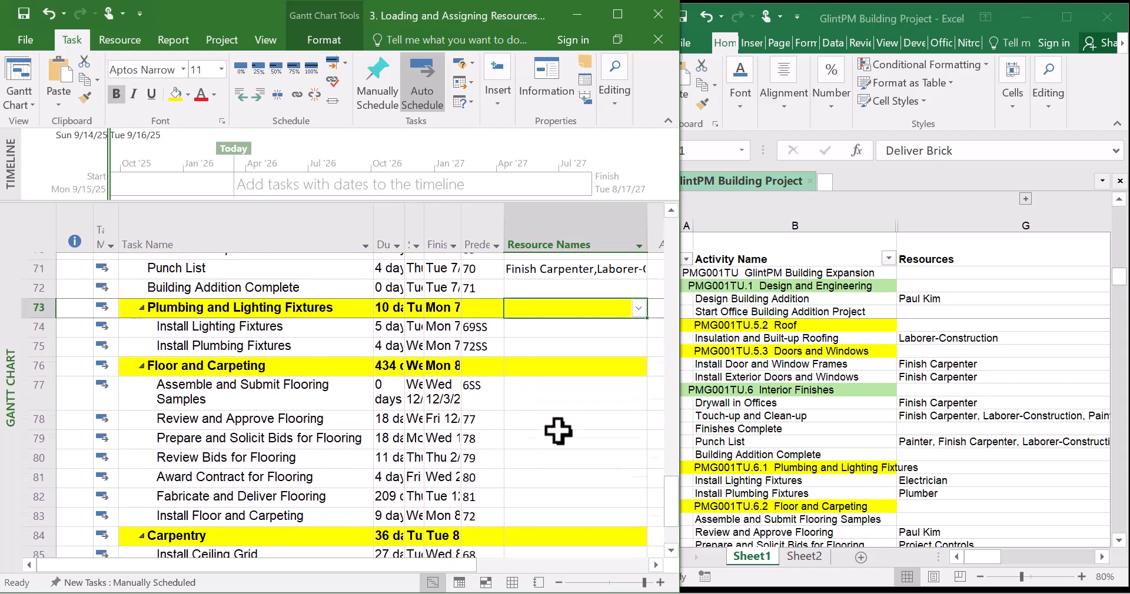
Assign Electrician to the Install Lighting Fixtures task, checking the spreadsheet's Plumbing and Lighting Fixtures rows
left_click(782, 415)
scroll(782, 416, "down", 2)
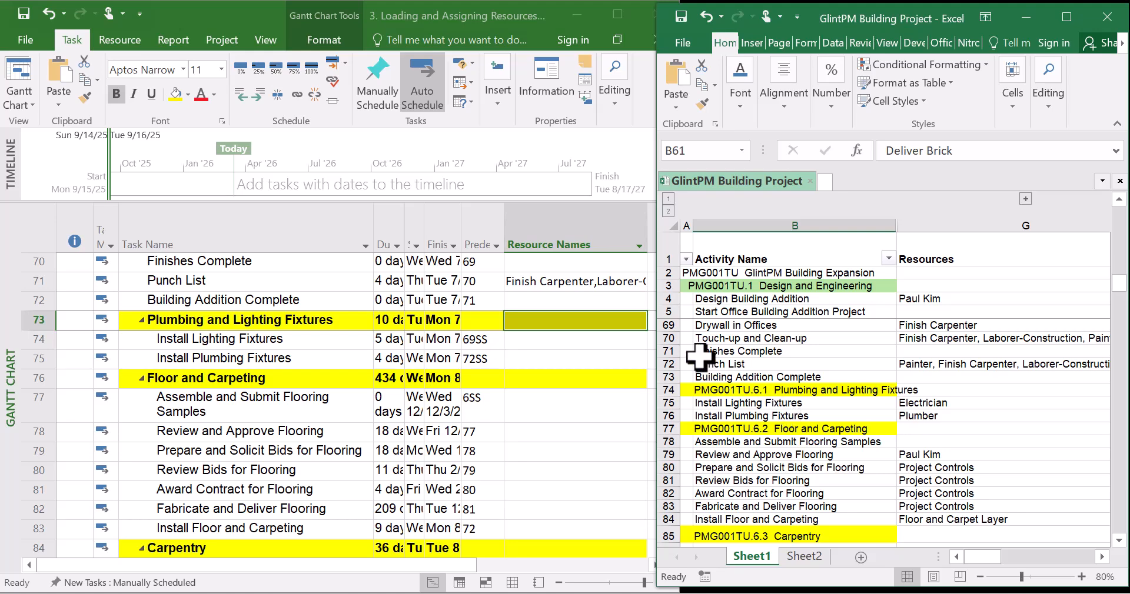
left_click(591, 340)
left_click(635, 341)
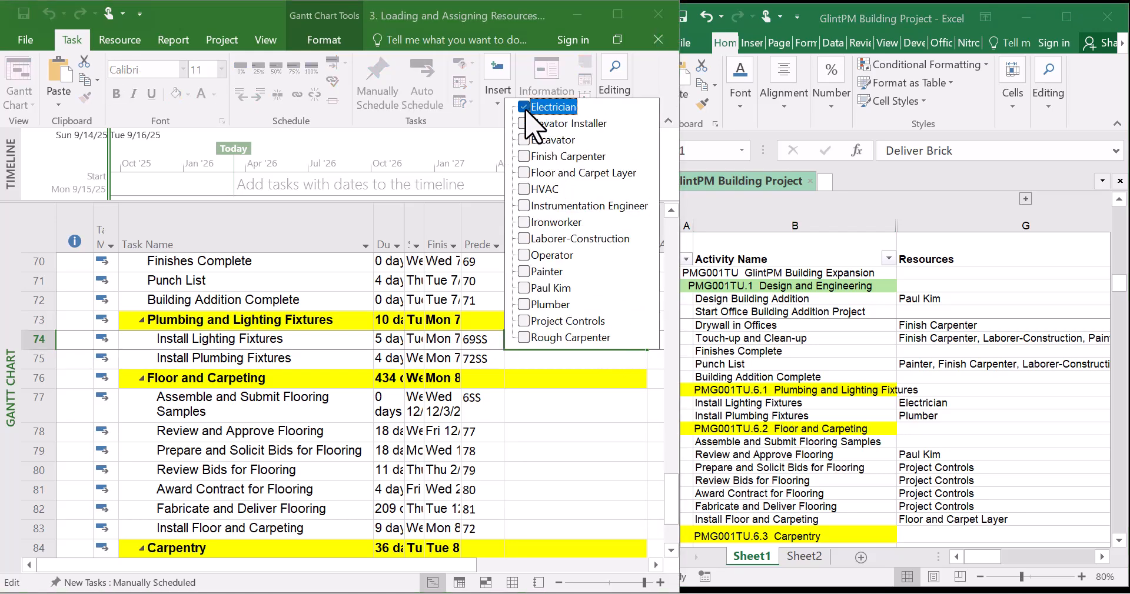
key("Return")
Assign Plumber to the Install Plumbing Fixtures task
left_click(629, 360)
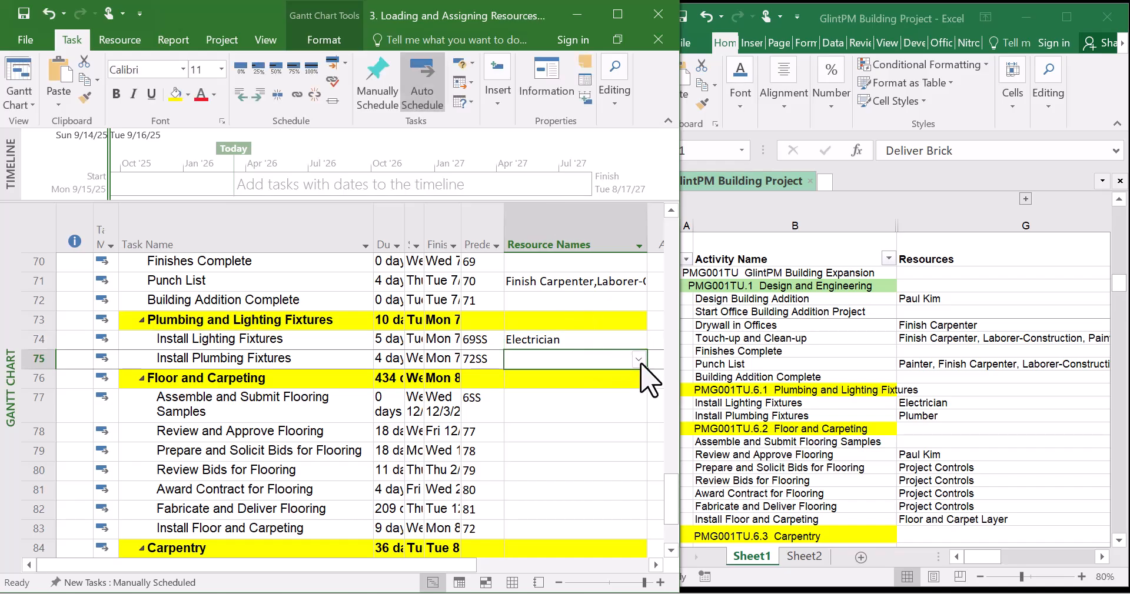
left_click(639, 359)
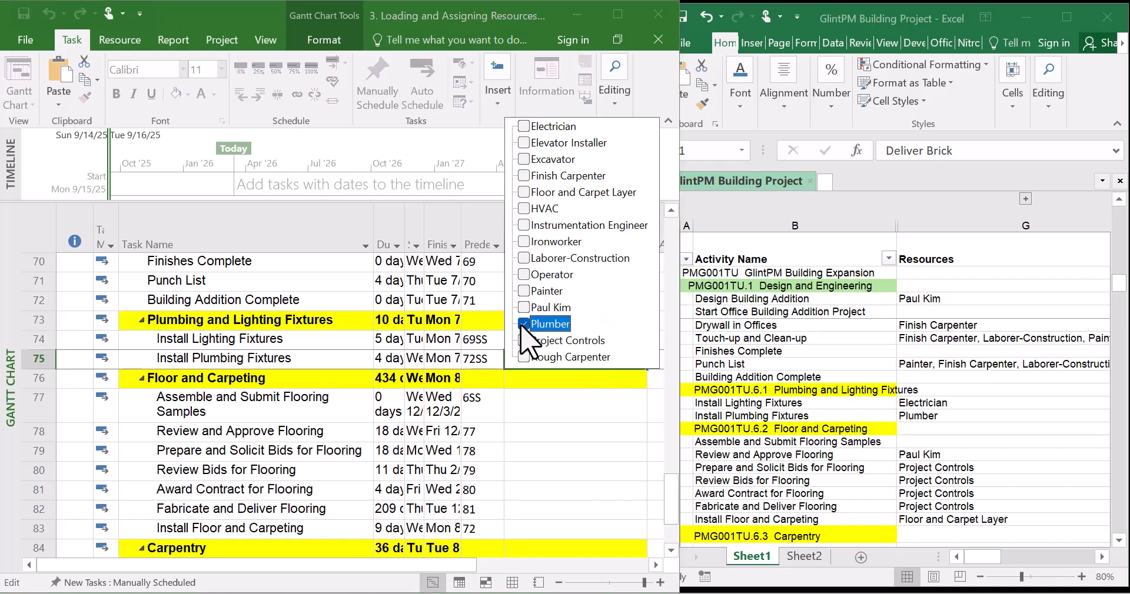
key("Return")
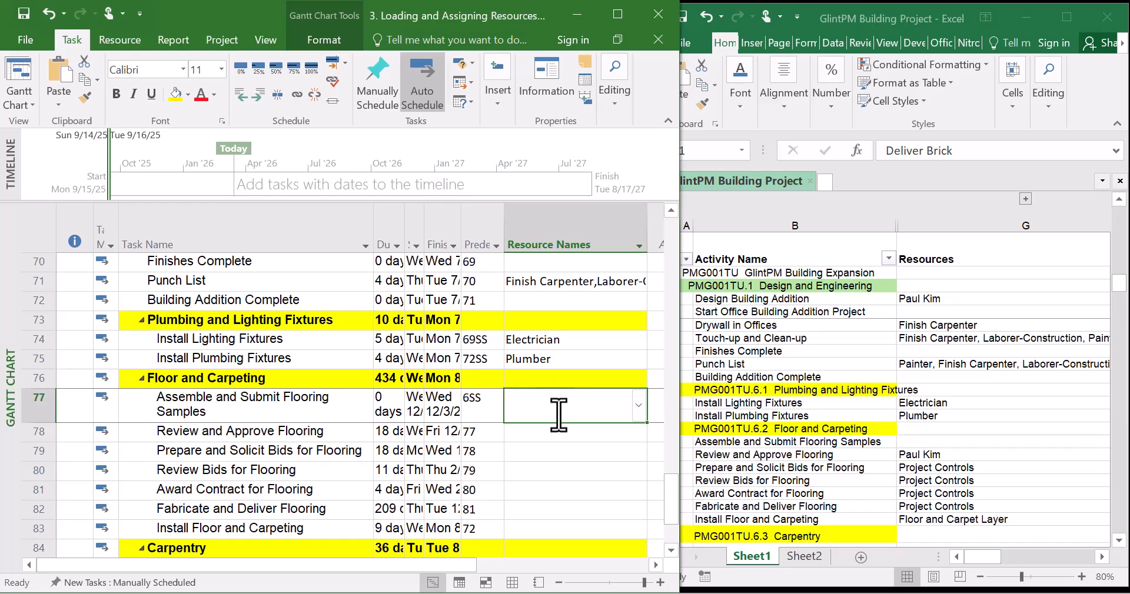
scroll(559, 412, "down", 3)
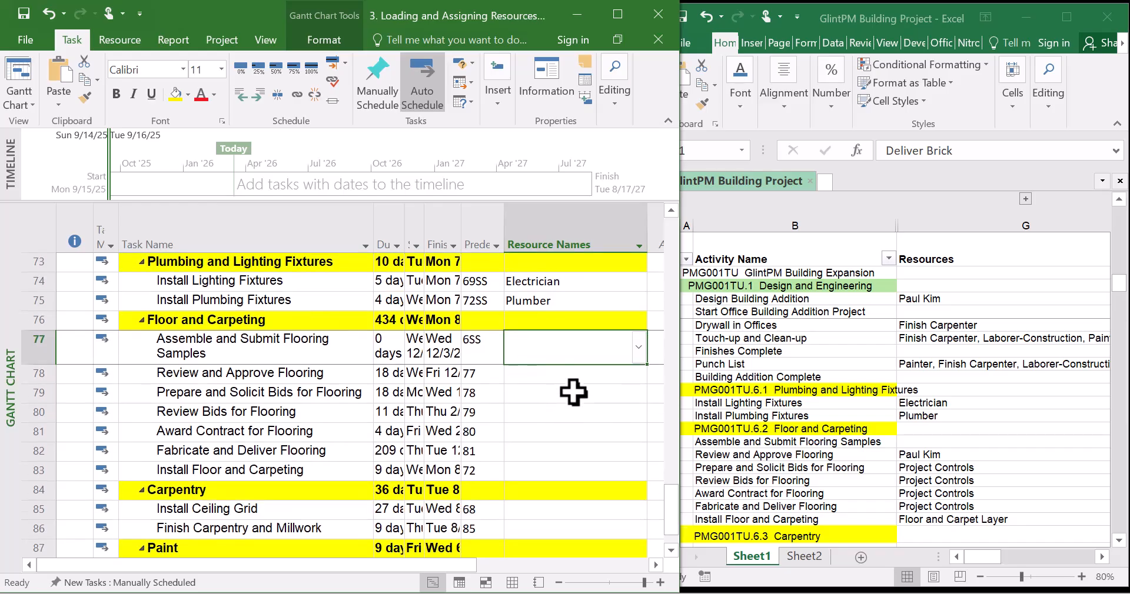
left_click(574, 392)
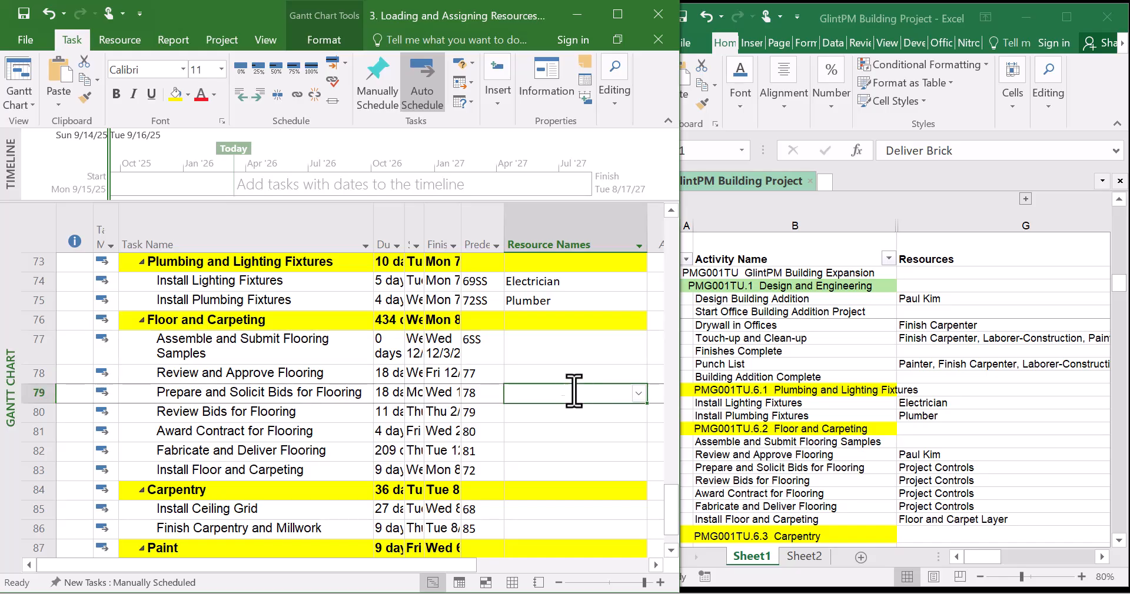
left_click(578, 380)
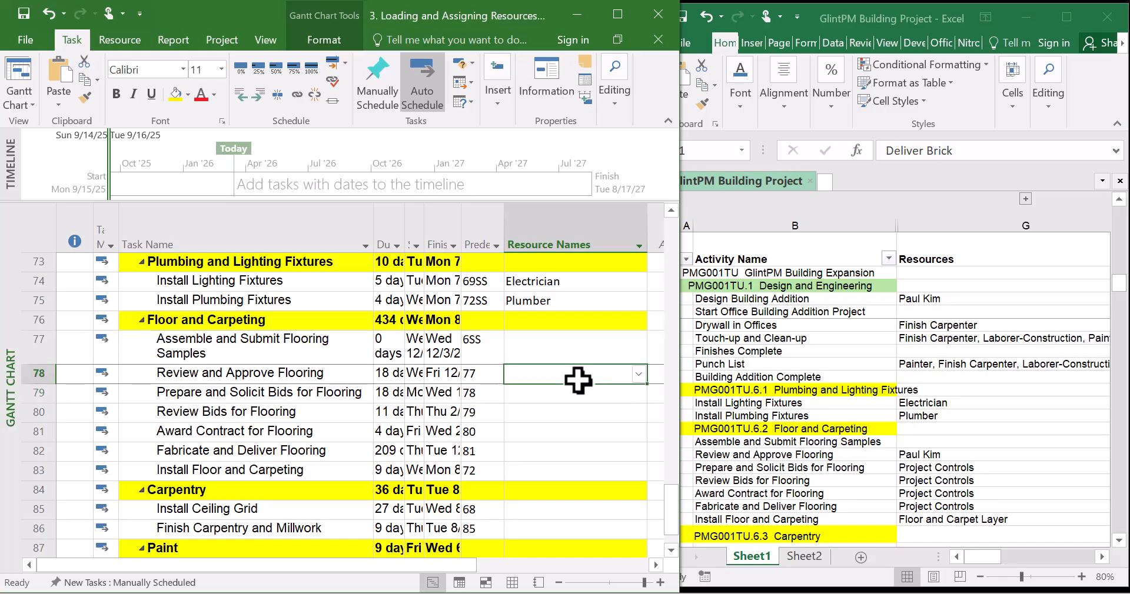
left_click(639, 374)
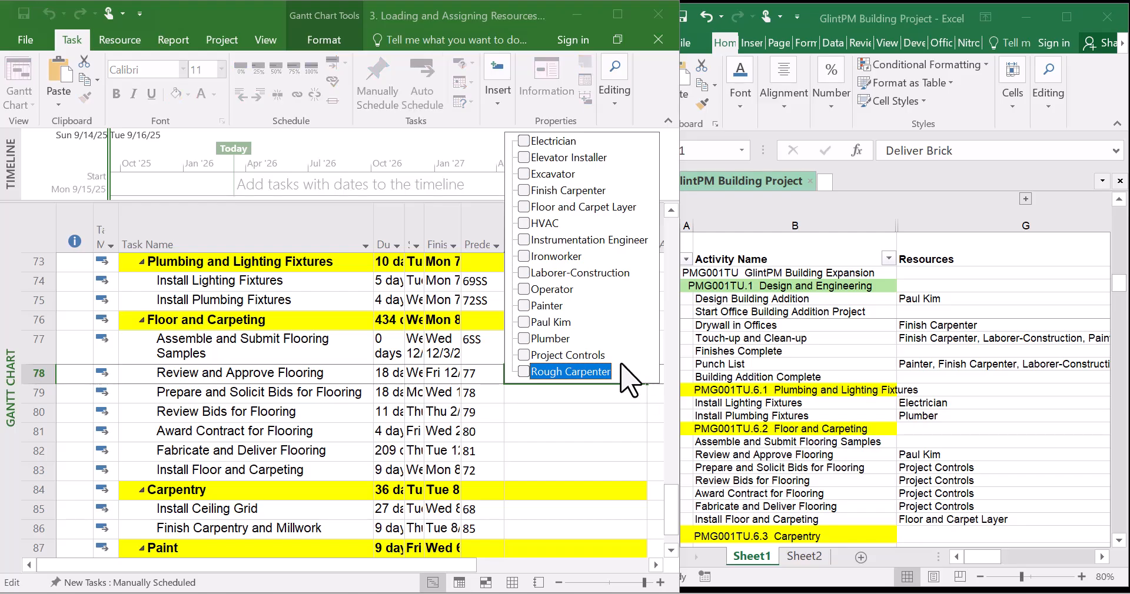
left_click(528, 325)
key("Return")
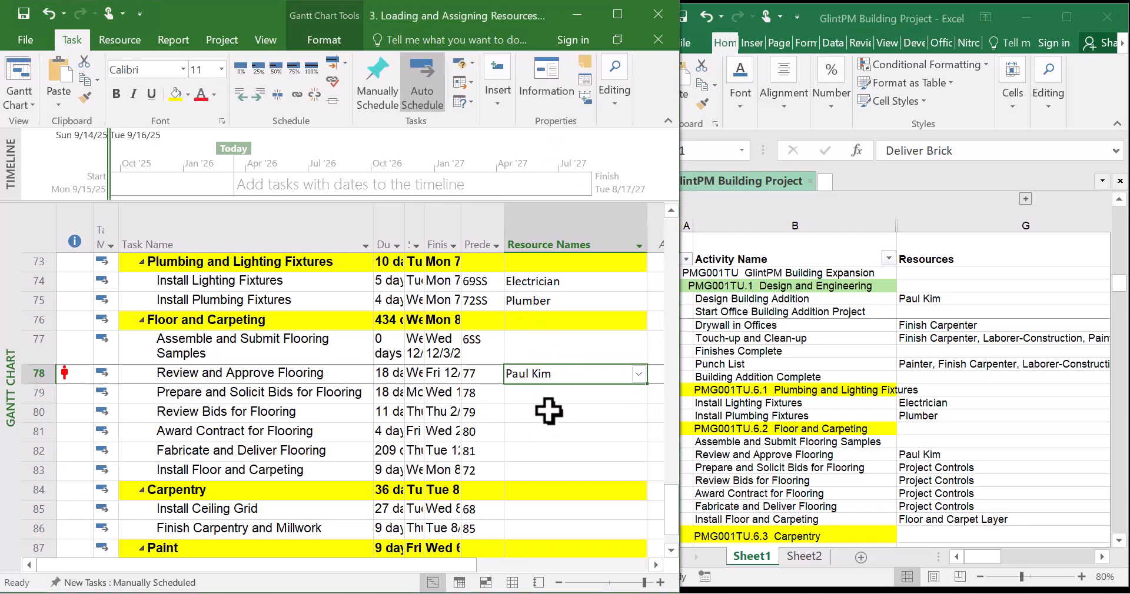
Assign Project Controls to Prepare and Solicit Bids for Flooring and fill it down to Fabricate and Deliver Flooring
left_click(556, 395)
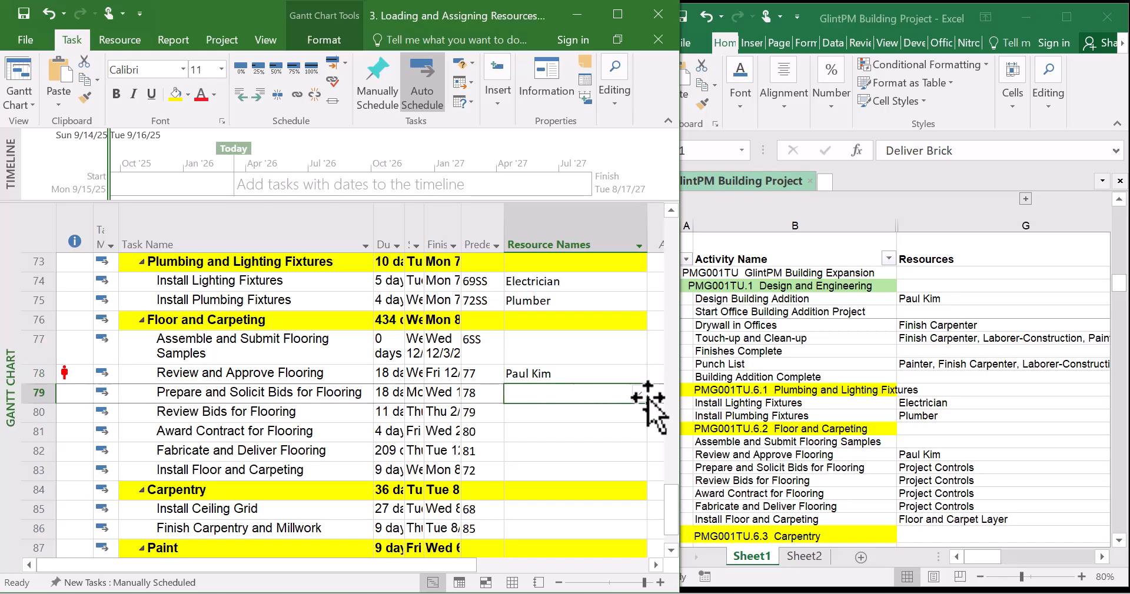
left_click(638, 394)
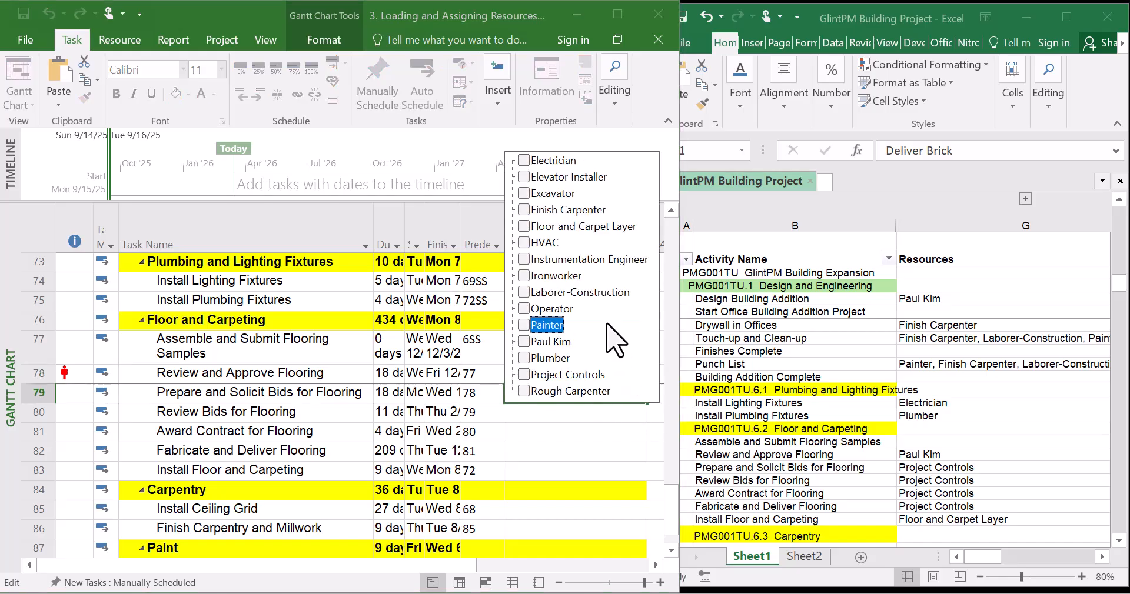
left_click(663, 409)
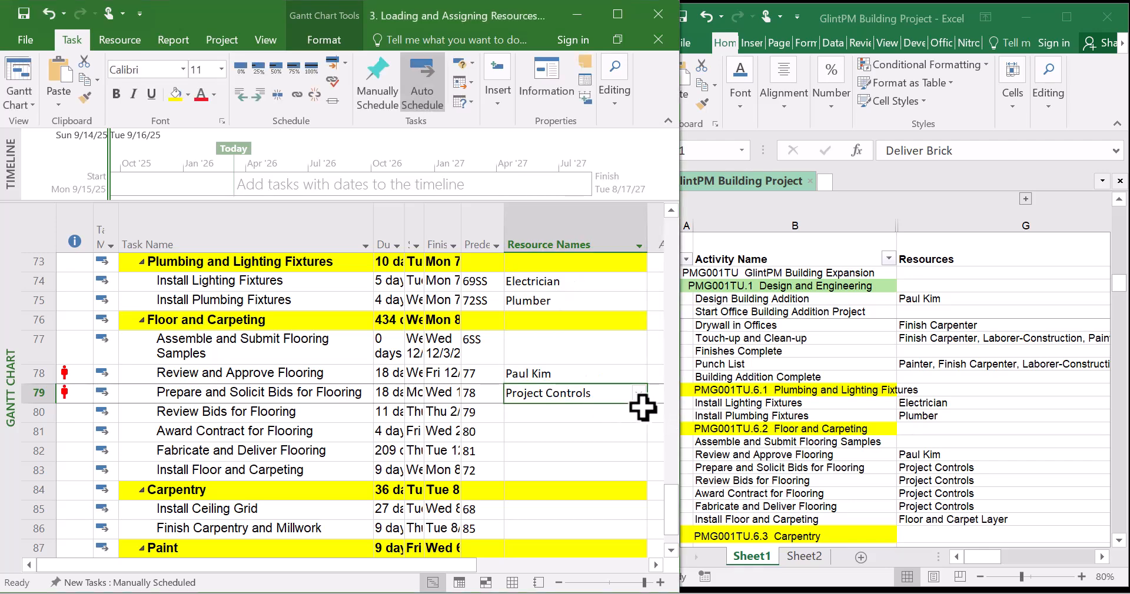
left_click_drag(648, 404, 644, 463)
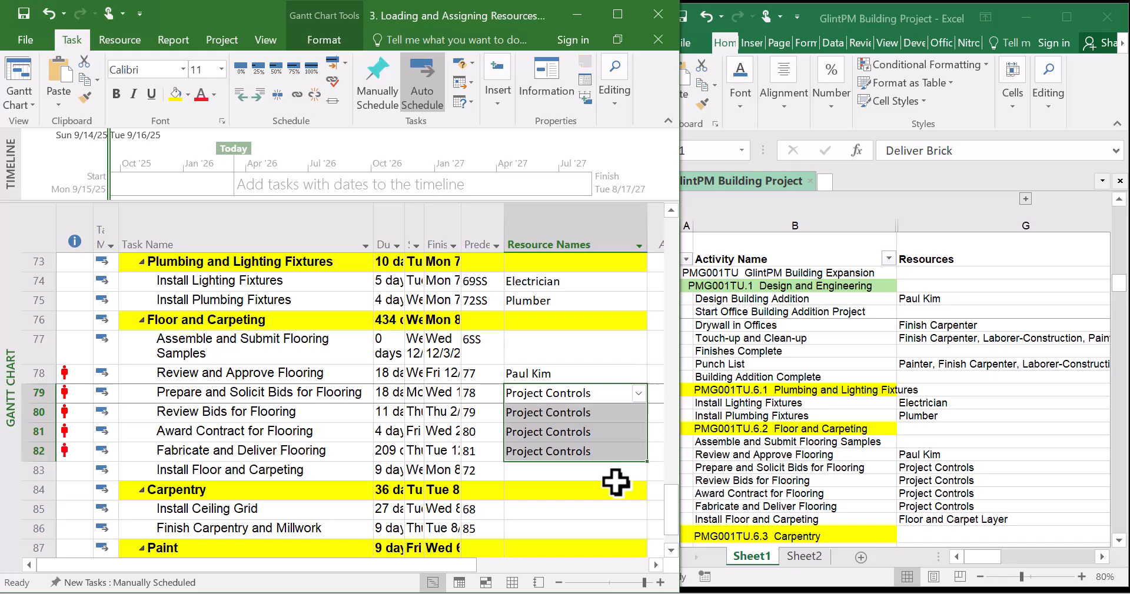
Assign Floor and Carpet Layer to the Install Floor and Carpeting task
left_click(618, 471)
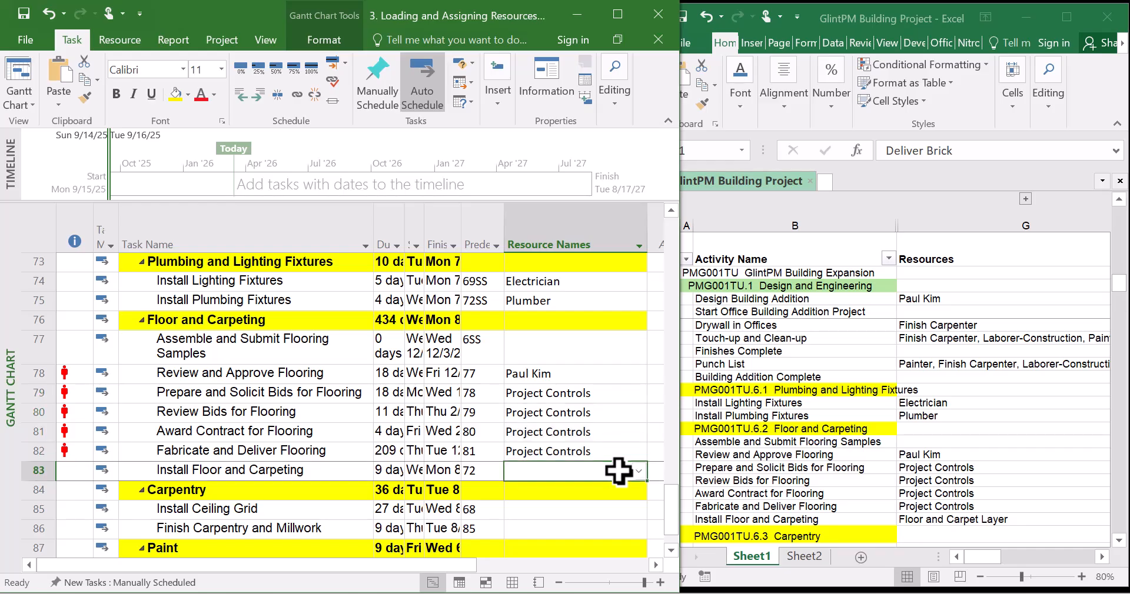
left_click(638, 471)
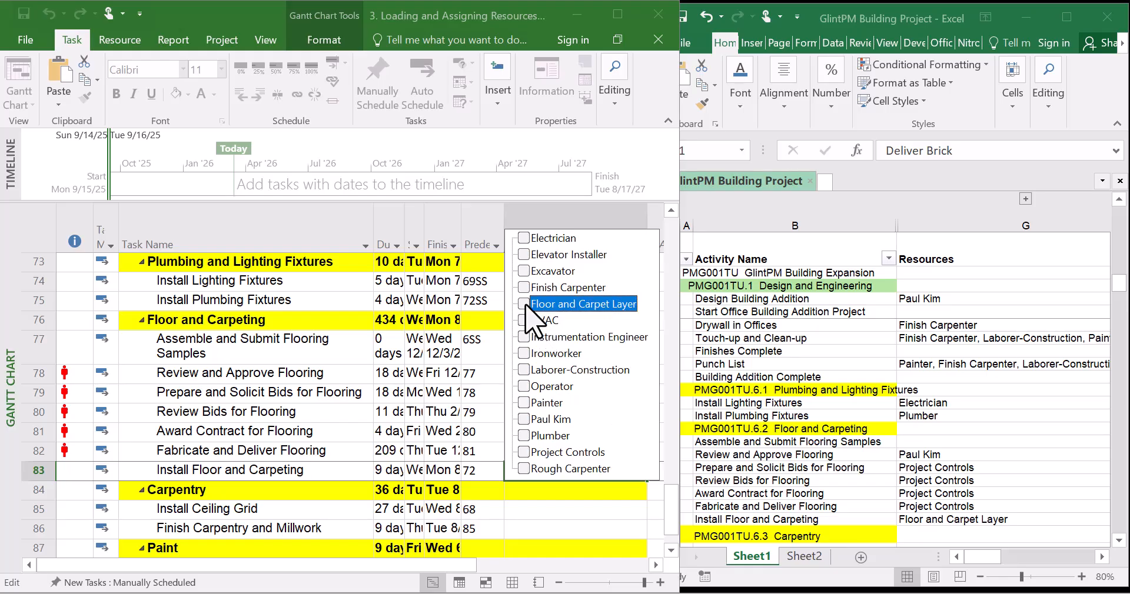
key("Return")
Assign Finish Carpenter to Install Ceiling Grid and fill it down to Finish Carpentry and Millwork, checking the spreadsheet's Carpentry rows
left_click(555, 367)
scroll(552, 393, "down", 4)
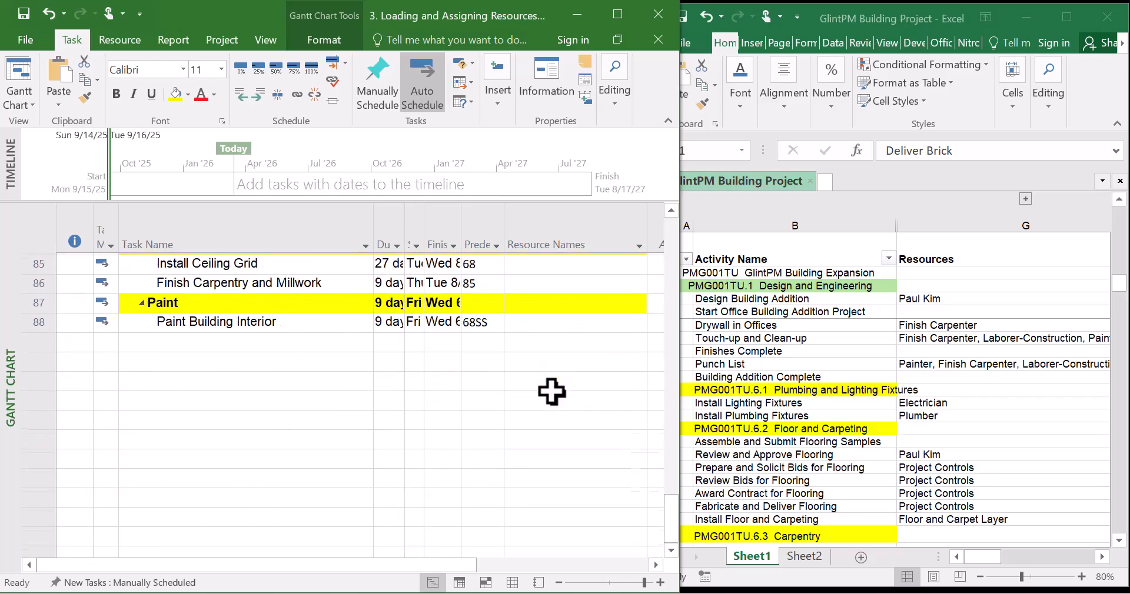
scroll(550, 390, "up", 2)
left_click(836, 456)
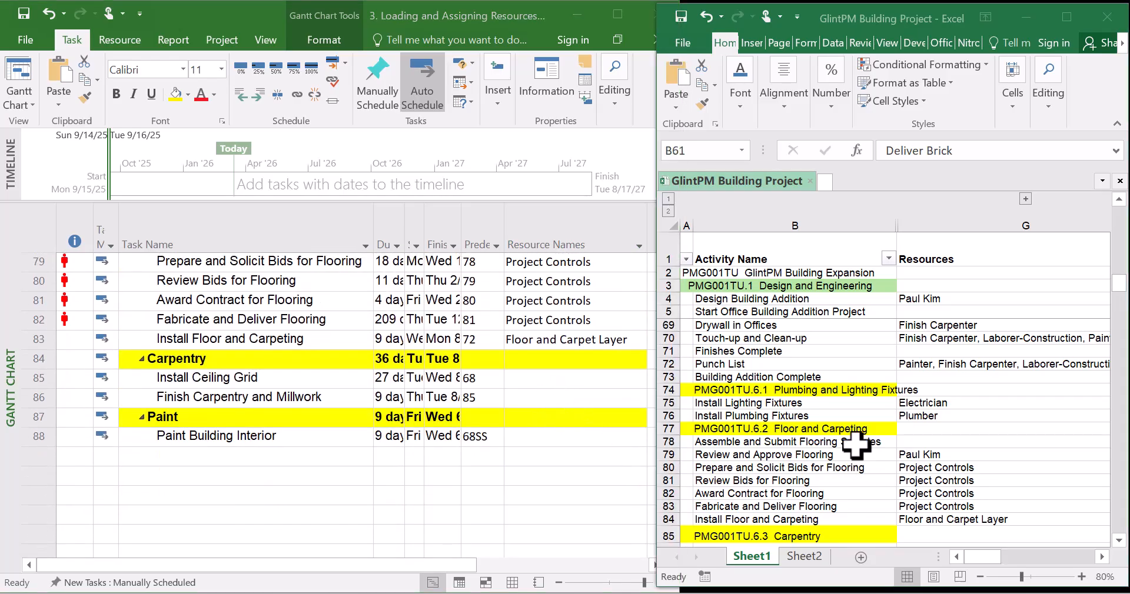
scroll(824, 441, "down", 3)
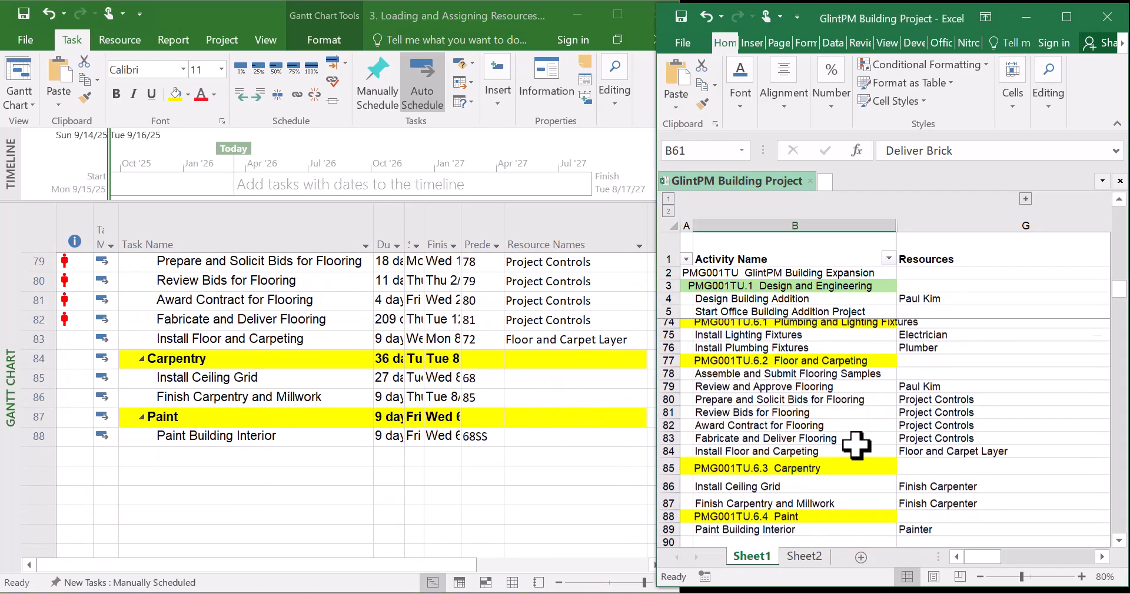
left_click(613, 379)
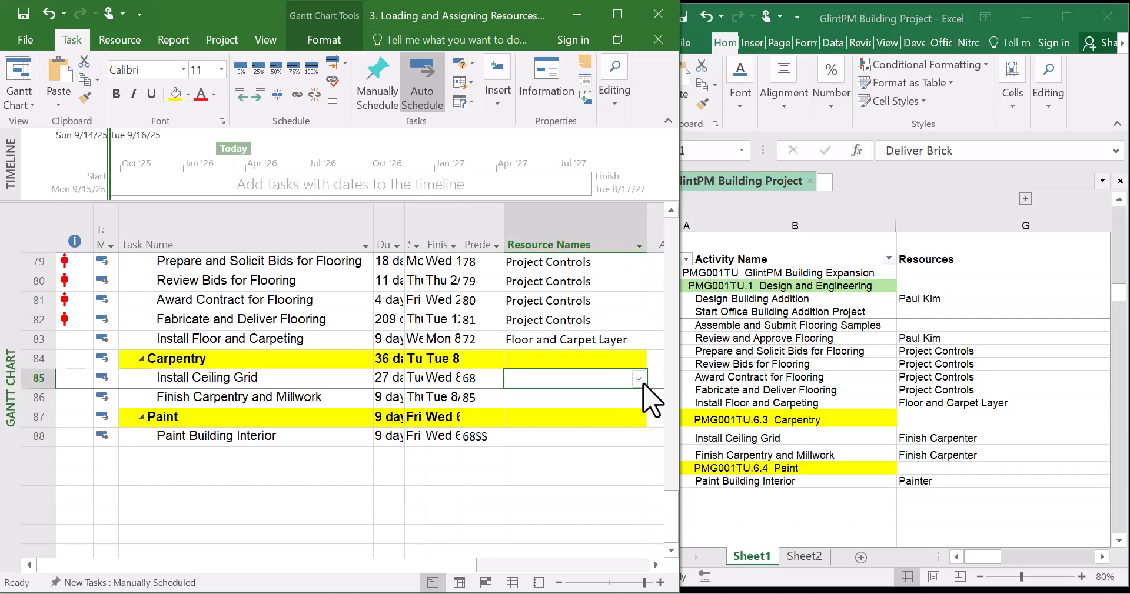
left_click(639, 380)
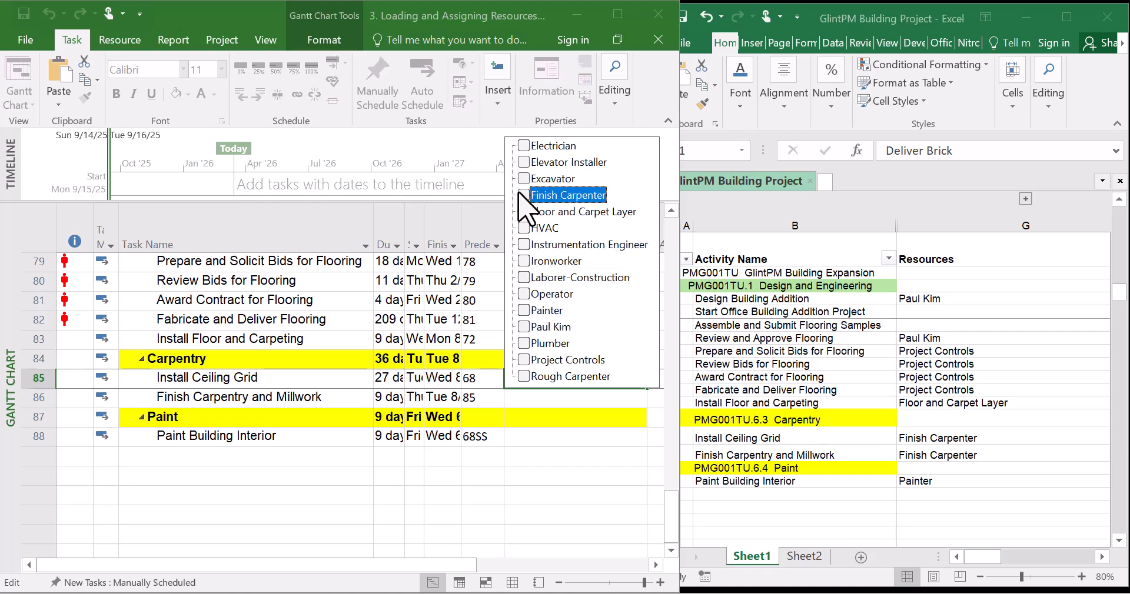
key("Return")
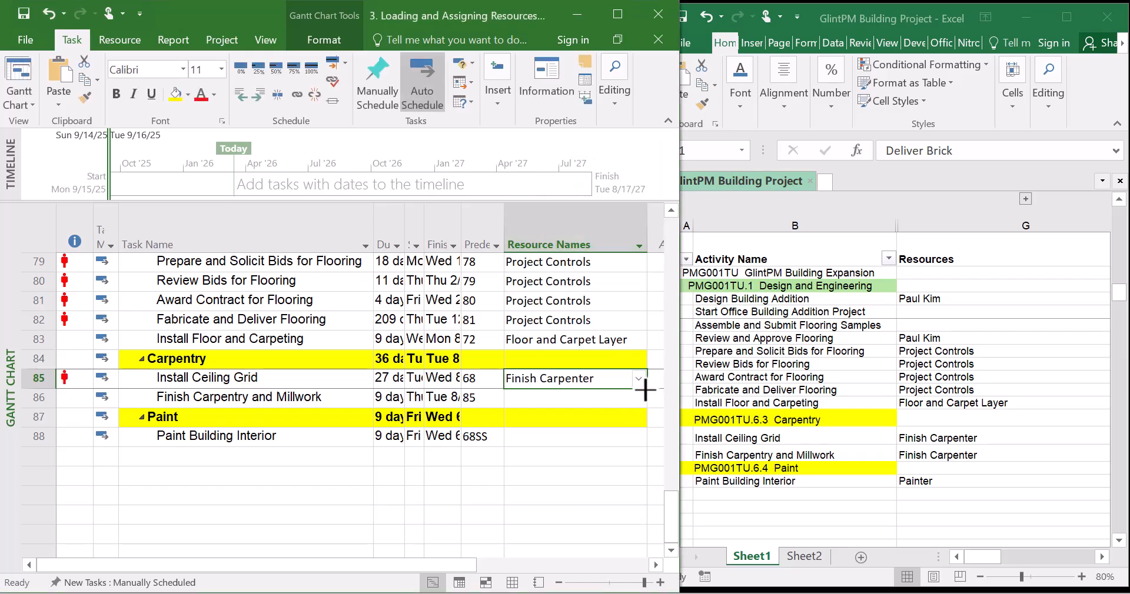
left_click_drag(648, 389, 643, 408)
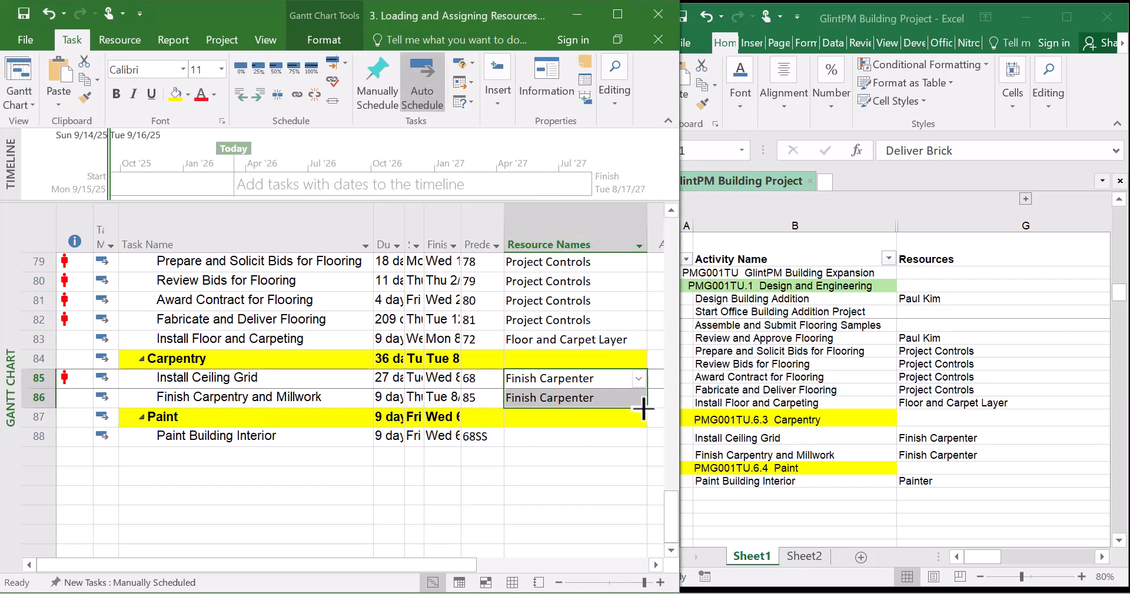
Assign Painter to the Paint Building Interior task
left_click(619, 443)
left_click(638, 439)
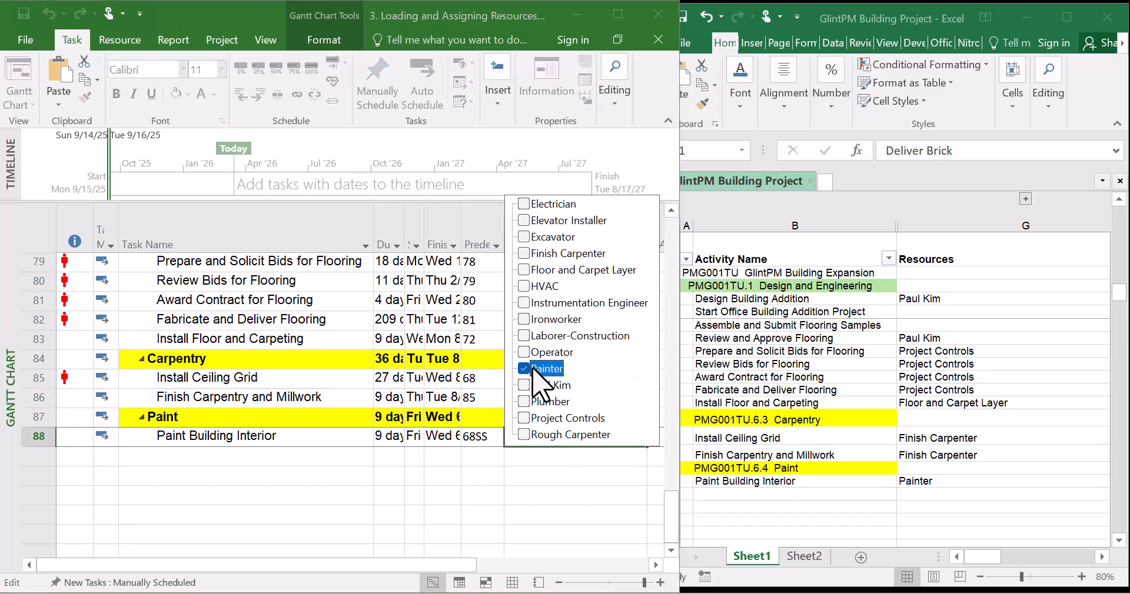
key("Return")
left_click(540, 464)
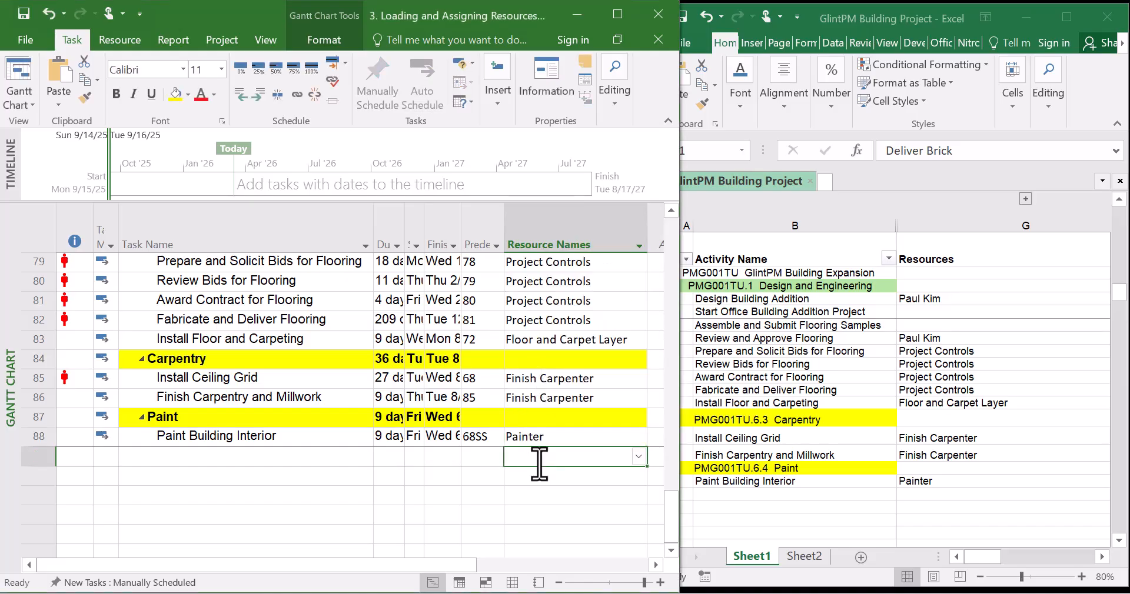
Widen the Predecessors and Finish columns of the task table
scroll(540, 463, "up", 2)
scroll(541, 463, "up", 3)
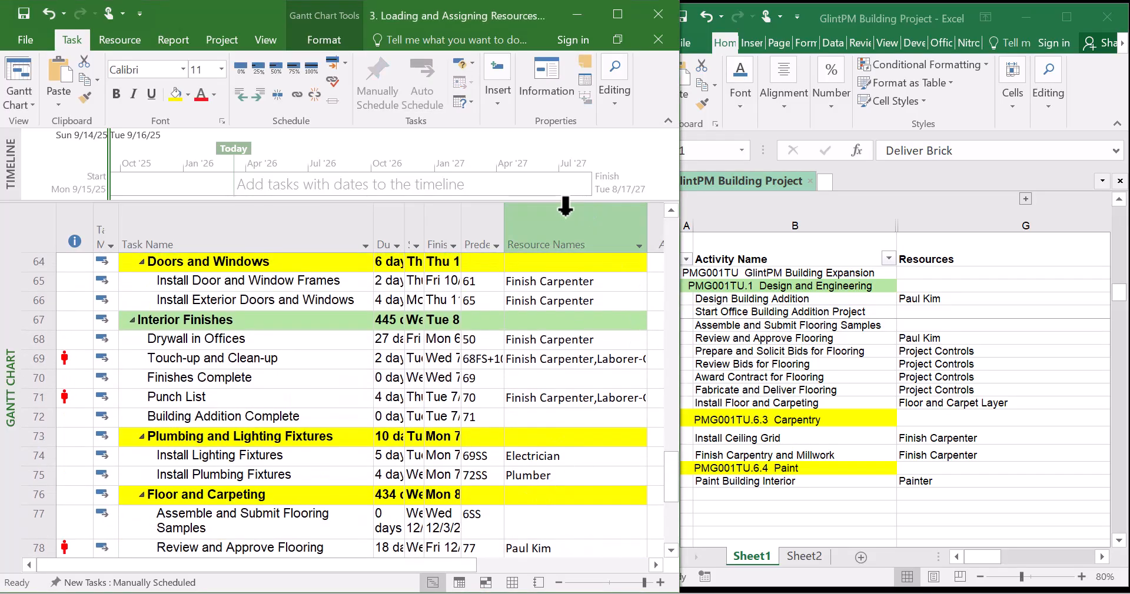
left_click(565, 213)
left_click(385, 339)
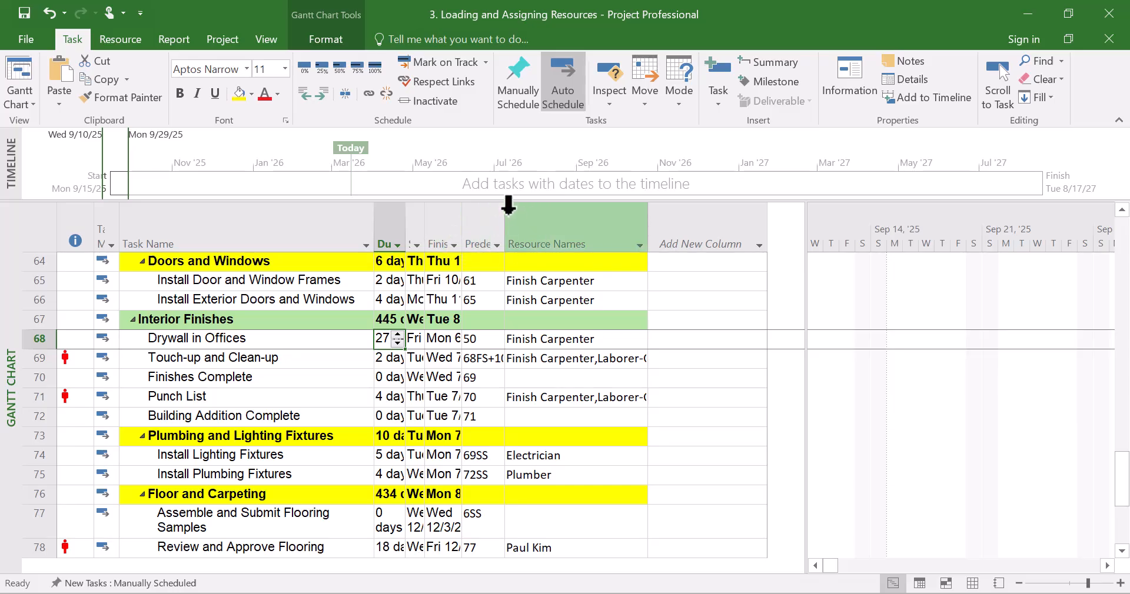
left_click_drag(504, 217, 547, 215)
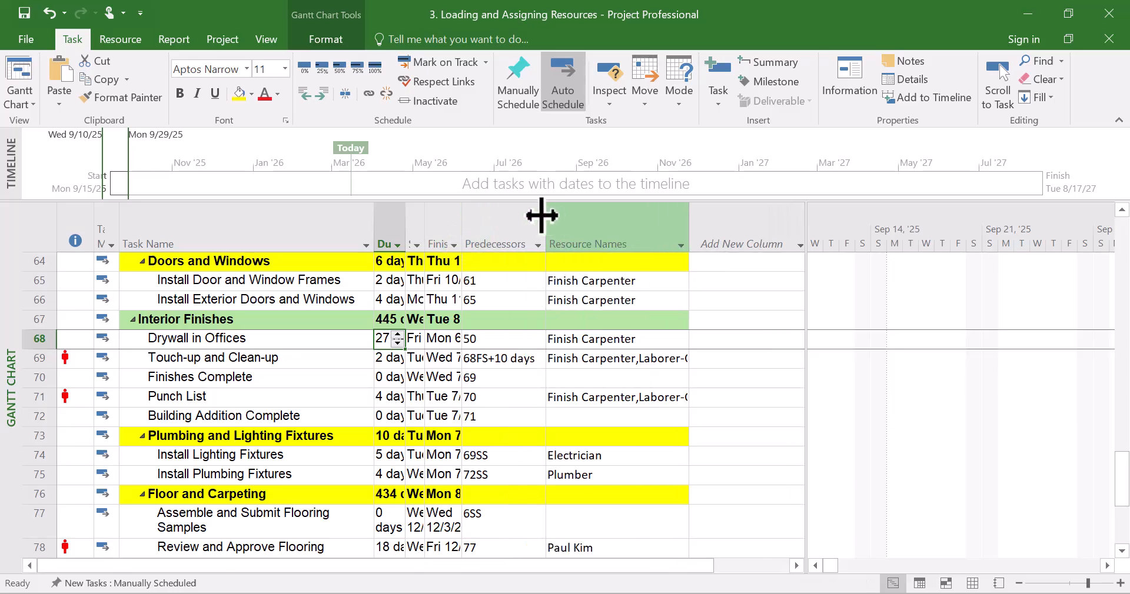
left_click_drag(462, 211, 516, 212)
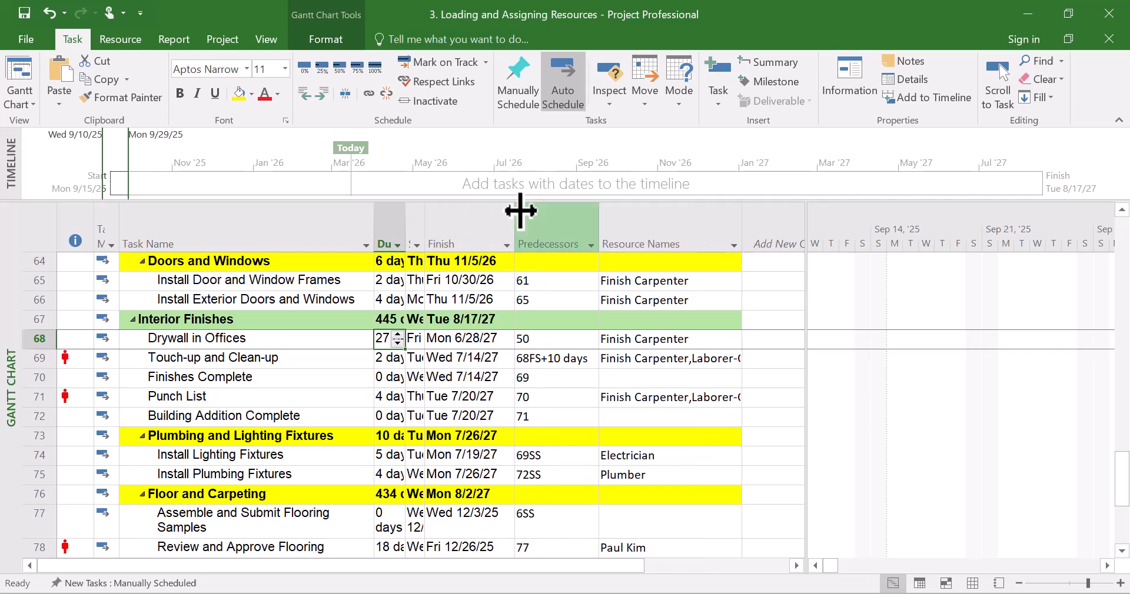
Widen the Start and Duration columns of the task table
left_click_drag(424, 219, 514, 212)
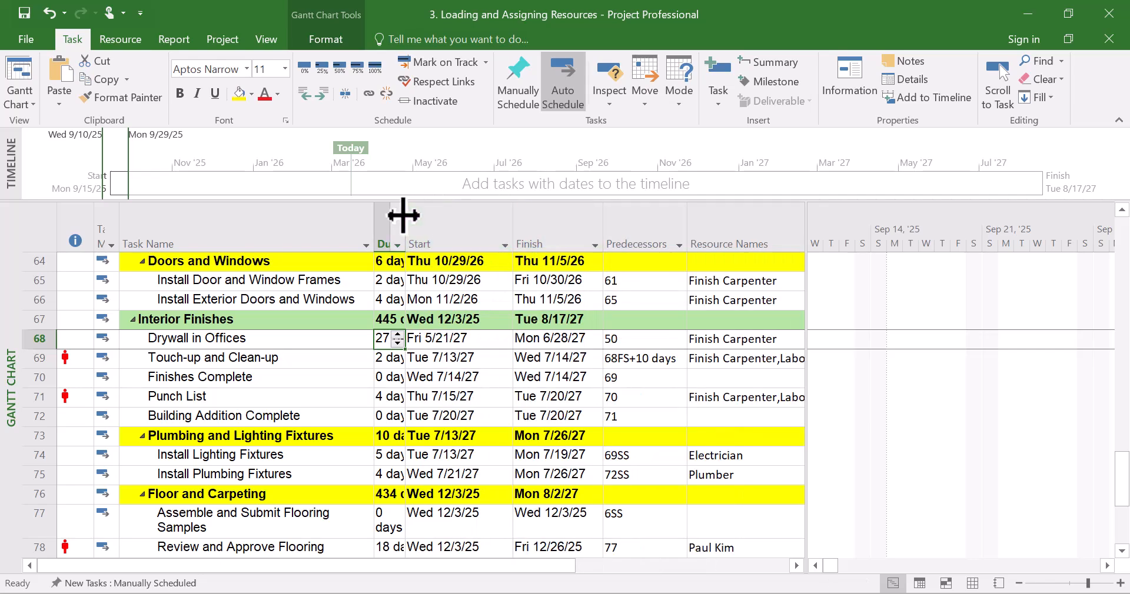
left_click_drag(406, 214, 464, 215)
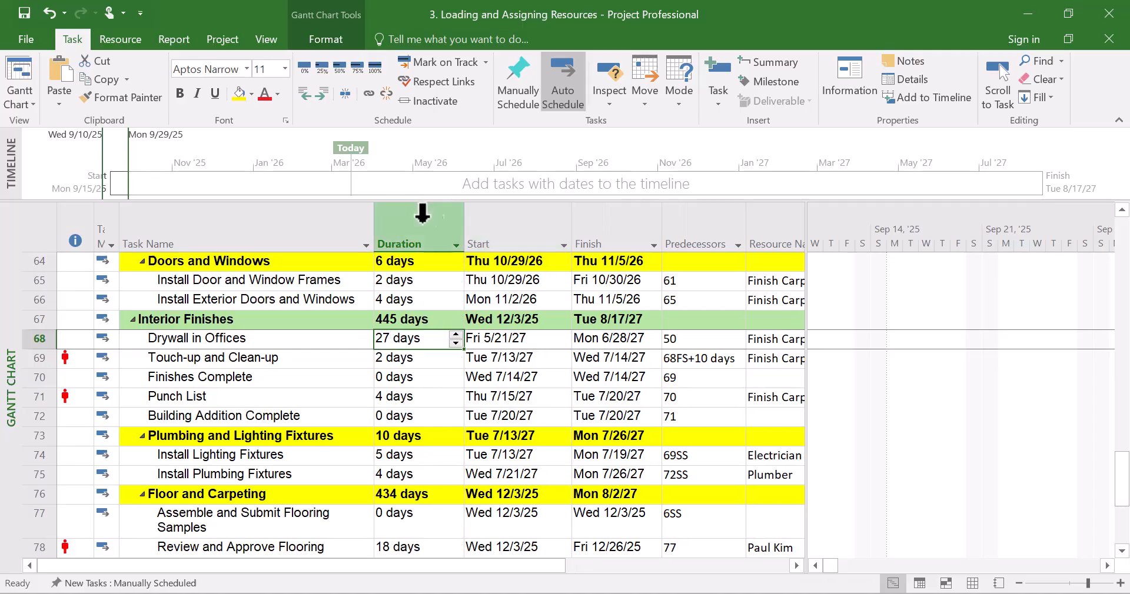
left_click(474, 397)
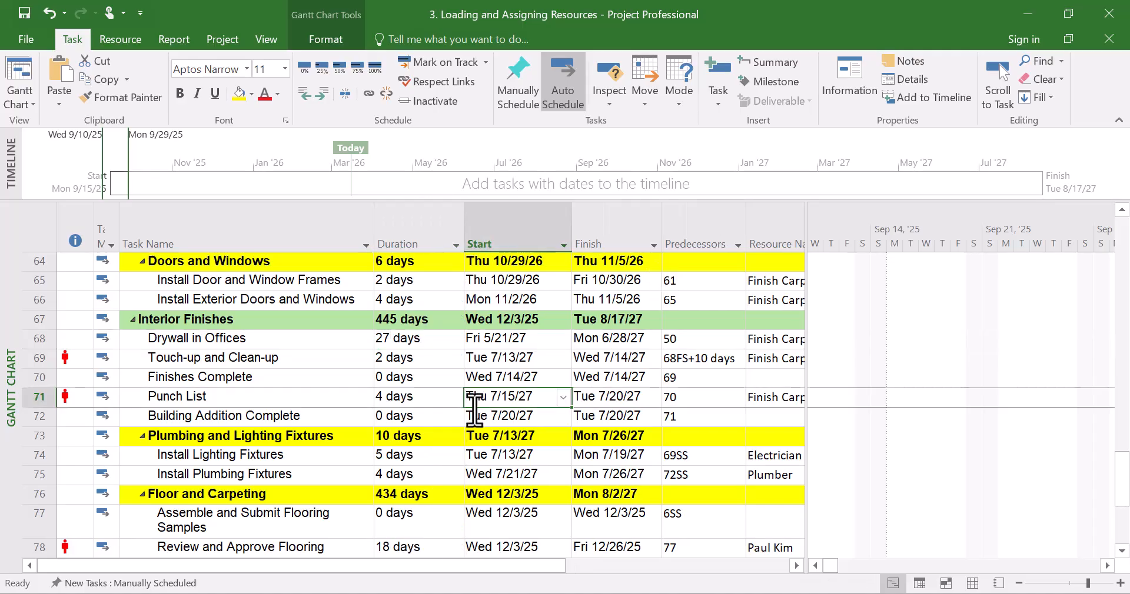
Scroll through the task table and Gantt chart to review the resource assignments
scroll(553, 437, "down", 4)
scroll(553, 436, "up", 14)
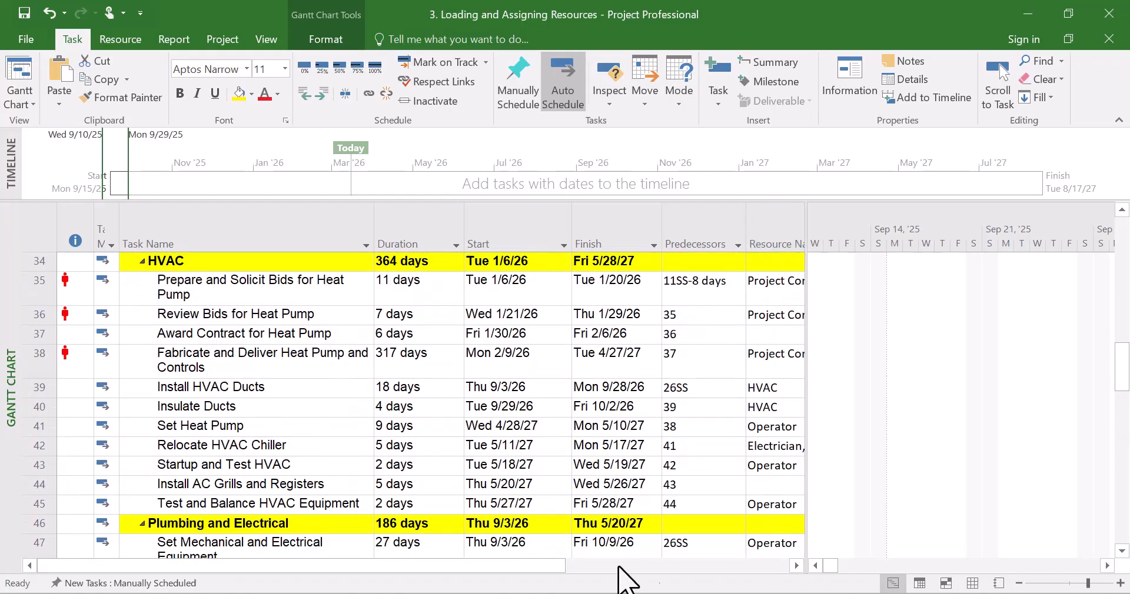
left_click_drag(536, 565, 737, 586)
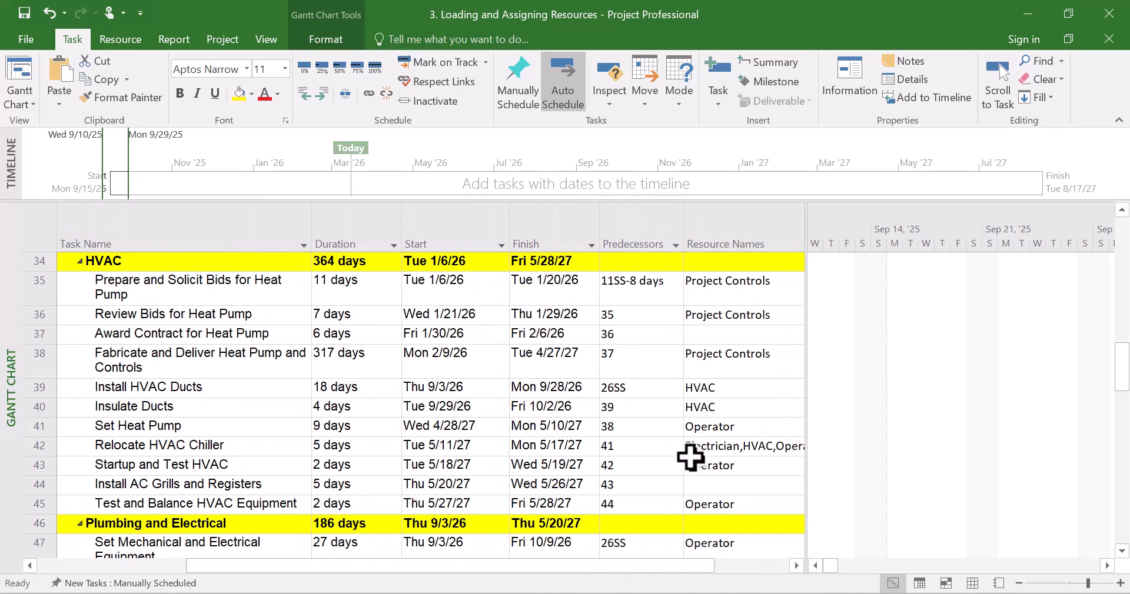
scroll(691, 459, "down", 15)
scroll(688, 455, "up", 20)
scroll(689, 455, "up", 3)
left_click(443, 434)
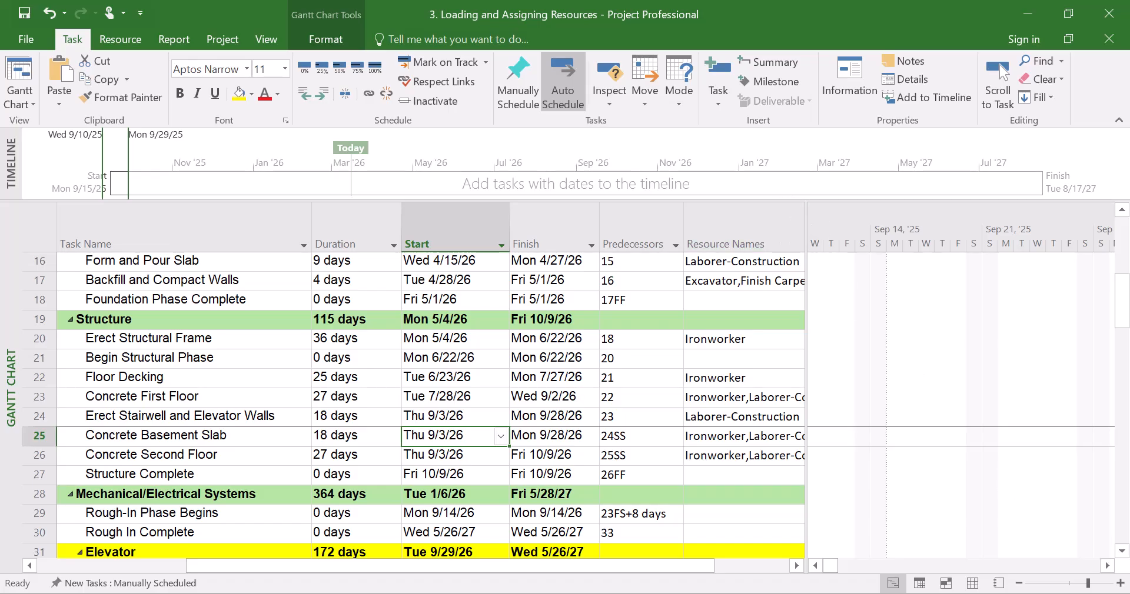
left_click(1105, 565)
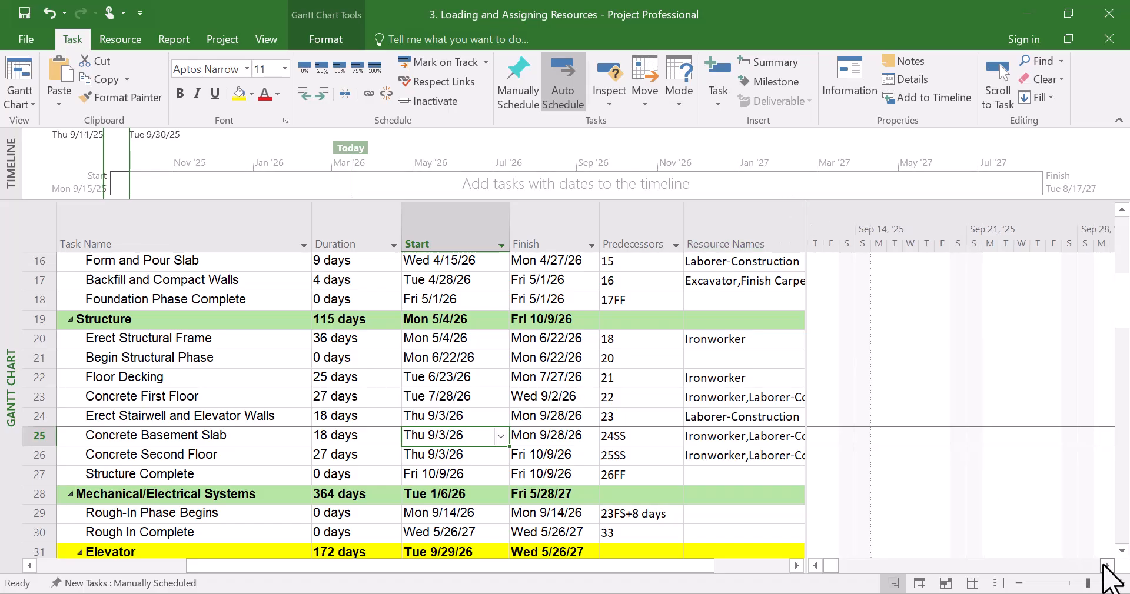
left_click_drag(1105, 566, 1105, 565)
scroll(1001, 476, "up", 5)
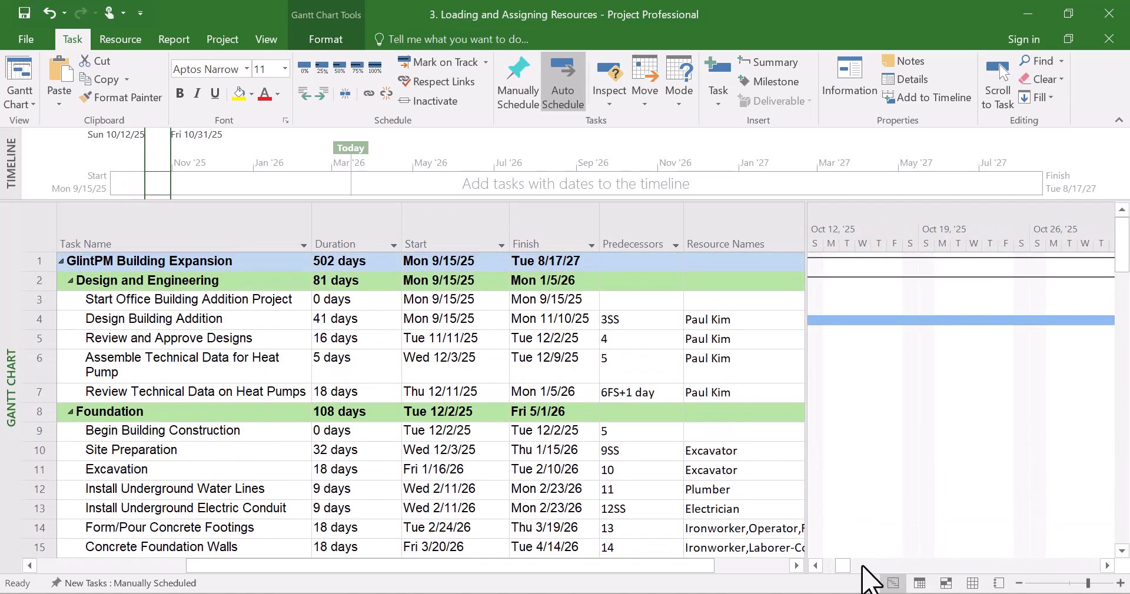
left_click(863, 565)
scroll(984, 461, "down", 2)
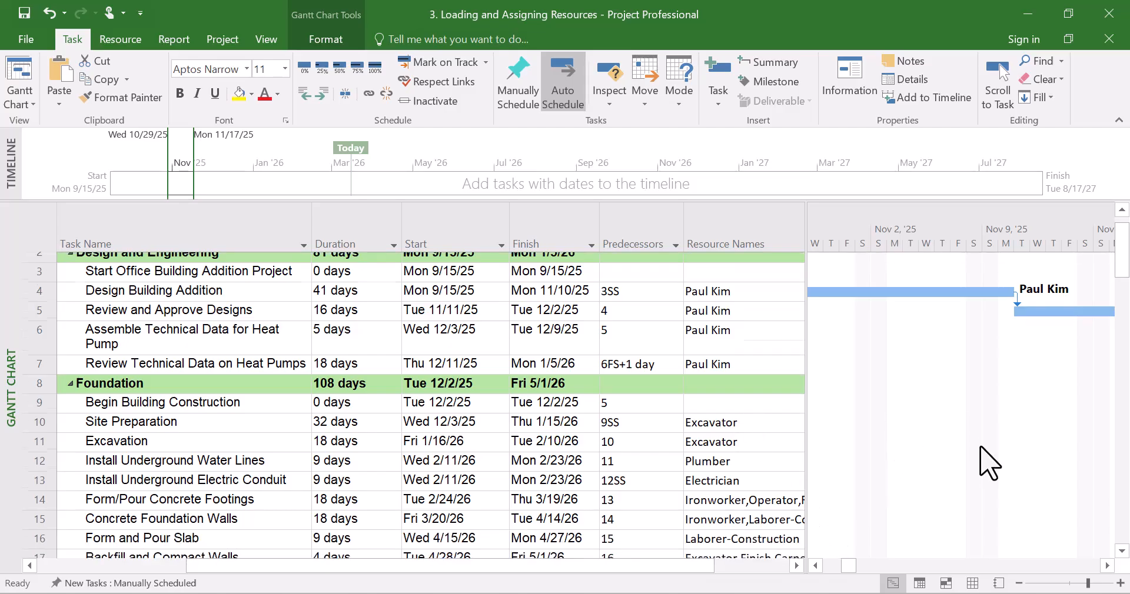
scroll(996, 404, "up", 2)
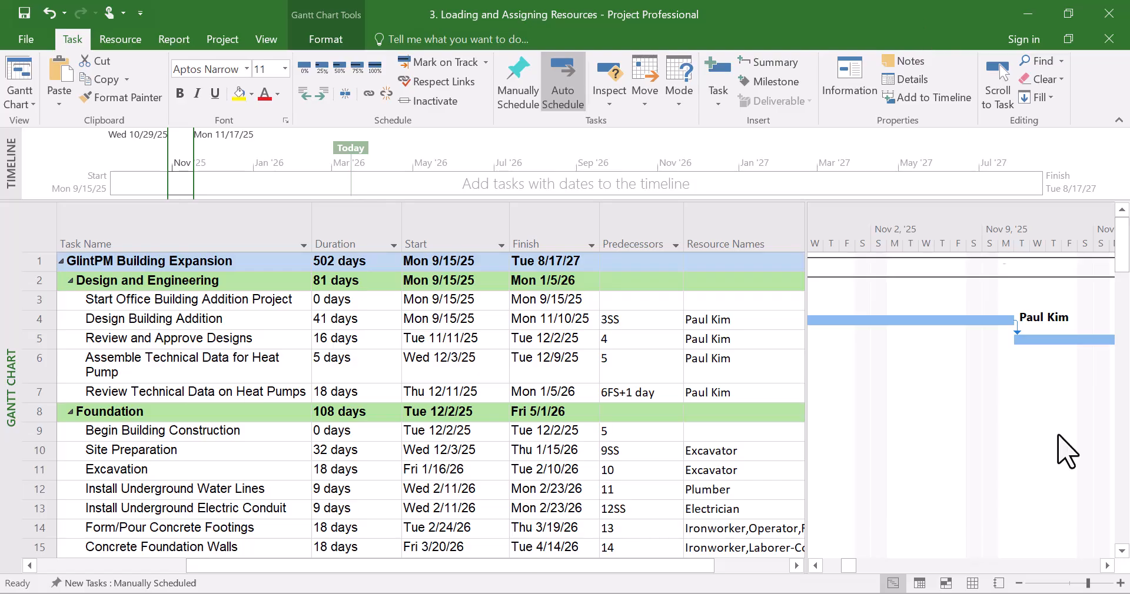
Highlight the Critical tasks in the Gantt Chart
left_click(1067, 584)
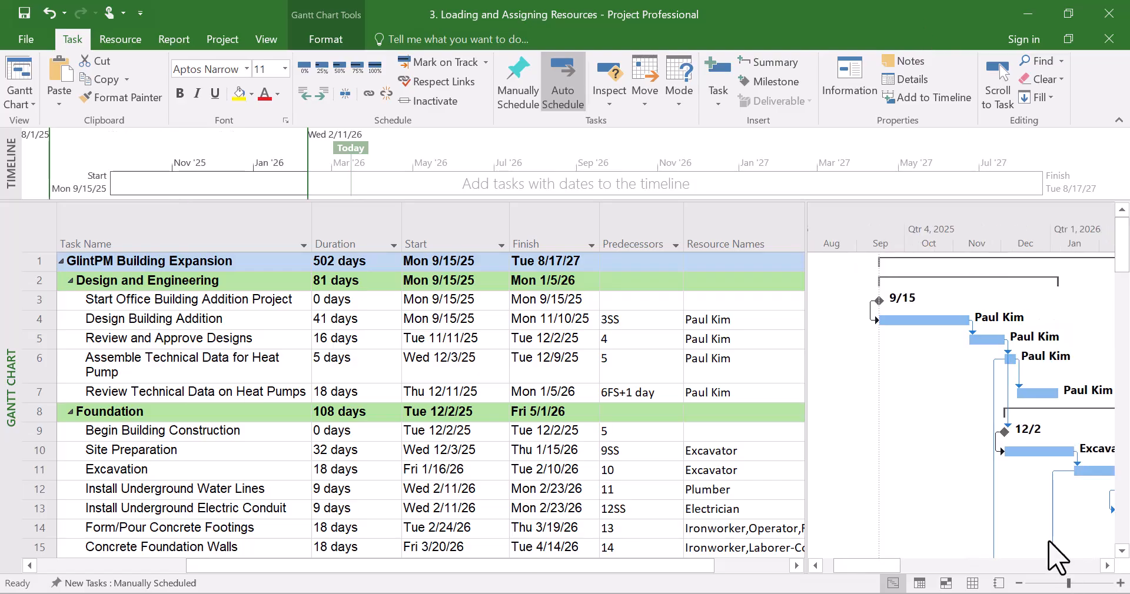
left_click(1054, 586)
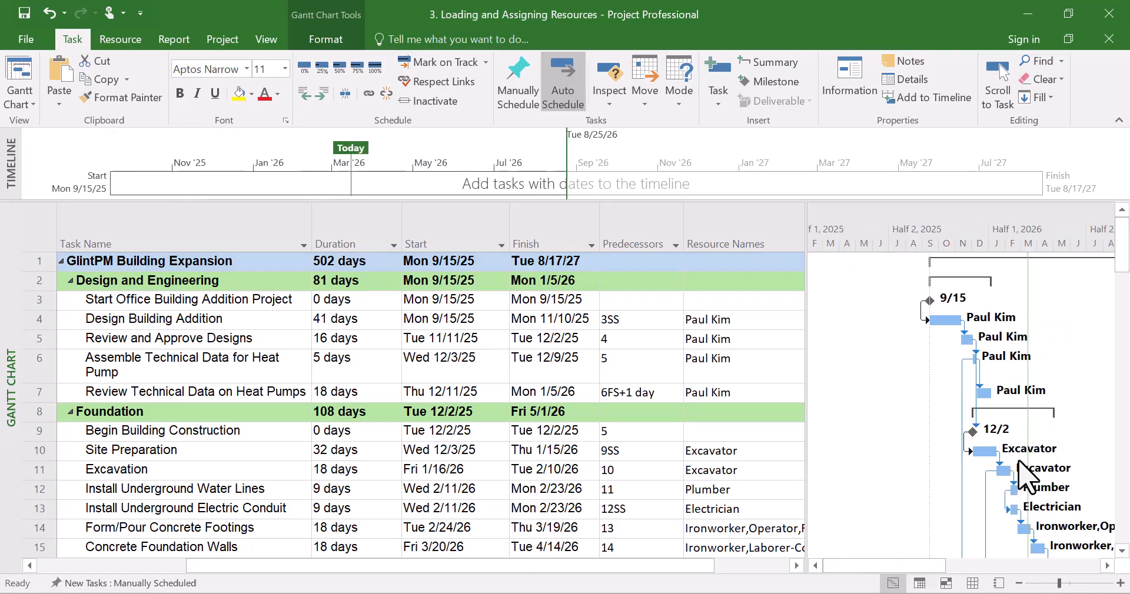
scroll(1024, 471, "down", 1)
scroll(1025, 470, "up", 1)
left_click(1050, 584)
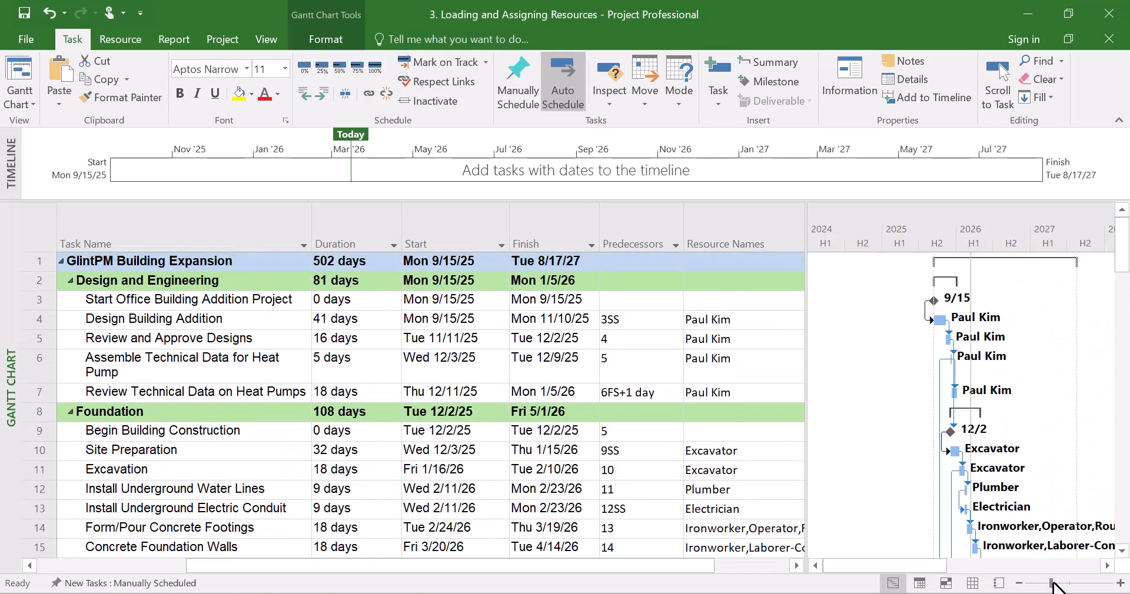
scroll(1001, 465, "down", 6)
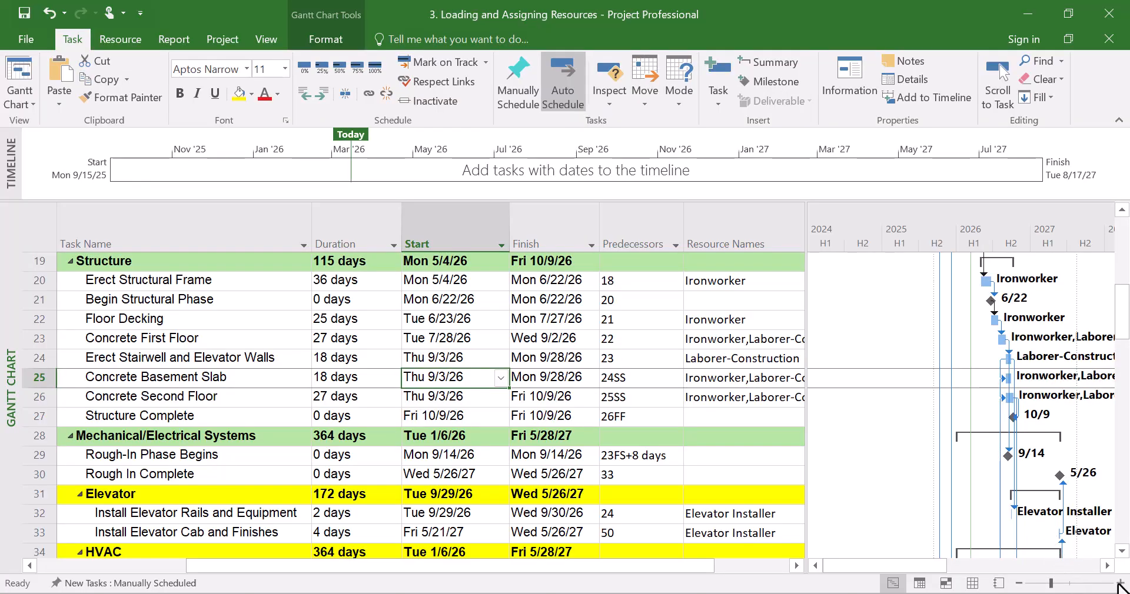
left_click(1120, 584)
scroll(1013, 492, "up", 6)
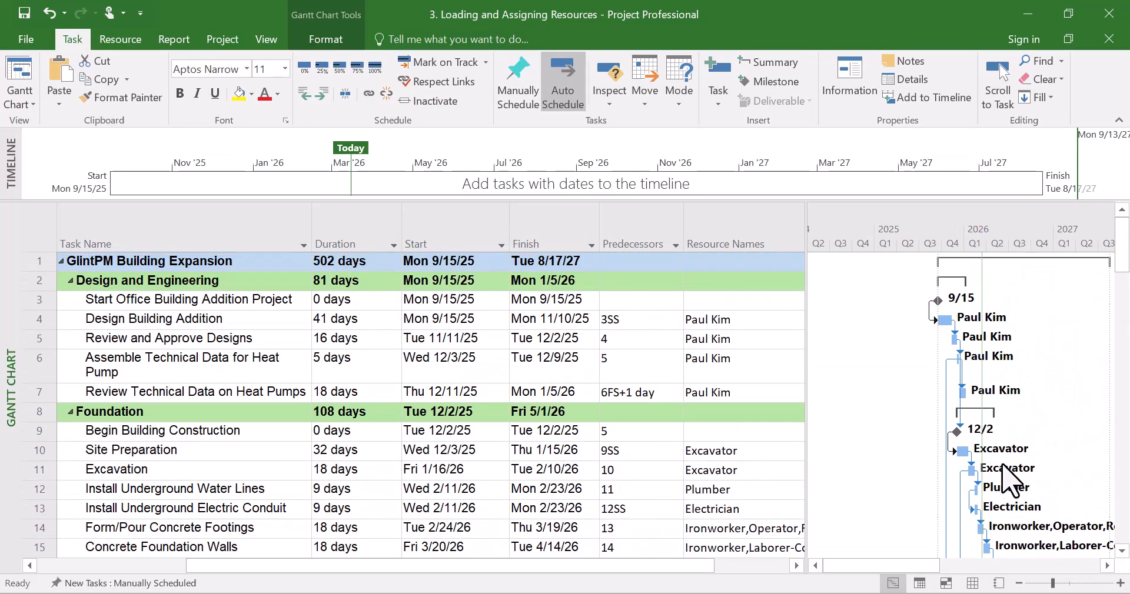
scroll(1010, 476, "down", 19)
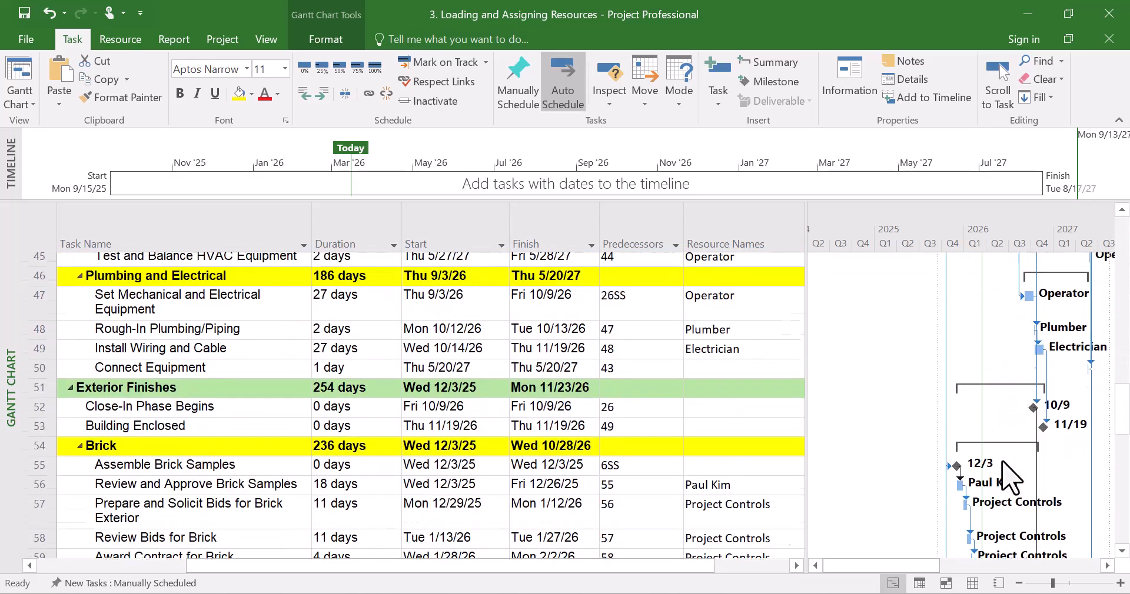
scroll(1010, 477, "down", 10)
scroll(1011, 478, "up", 4)
scroll(1002, 462, "up", 2)
left_click_drag(883, 572, 910, 565)
scroll(918, 506, "up", 3)
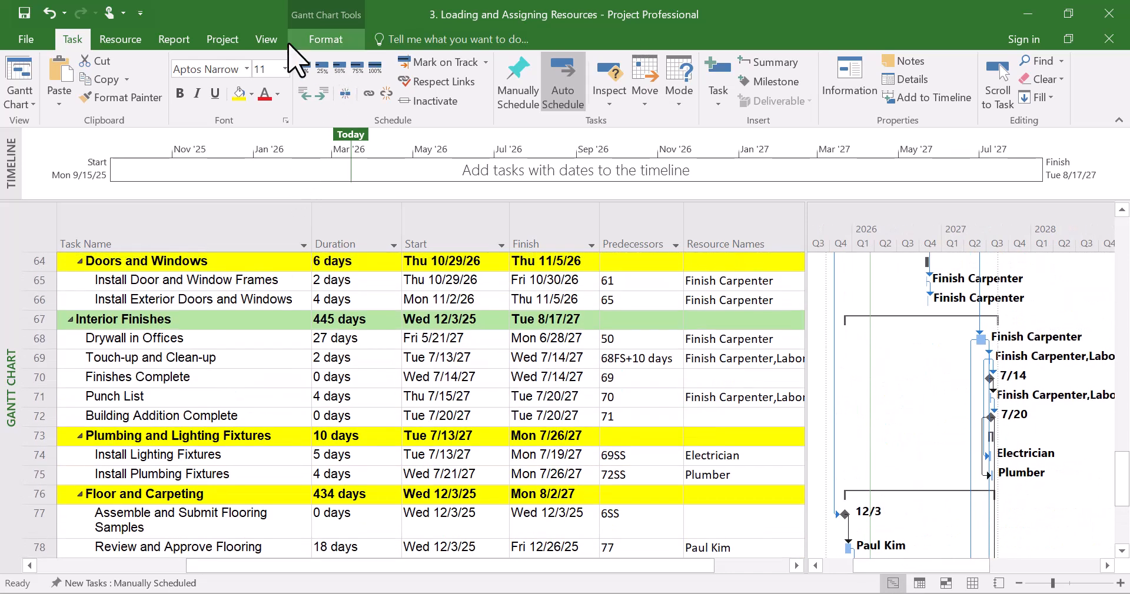
left_click(257, 38)
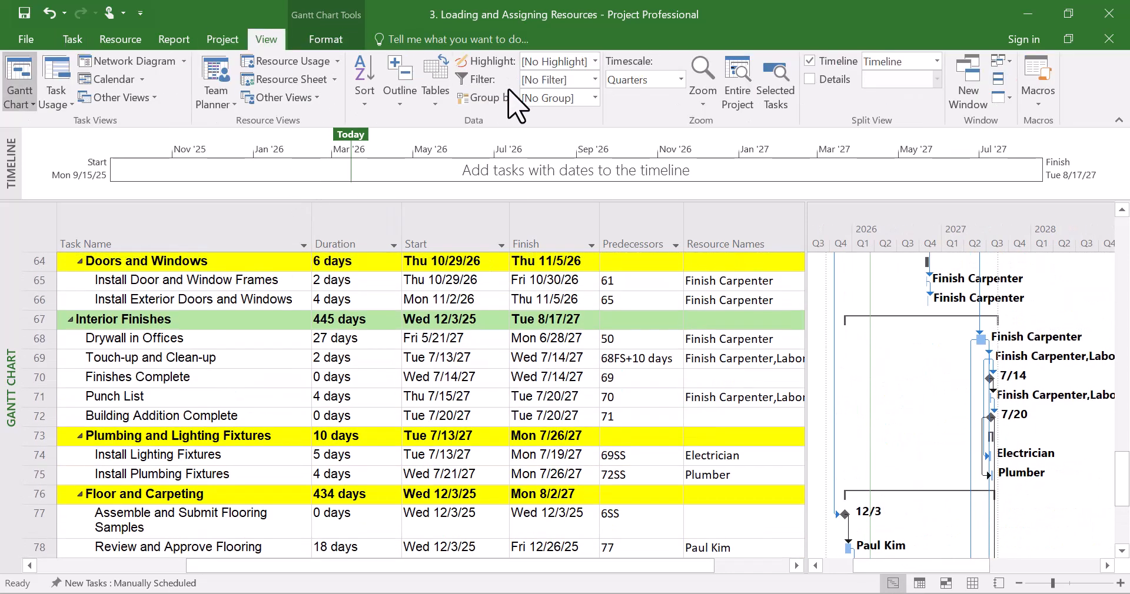
left_click(595, 62)
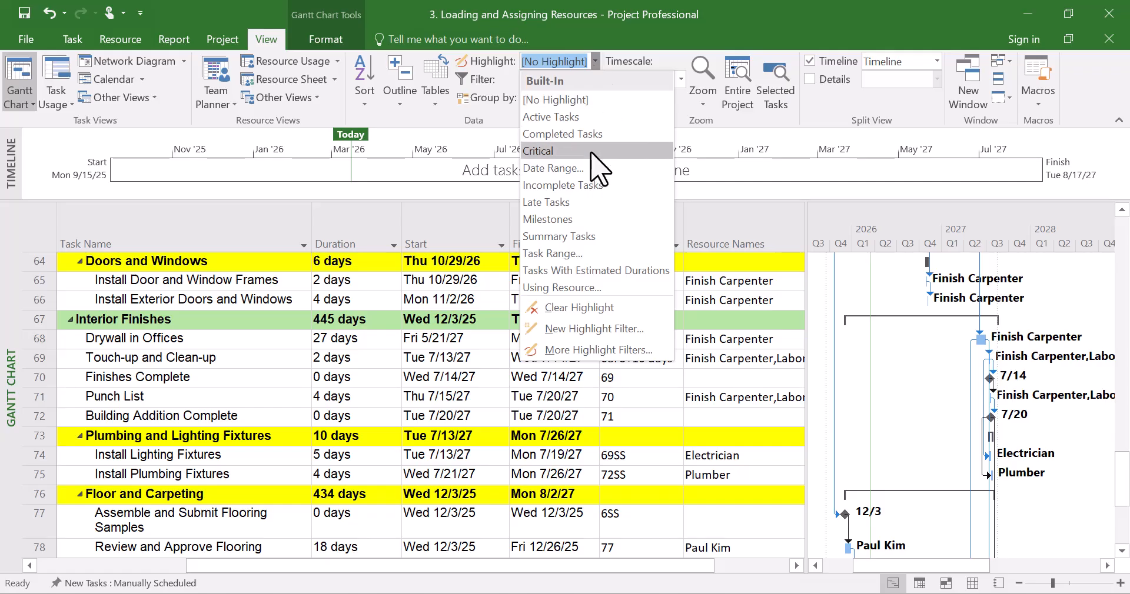
left_click(591, 152)
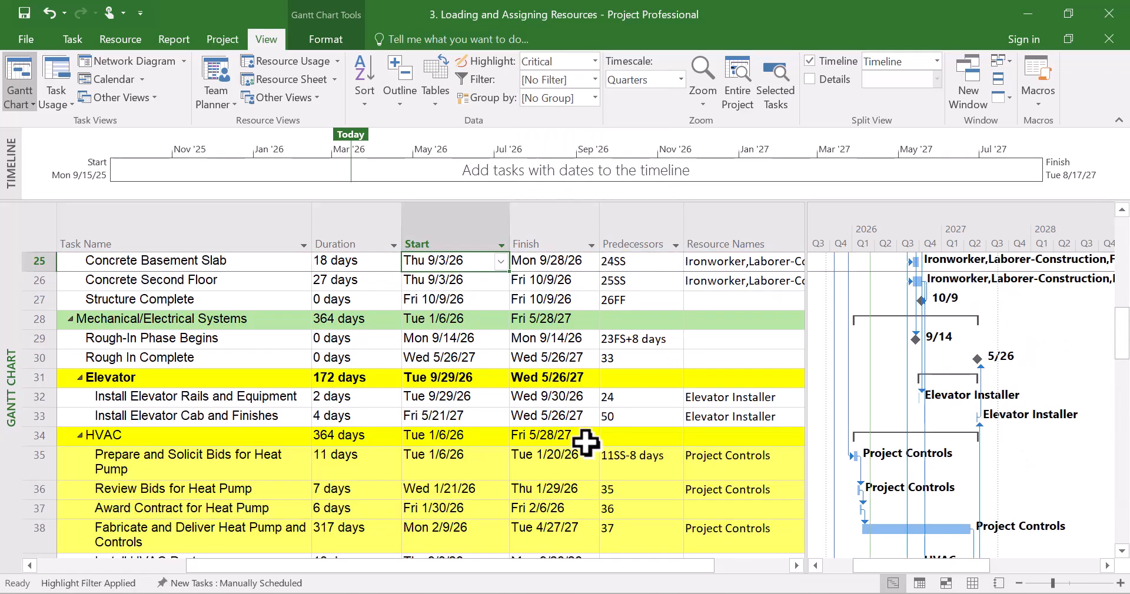
Review the critical-task highlighting across the whole schedule
scroll(585, 441, "down", 17)
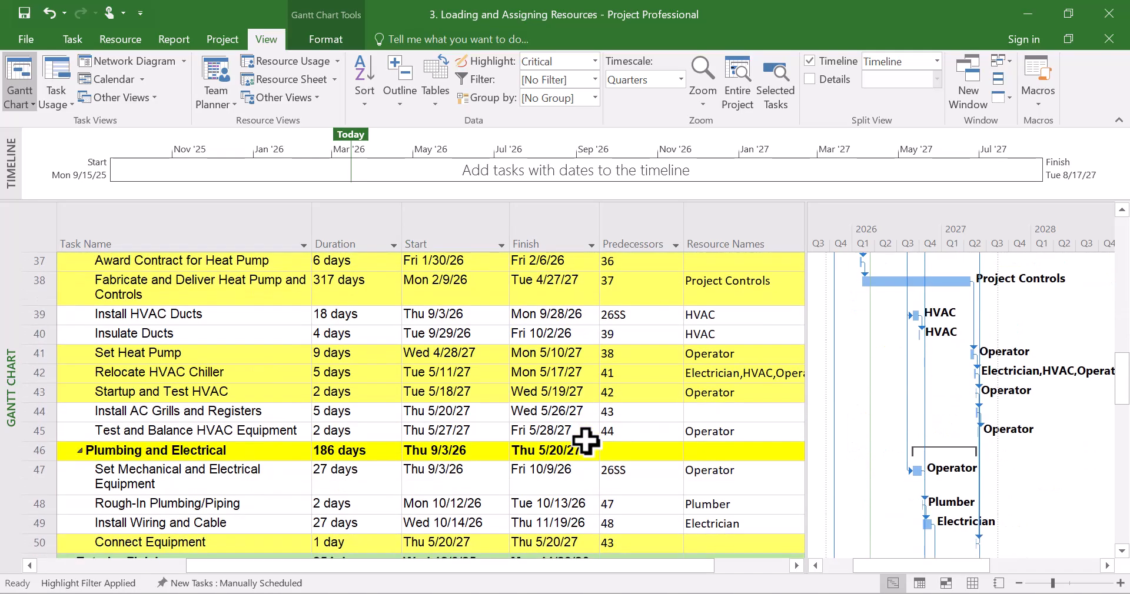
scroll(586, 441, "down", 3)
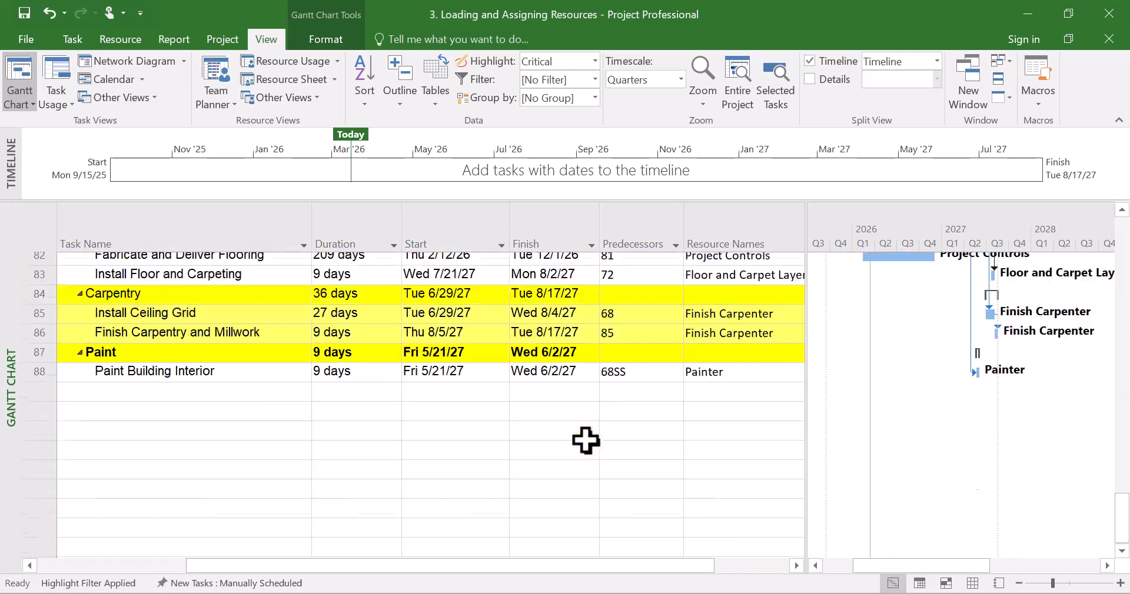
scroll(586, 441, "up", 7)
scroll(585, 439, "up", 16)
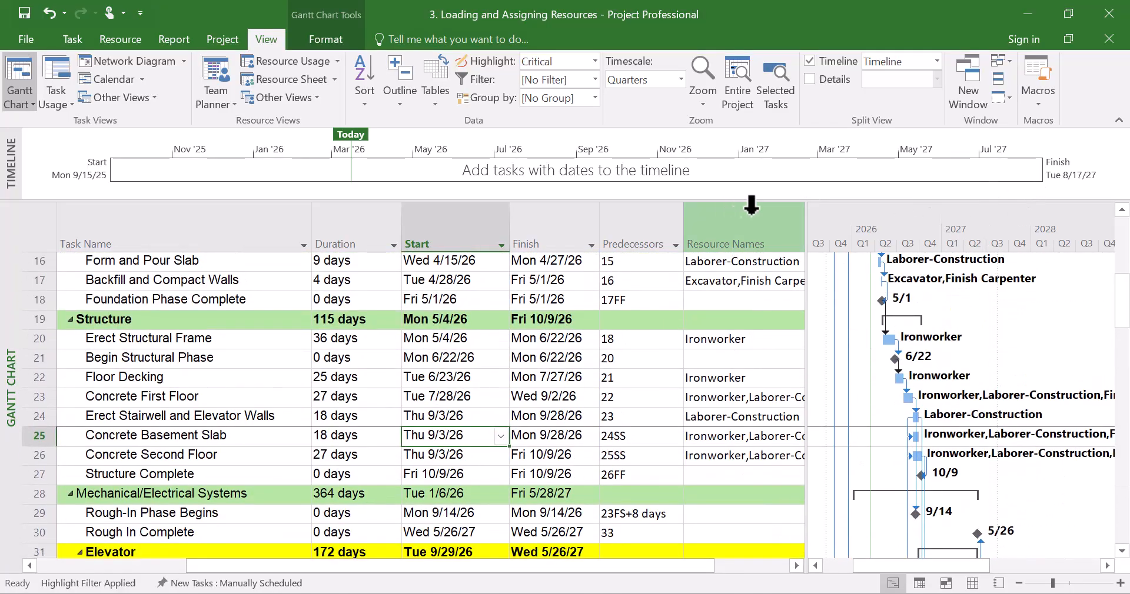
left_click_drag(785, 227, 787, 227)
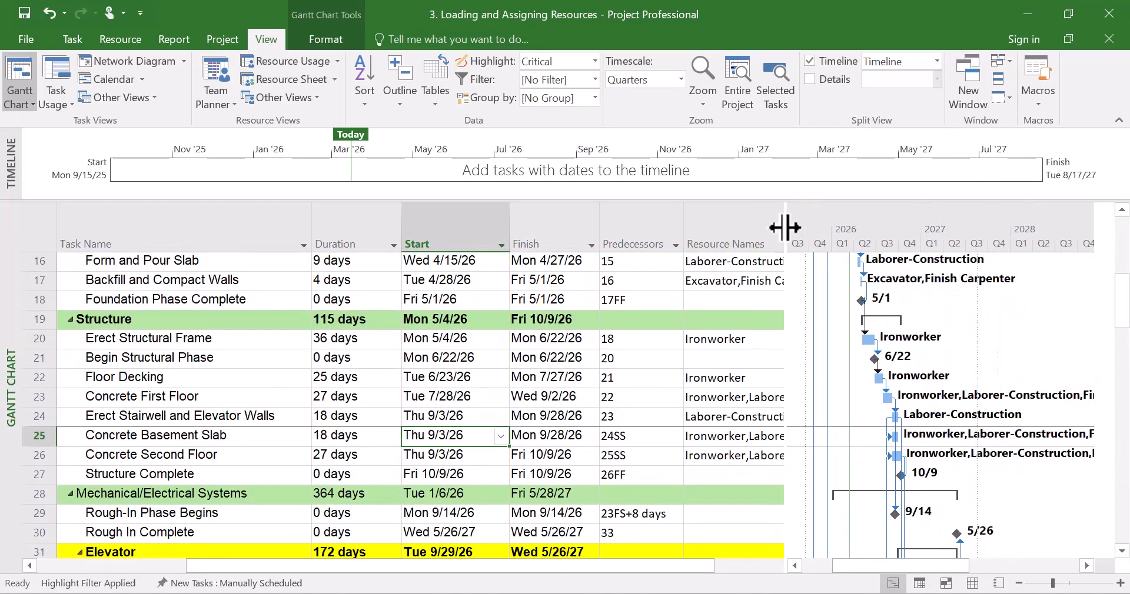
scroll(963, 441, "down", 8)
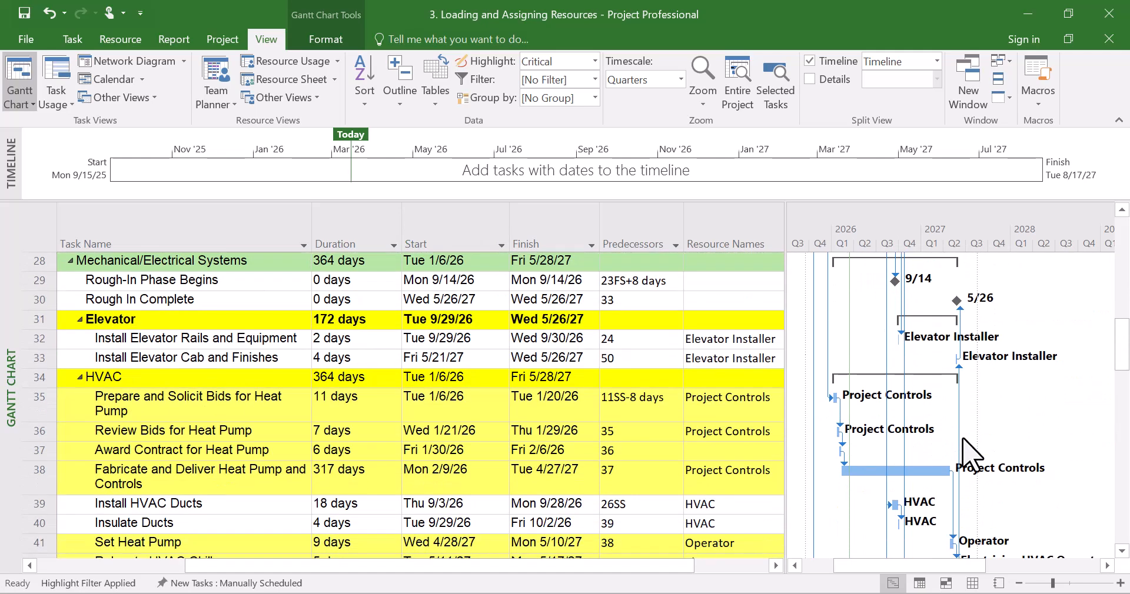
scroll(963, 438, "up", 12)
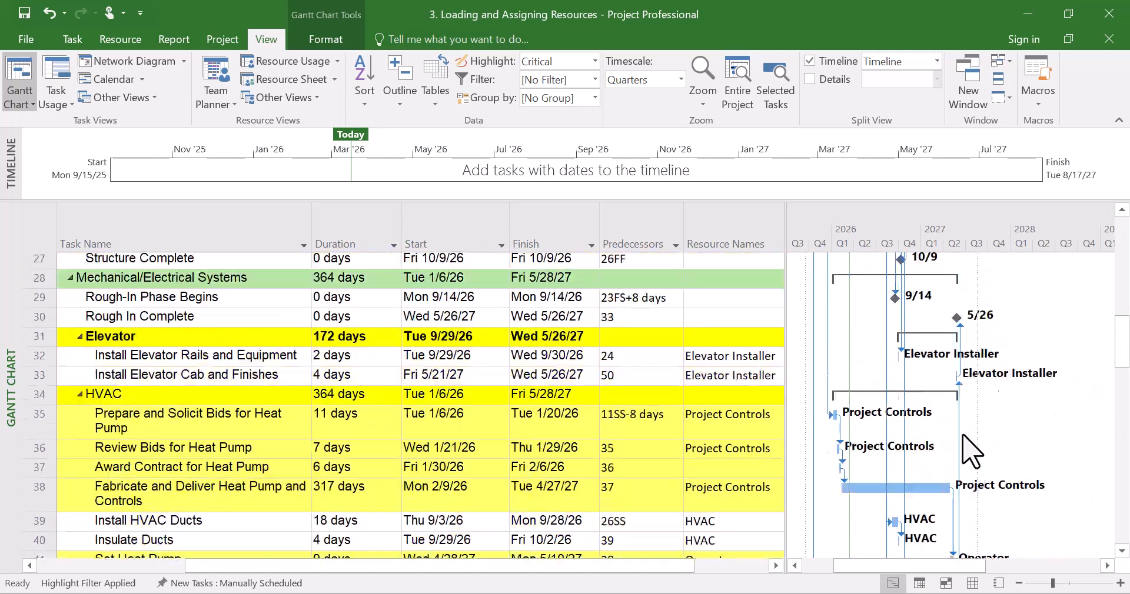
scroll(971, 450, "up", 2)
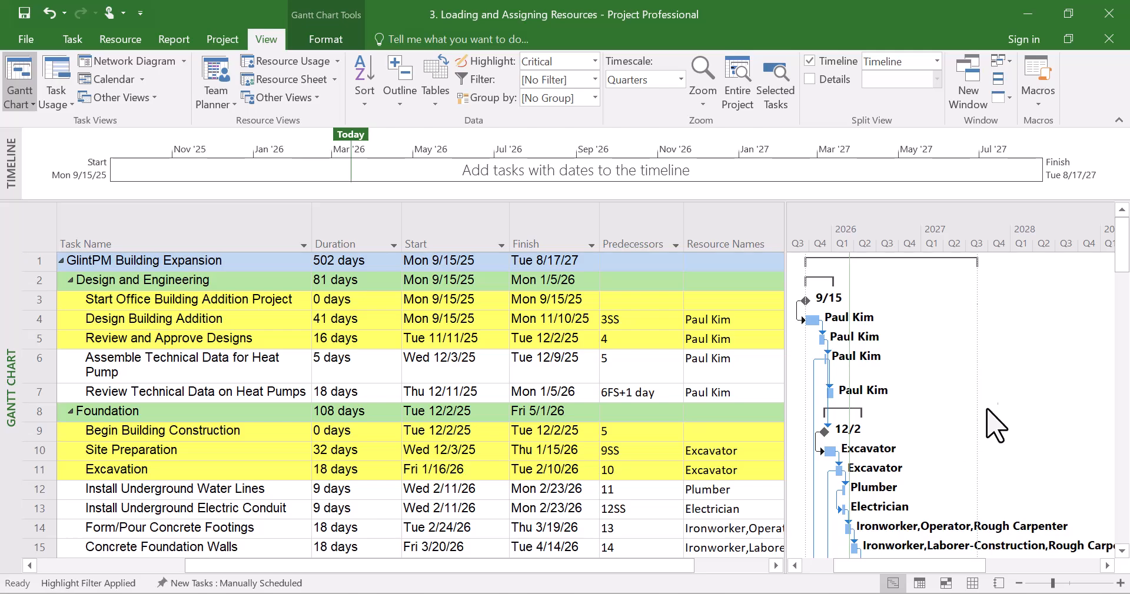
scroll(980, 439, "down", 11)
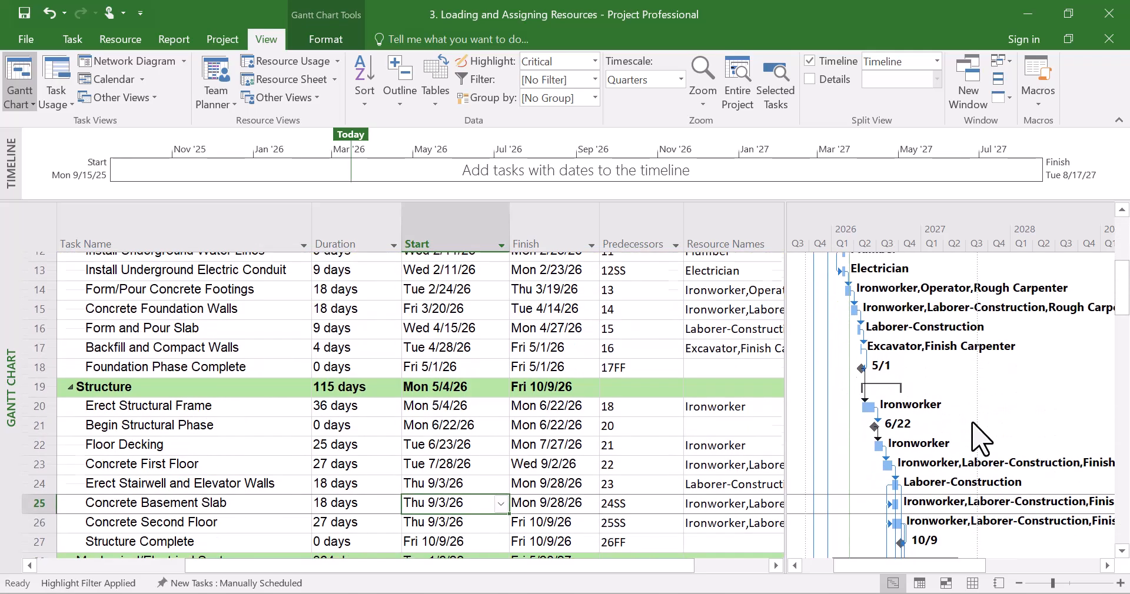
scroll(978, 433, "down", 15)
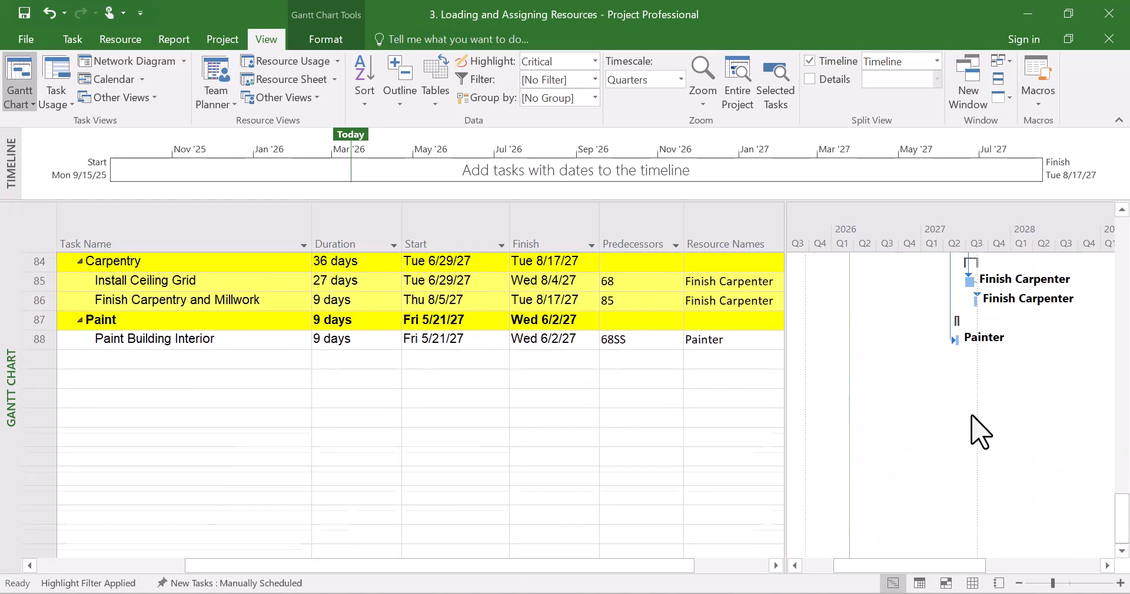
scroll(980, 432, "up", 11)
scroll(980, 432, "up", 14)
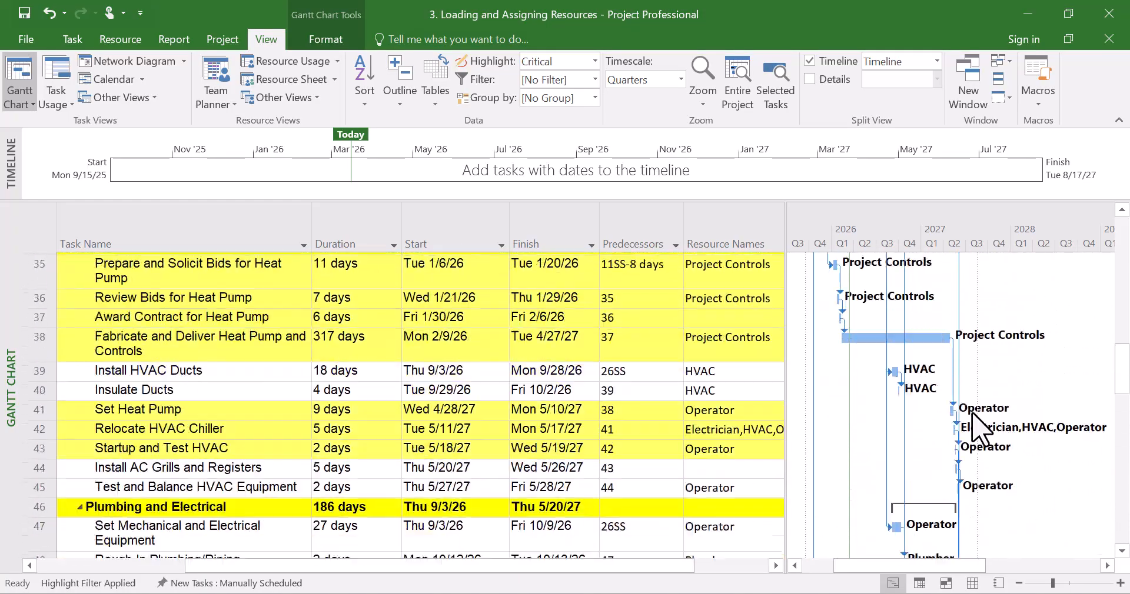
scroll(980, 433, "up", 1)
scroll(980, 433, "down", 9)
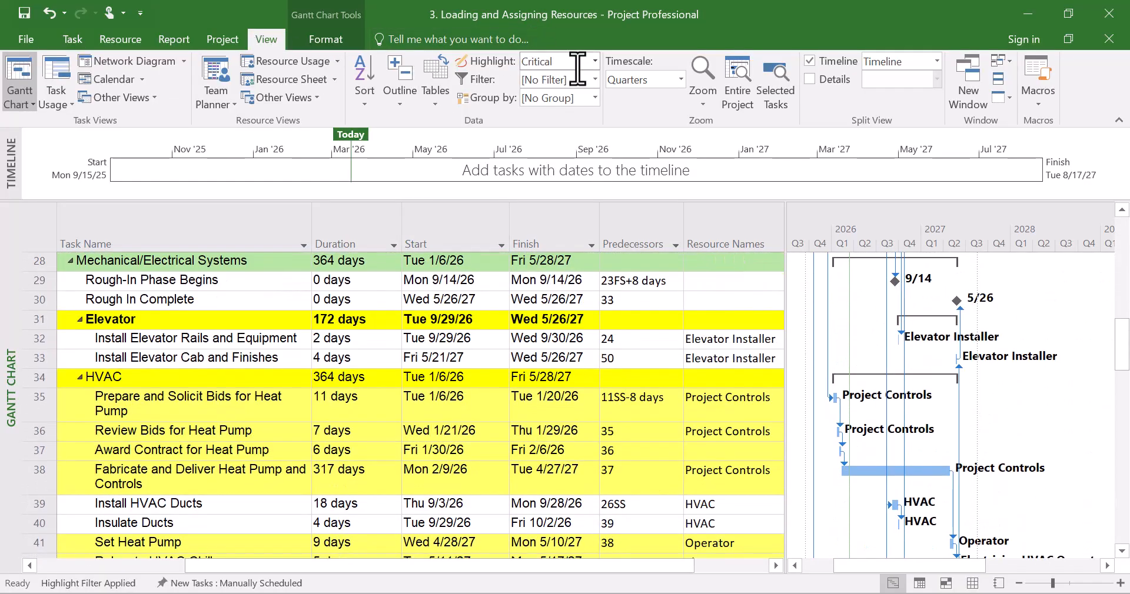
left_click(595, 61)
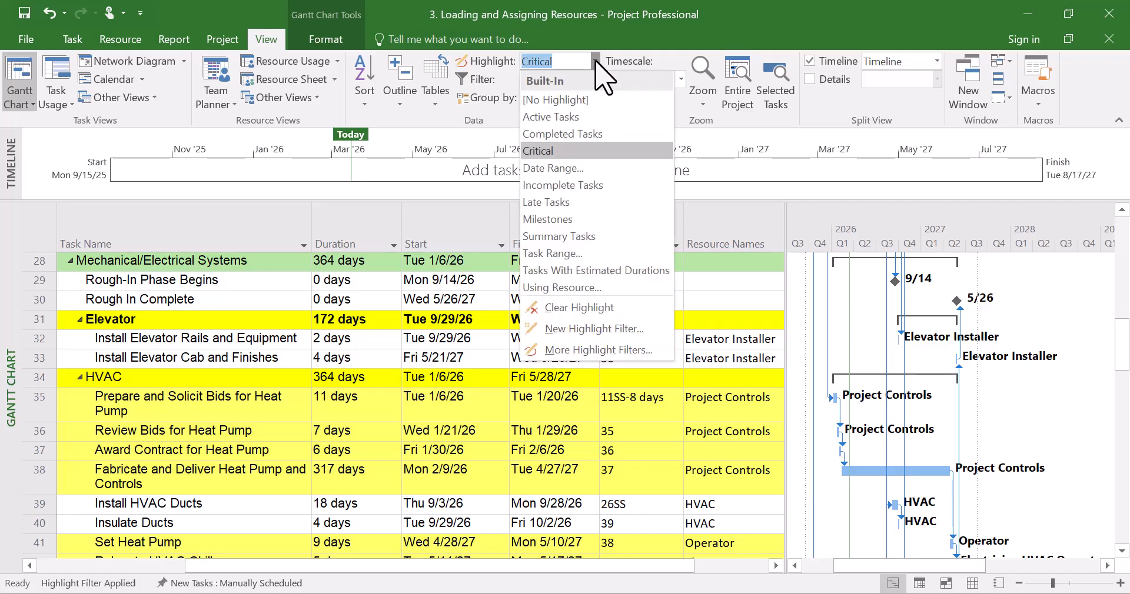
left_click(583, 151)
scroll(608, 309, "down", 12)
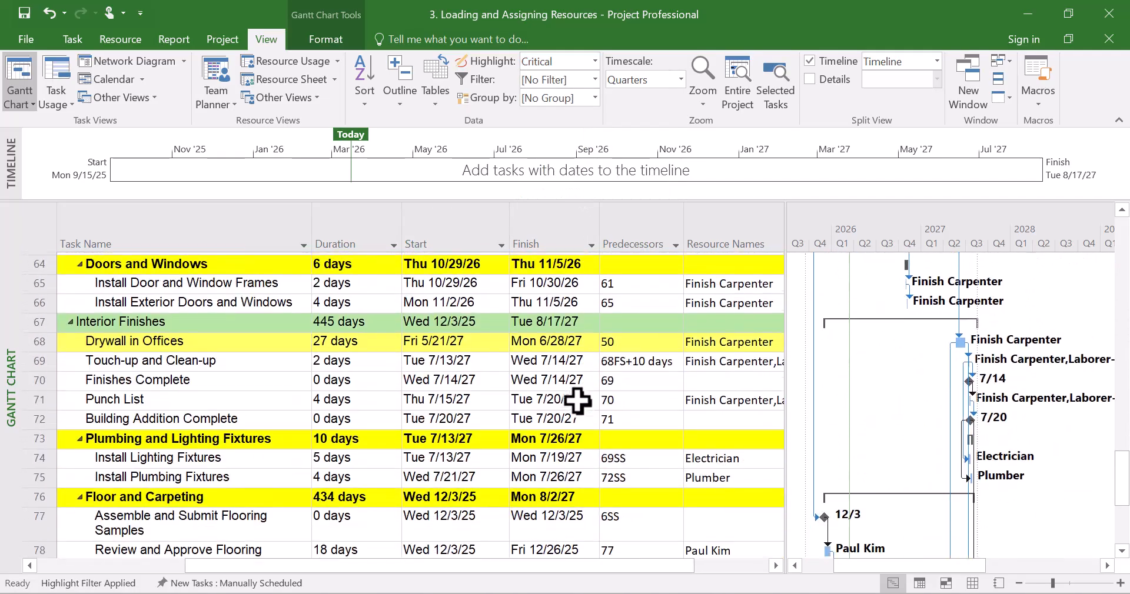
scroll(577, 402, "up", 14)
scroll(582, 252, "up", 1)
Widen the task table pane to show the Add New Column field beside Resource Names
left_click(595, 62)
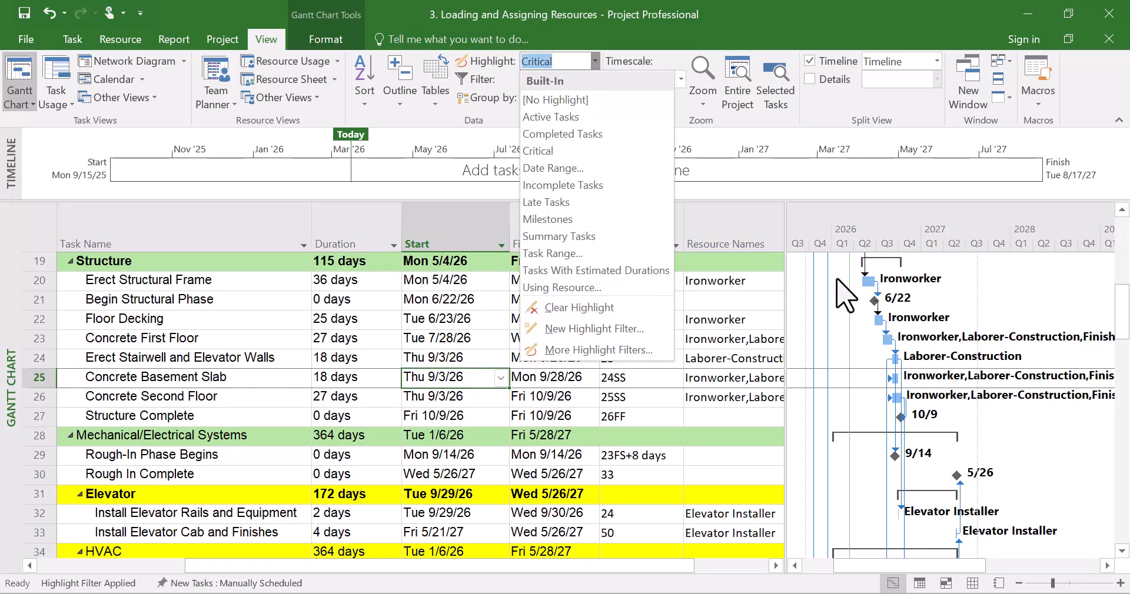
left_click_drag(788, 222, 953, 221)
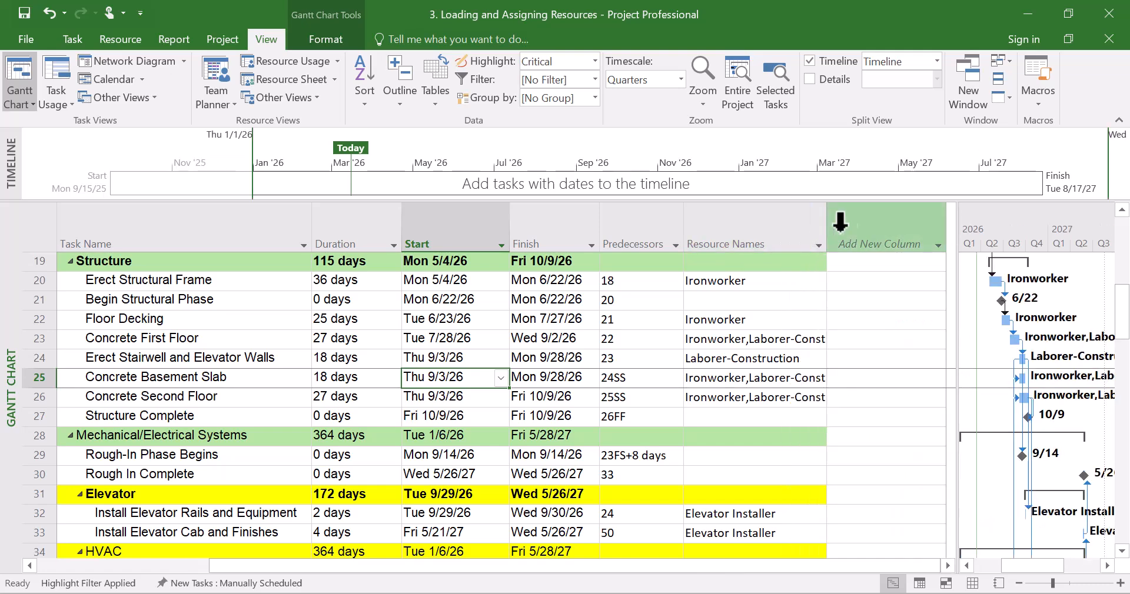
Insert a Total Slack column after Resource Names and resize the table pane to fit it
left_click_drag(827, 228, 795, 229)
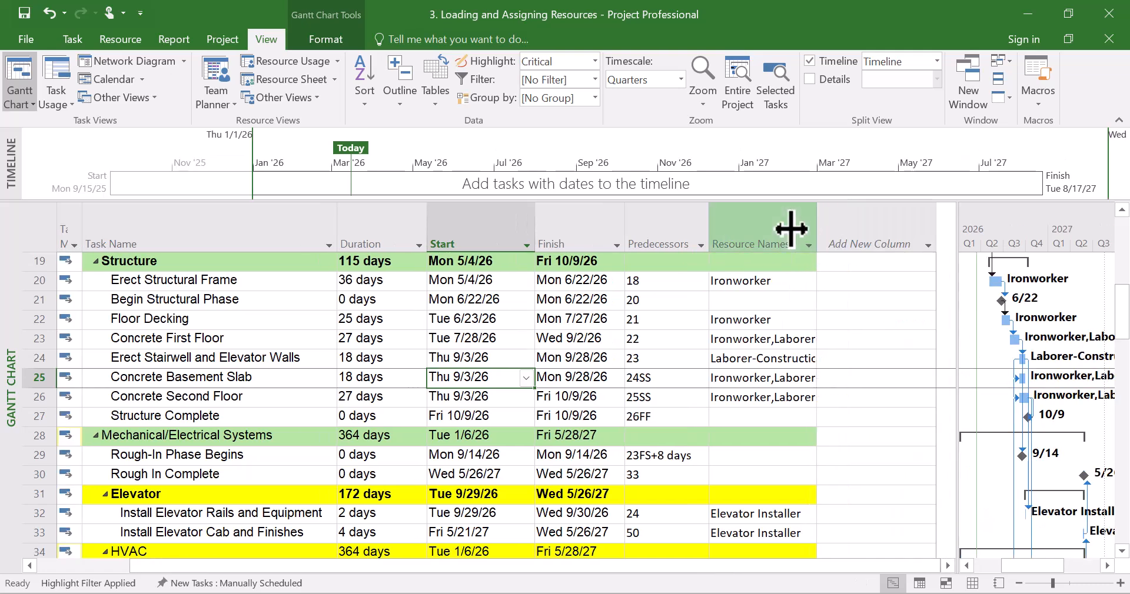
right_click(860, 224)
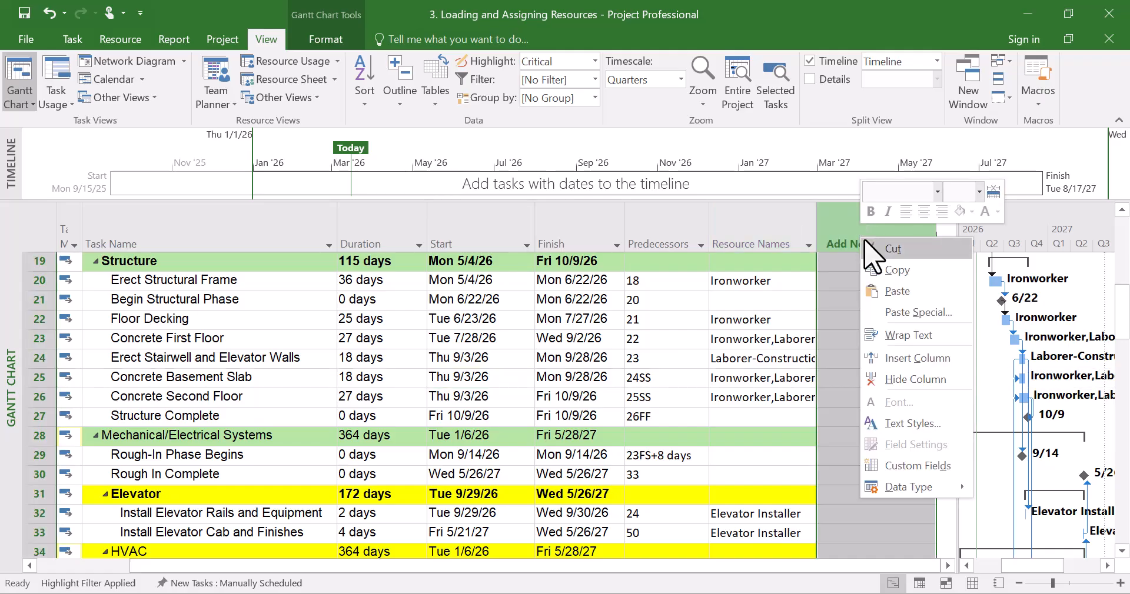
left_click(914, 359)
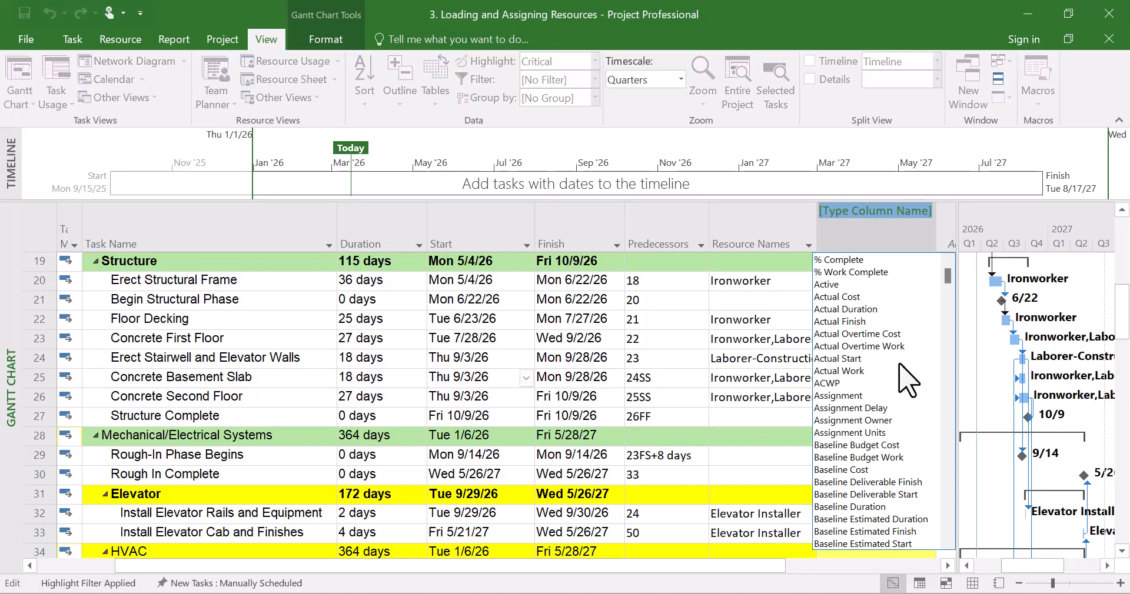
type("t")
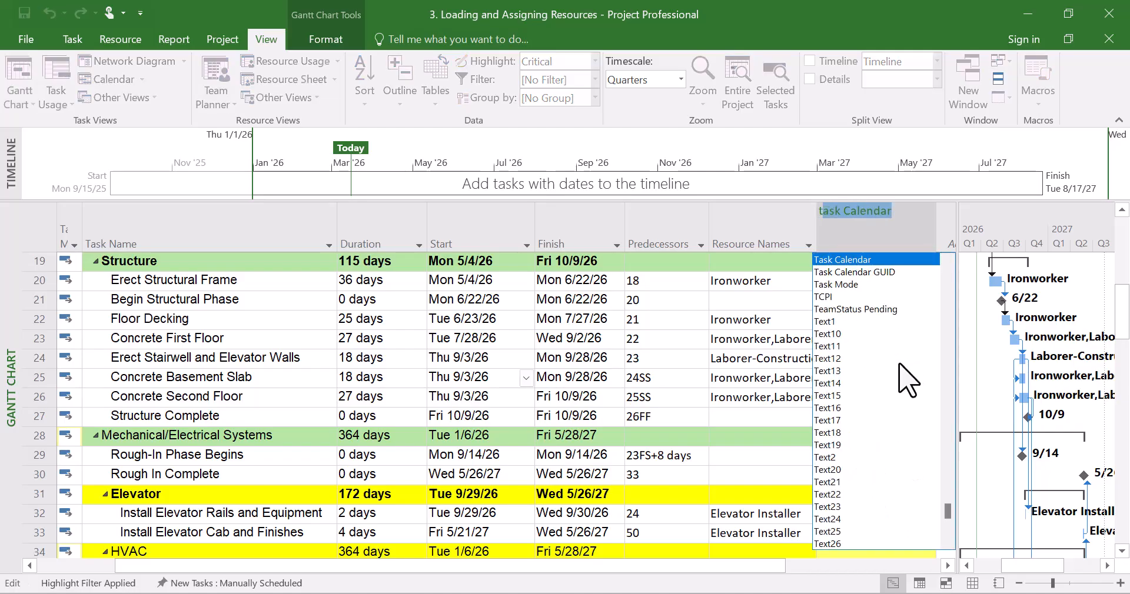
type("otal Slack")
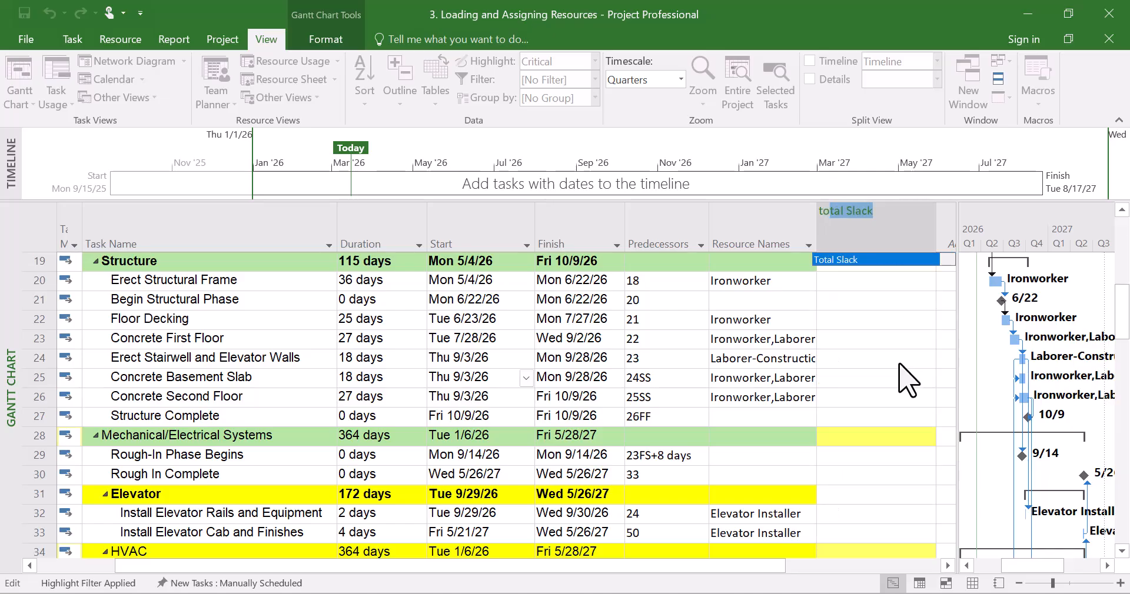
left_click(870, 261)
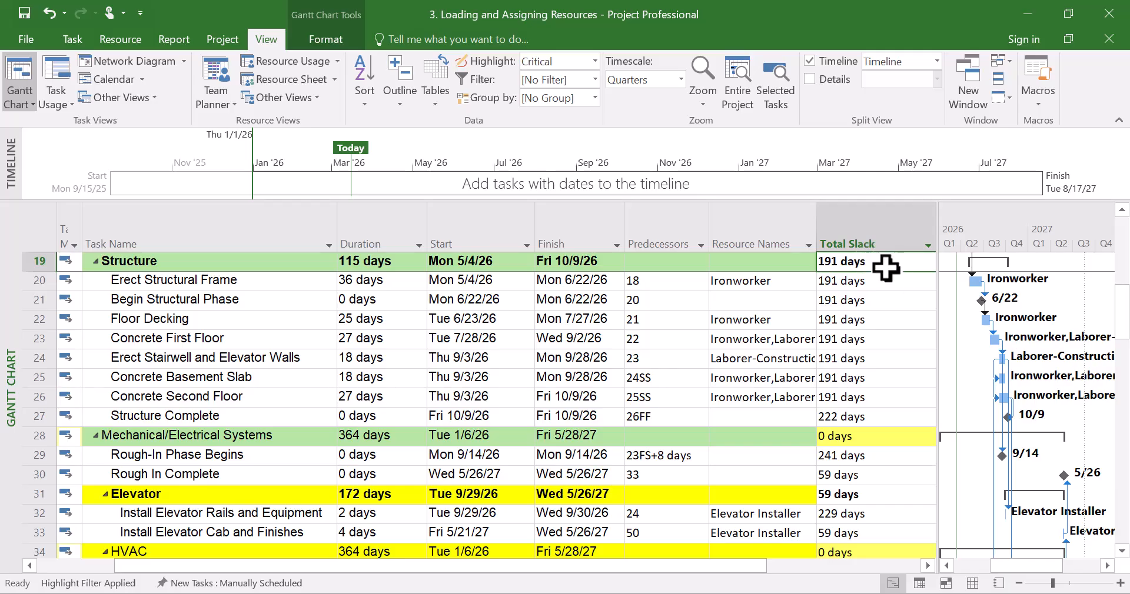
left_click_drag(939, 212, 908, 213)
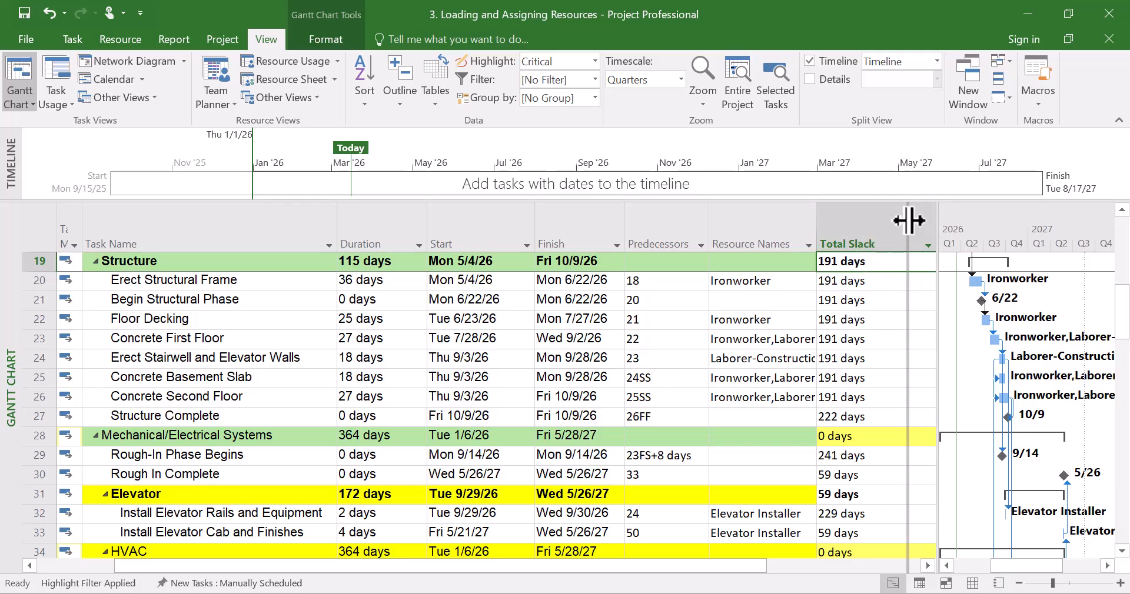
Scroll down through the schedule to the end, reviewing Total Slack values and selecting the Carpentry task rows
scroll(868, 429, "down", 3)
scroll(866, 435, "down", 3)
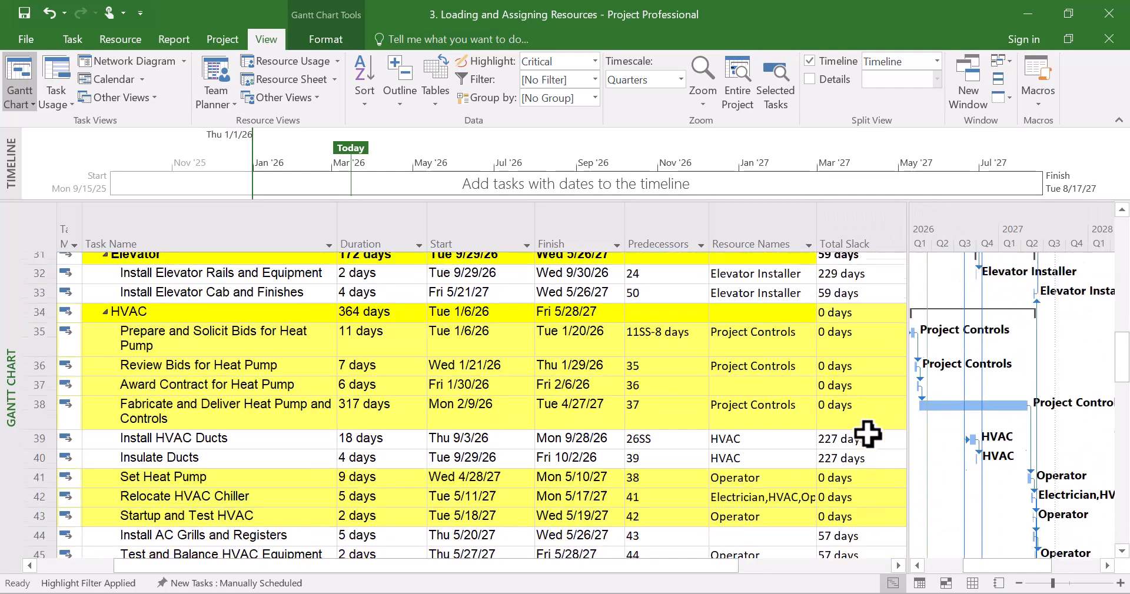
scroll(865, 330, "up", 8)
scroll(878, 417, "down", 7)
scroll(879, 416, "down", 9)
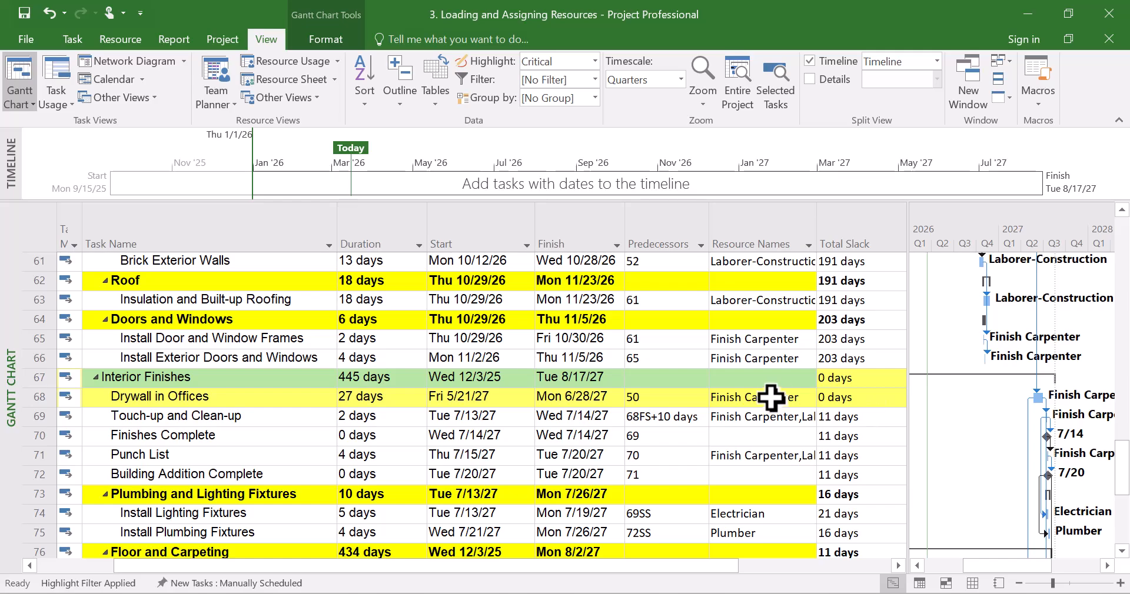
scroll(828, 417, "down", 4)
scroll(829, 415, "down", 3)
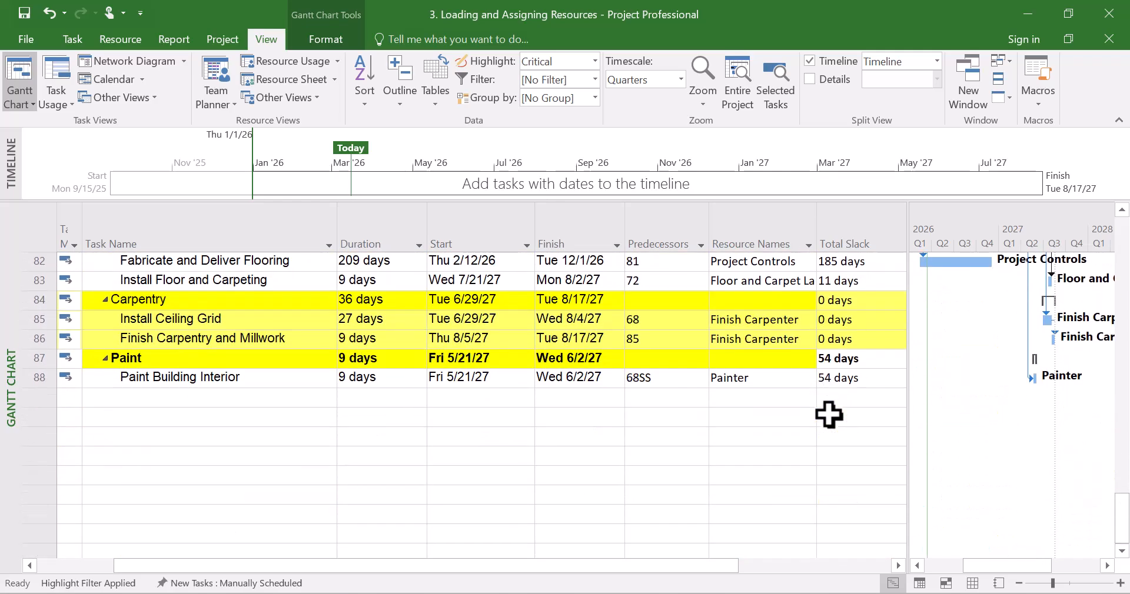
scroll(829, 415, "up", 4)
scroll(832, 273, "down", 3)
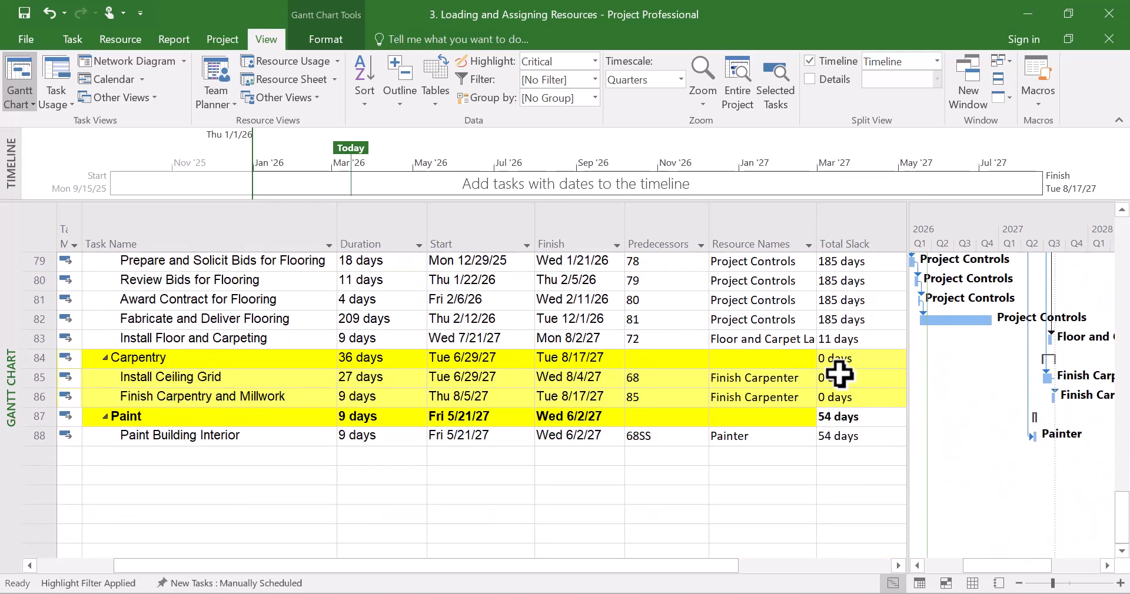
left_click_drag(24, 357, 16, 402)
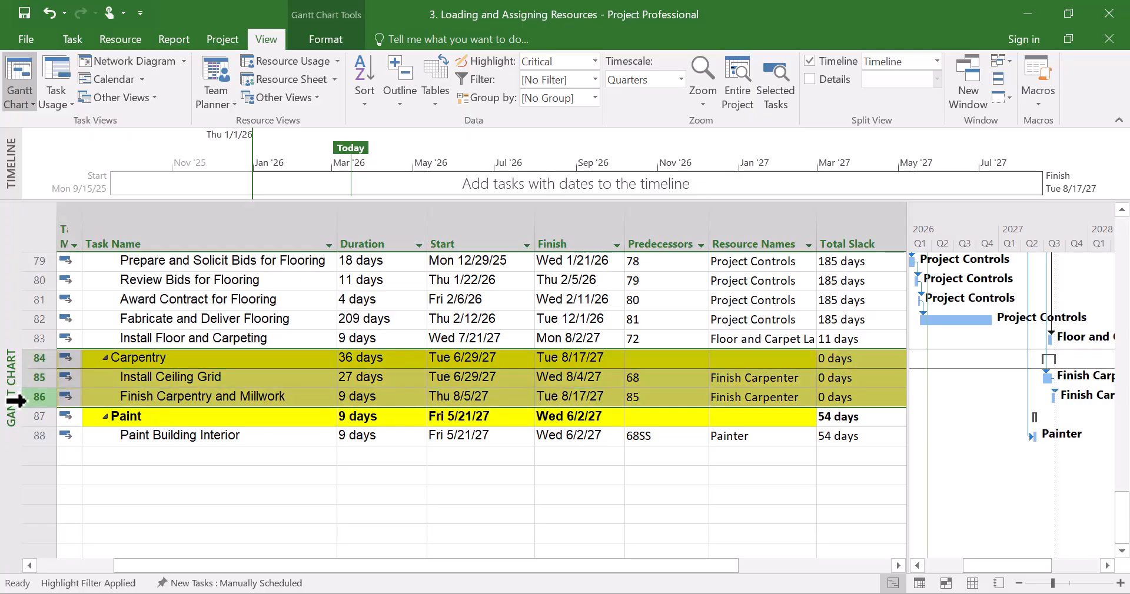
Scroll back through the schedule from the top, comparing Total Slack for critical and non-critical tasks
scroll(293, 435, "up", 6)
scroll(292, 435, "up", 19)
scroll(293, 434, "up", 1)
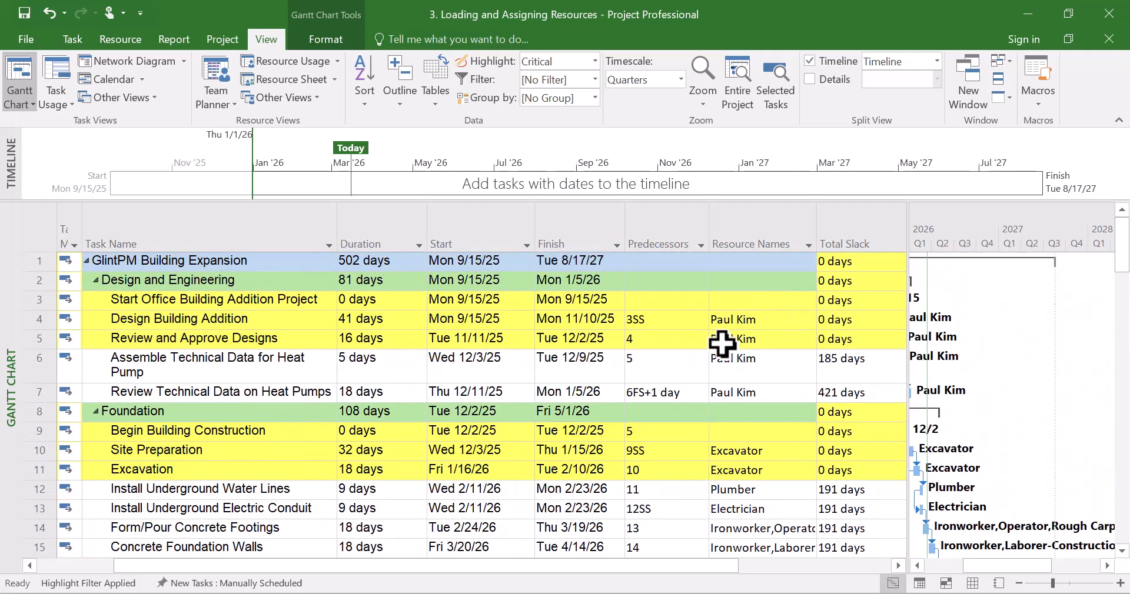
scroll(671, 396, "down", 1)
scroll(671, 398, "up", 1)
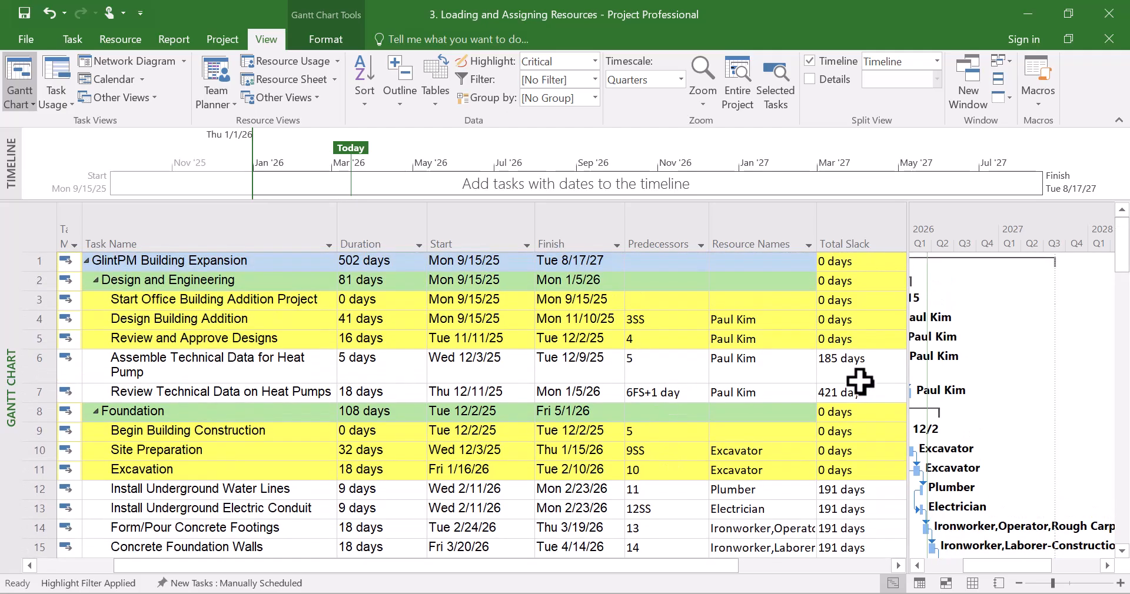
scroll(864, 358, "down", 2)
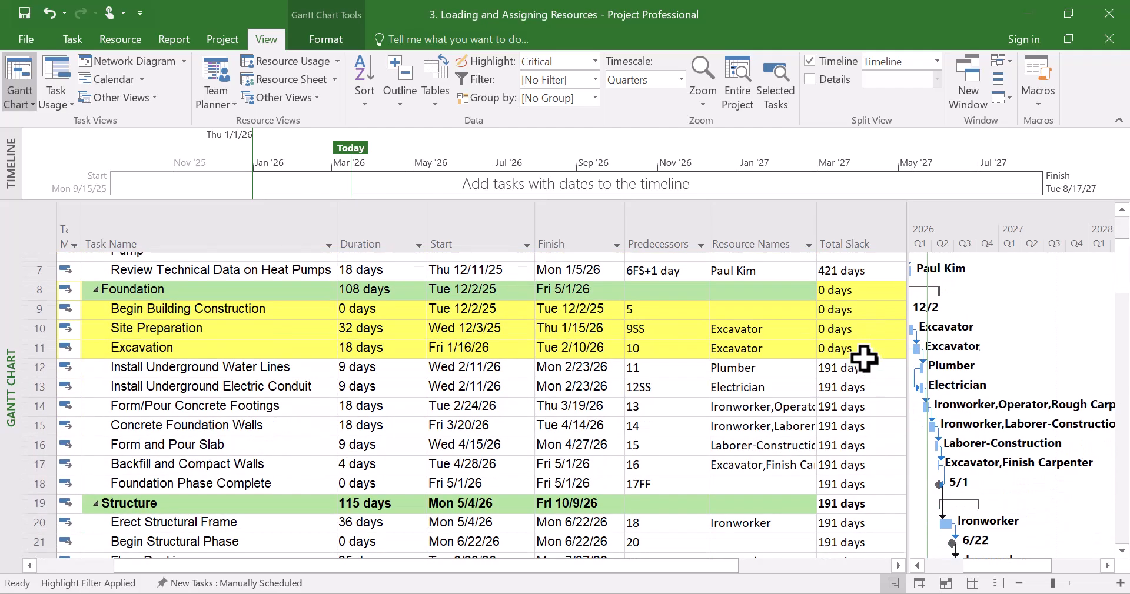
scroll(855, 330, "down", 1)
scroll(856, 330, "up", 3)
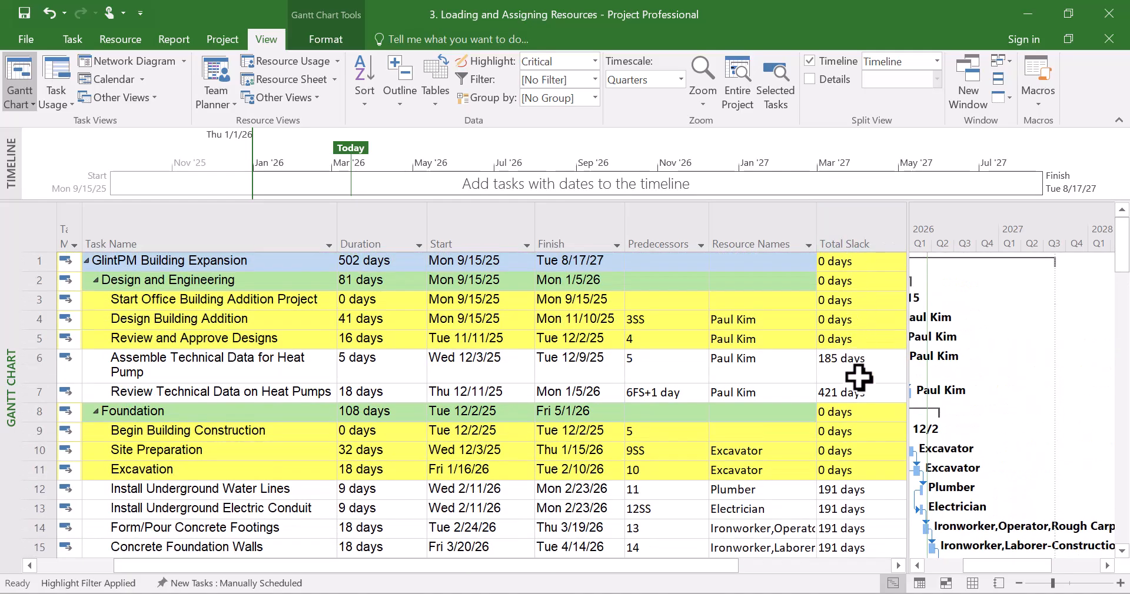
scroll(859, 372, "down", 14)
scroll(859, 372, "down", 4)
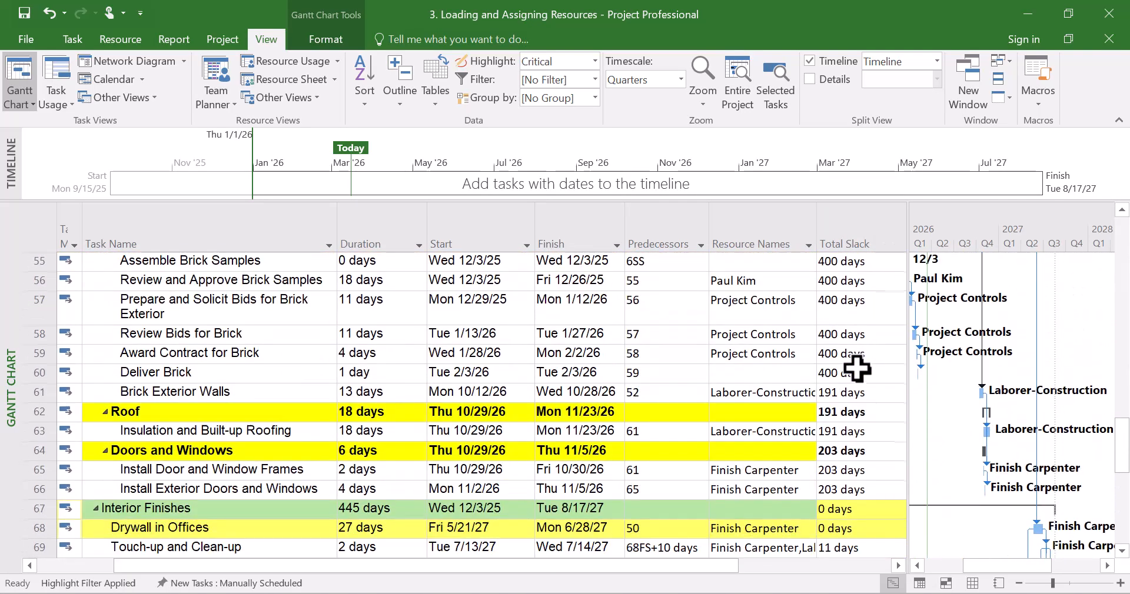